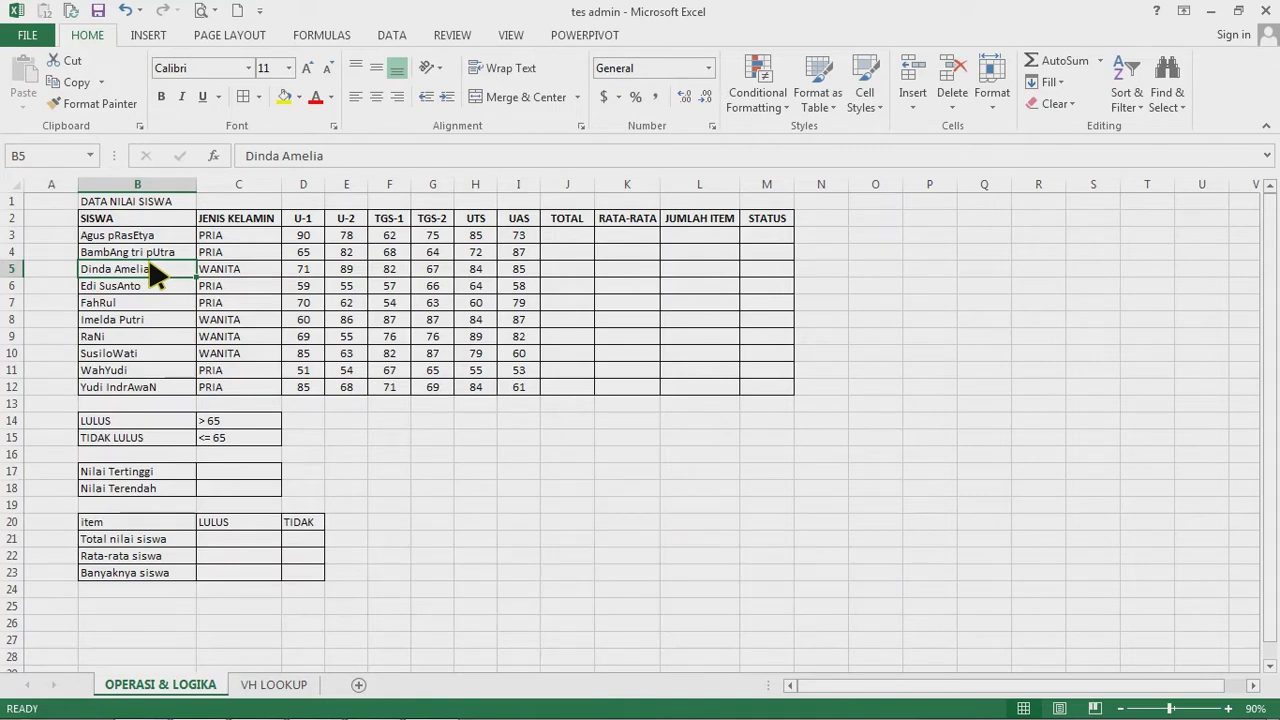
# - Examine the student score table, going over the title, the student rows and the score headers from U-1 to UAS
pyautogui.click(420, 288)
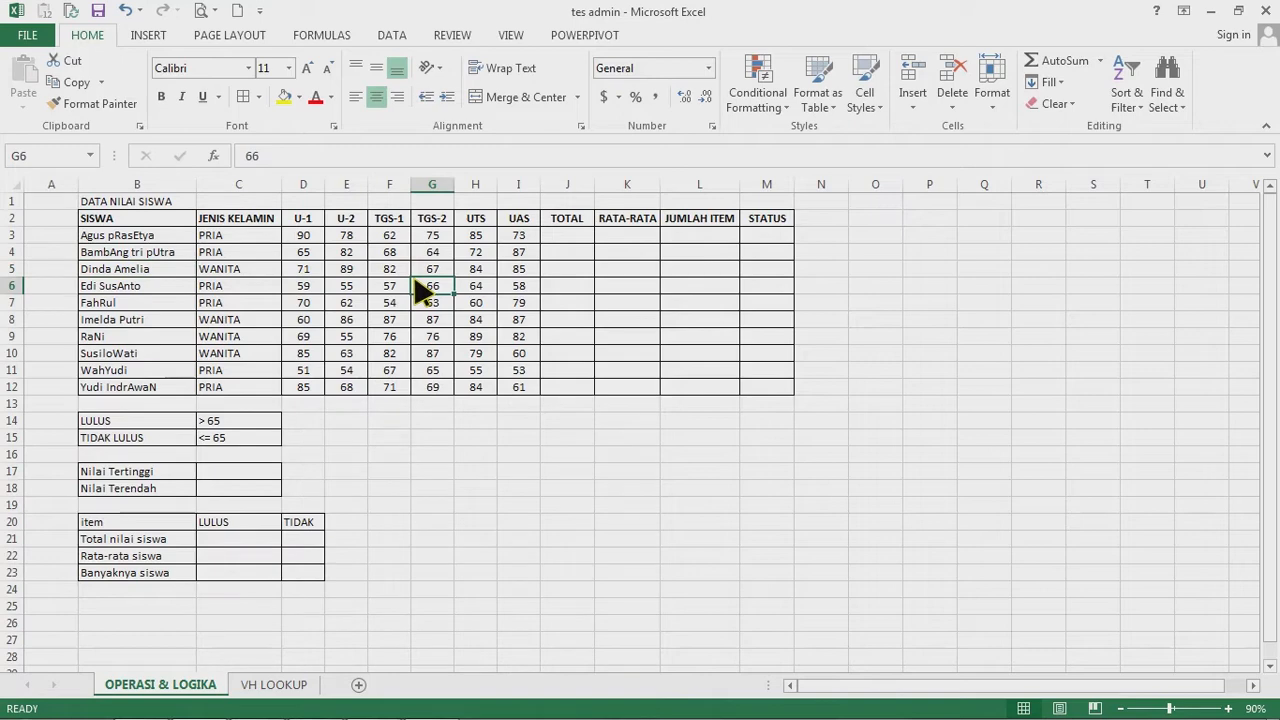
pyautogui.click(145, 202)
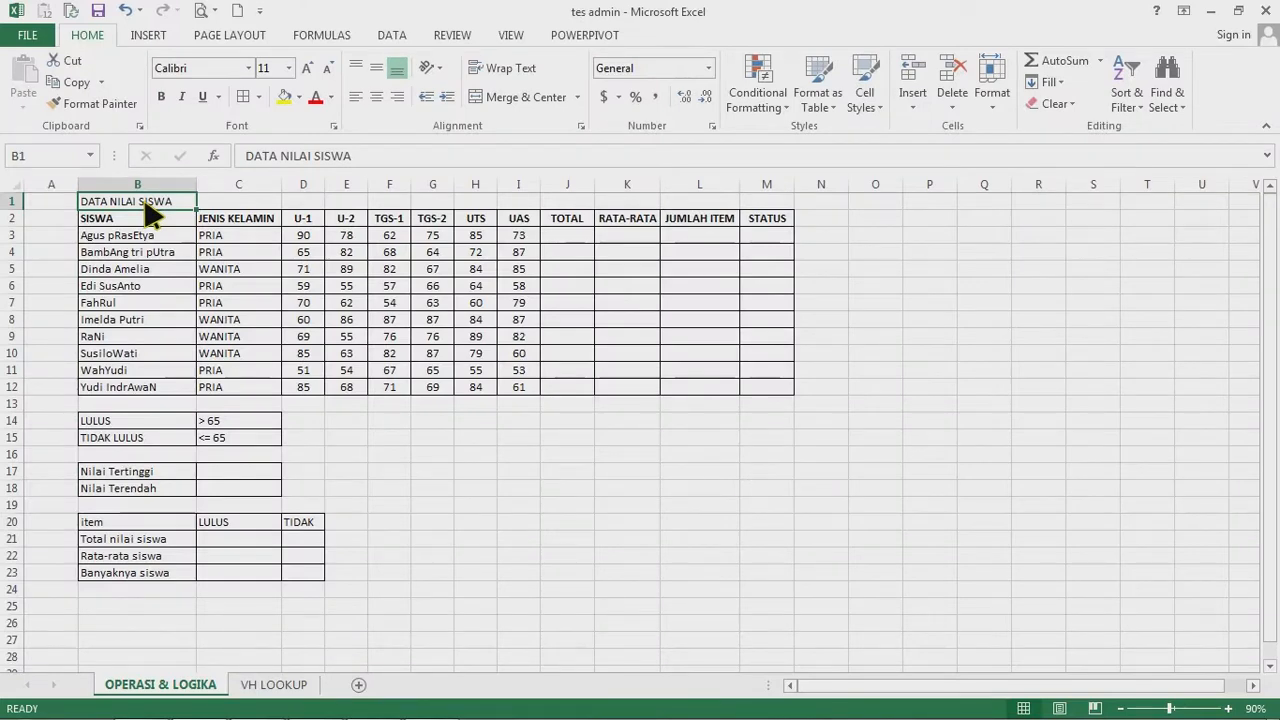
pyautogui.moveTo(150, 240); pyautogui.dragTo(522, 410)
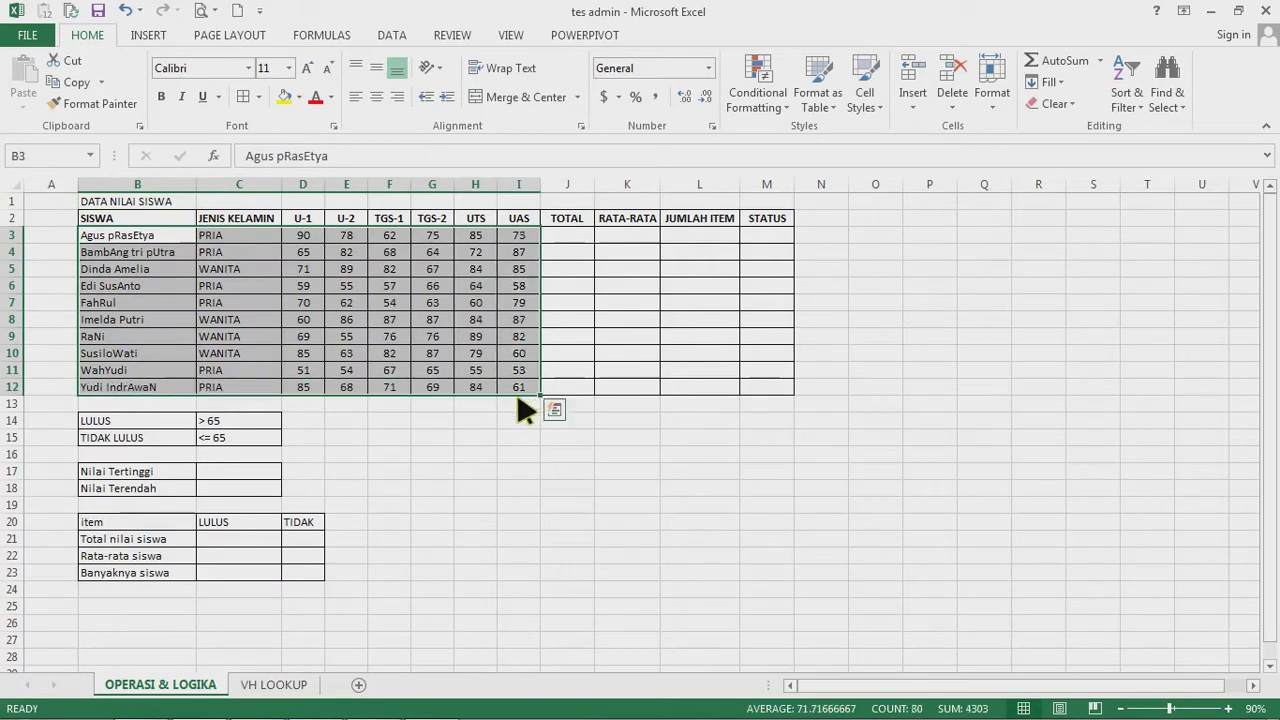
pyautogui.click(314, 222)
pyautogui.click(344, 222)
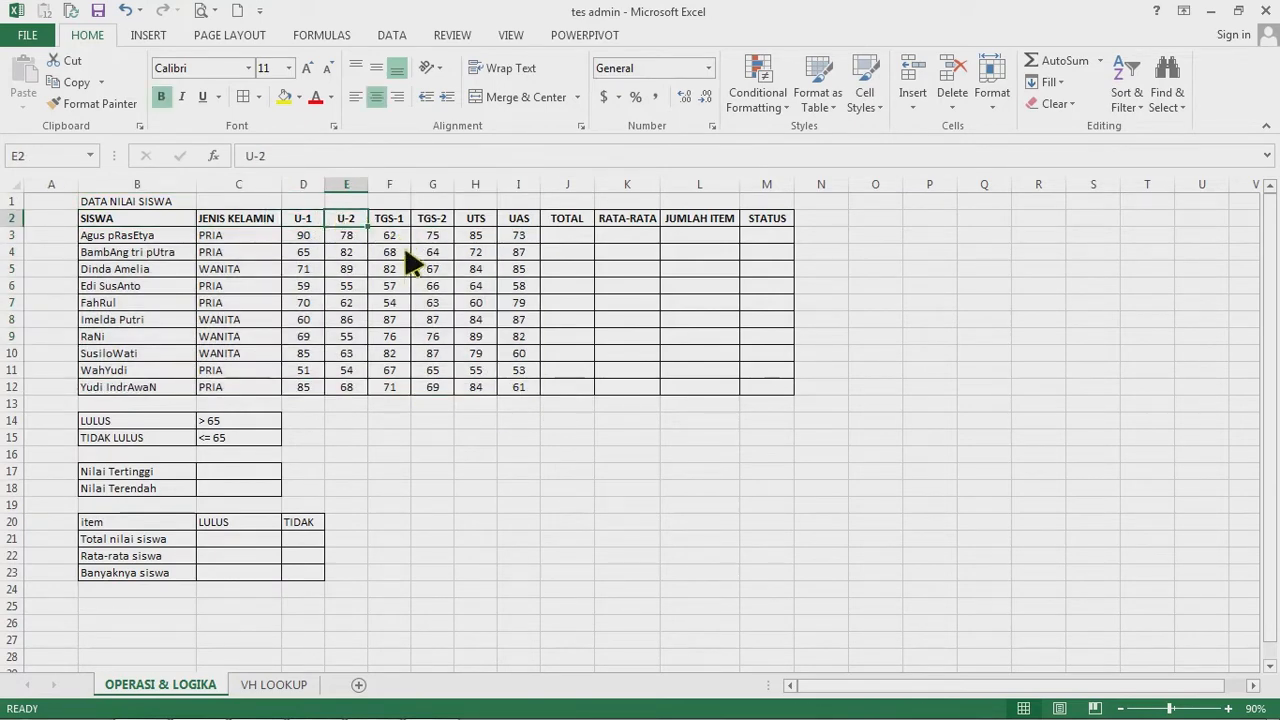
pyautogui.click(392, 224)
pyautogui.click(434, 222)
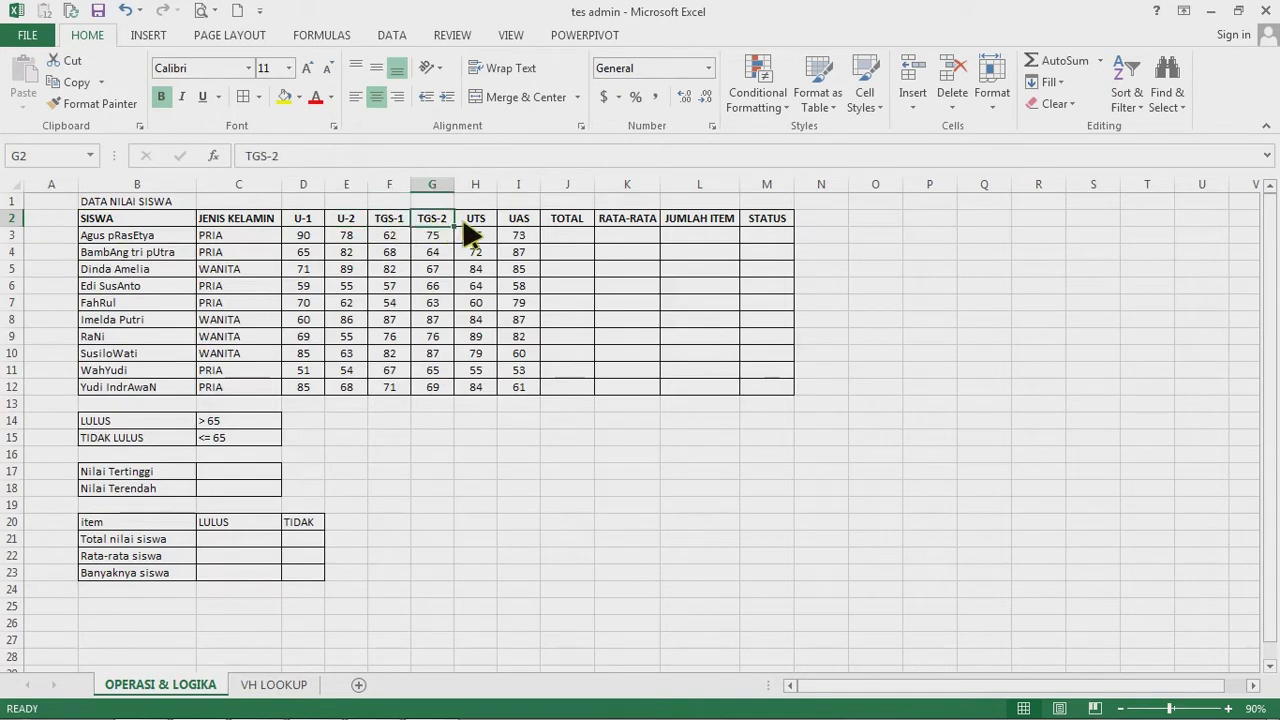
pyautogui.click(476, 224)
pyautogui.click(518, 224)
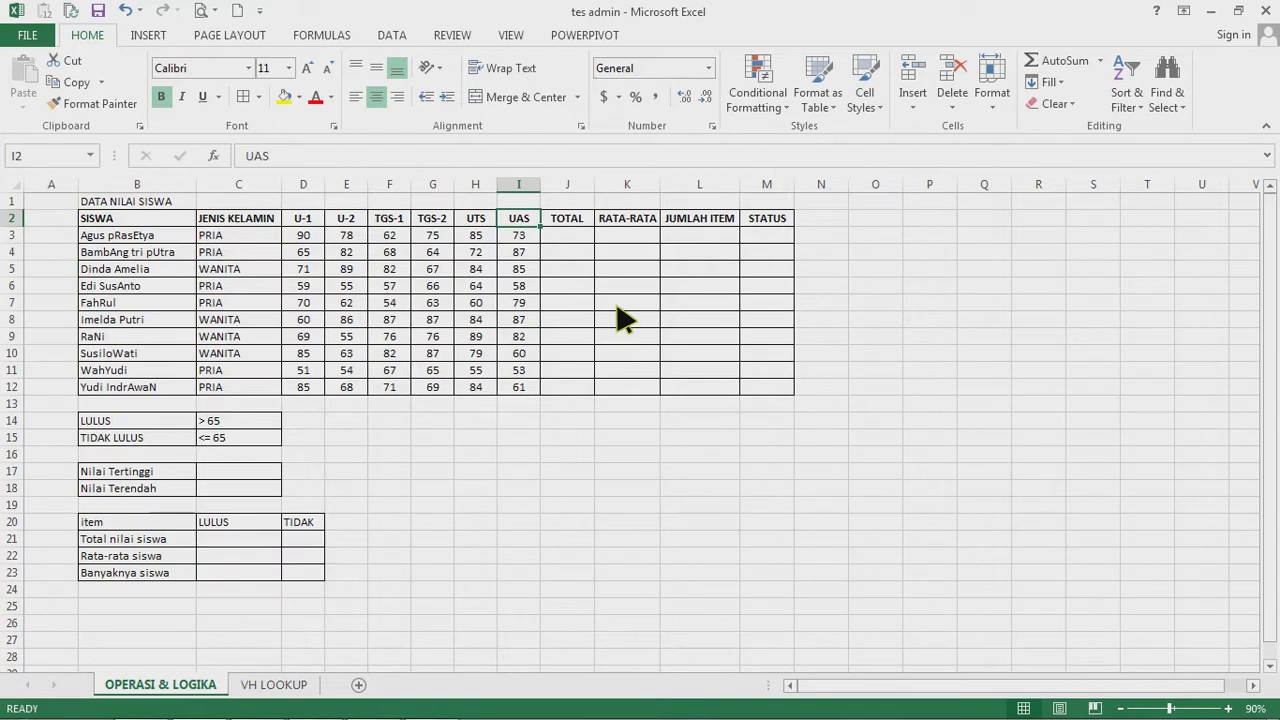
pyautogui.click(568, 238)
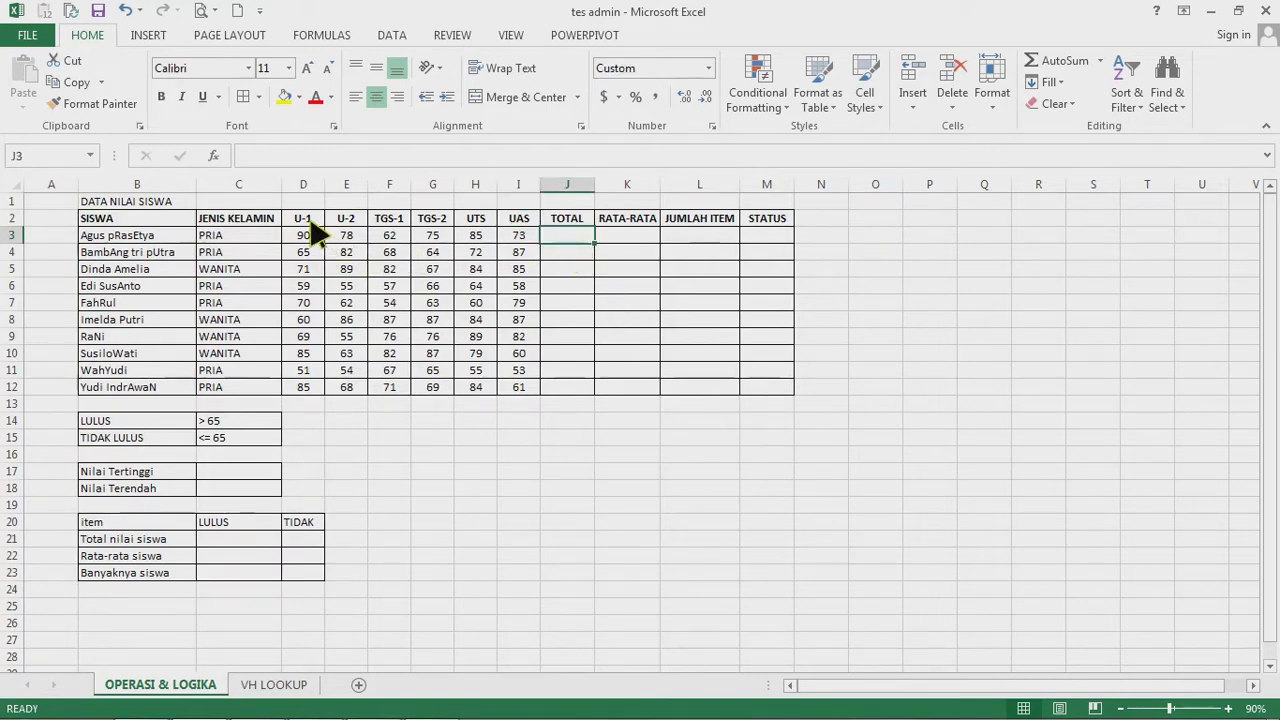
pyautogui.moveTo(312, 222); pyautogui.dragTo(525, 222)
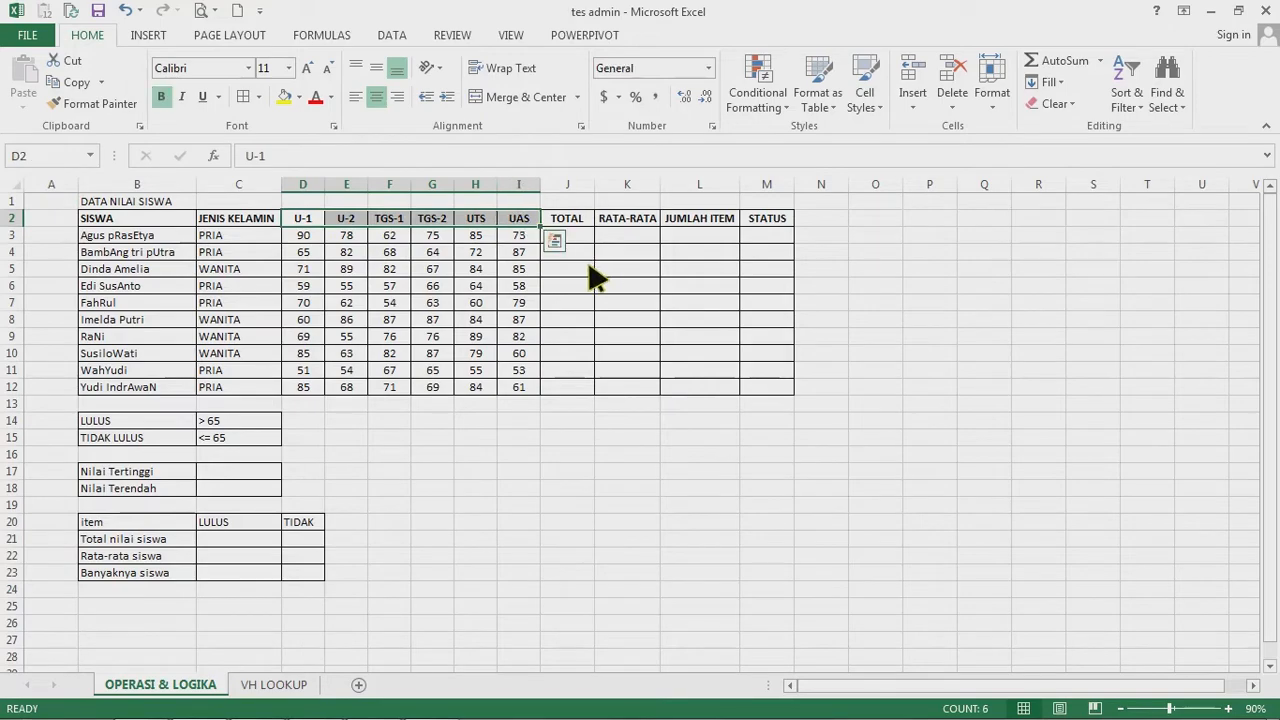
# - Calculate the first student's TOTAL in J3 with =SUM(D3:I3)
pyautogui.click(586, 238)
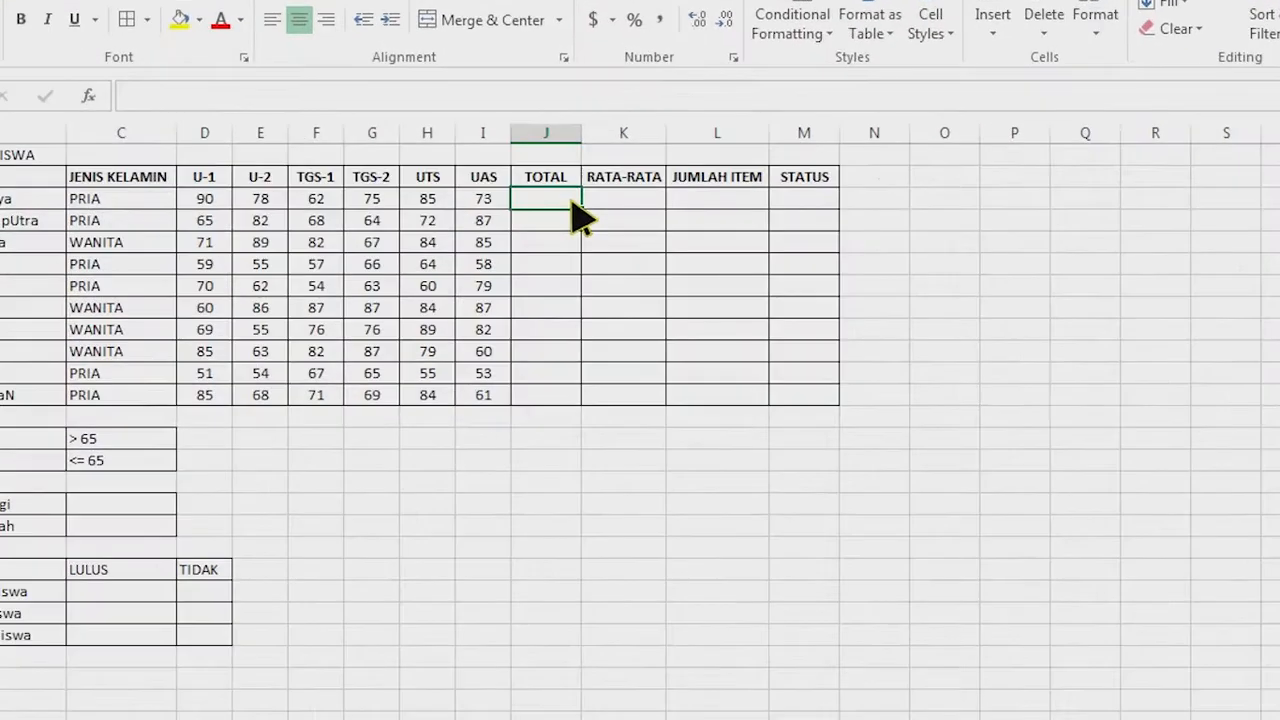
pyautogui.write('=')
pyautogui.write('sum')
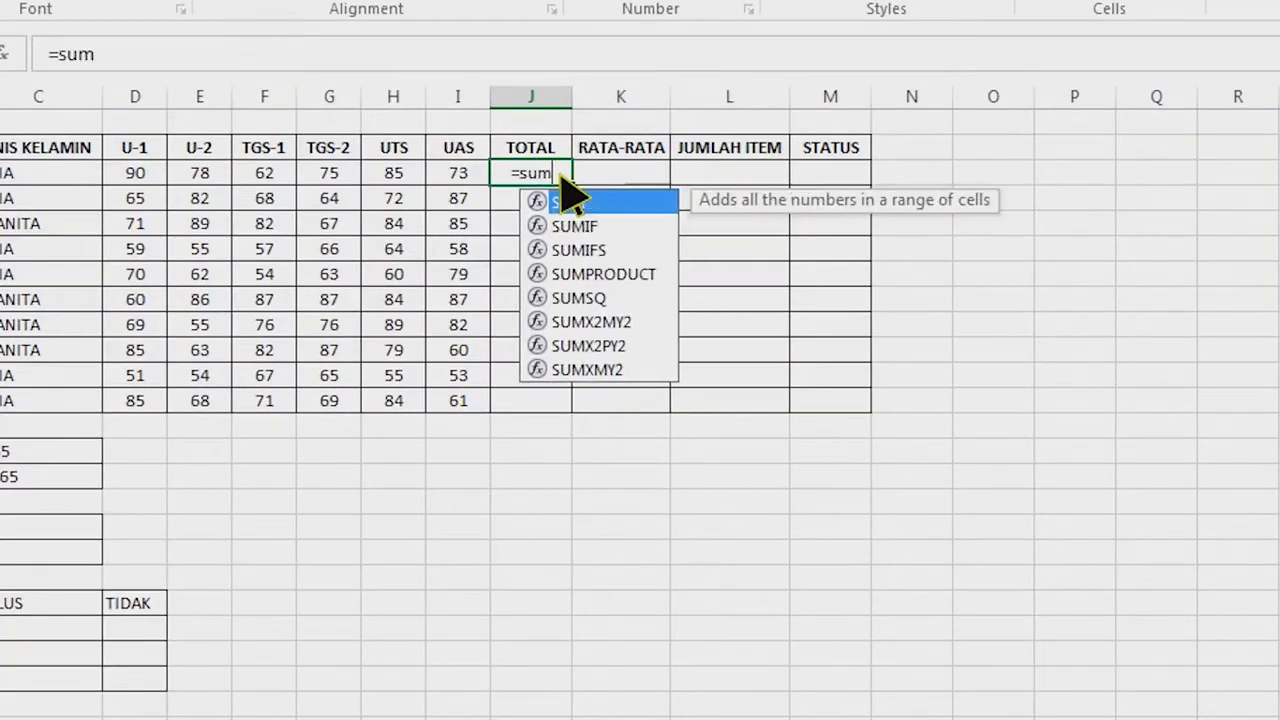
pyautogui.press('Tab')
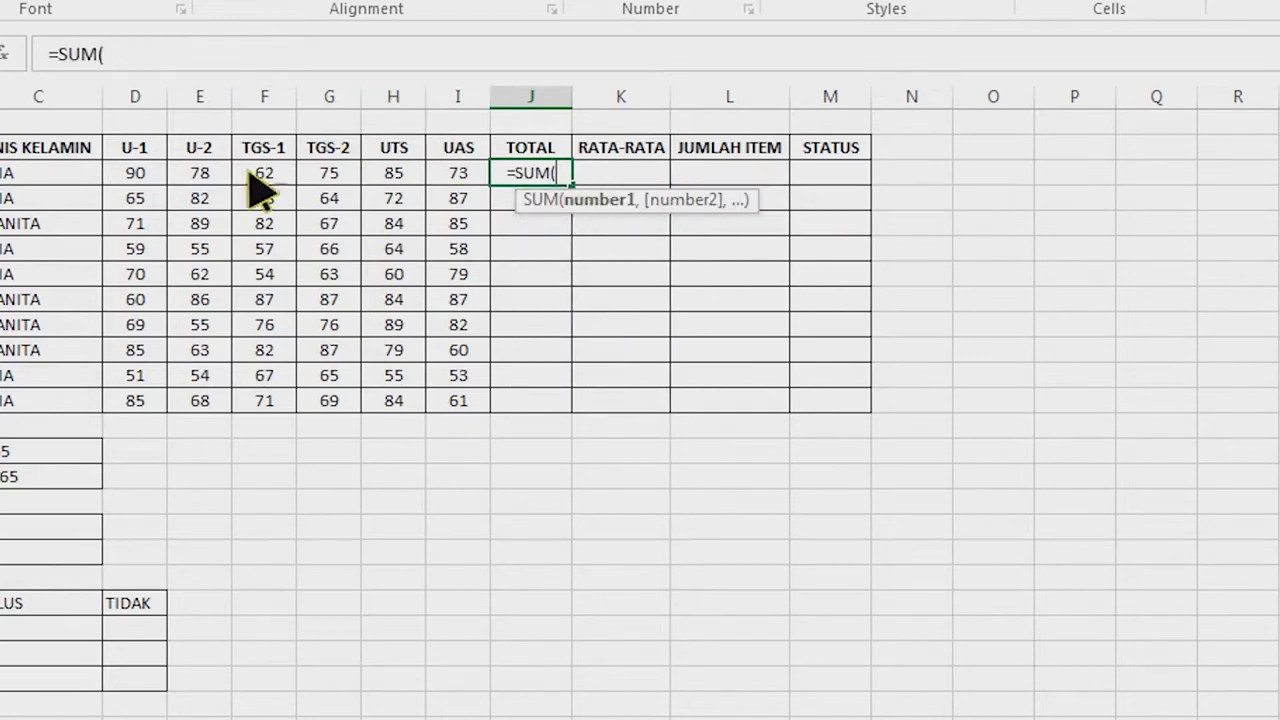
pyautogui.moveTo(141, 171); pyautogui.dragTo(457, 168)
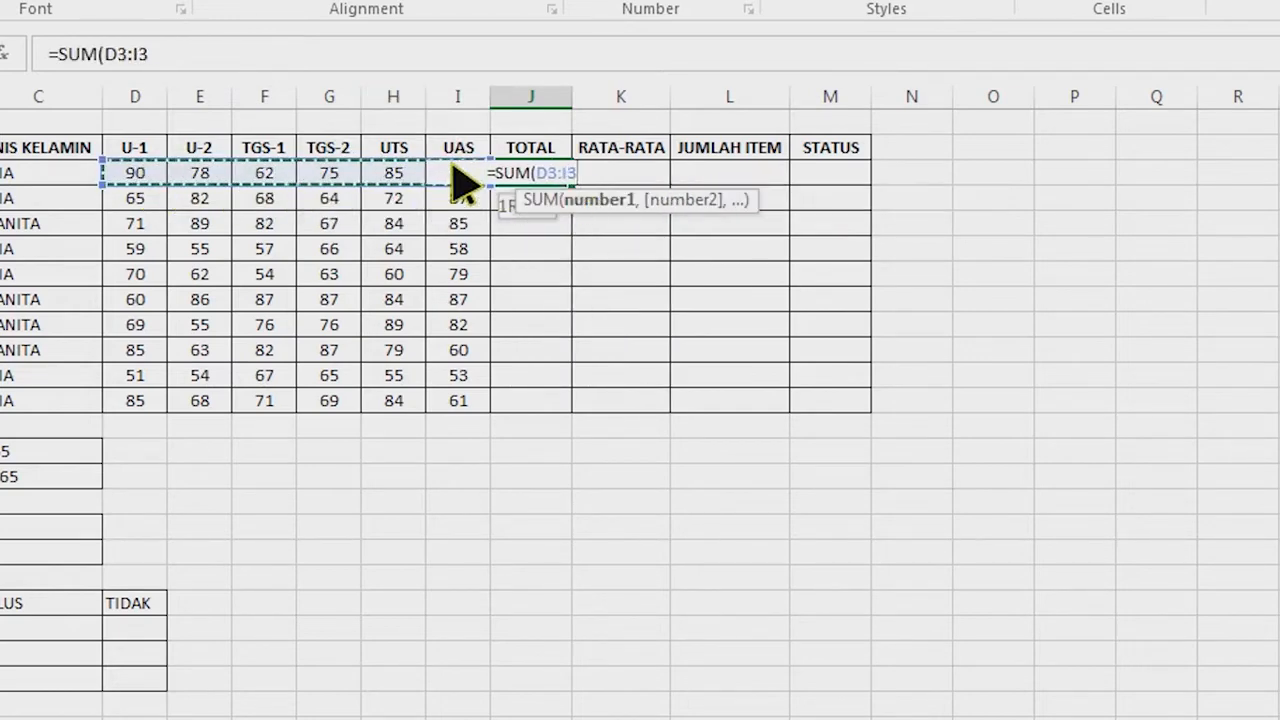
pyautogui.press('Return')
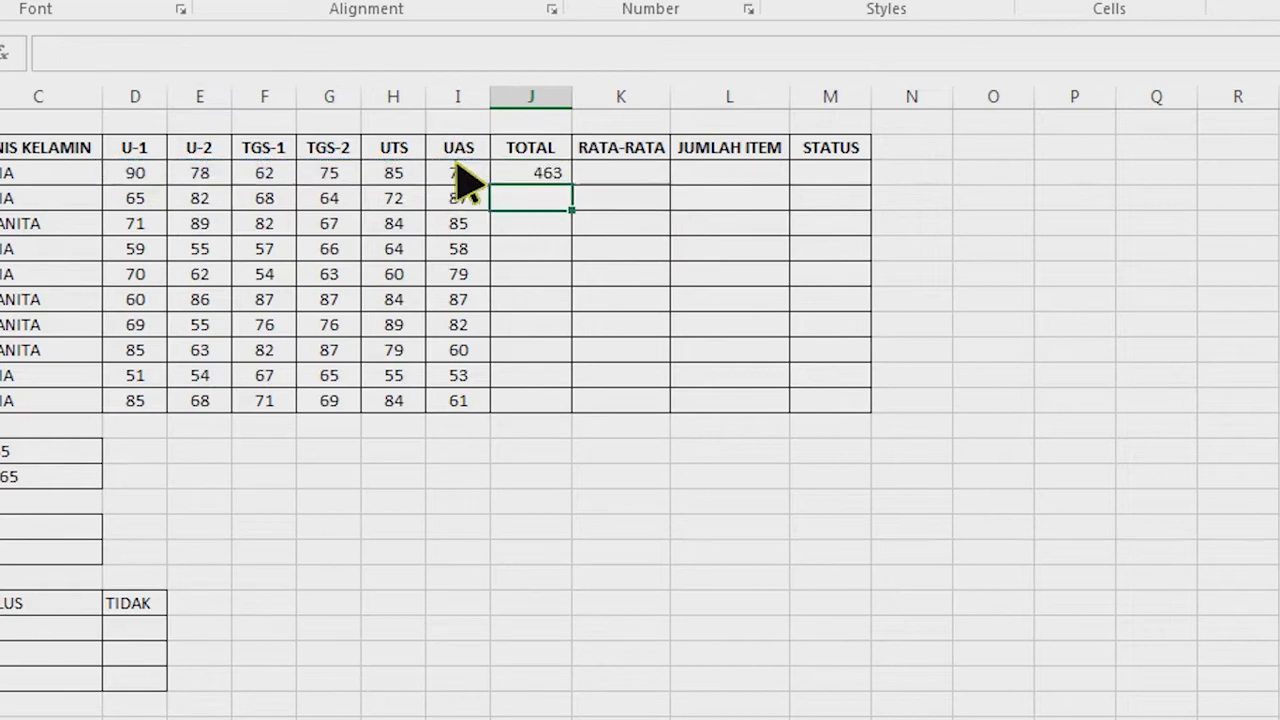
# - Calculate the first student's RATA-RATA in K3 with =AVERAGE(D3:I3)
pyautogui.press('Up')
pyautogui.press('Right')
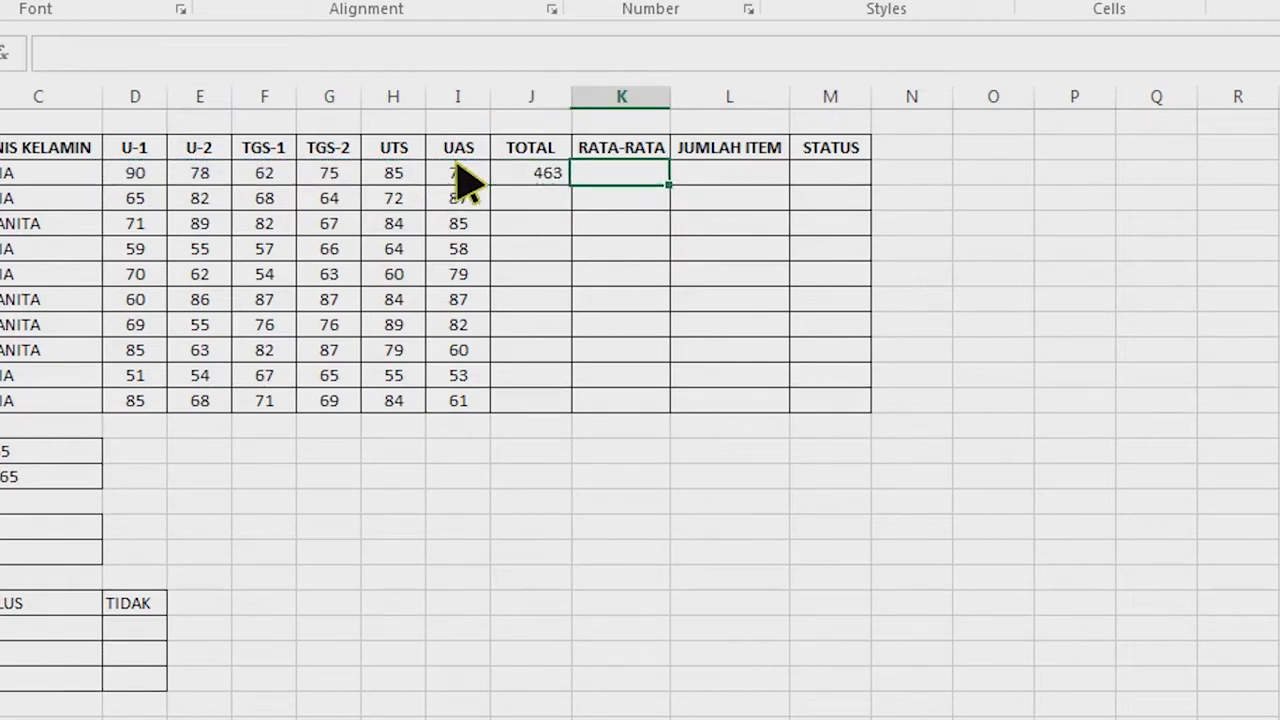
pyautogui.write('=ave')
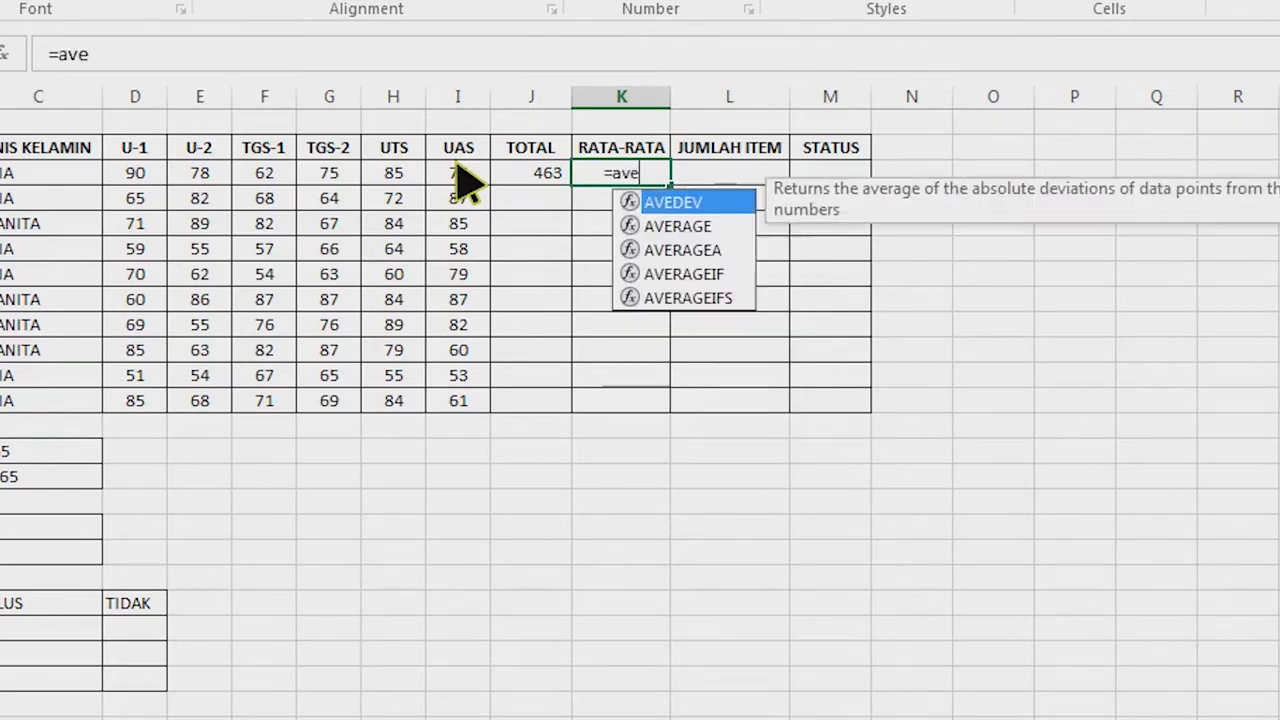
pyautogui.press('Down')
pyautogui.press('Tab')
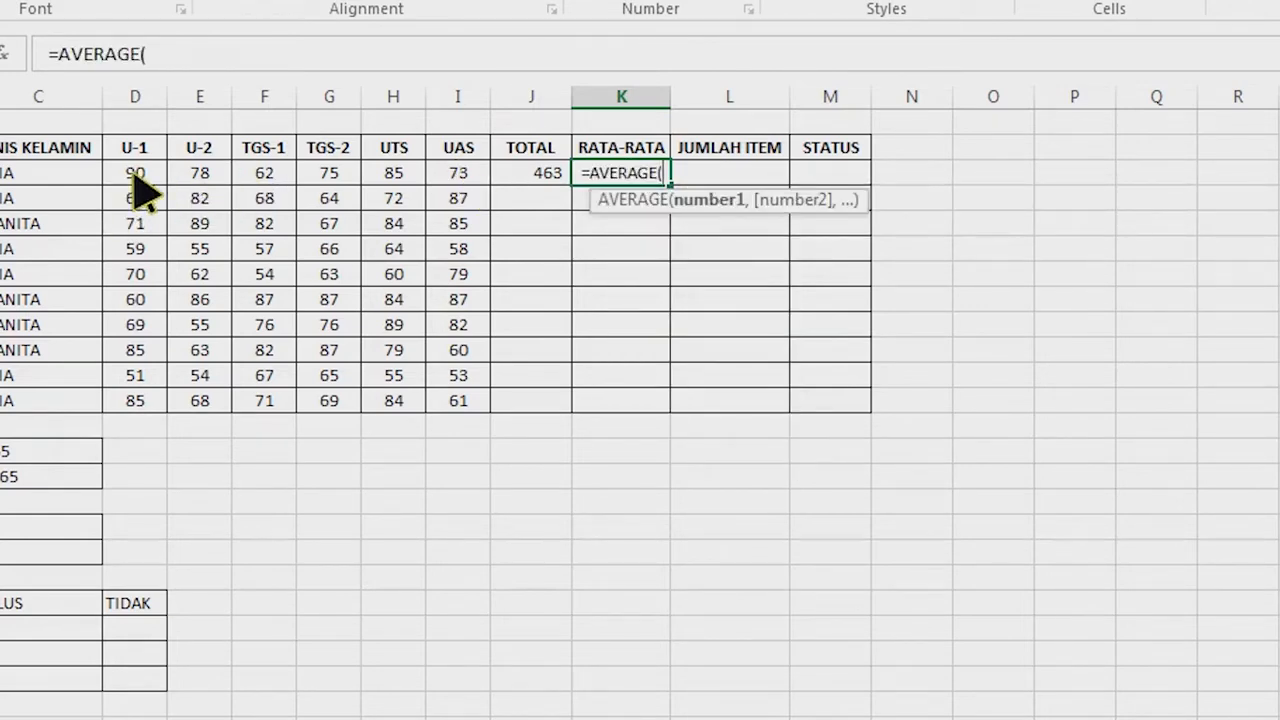
pyautogui.moveTo(130, 172); pyautogui.dragTo(438, 186)
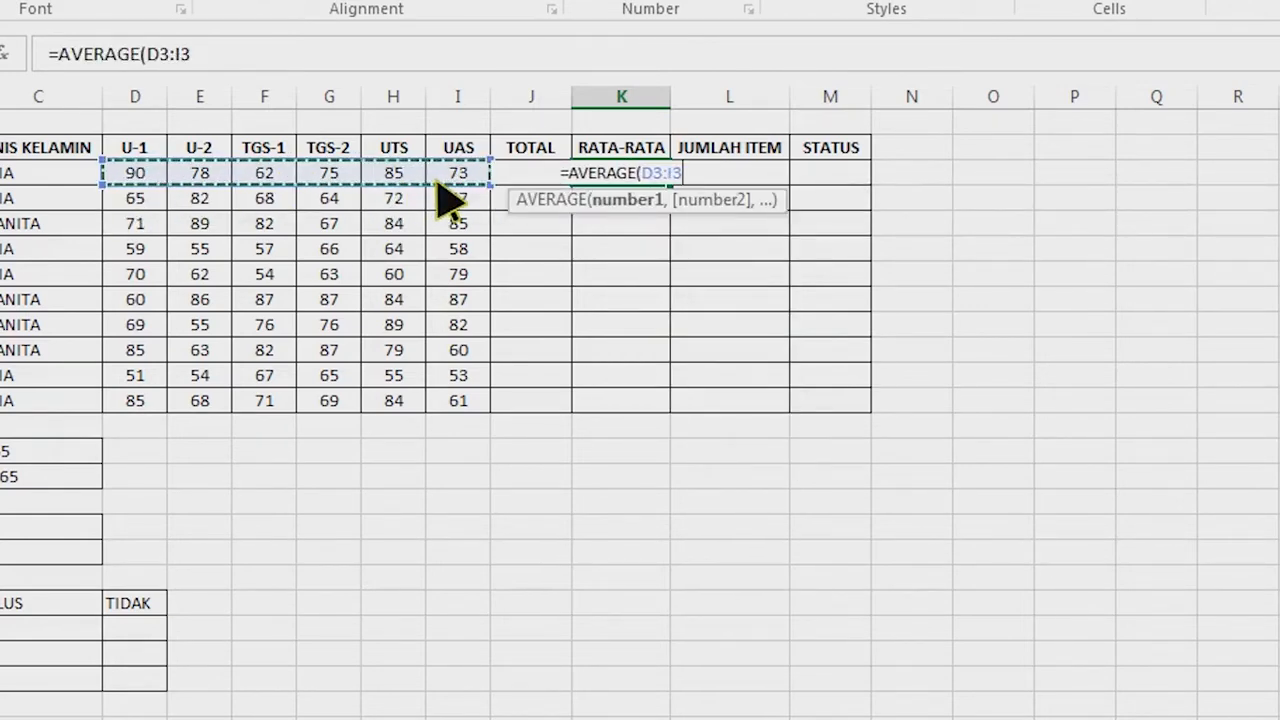
pyautogui.write(')')
pyautogui.press('Return')
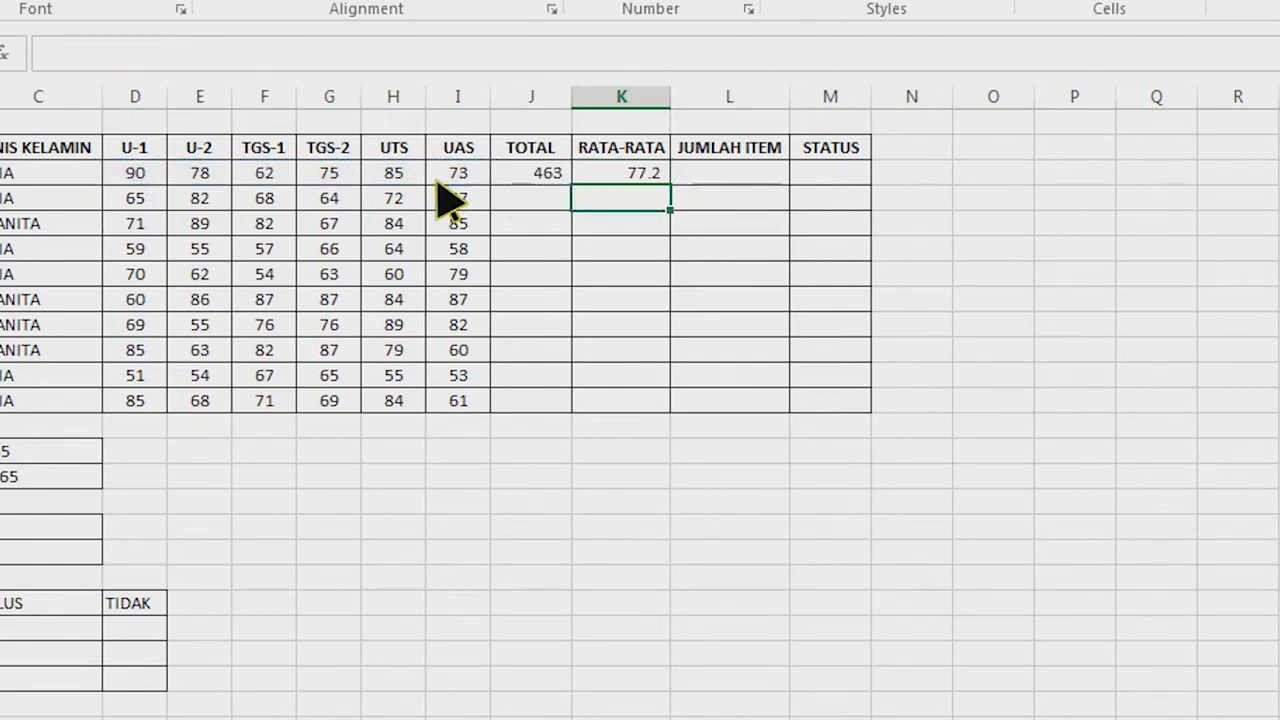
# - Enter =COUNT(D3:I3) under JUMLAH ITEM in L3 and fill the J3:L3 formulas down to row 12
pyautogui.press('Up')
pyautogui.press('Right')
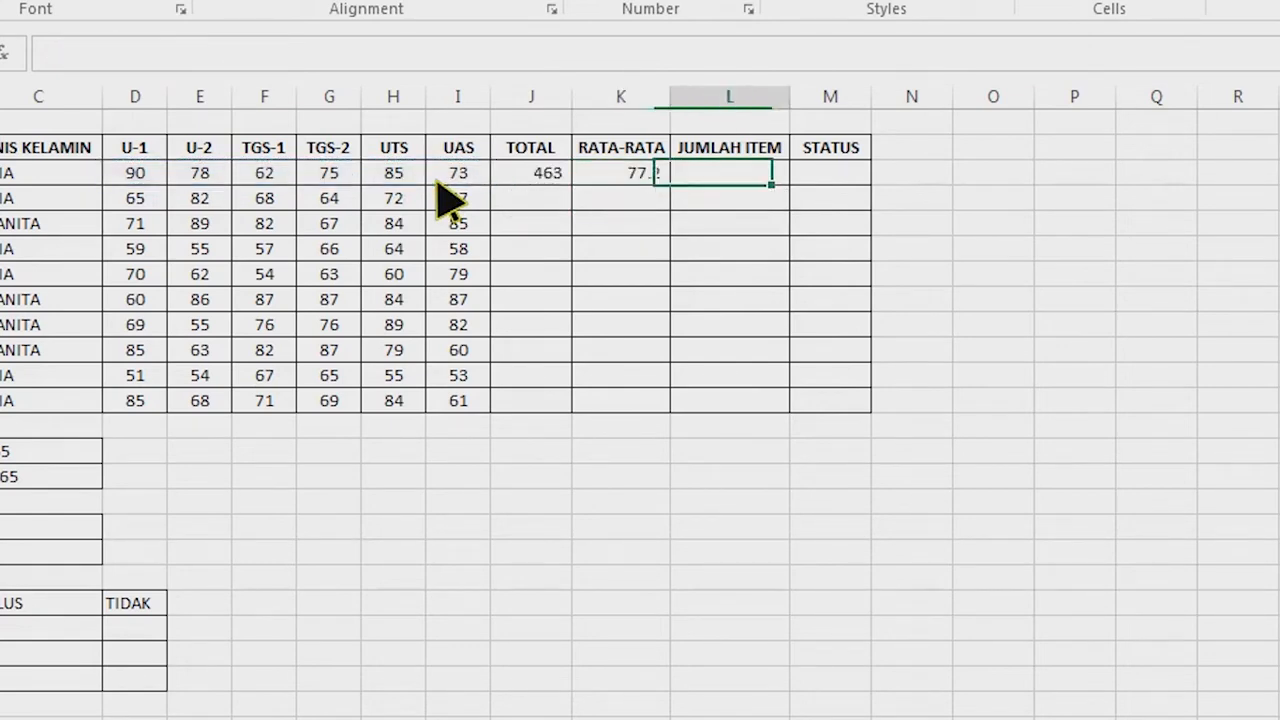
pyautogui.write('=')
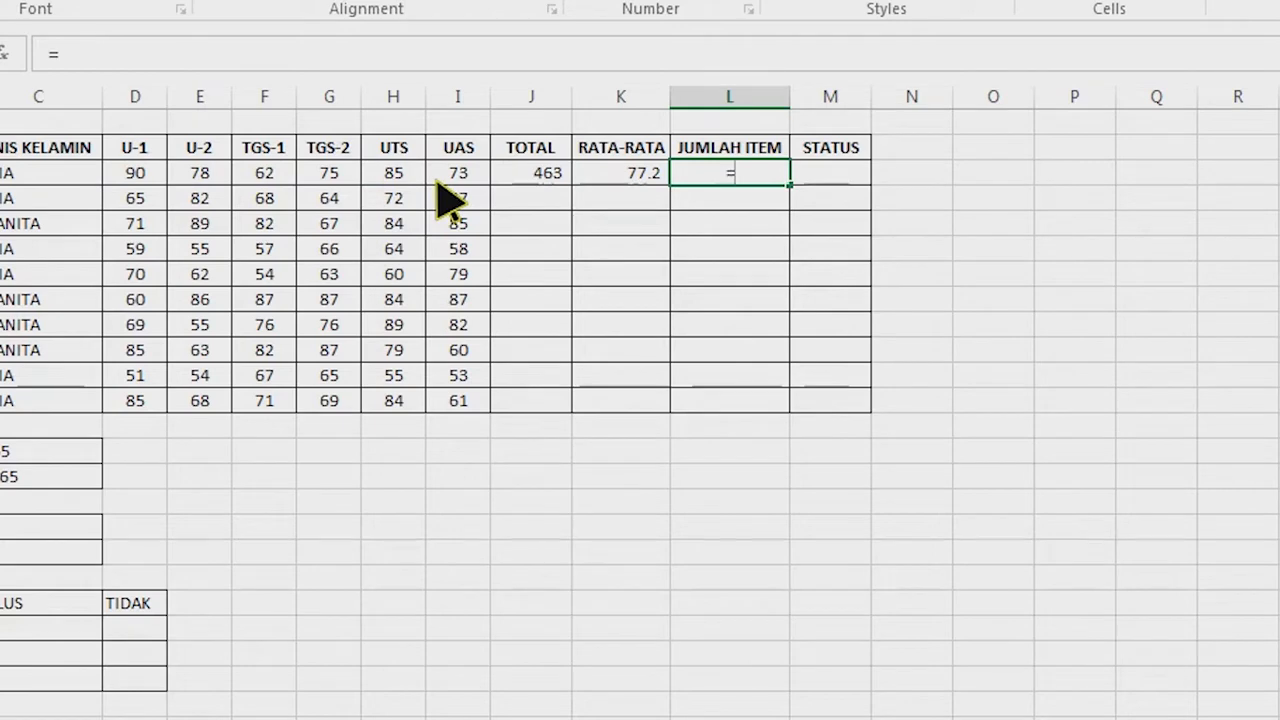
pyautogui.write('coun')
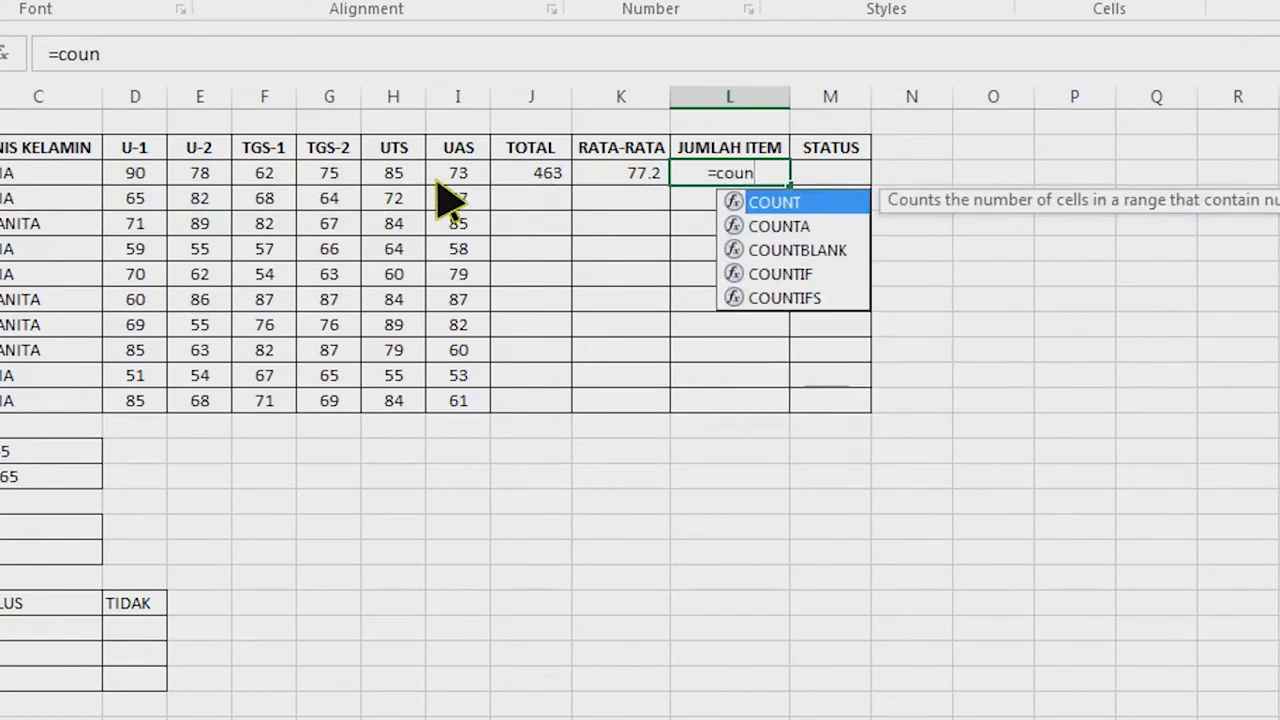
pyautogui.press('Tab')
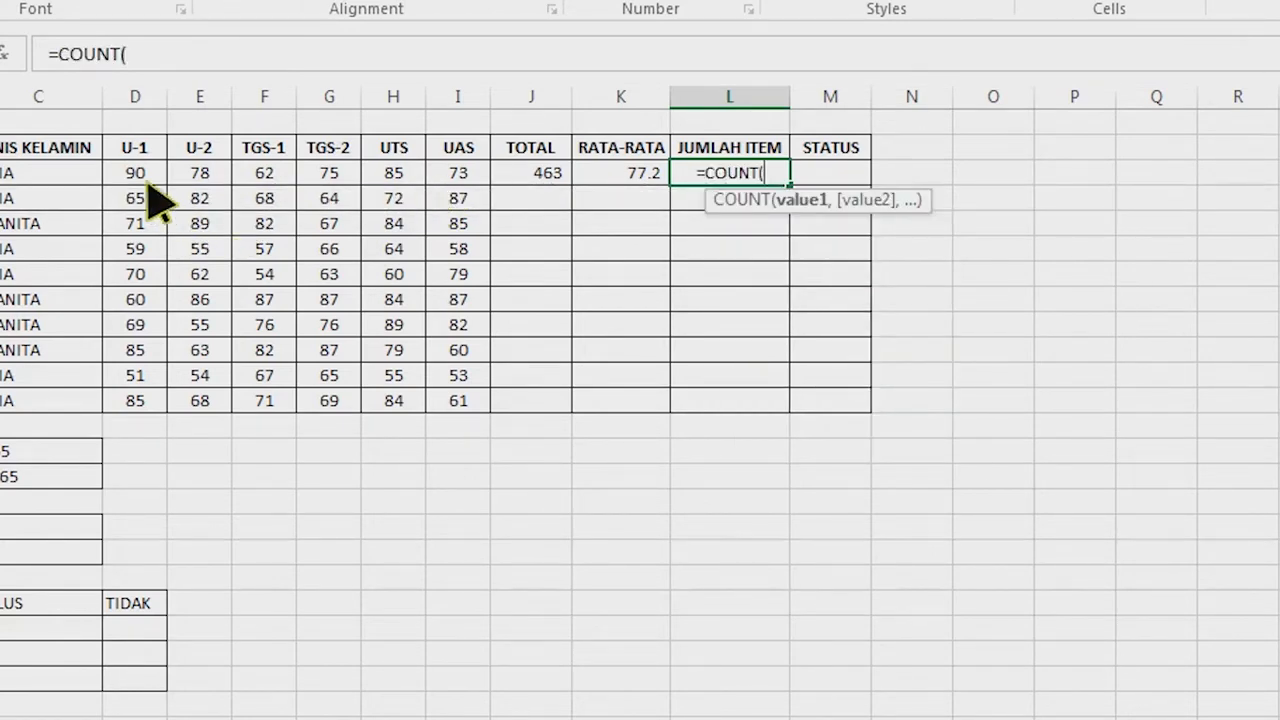
pyautogui.moveTo(140, 176); pyautogui.dragTo(452, 170)
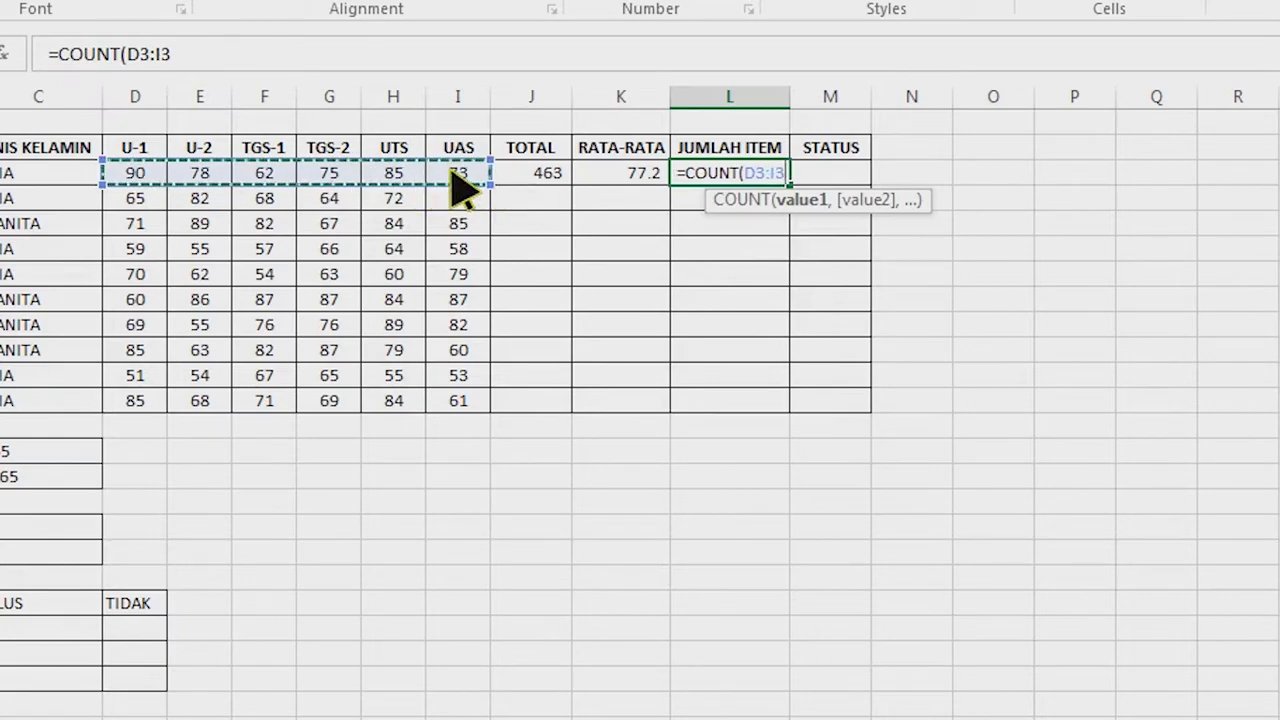
pyautogui.write(')')
pyautogui.press('Return')
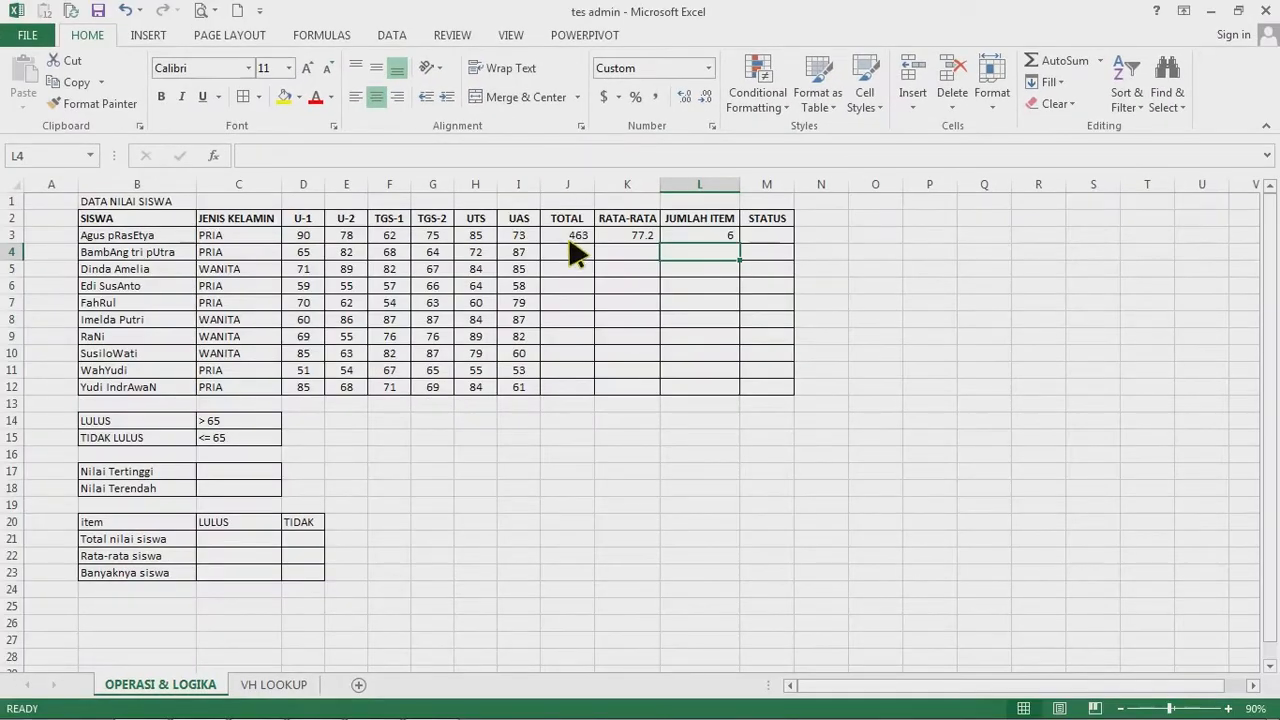
pyautogui.moveTo(570, 238); pyautogui.dragTo(742, 402)
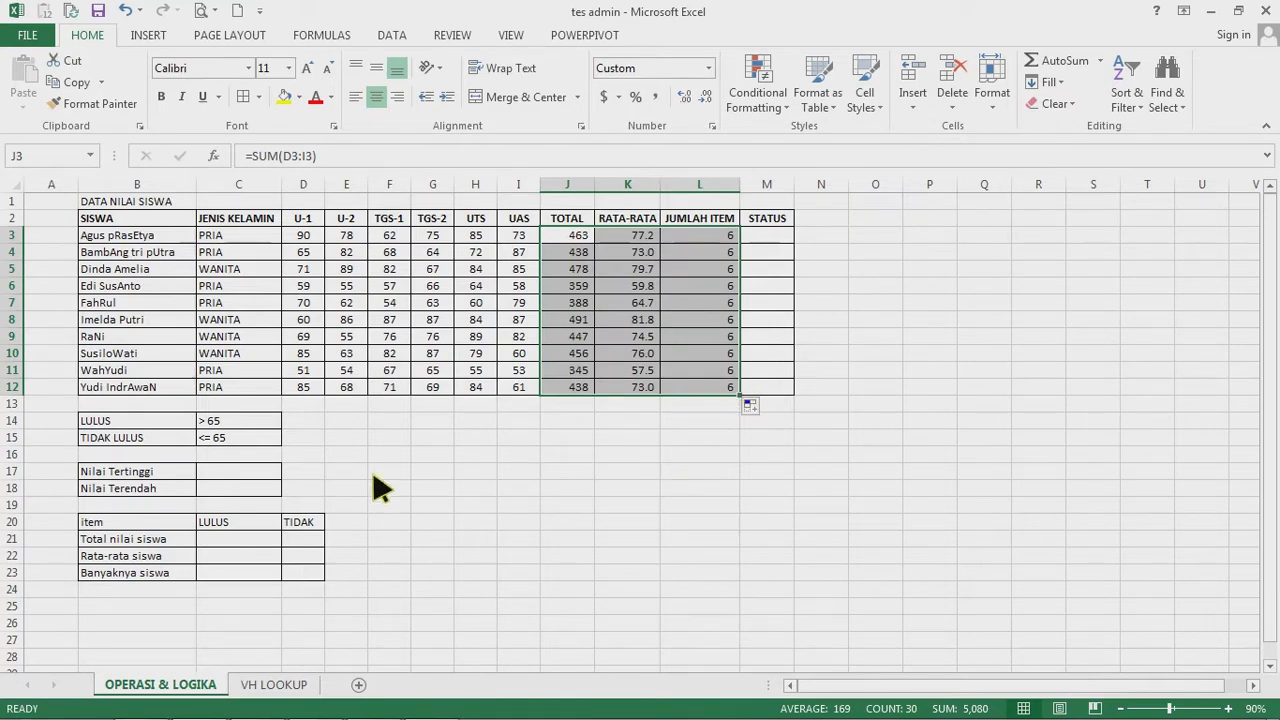
# - Find the highest average for Nilai Tertinggi in C17 with MAX over K3:K12
pyautogui.click(241, 475)
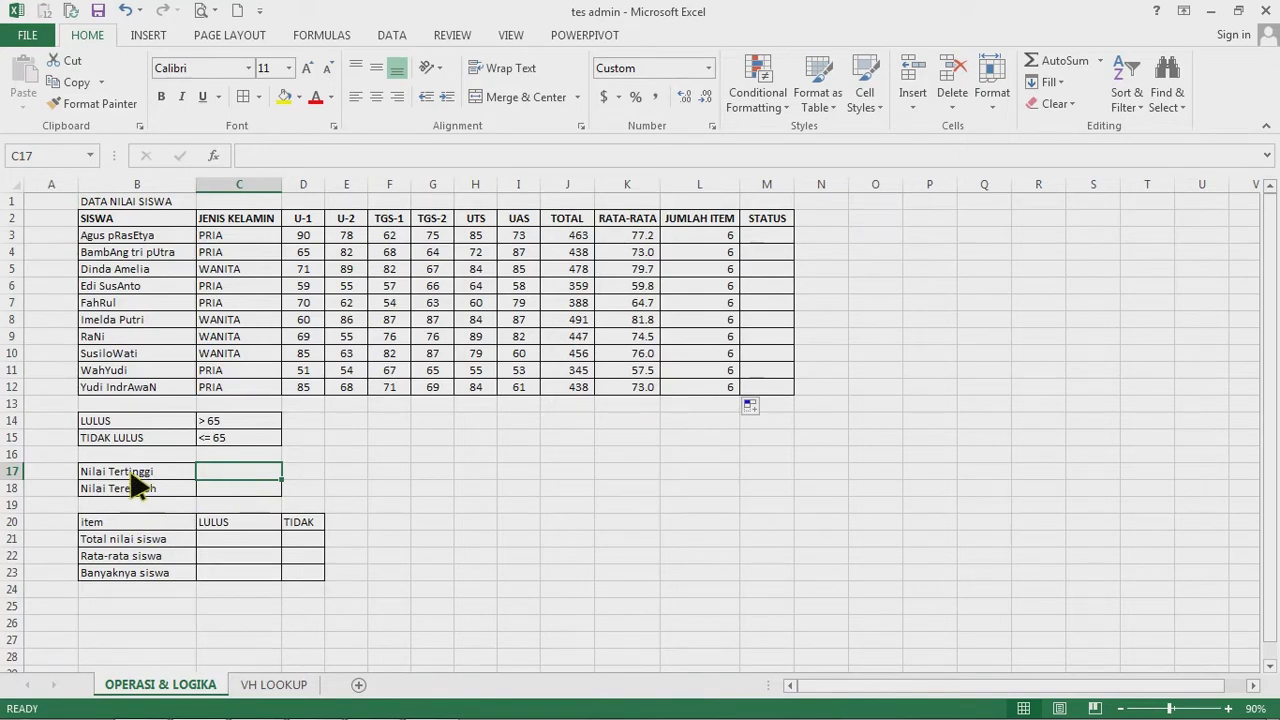
pyautogui.click(135, 472)
pyautogui.click(205, 476)
pyautogui.moveTo(645, 238); pyautogui.dragTo(655, 400)
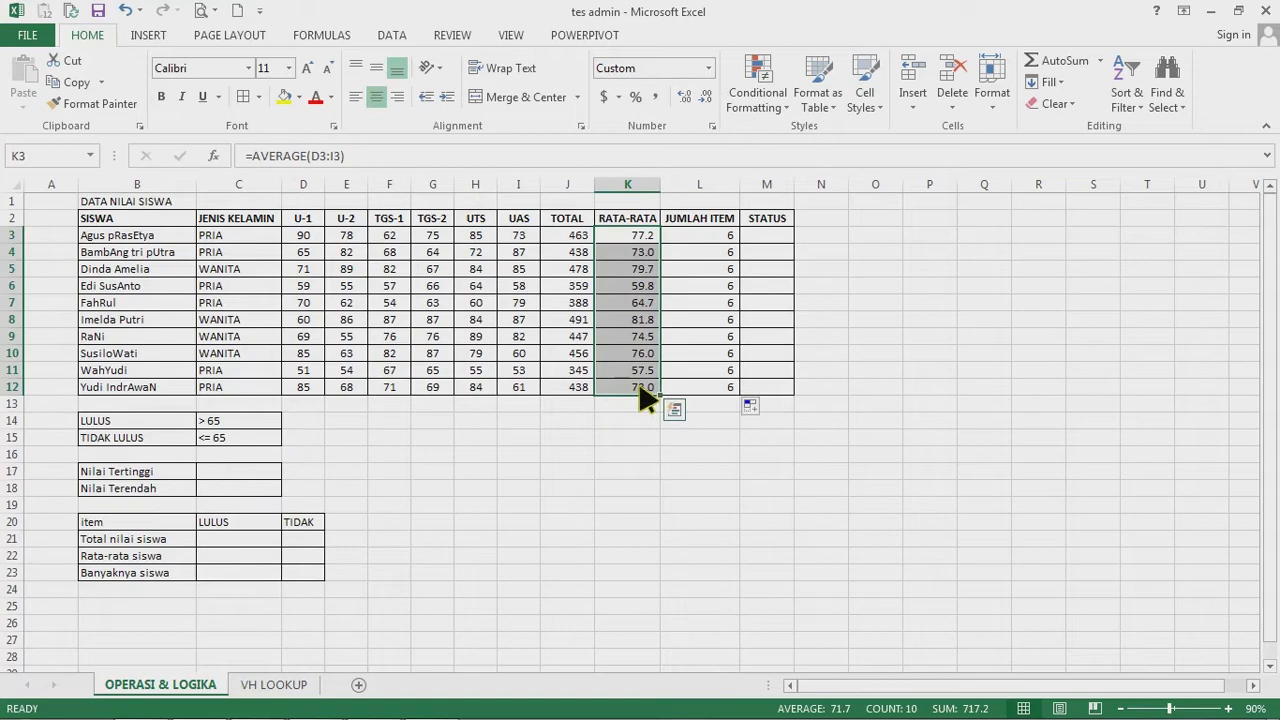
pyautogui.click(268, 471)
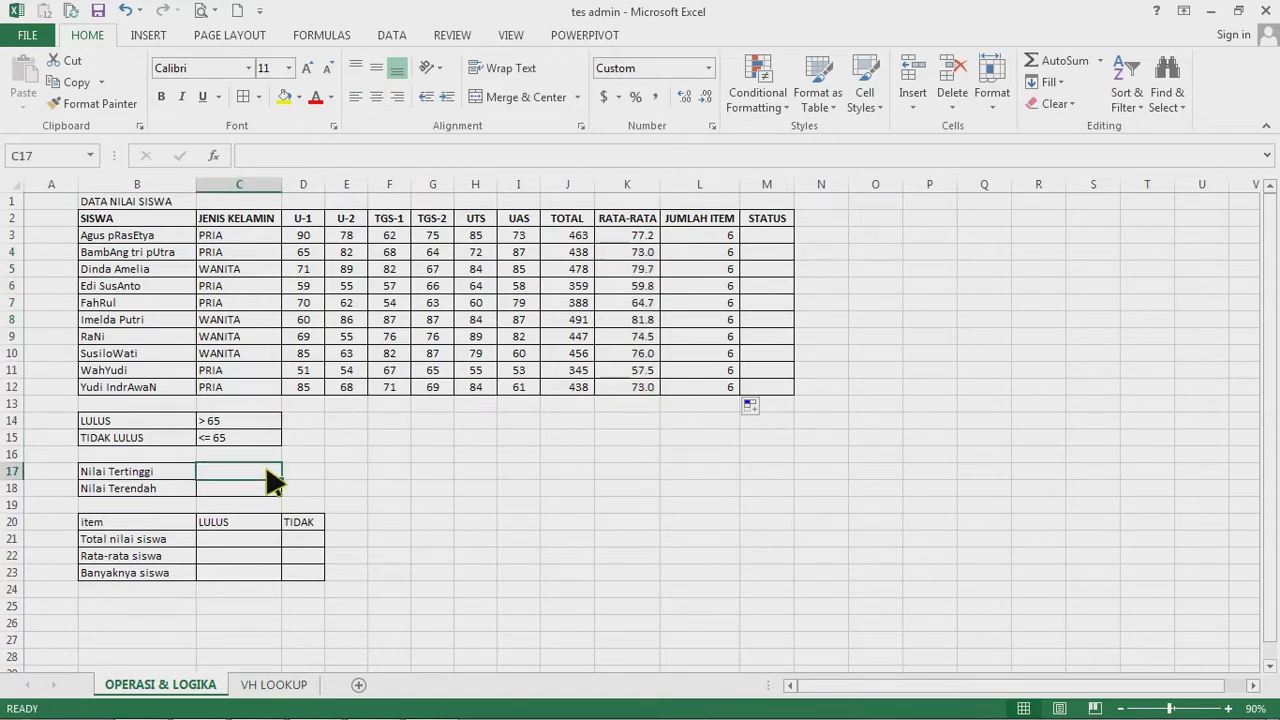
pyautogui.write('=')
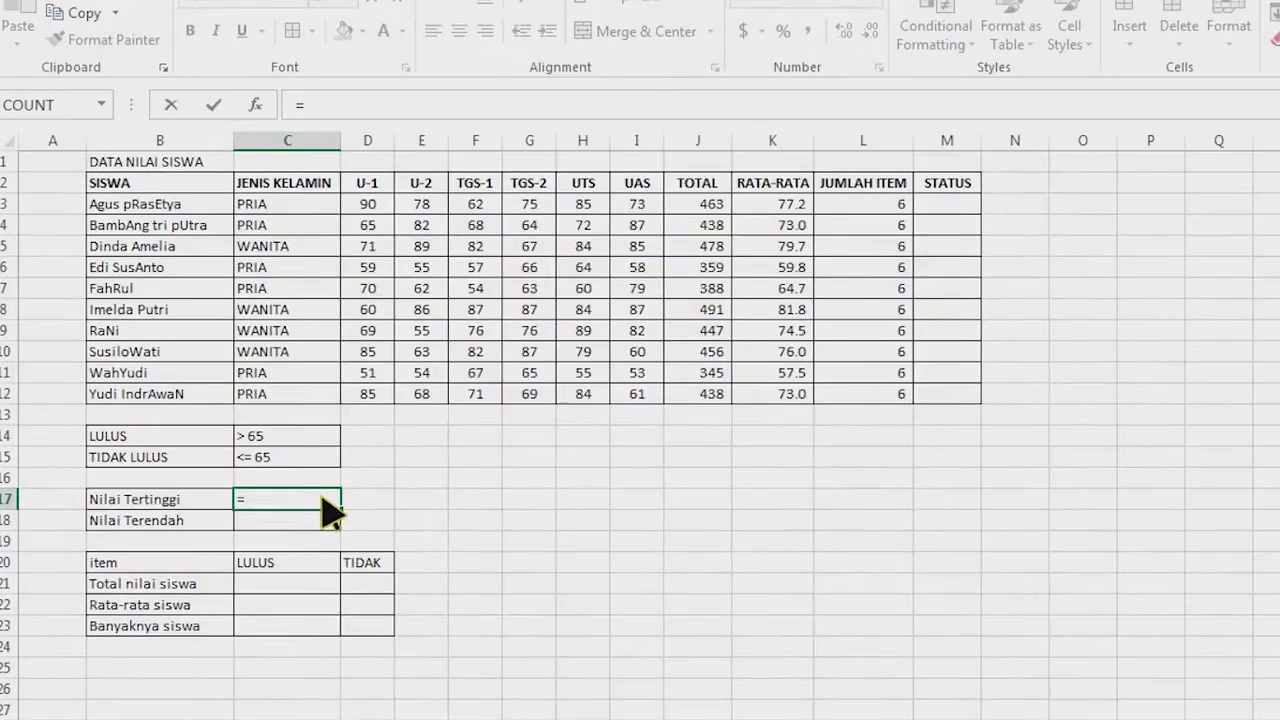
pyautogui.write('max')
pyautogui.press('Tab')
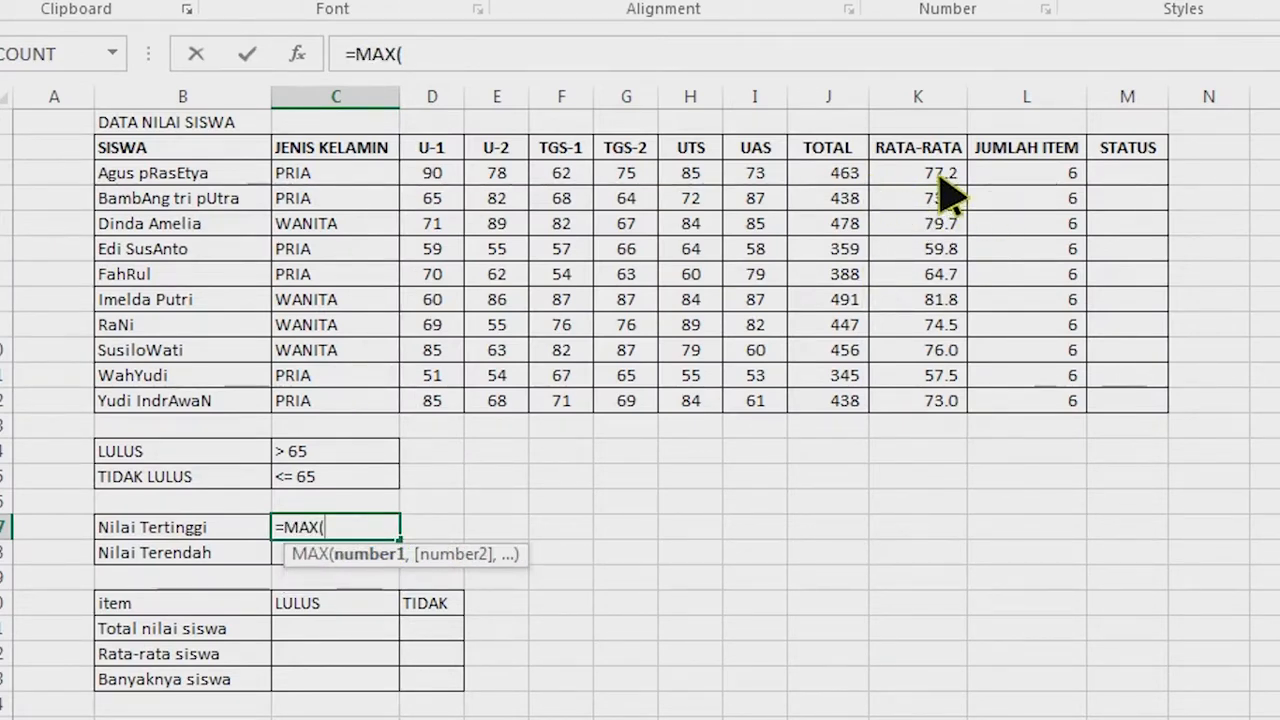
pyautogui.moveTo(937, 180); pyautogui.dragTo(940, 405)
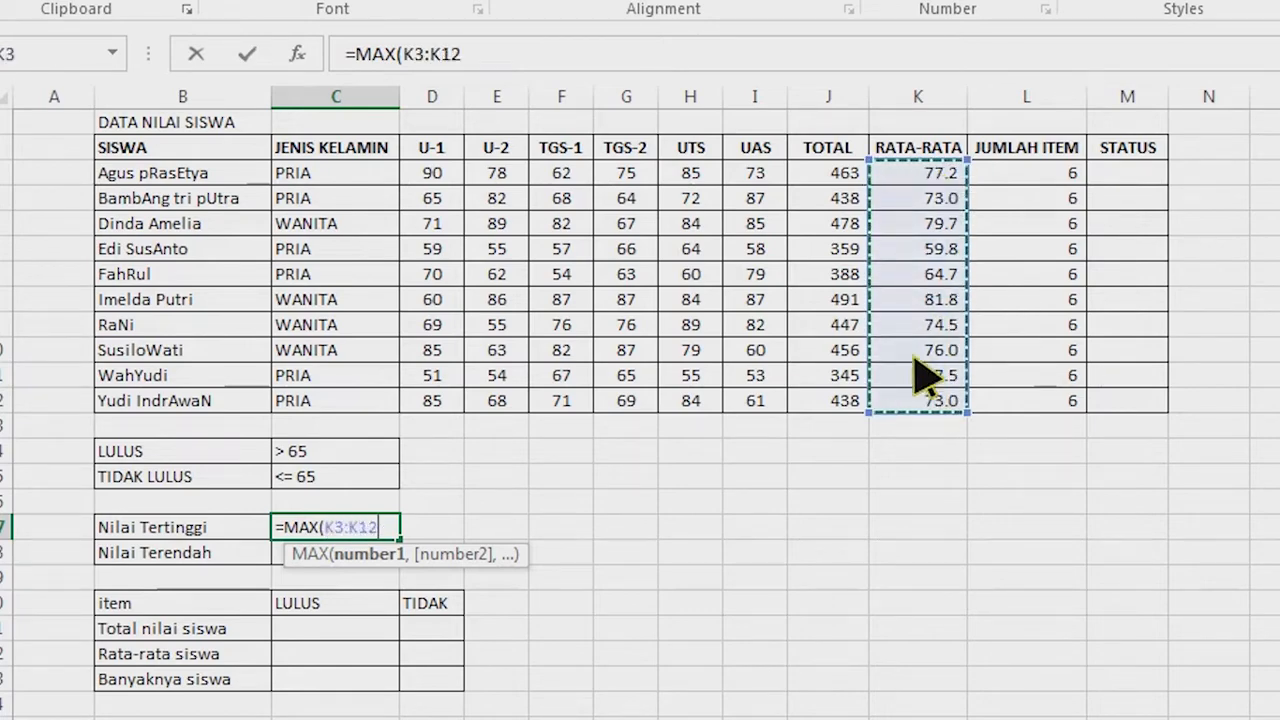
pyautogui.press('Return')
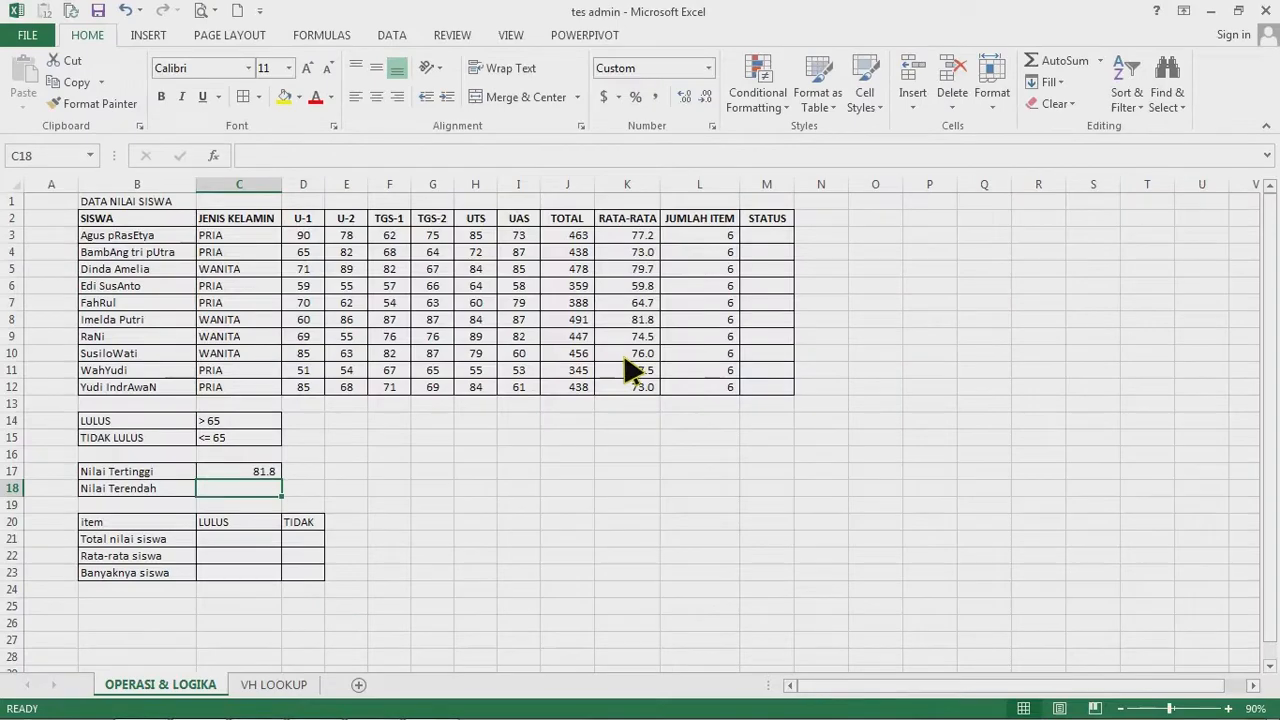
# - Find the lowest average for Nilai Terendah in C18 with MIN over K3:K12
pyautogui.write('=min')
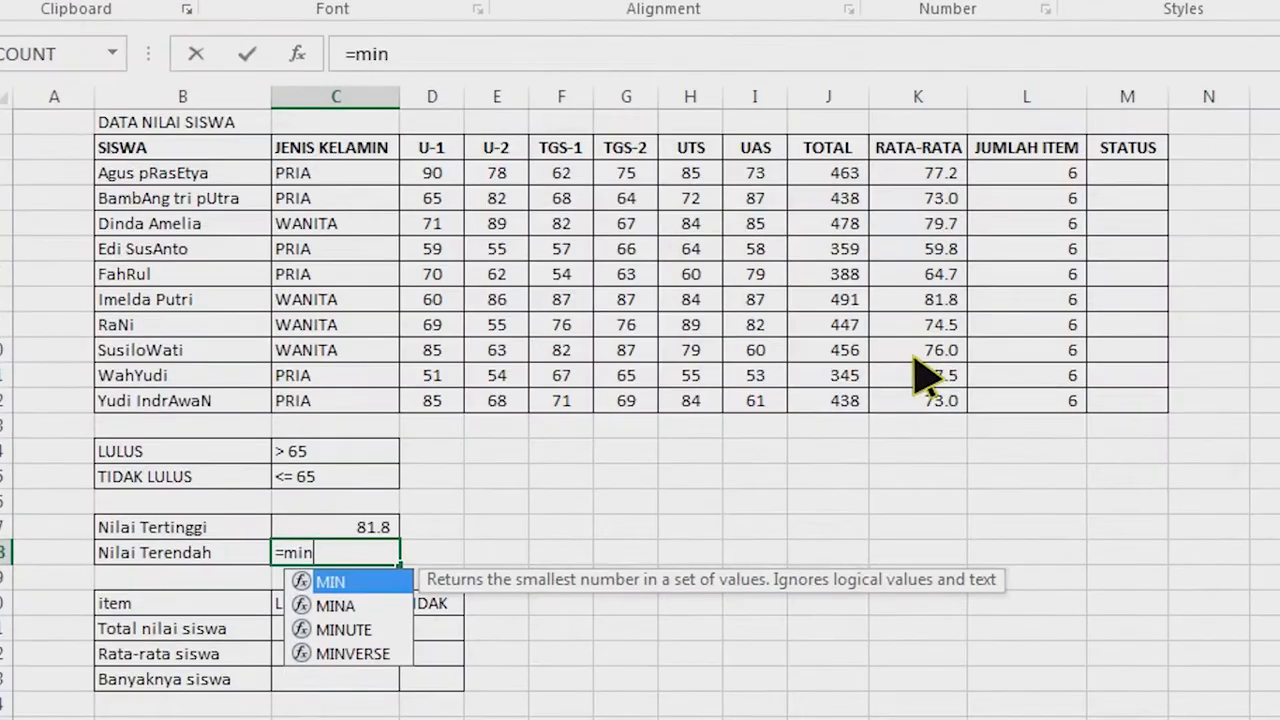
pyautogui.press('Tab')
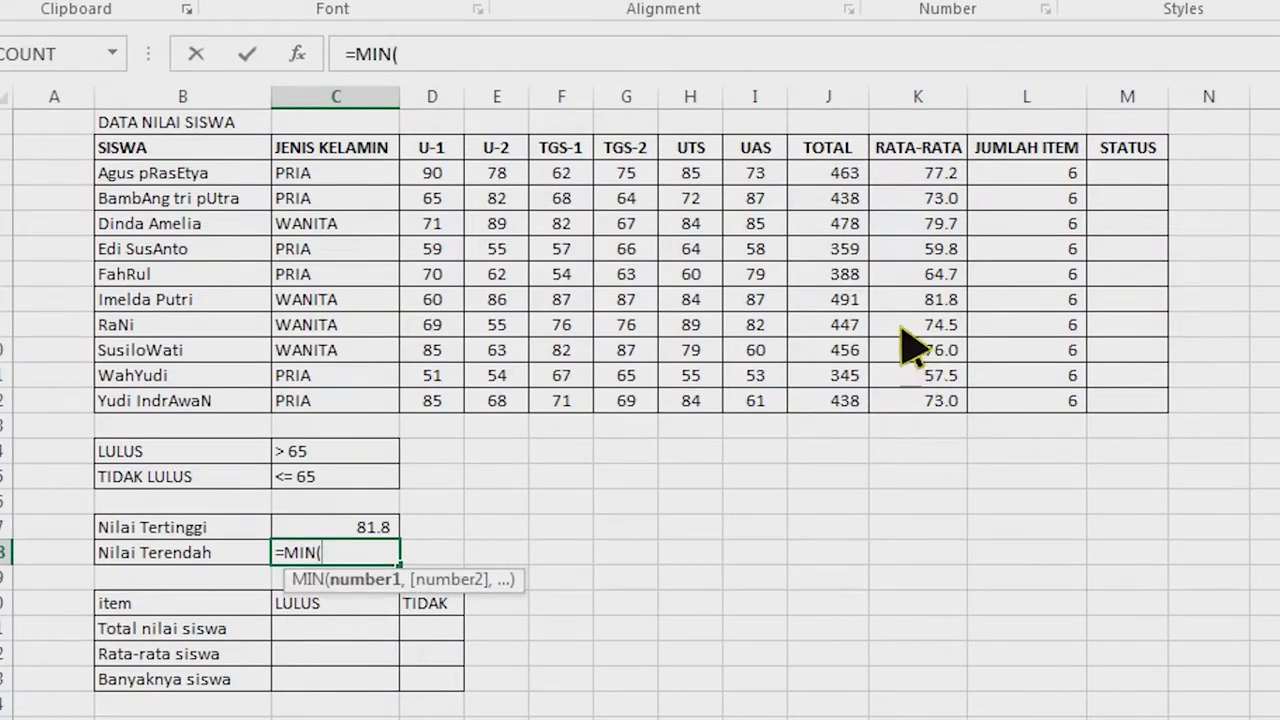
pyautogui.moveTo(935, 175); pyautogui.dragTo(924, 408)
pyautogui.press('Return')
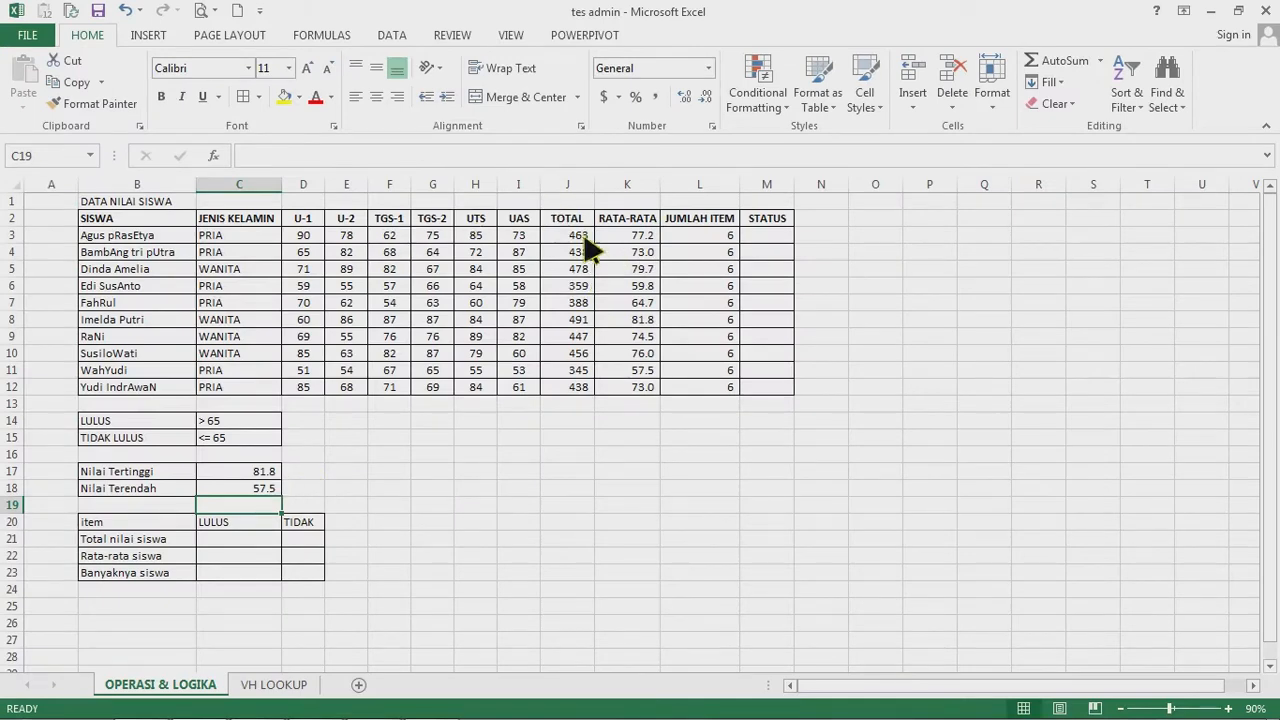
# - Review the Nilai Tertinggi and Nilai Terendah formulas in C17:C18 and the LULUS and TIDAK LULUS criteria in B14:C15
pyautogui.click(274, 474)
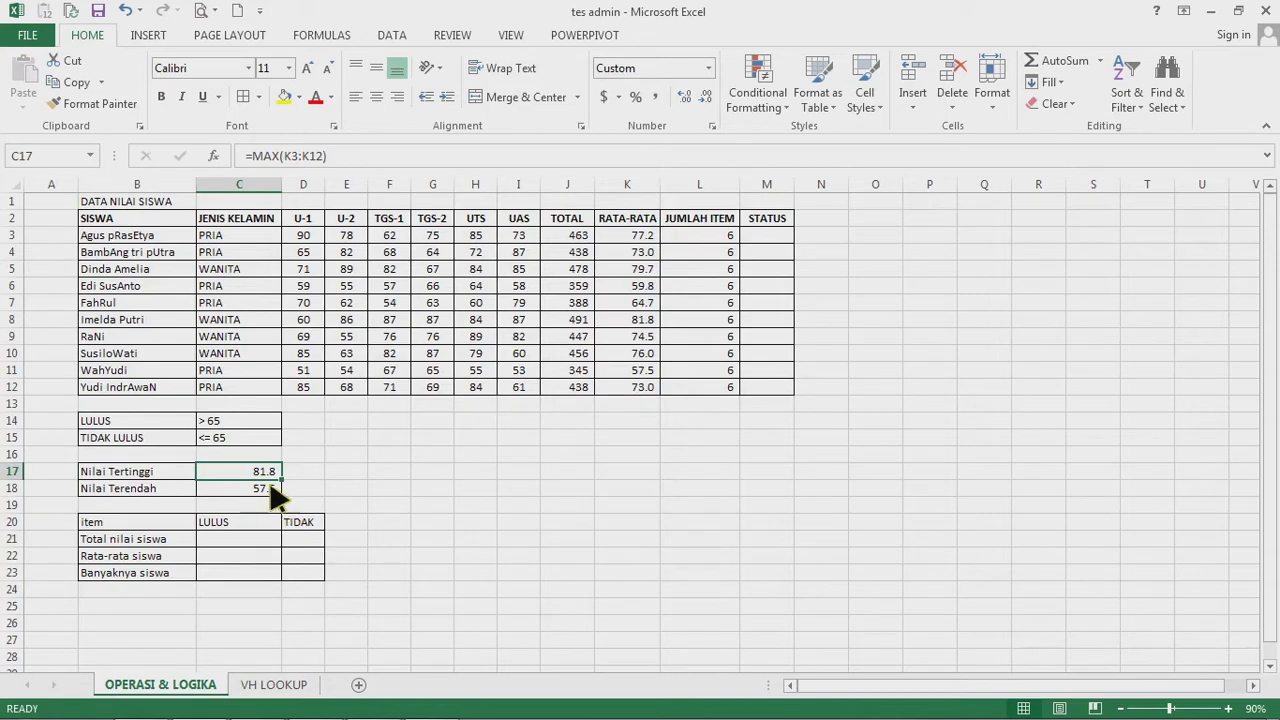
pyautogui.press('Down')
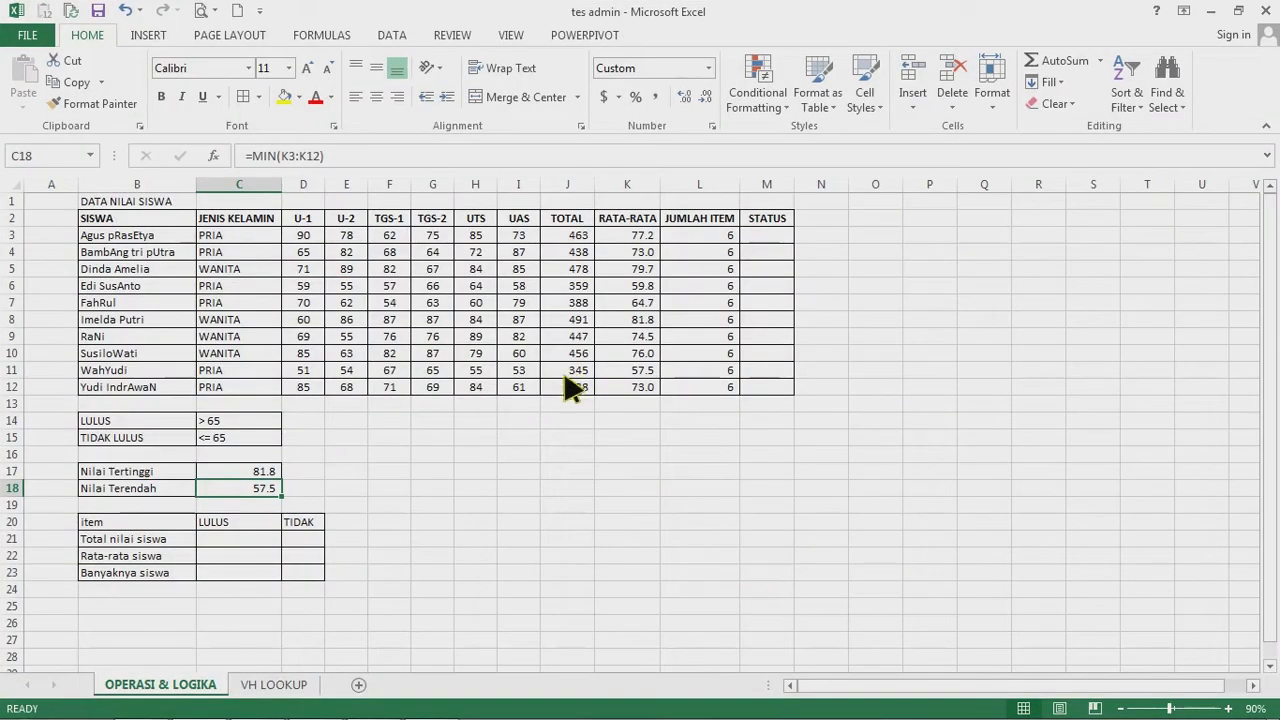
pyautogui.click(355, 456)
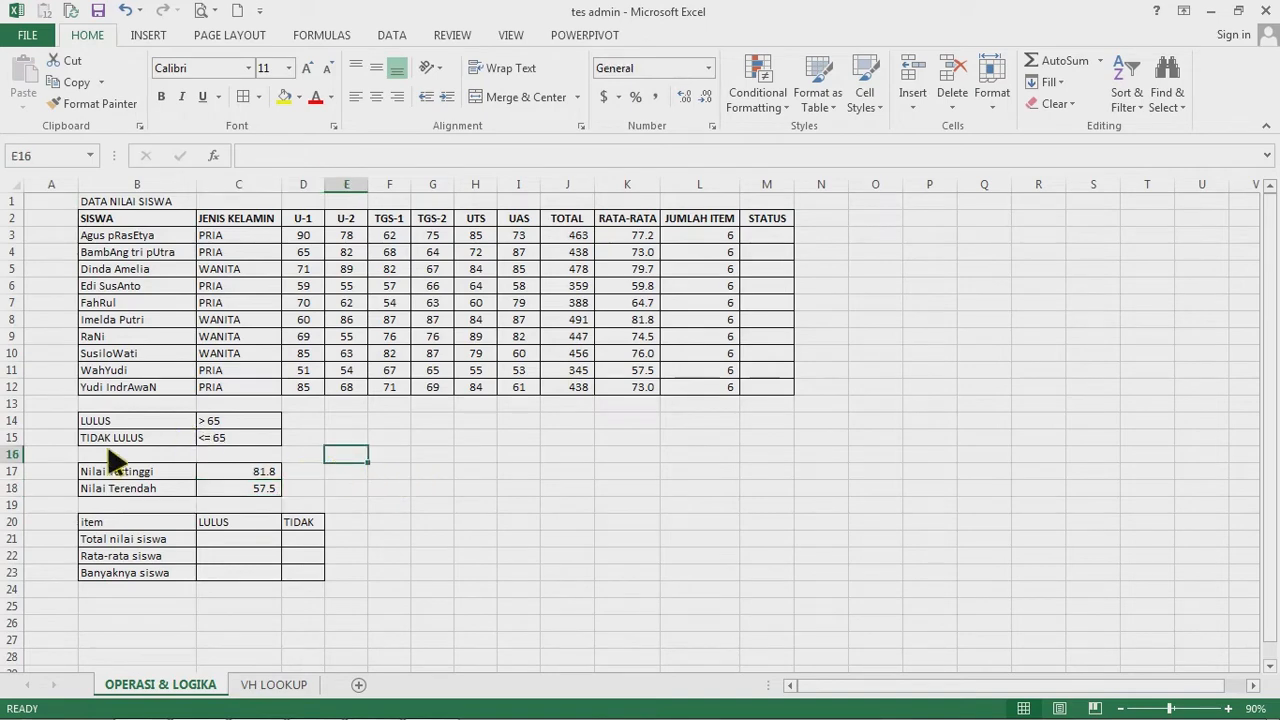
pyautogui.click(270, 427)
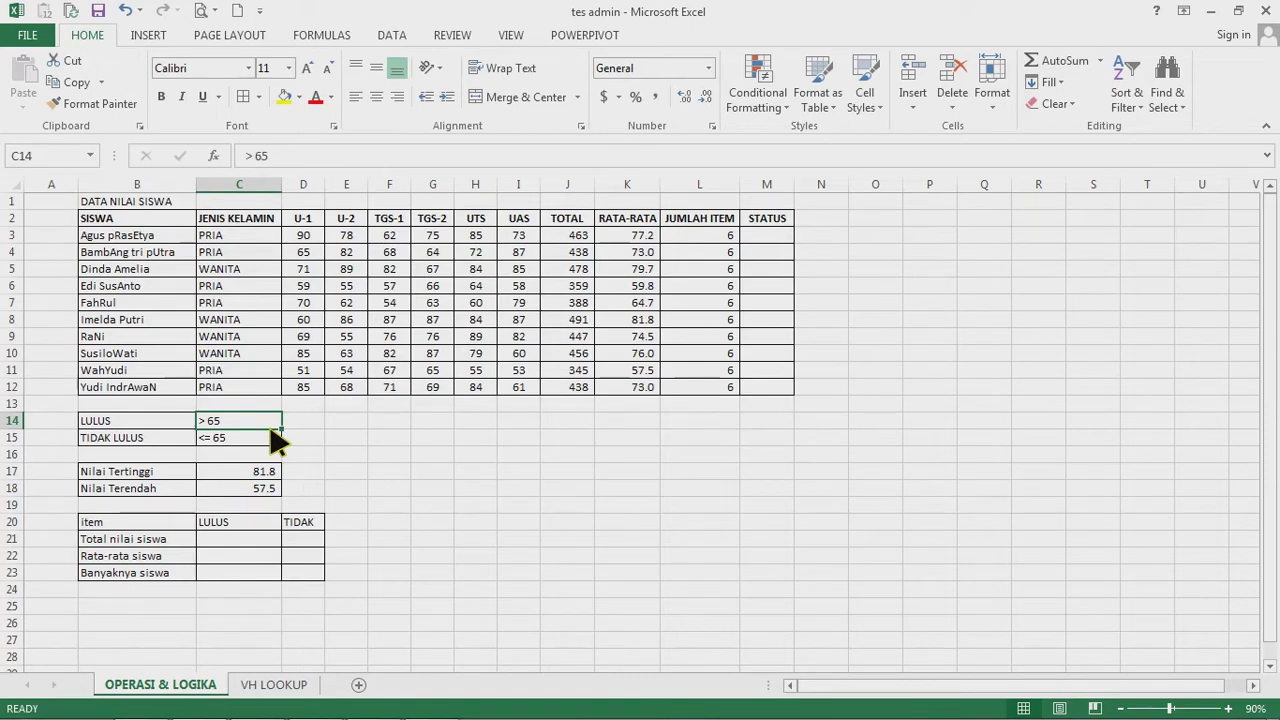
pyautogui.click(150, 420)
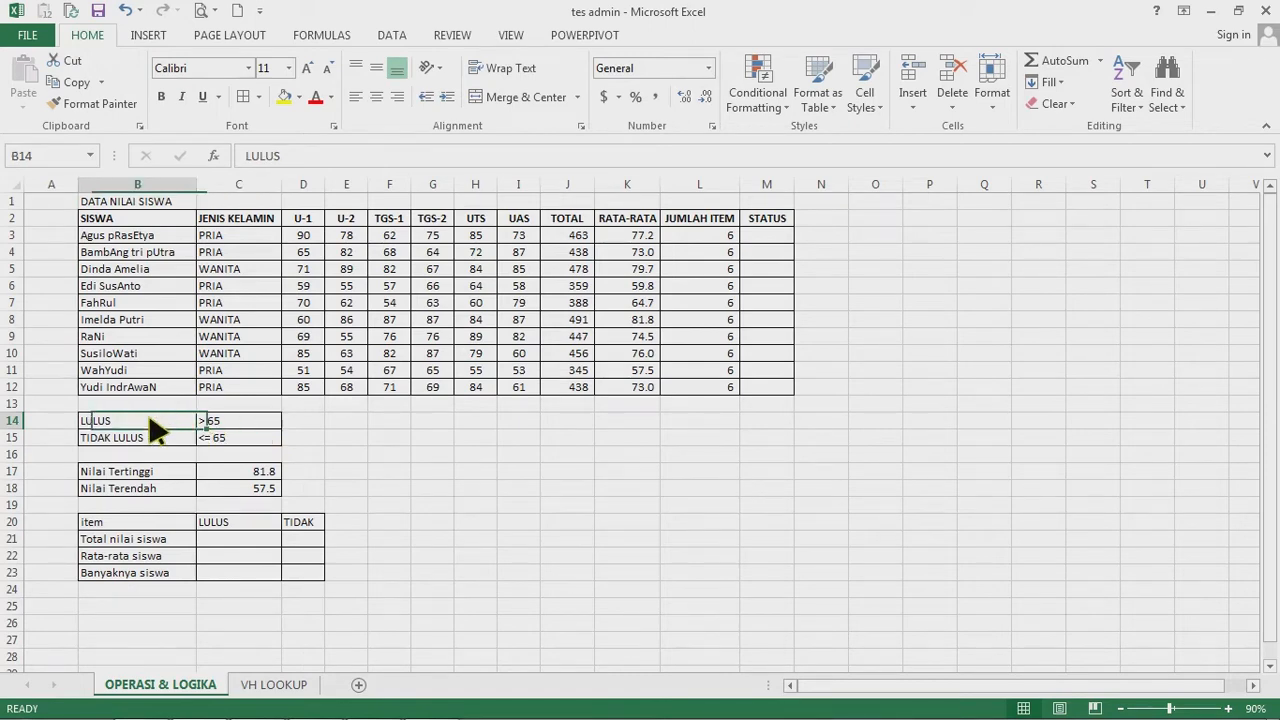
pyautogui.click(237, 440)
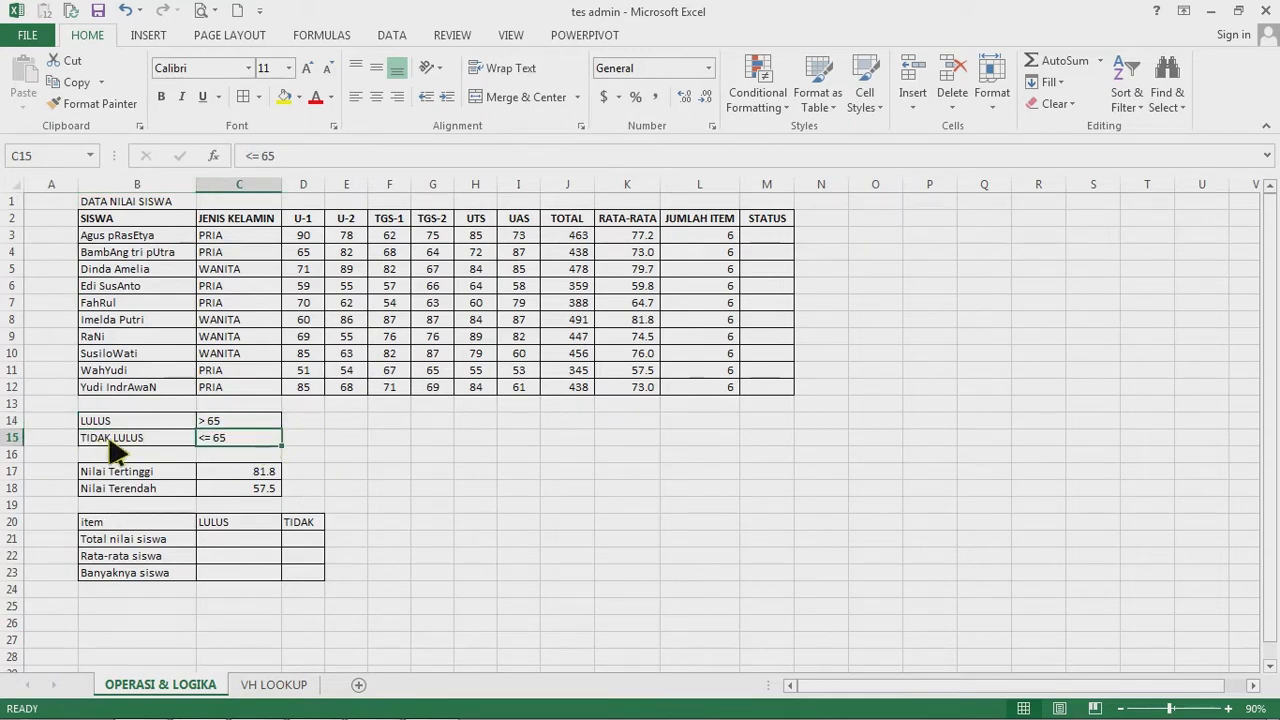
pyautogui.click(140, 442)
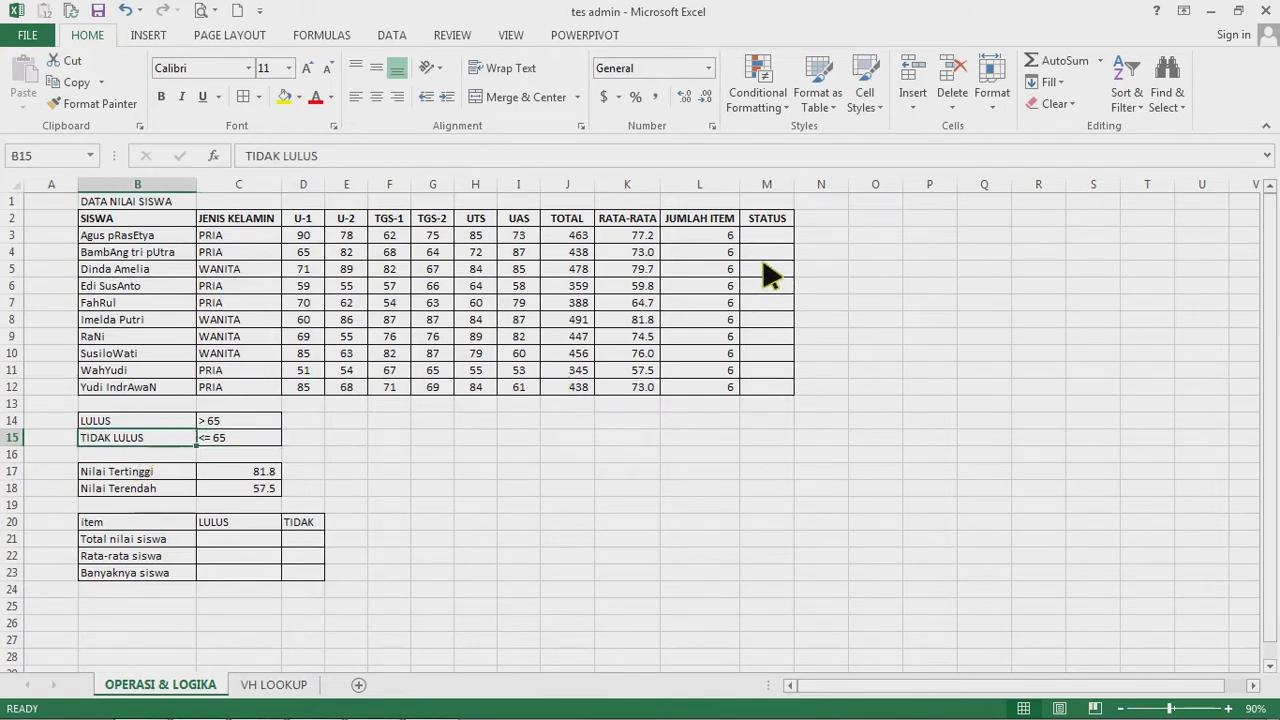
# - Enter =IF(K3<=65,"TIDAK","LULUS") in M3 to determine the first student's STATUS from the average
pyautogui.click(778, 235)
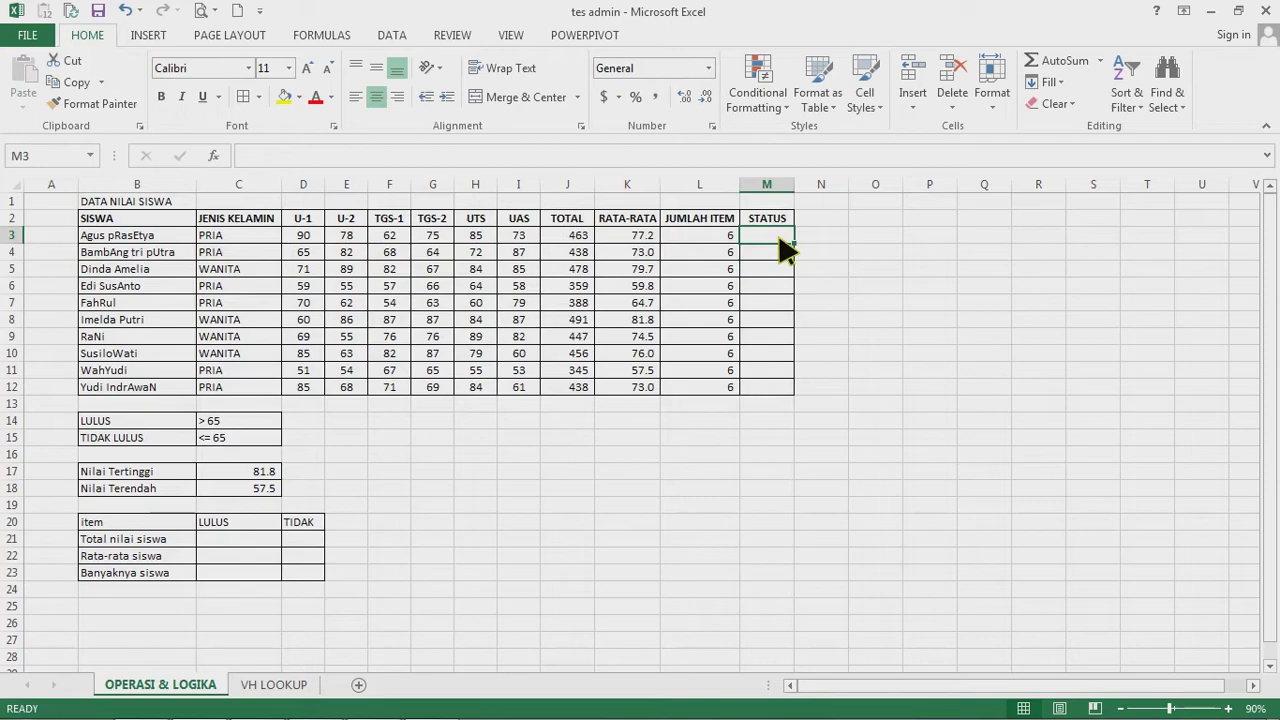
pyautogui.write('=if')
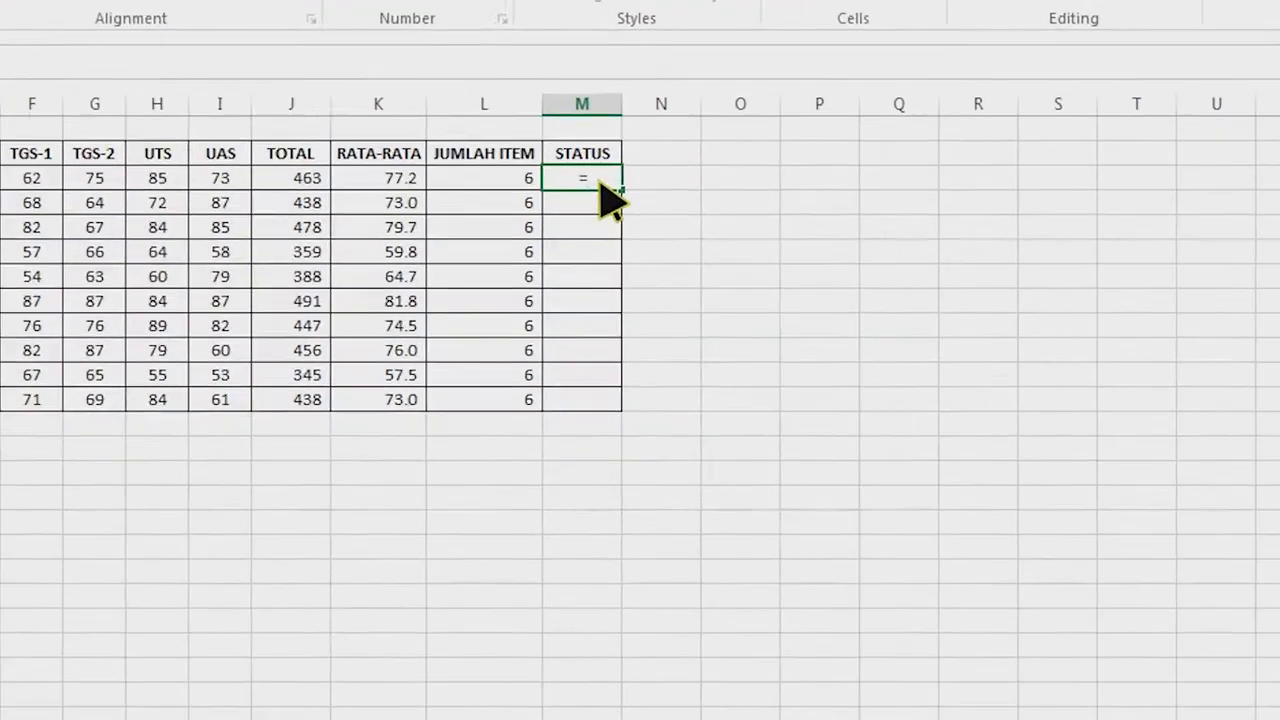
pyautogui.doubleClick(590, 200)
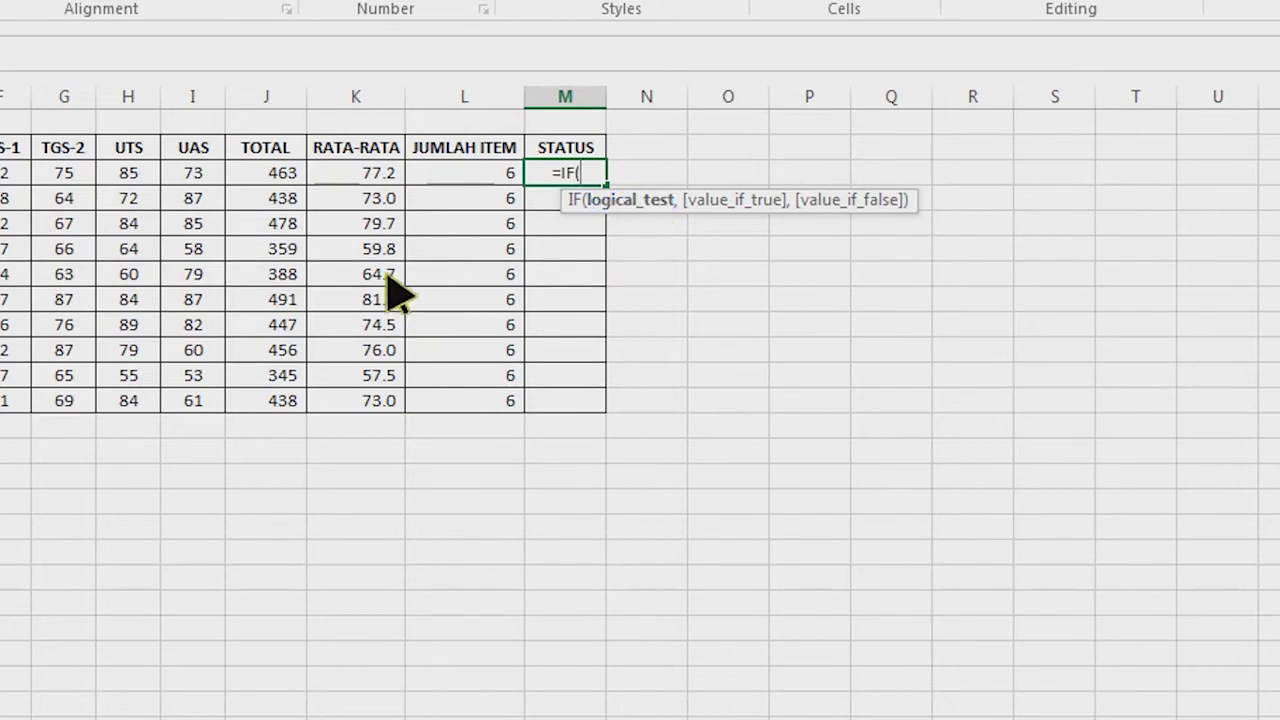
pyautogui.click(364, 178)
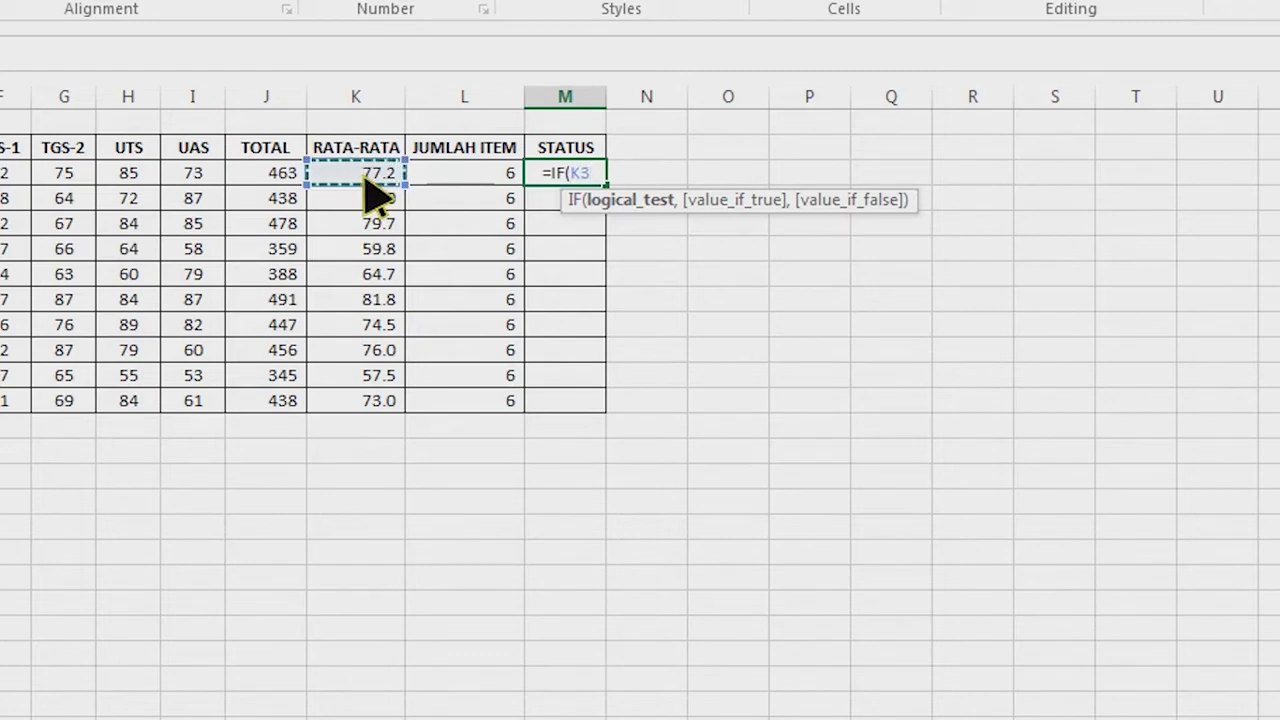
pyautogui.write('<=')
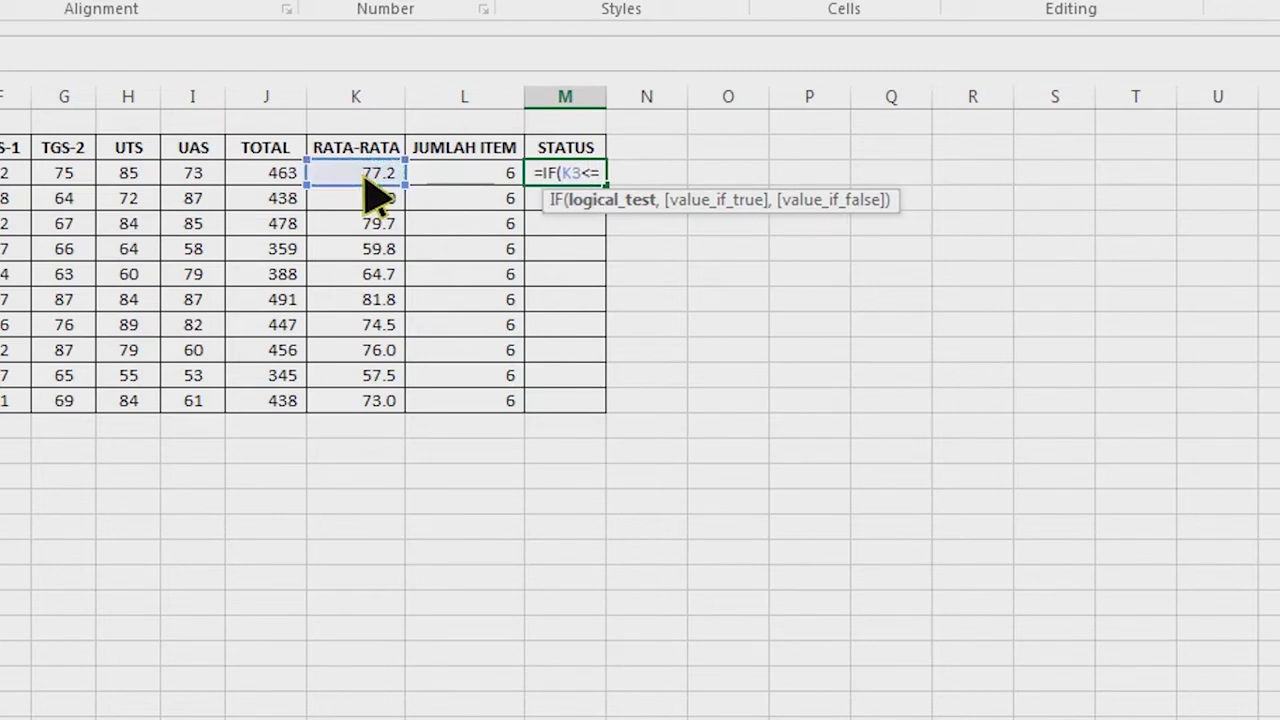
pyautogui.write('65')
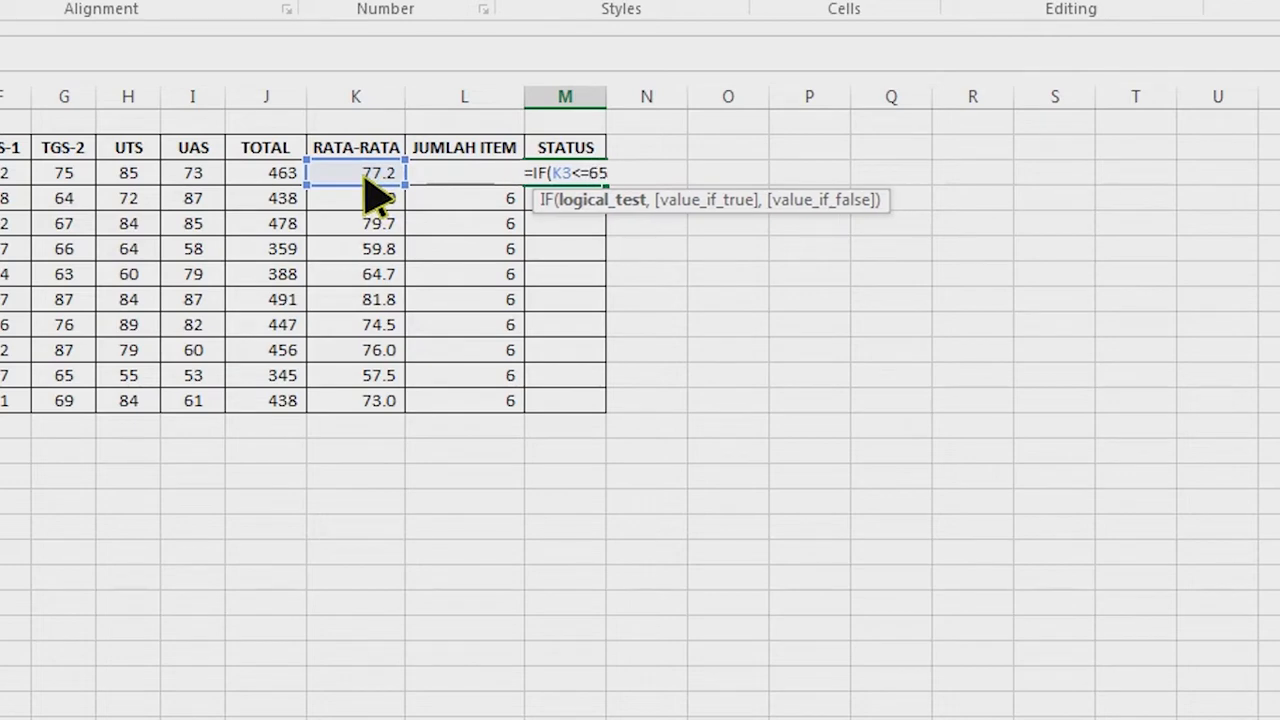
pyautogui.write(',"')
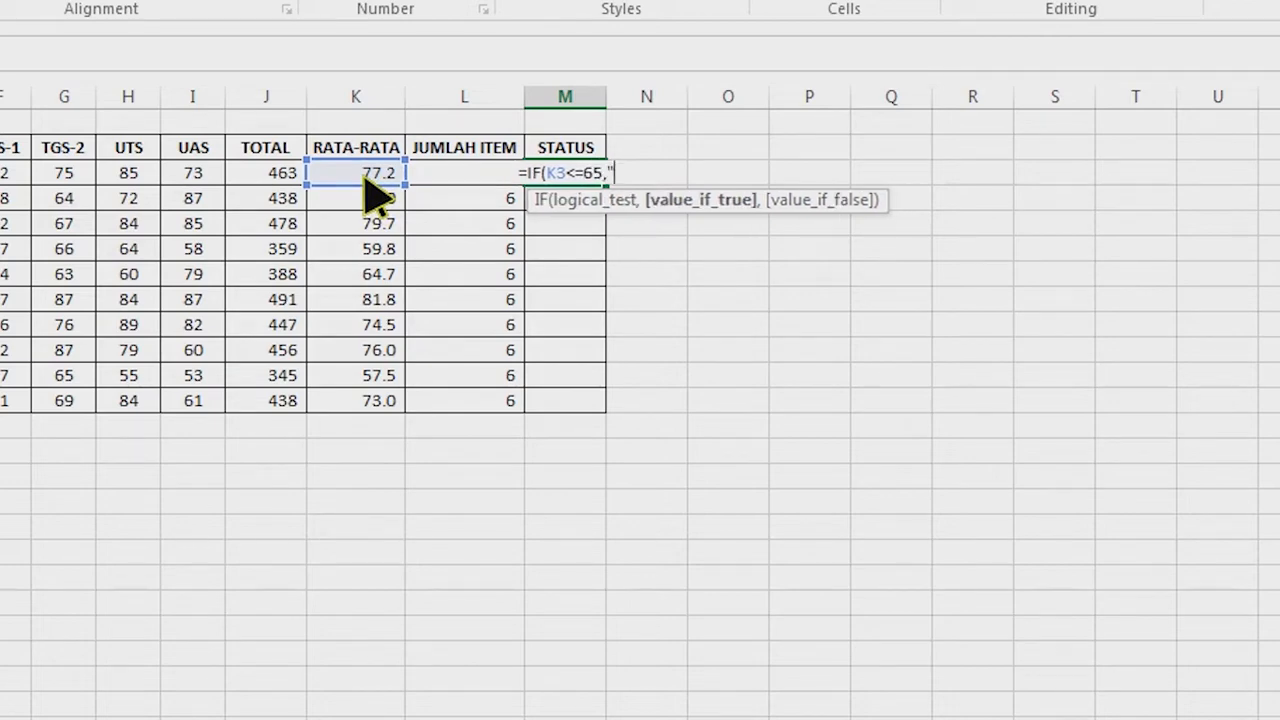
pyautogui.write('TIDA')
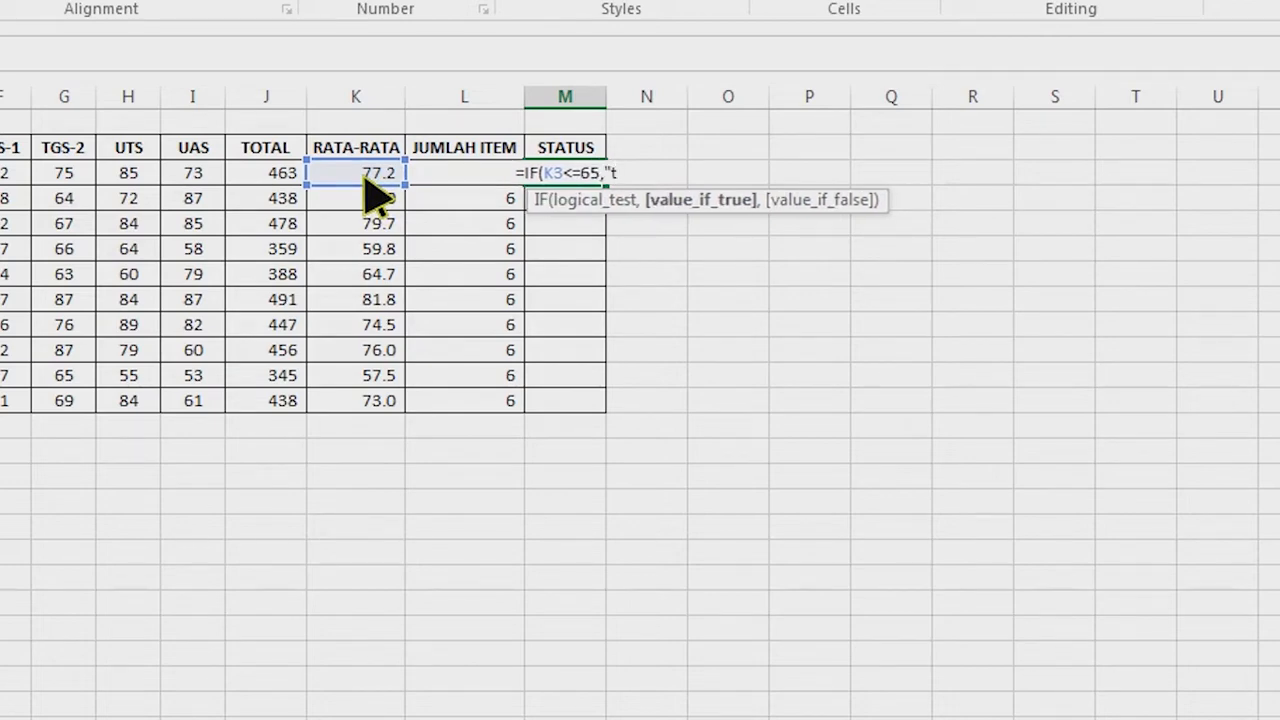
pyautogui.write('K"')
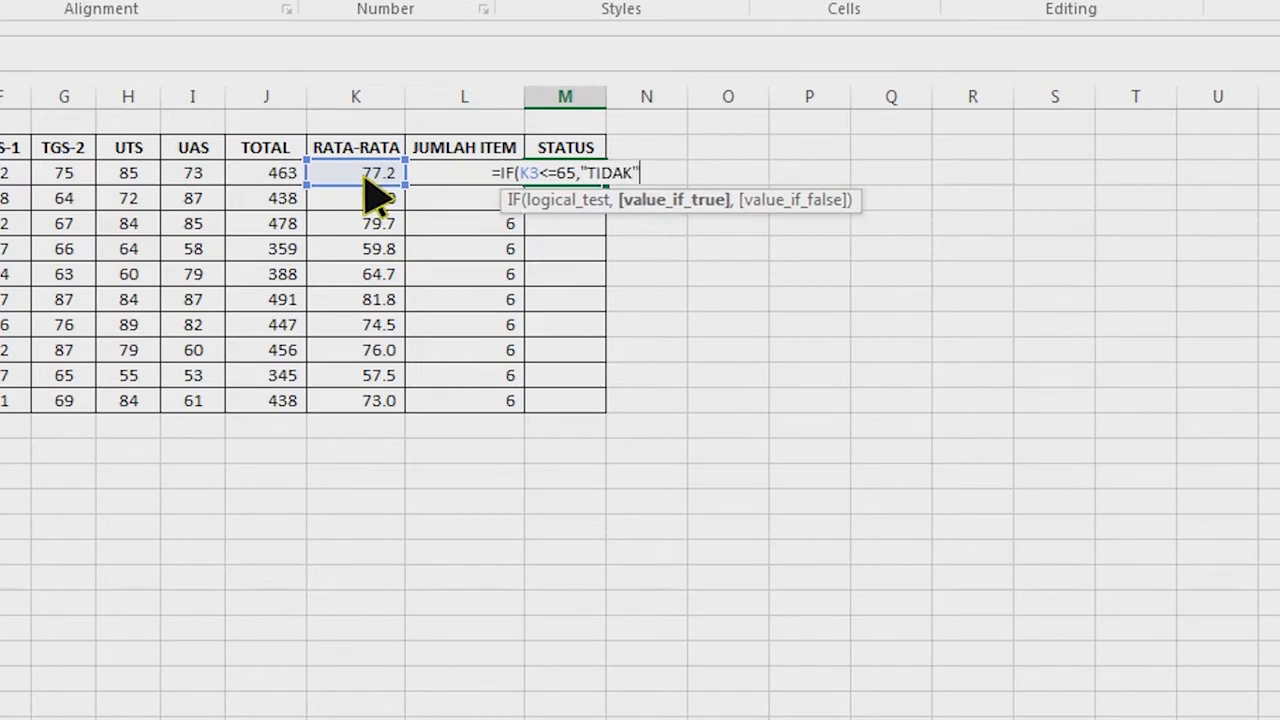
pyautogui.write(',')
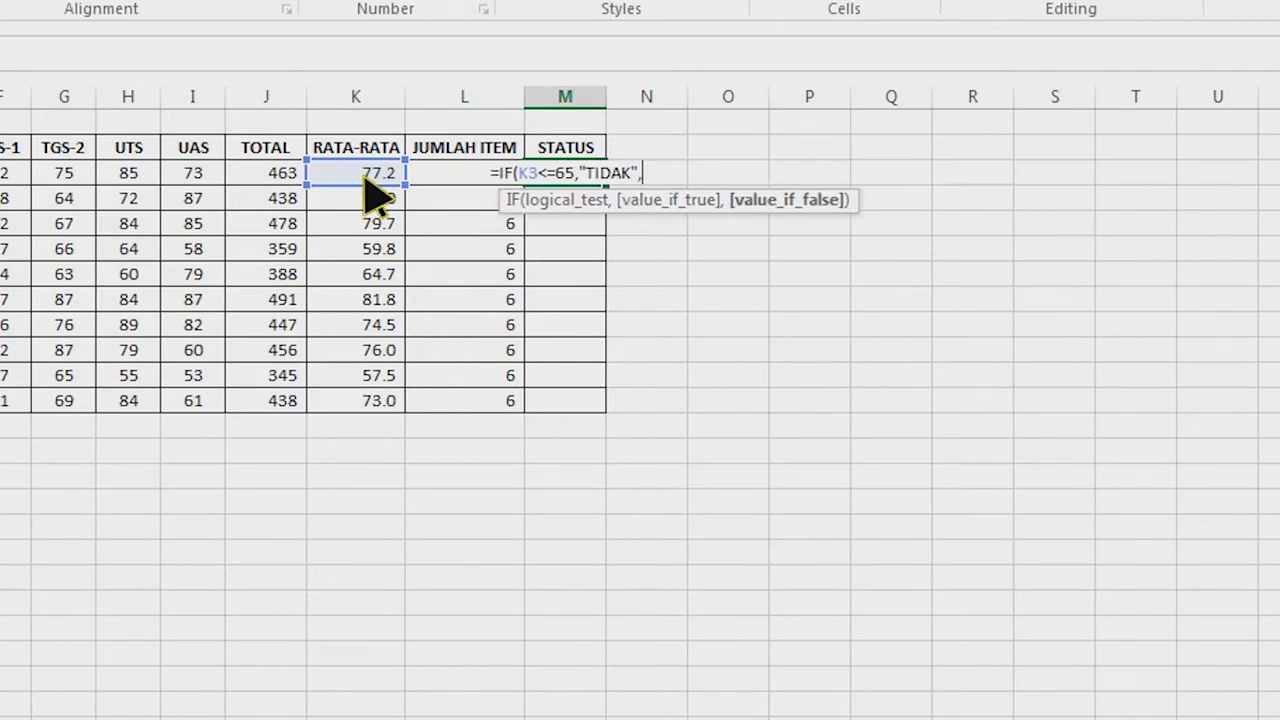
pyautogui.write('"LULUS')
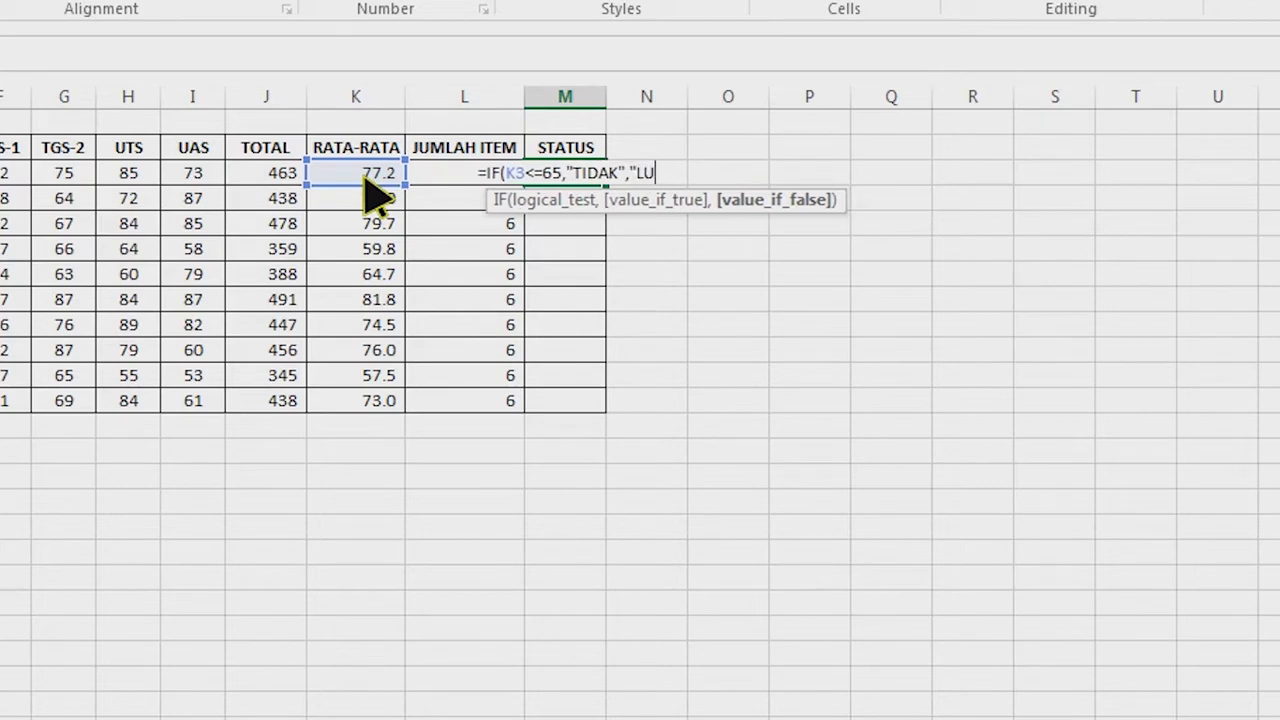
pyautogui.write('")')
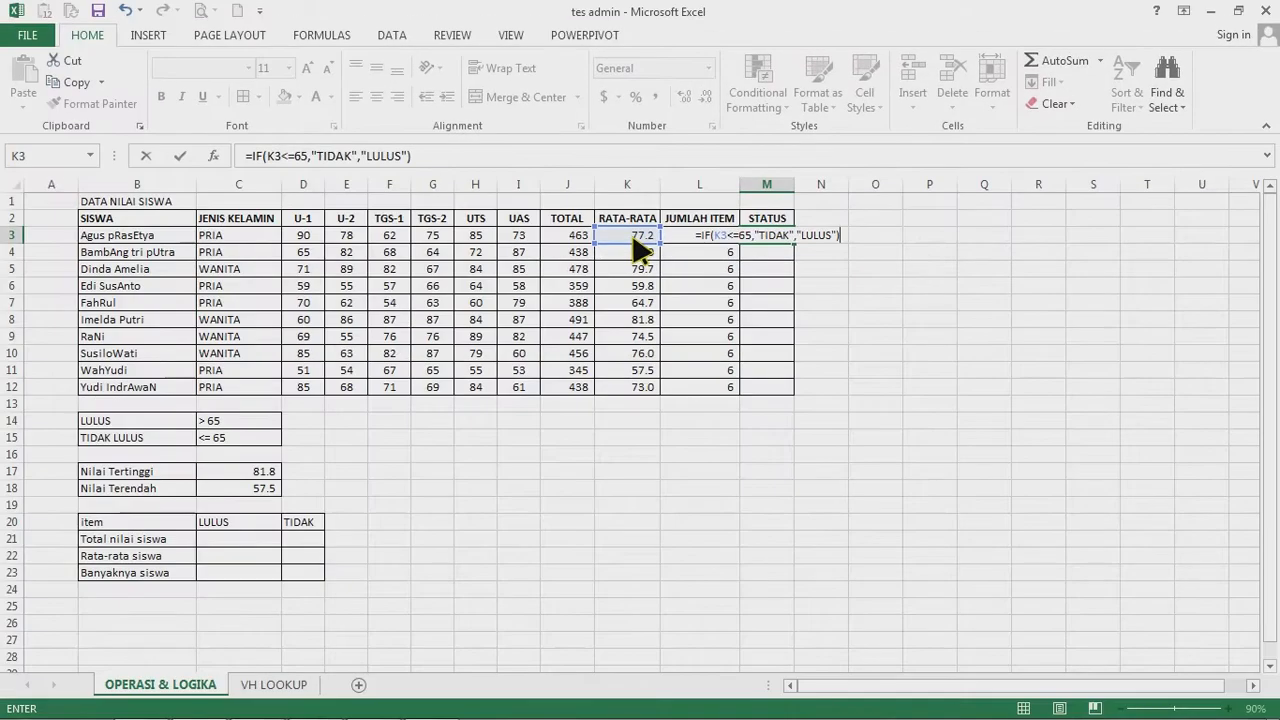
pyautogui.press('Return')
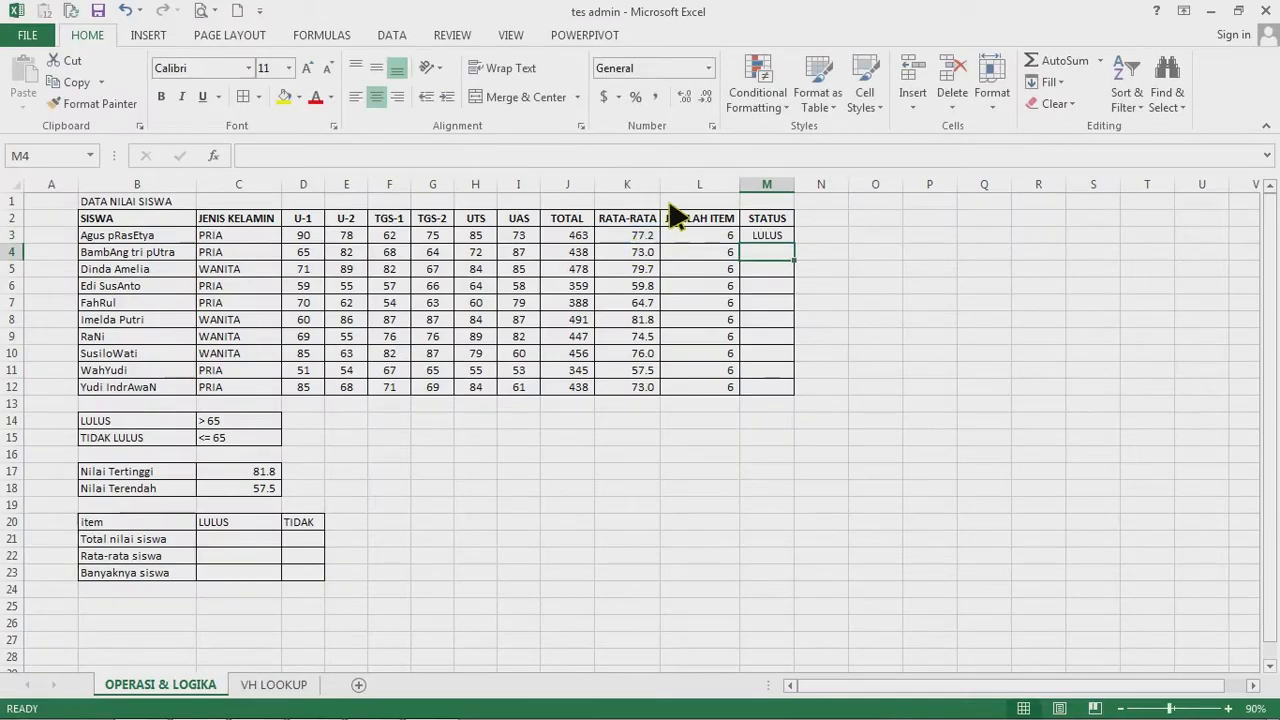
# - Fill the STATUS formula from M3 down to row 12 for all students
pyautogui.click(777, 240)
pyautogui.moveTo(794, 244); pyautogui.dragTo(800, 405)
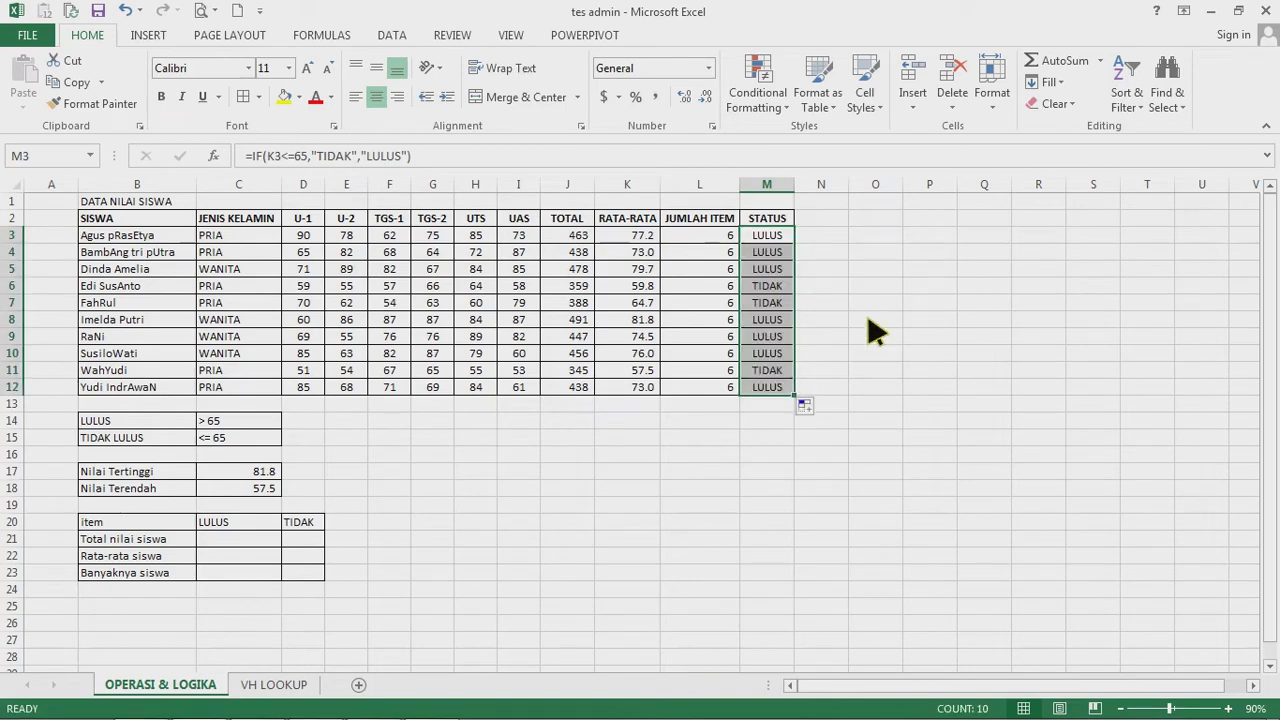
pyautogui.click(833, 388)
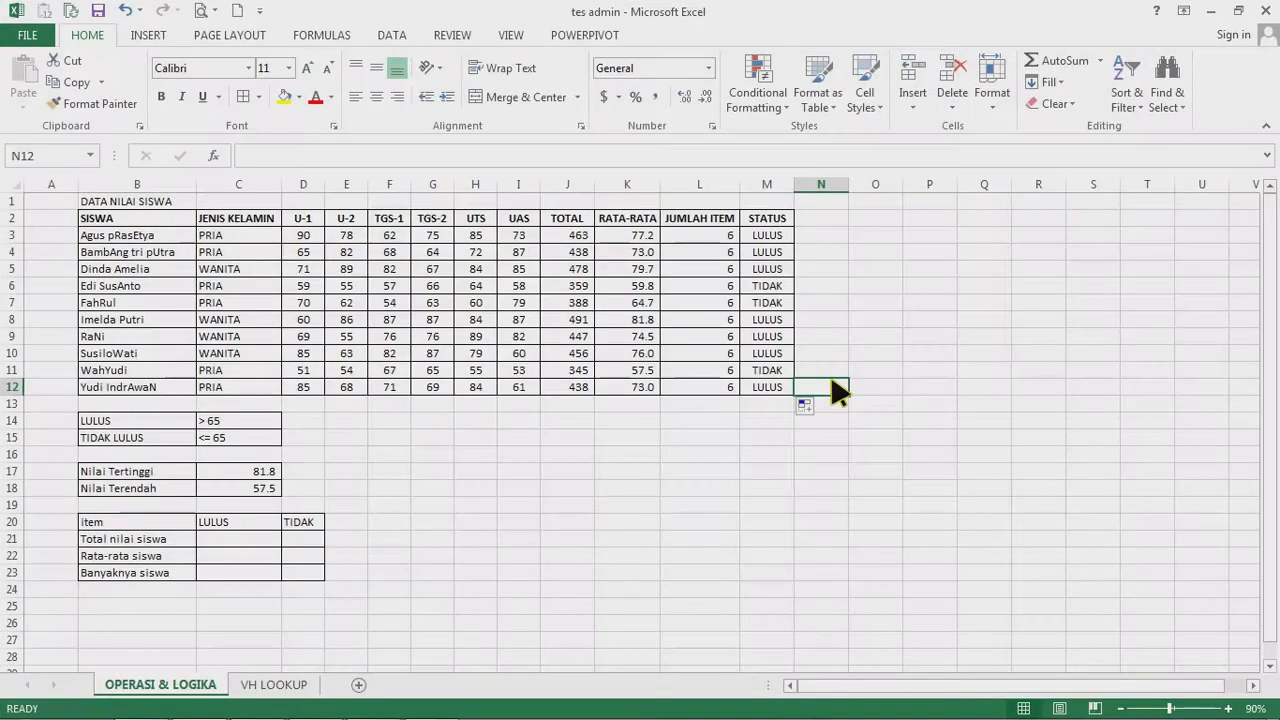
# - Review the TOTAL, RATA-RATA, JUMLAH ITEM and STATUS headings and the LULUS/TIDAK summary table in B20:D23
pyautogui.click(577, 224)
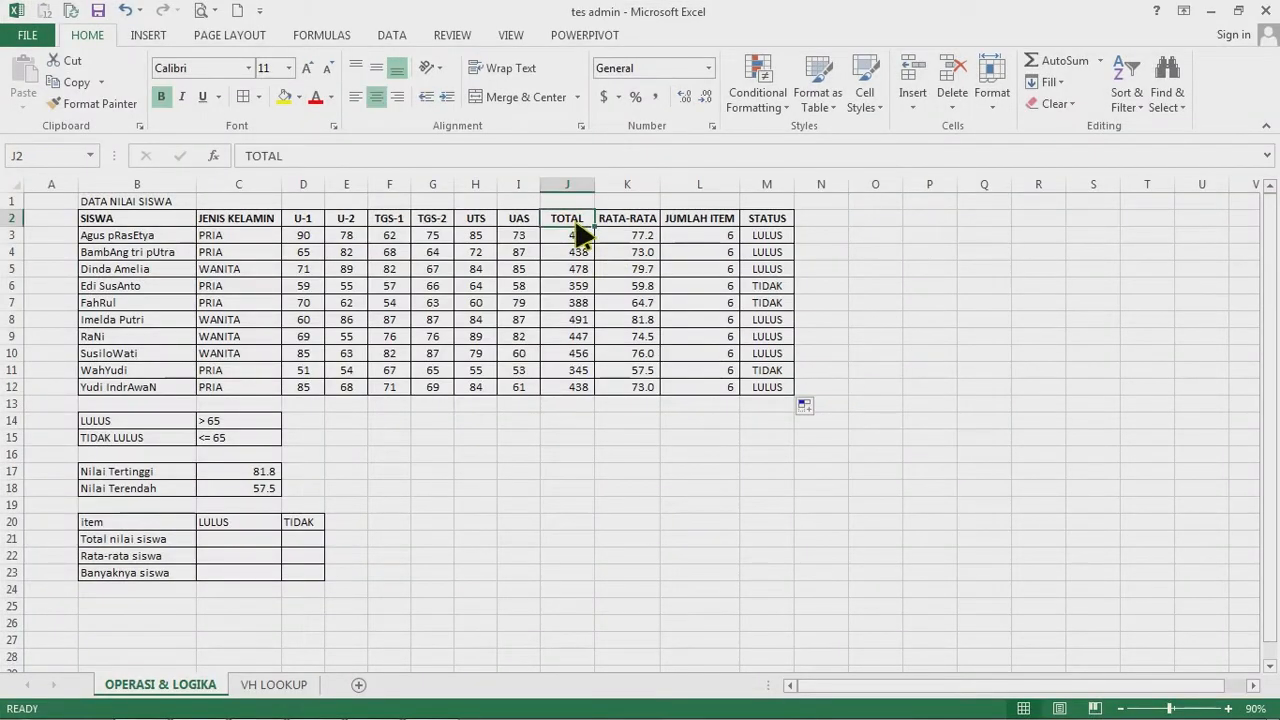
pyautogui.click(640, 224)
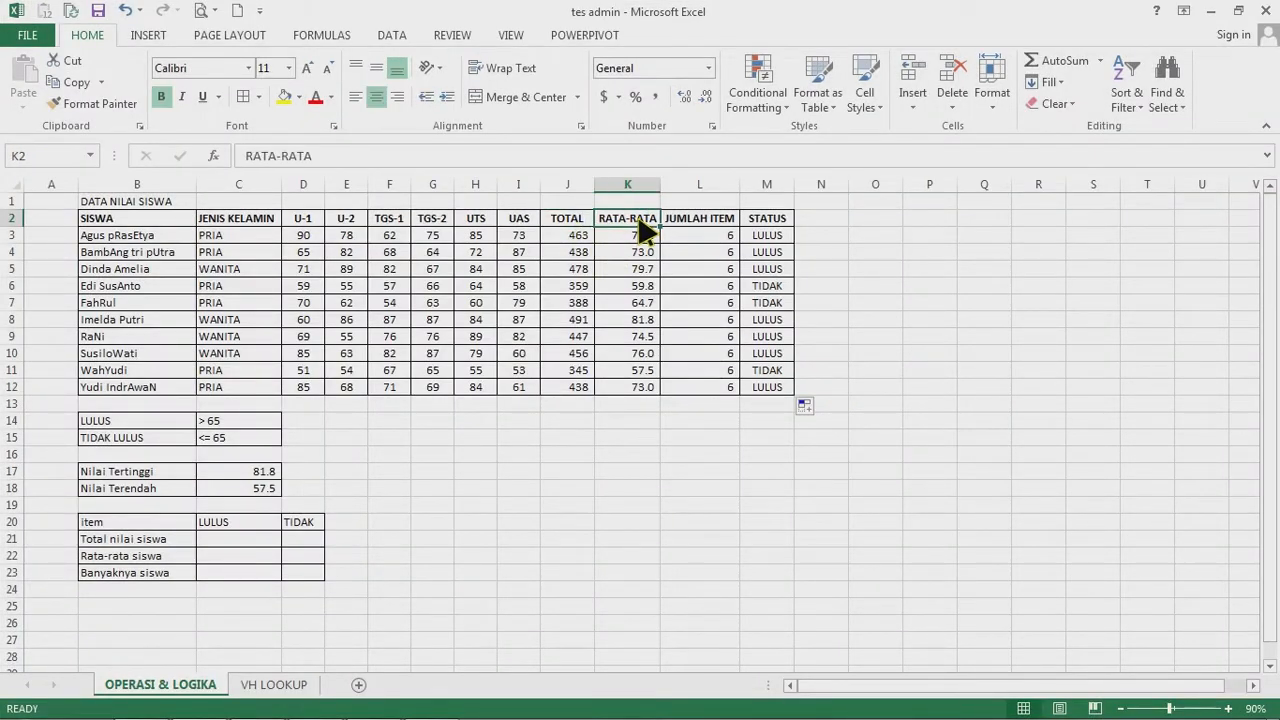
pyautogui.click(704, 224)
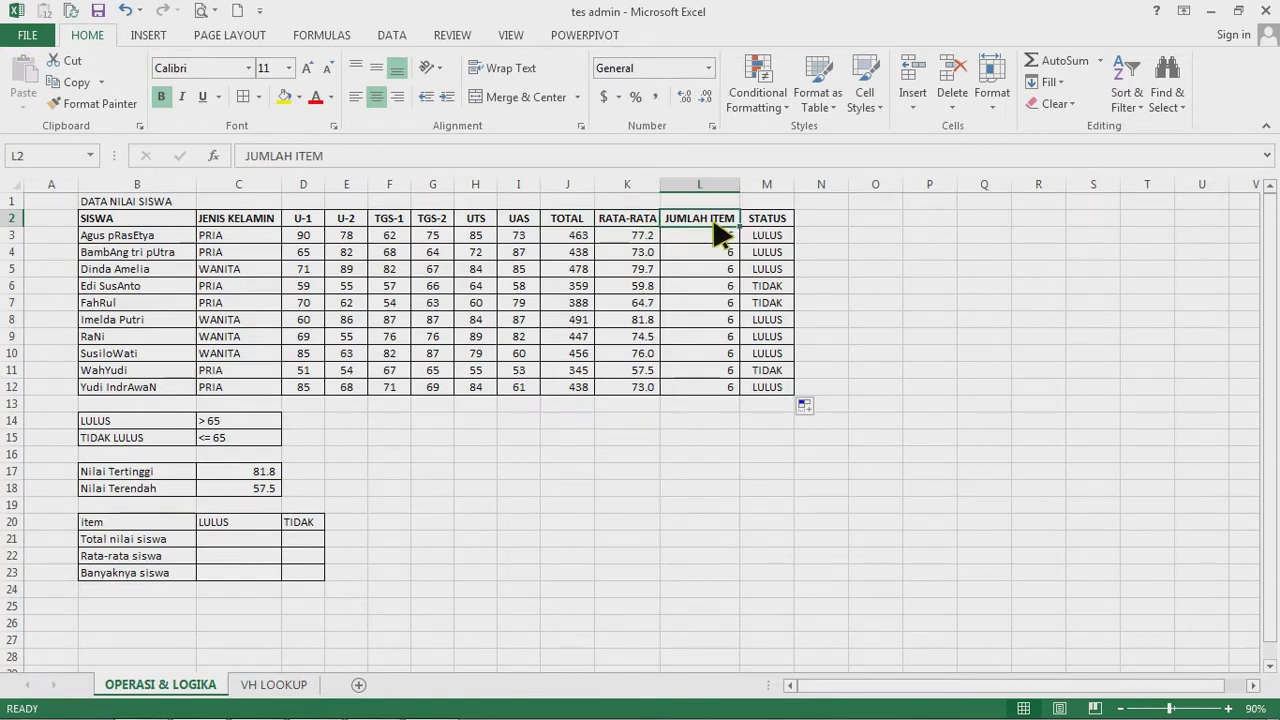
pyautogui.click(772, 222)
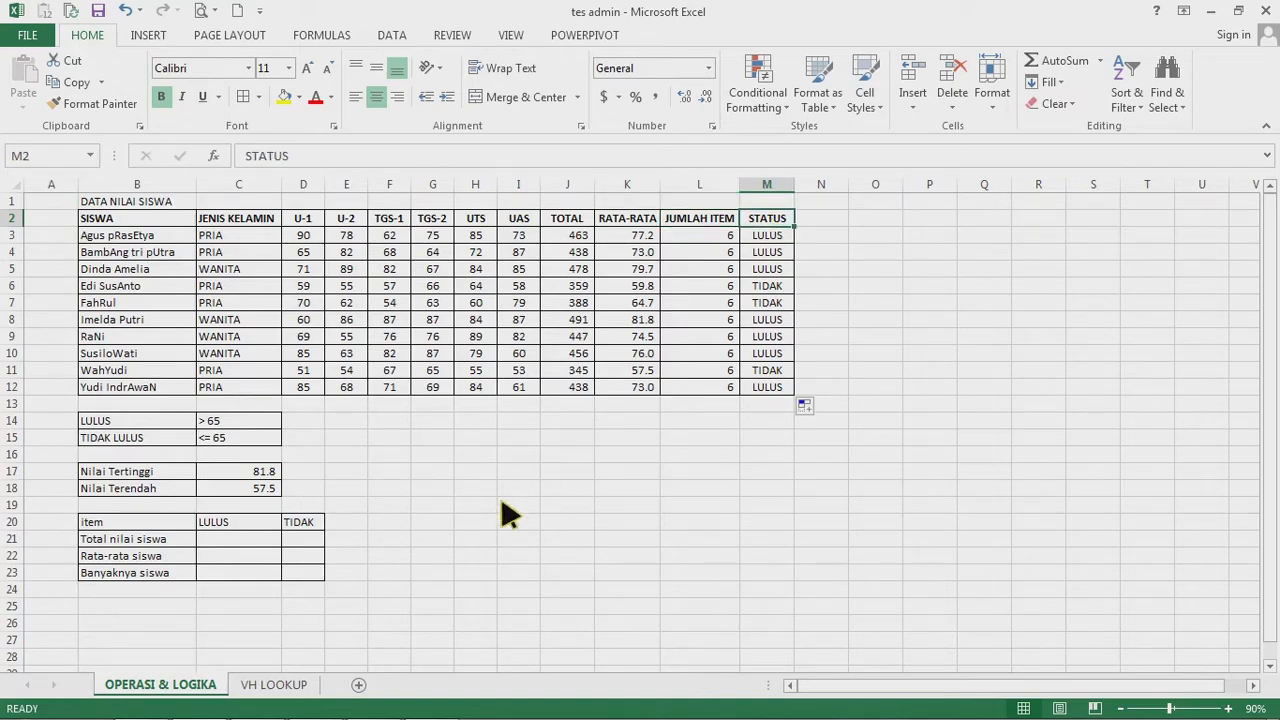
pyautogui.click(148, 540)
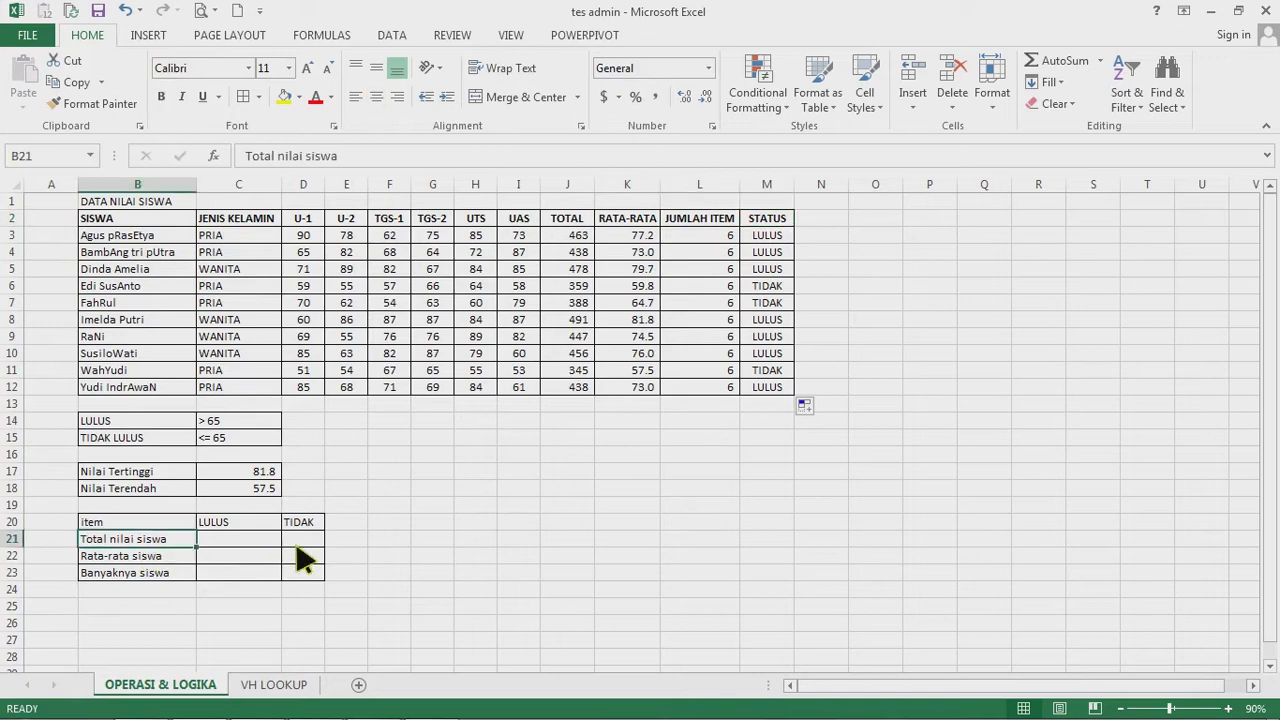
pyautogui.click(225, 527)
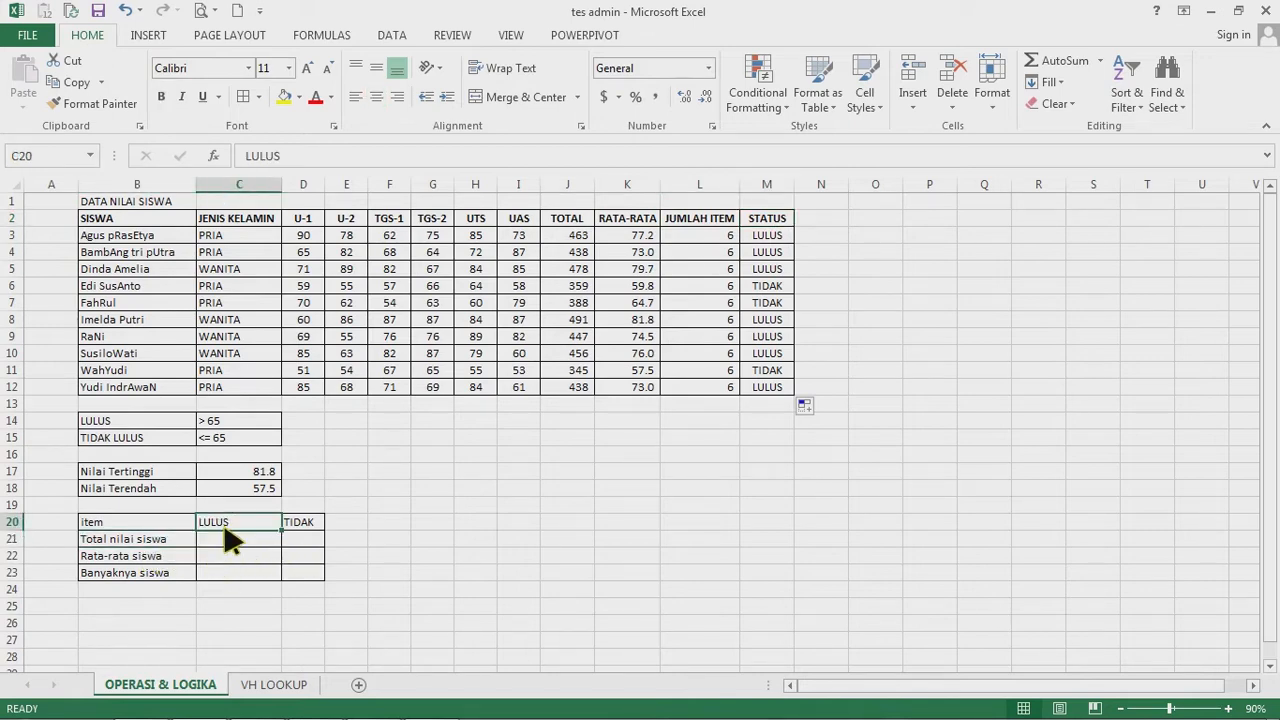
pyautogui.click(300, 527)
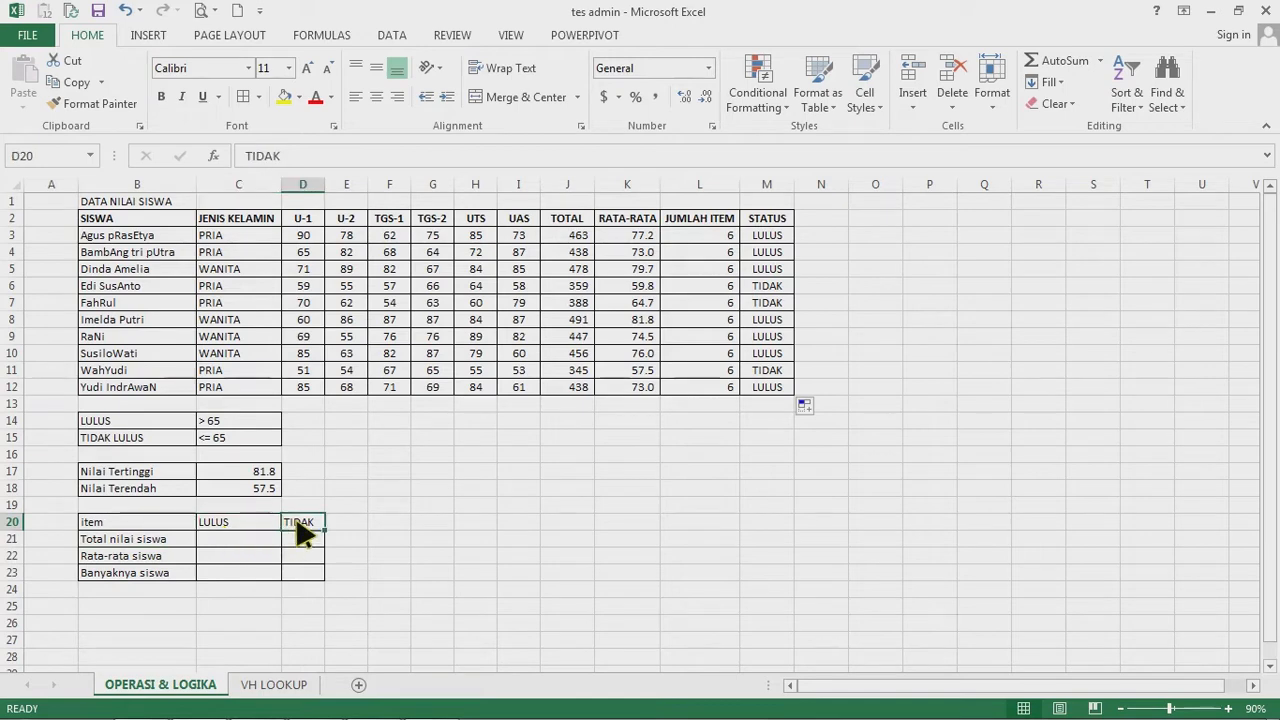
pyautogui.click(160, 556)
pyautogui.click(240, 524)
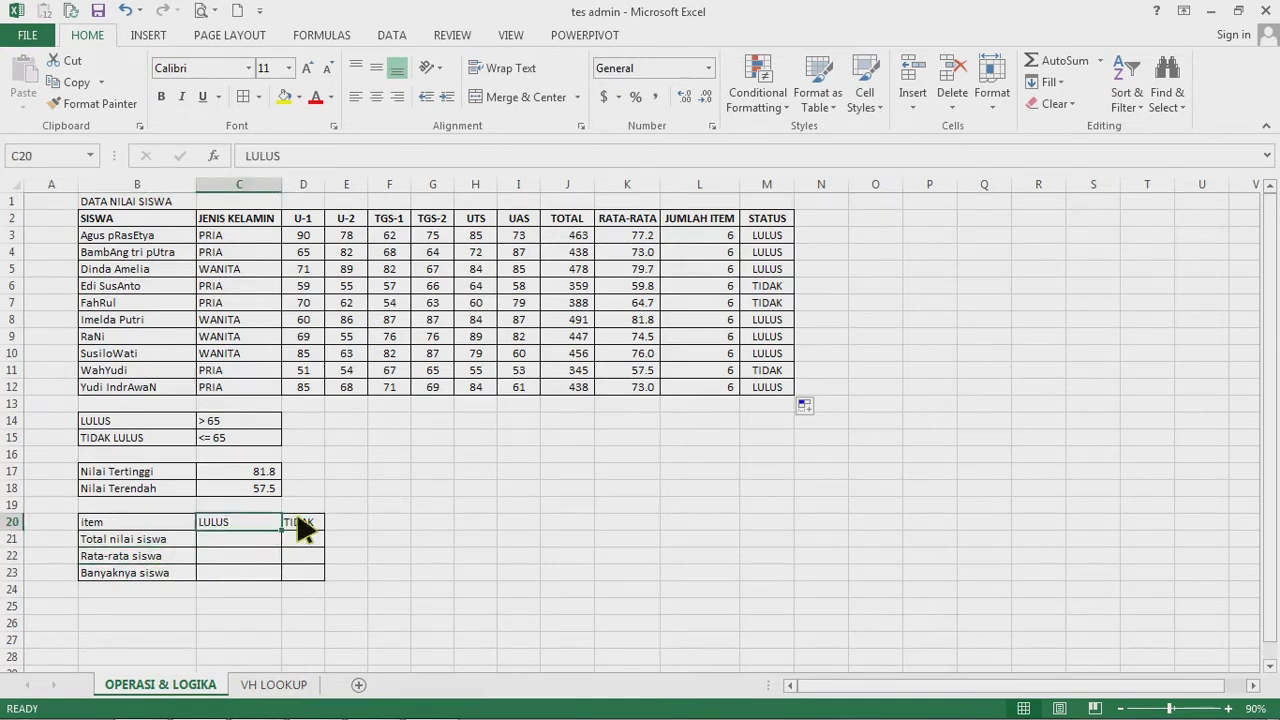
pyautogui.click(302, 526)
pyautogui.click(188, 576)
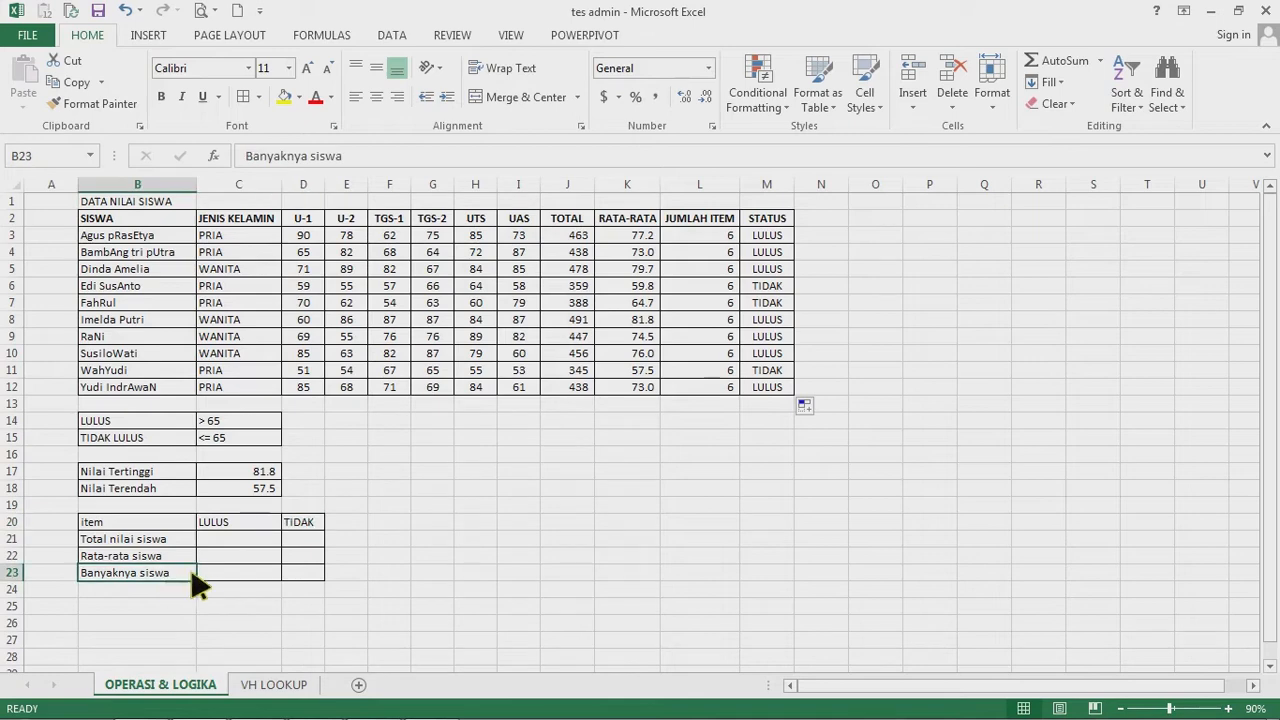
pyautogui.click(228, 526)
pyautogui.click(298, 524)
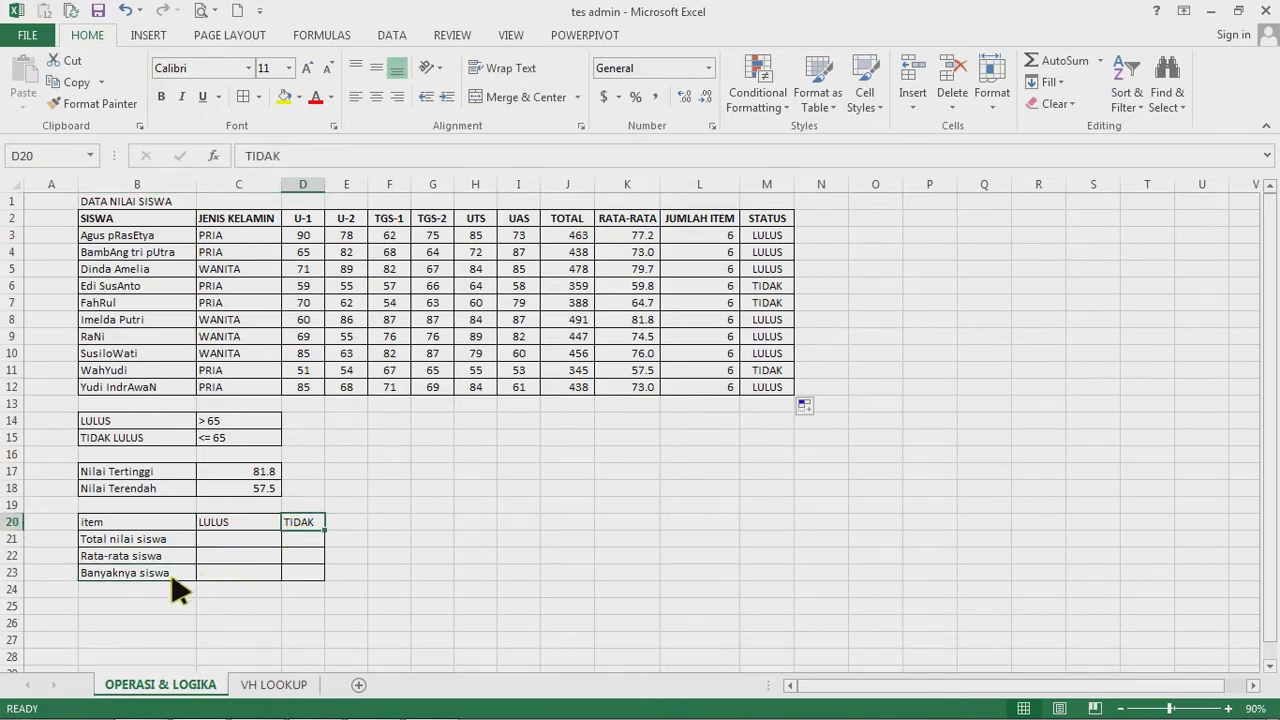
# - Enter =SUMIF(M3:M12,C20,K3:K12) in C21 to total the averages of the LULUS students
pyautogui.click(232, 541)
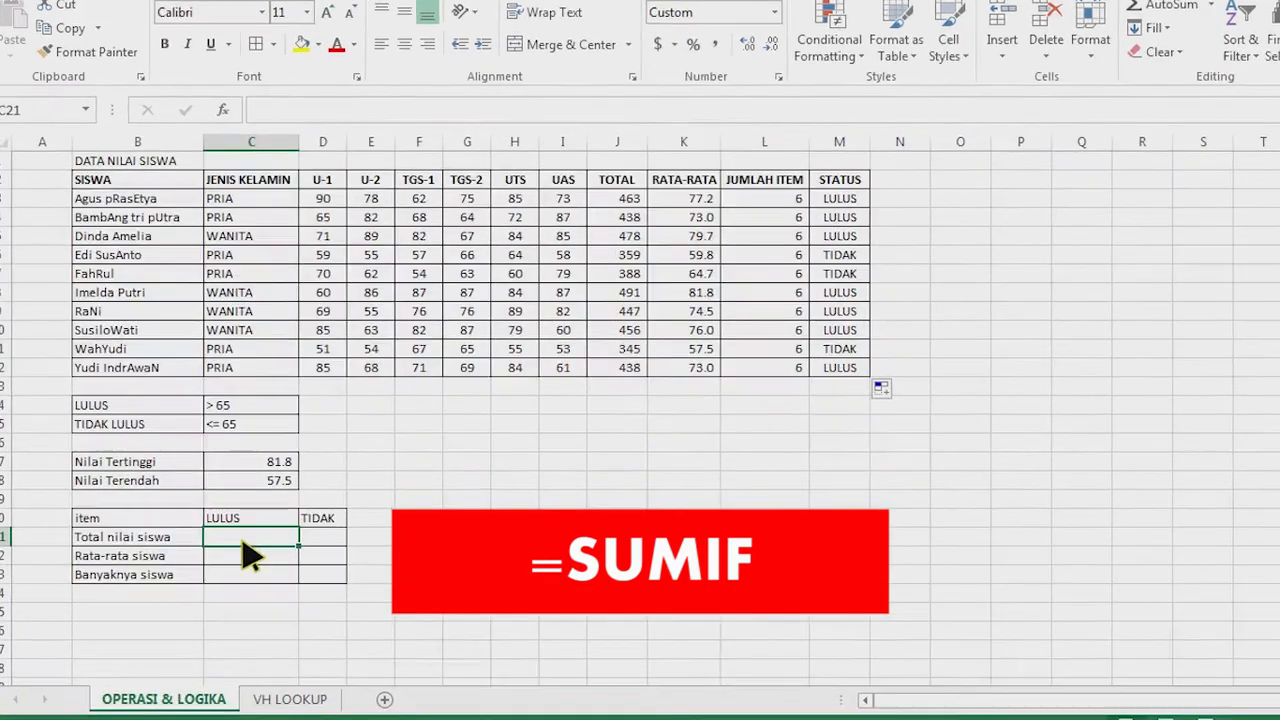
pyautogui.write('=')
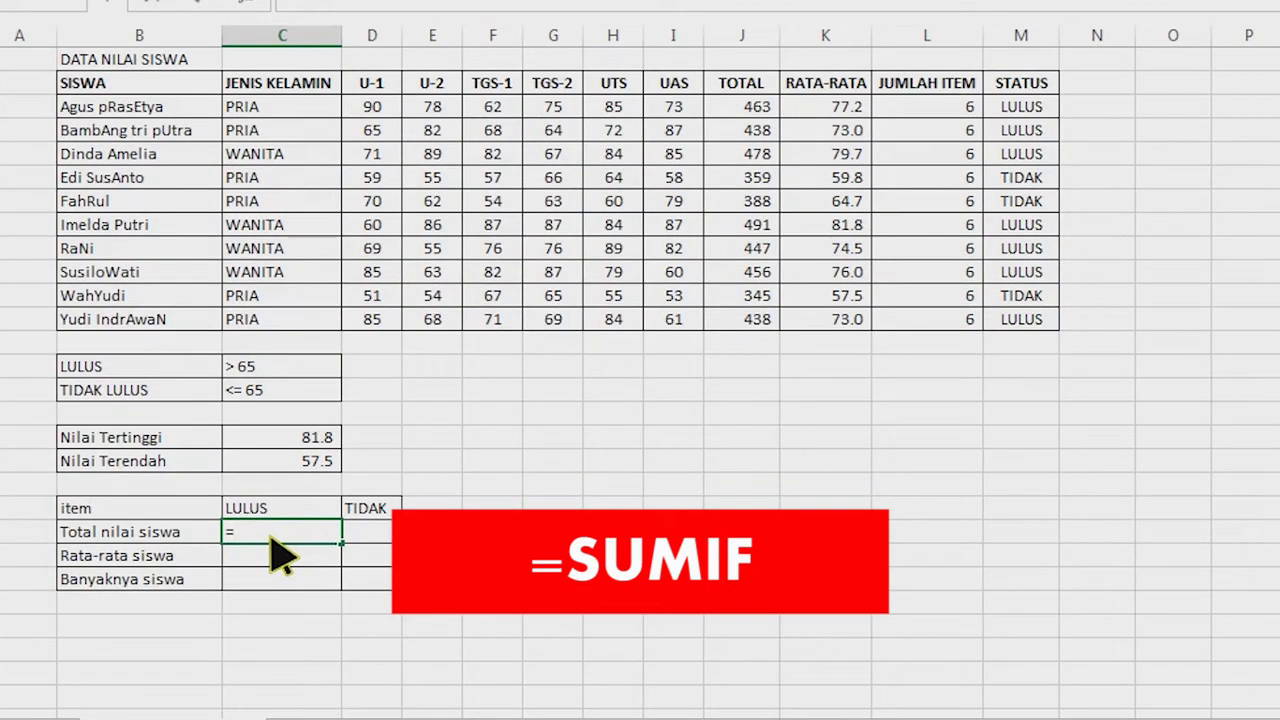
pyautogui.write('SUMIF')
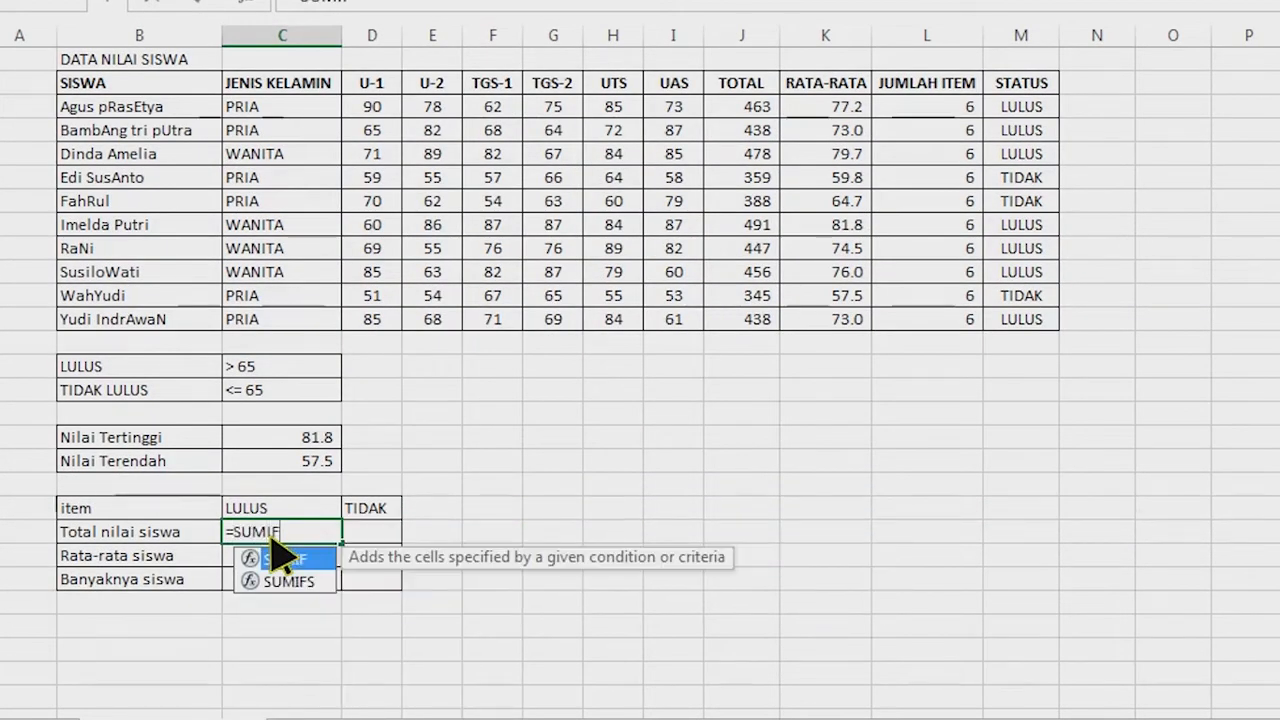
pyautogui.write('(')
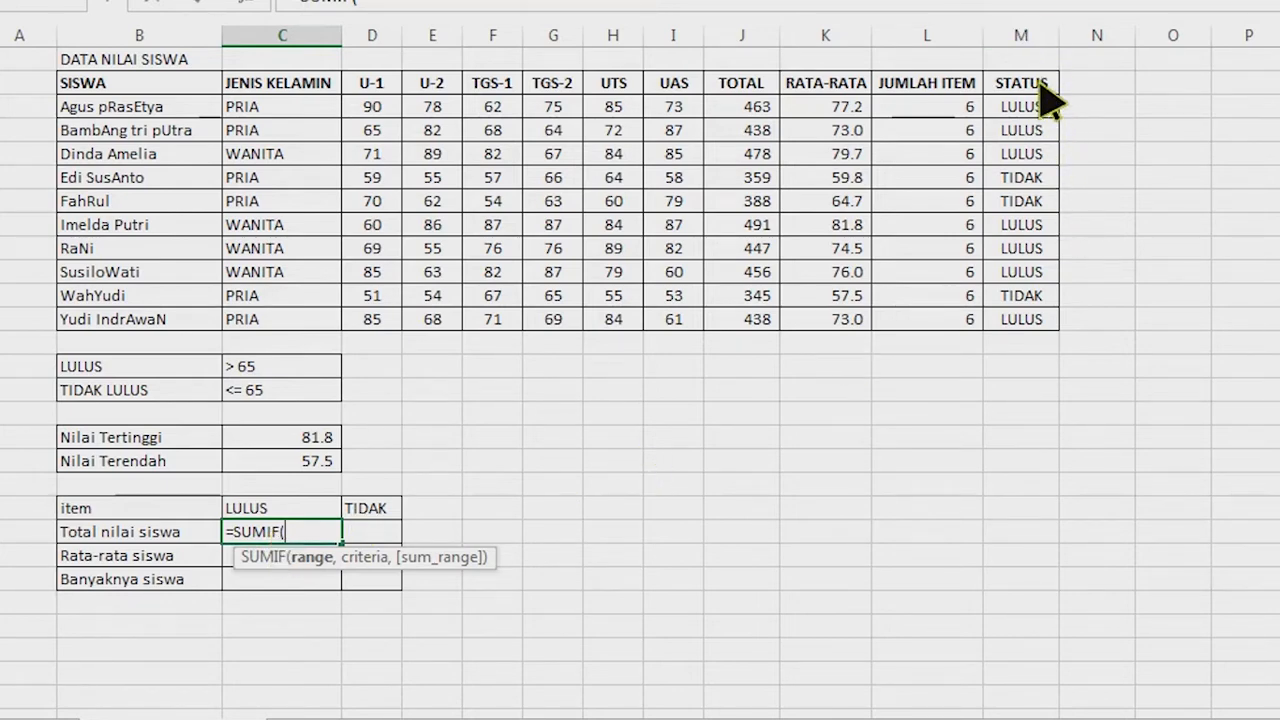
pyautogui.moveTo(1045, 112); pyautogui.dragTo(1042, 330)
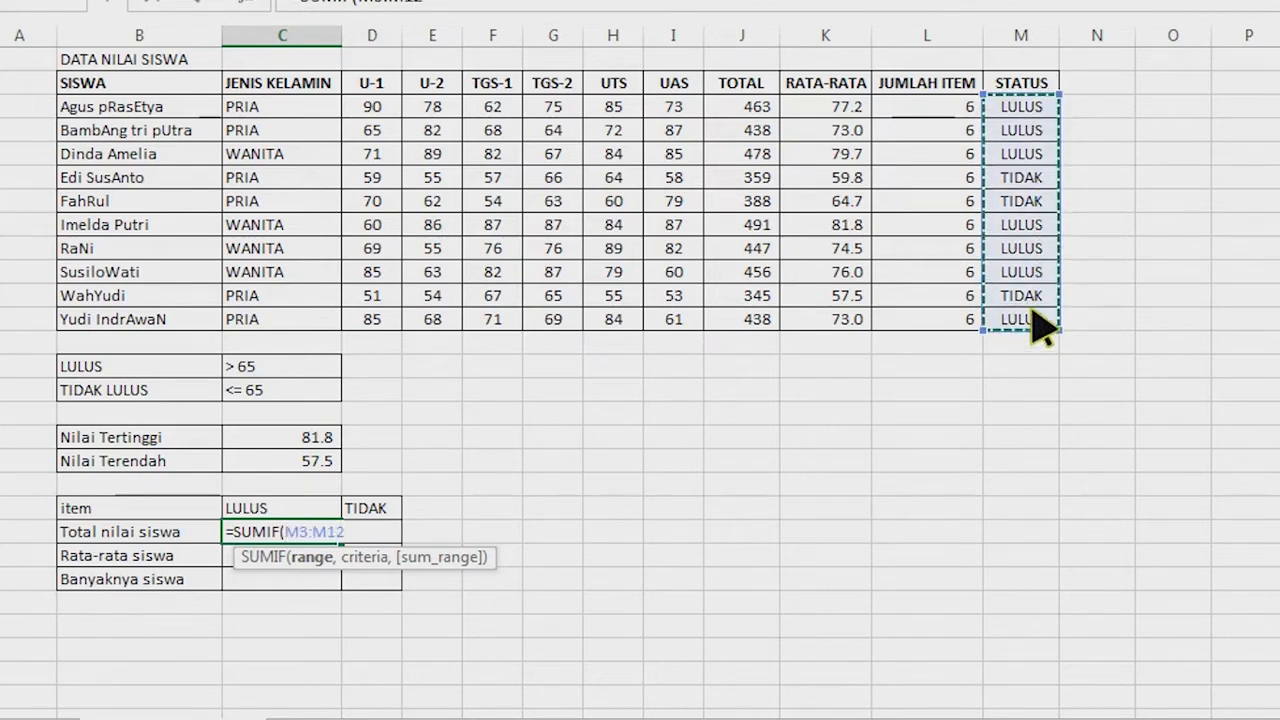
pyautogui.write(',')
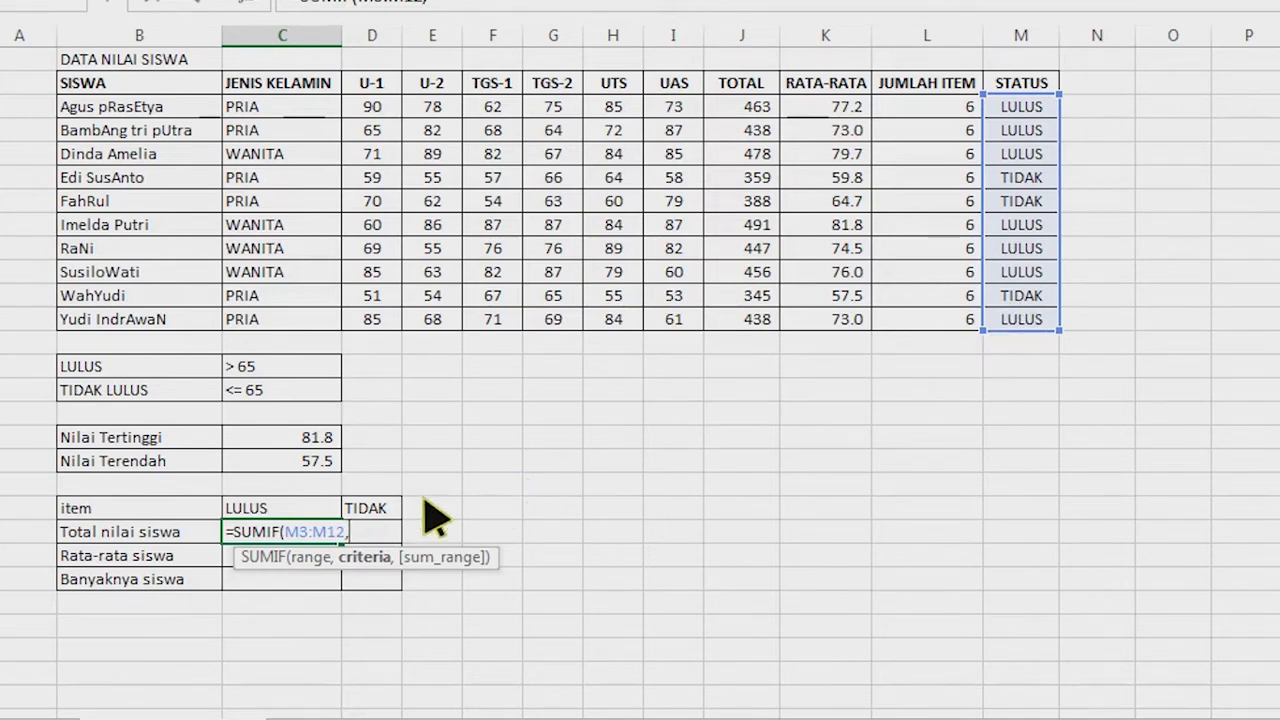
pyautogui.write(',')
pyautogui.click(322, 508)
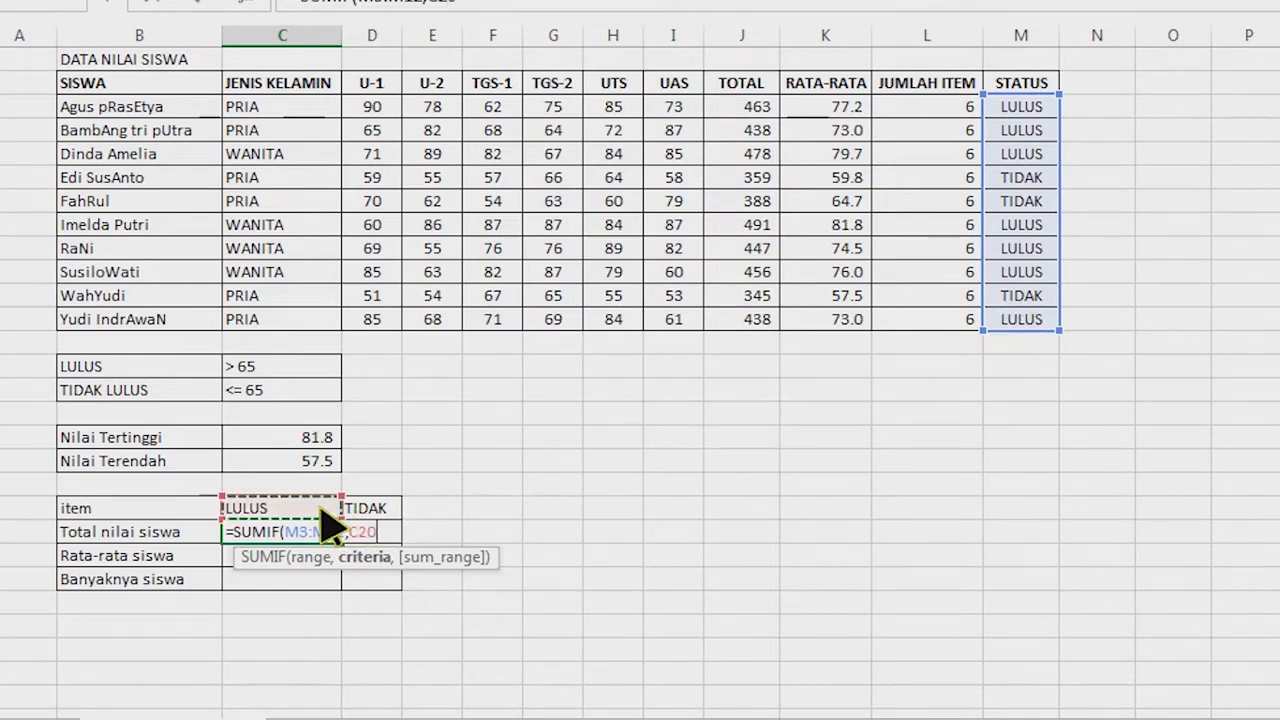
pyautogui.write(',')
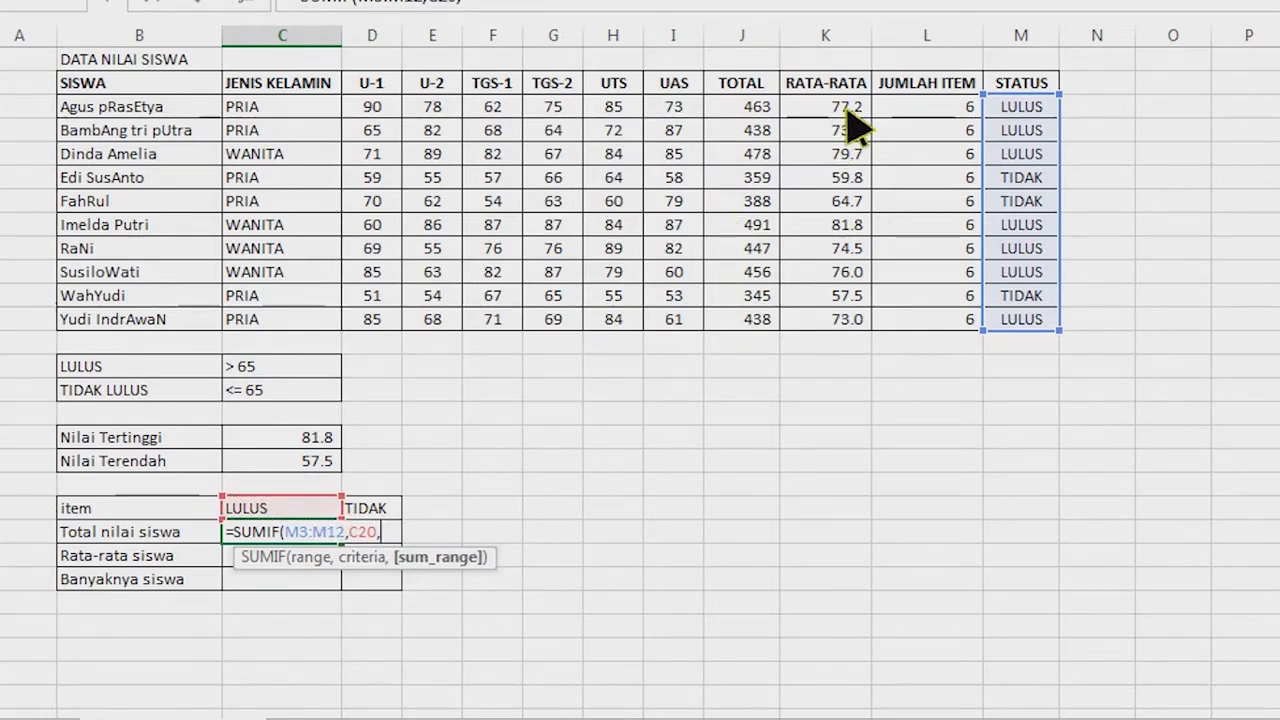
pyautogui.moveTo(847, 110); pyautogui.dragTo(846, 323)
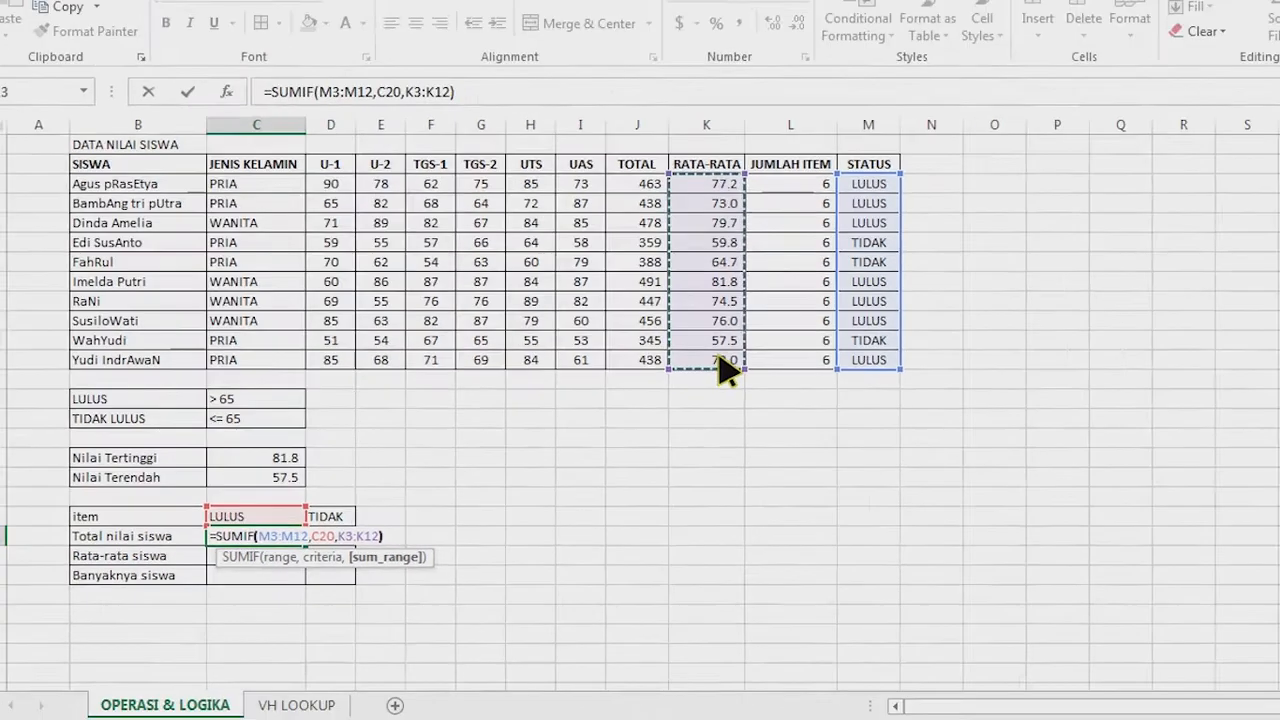
pyautogui.press('Return')
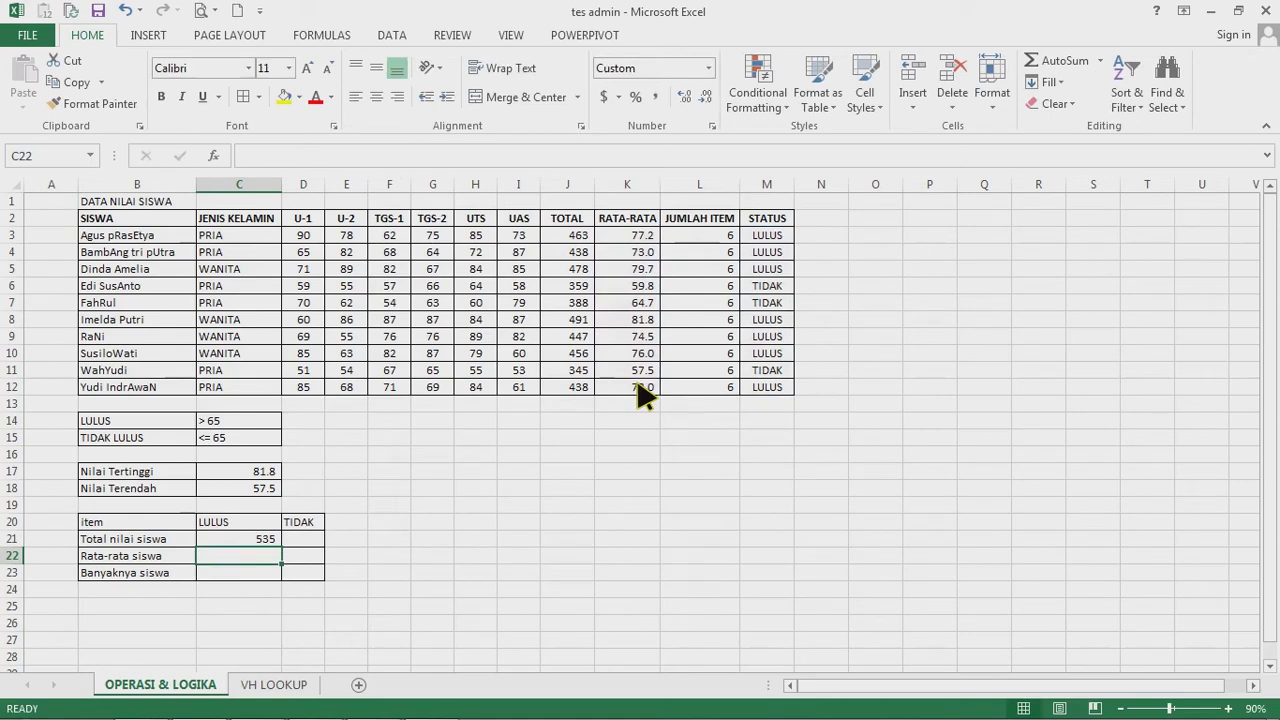
pyautogui.press('Up')
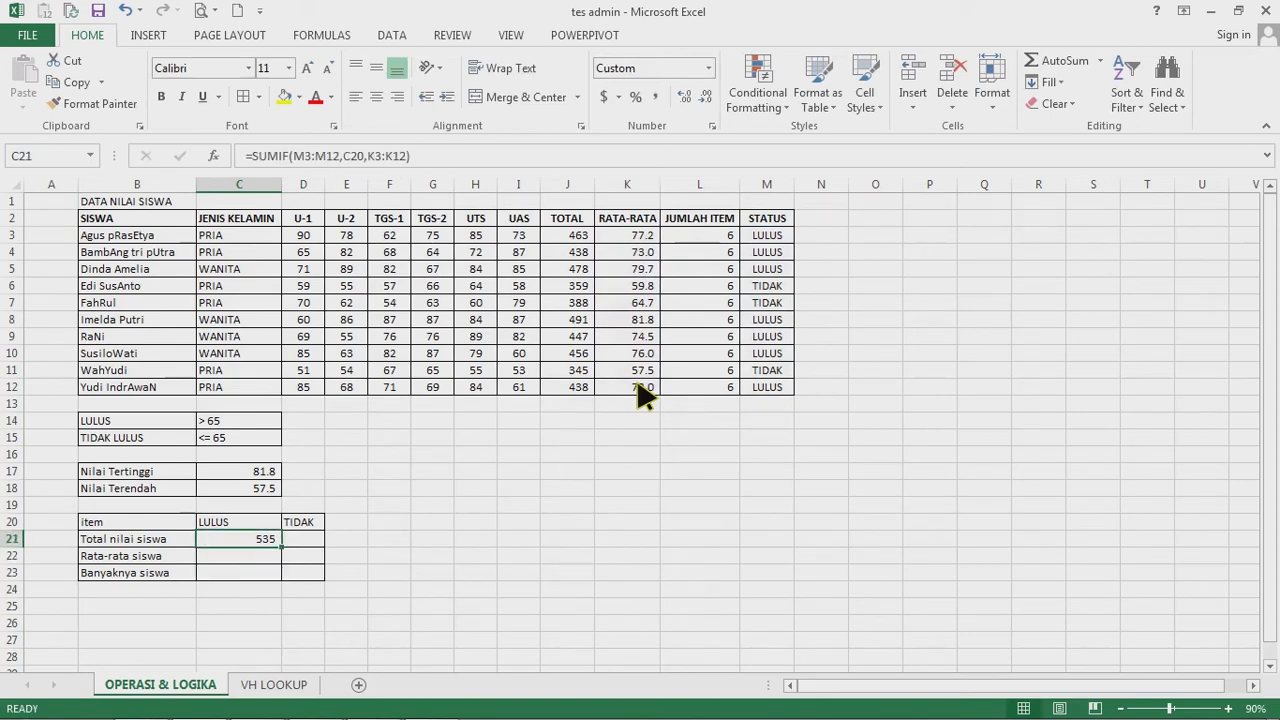
# - Enter =SUMIF(M3:M12,D20,K3:K12) in D21 to total the averages of the TIDAK students, and check both totals
pyautogui.click(302, 541)
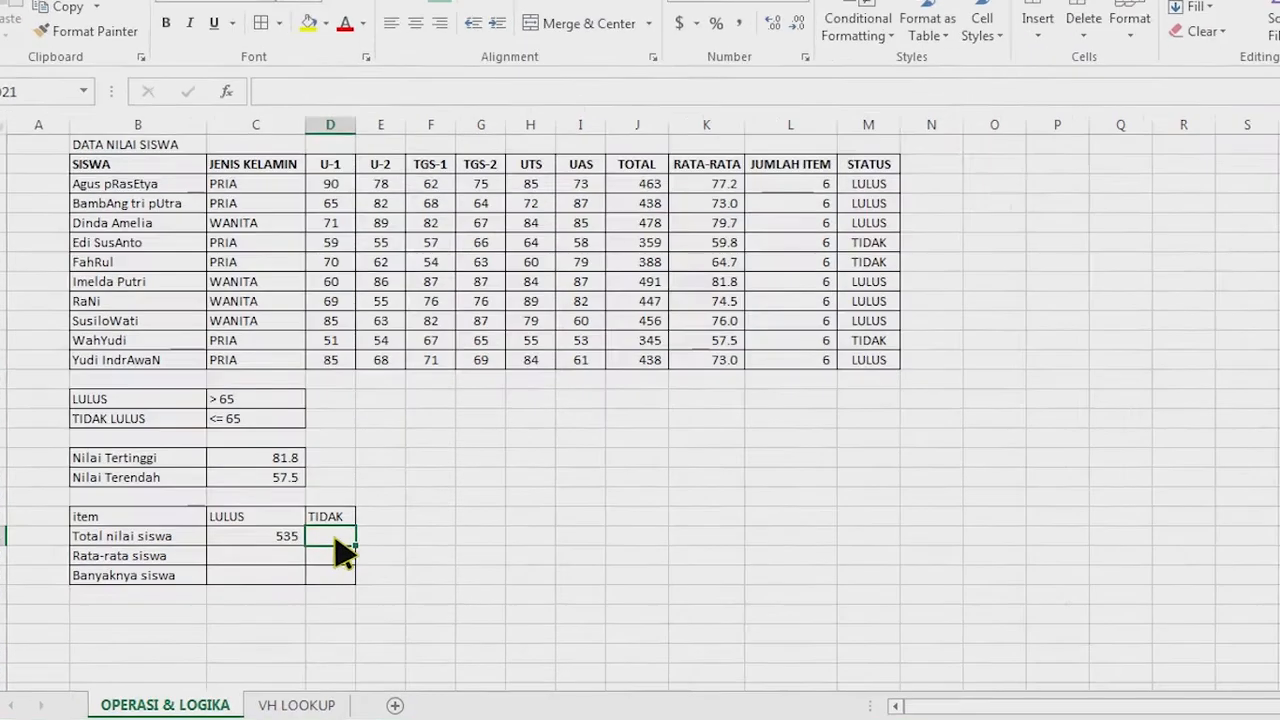
pyautogui.write('=SUMIF')
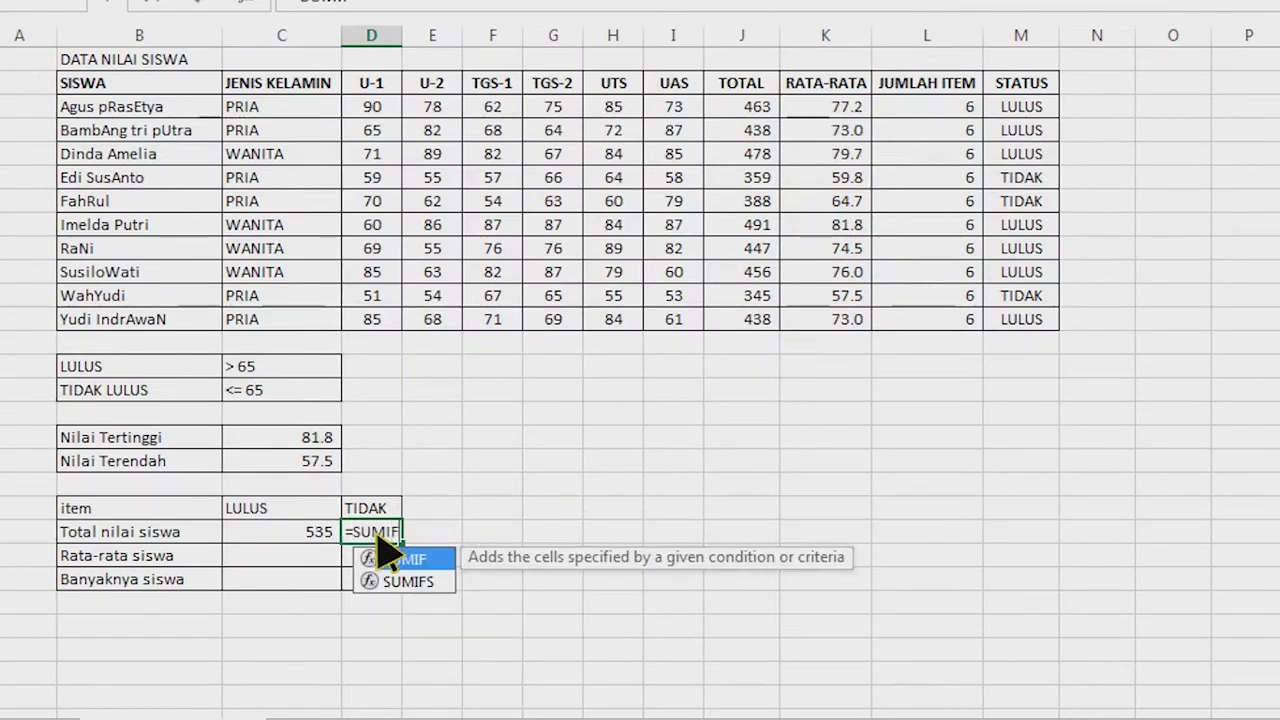
pyautogui.doubleClick(392, 558)
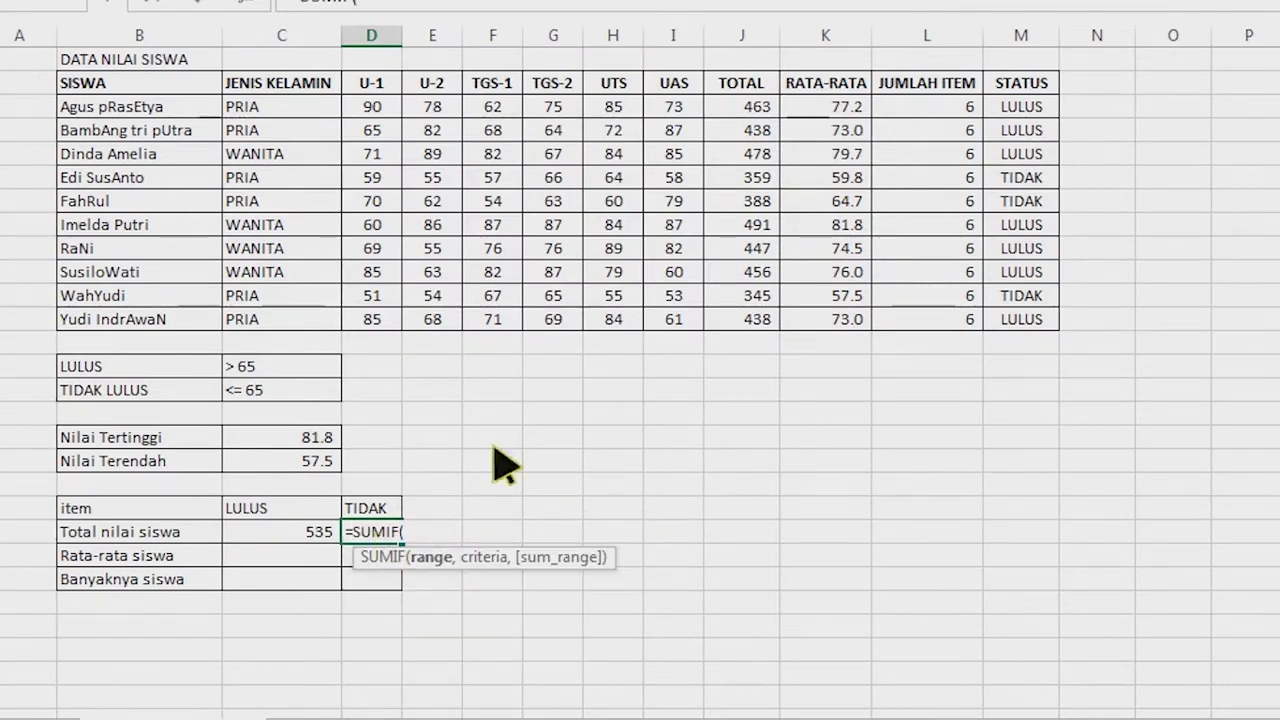
pyautogui.moveTo(1035, 108); pyautogui.dragTo(1040, 335)
pyautogui.write(',')
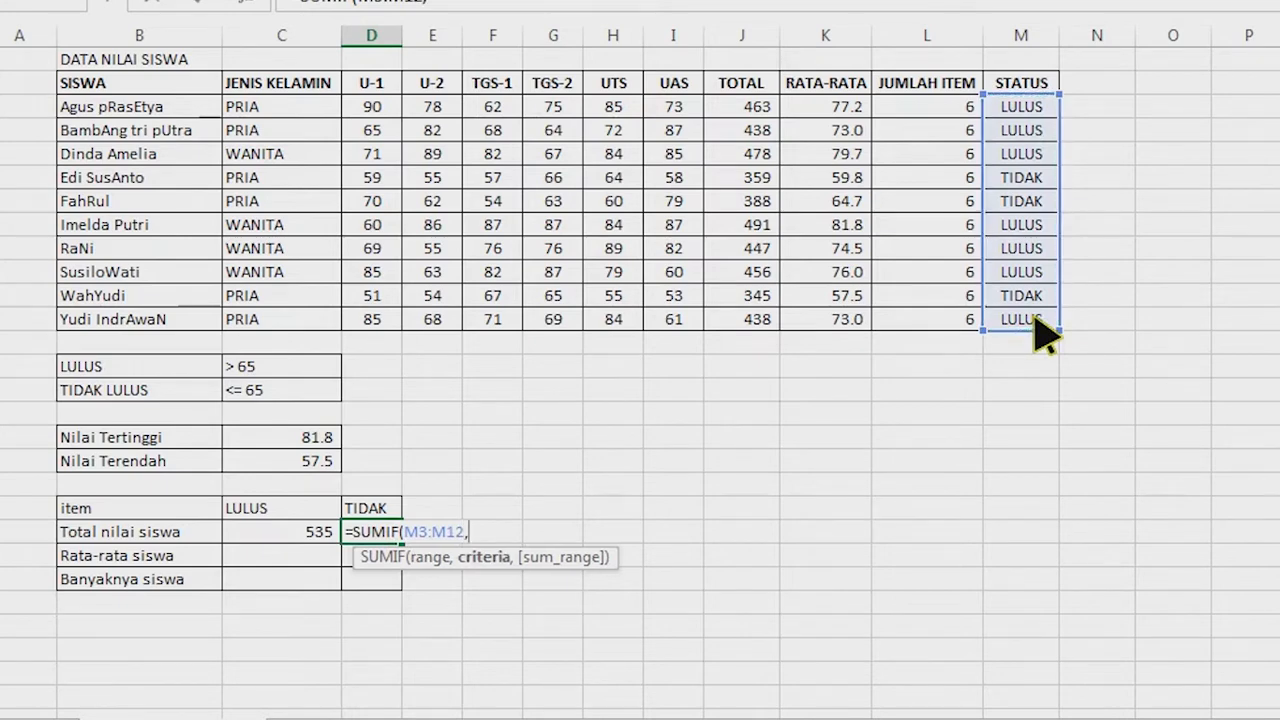
pyautogui.click(379, 510)
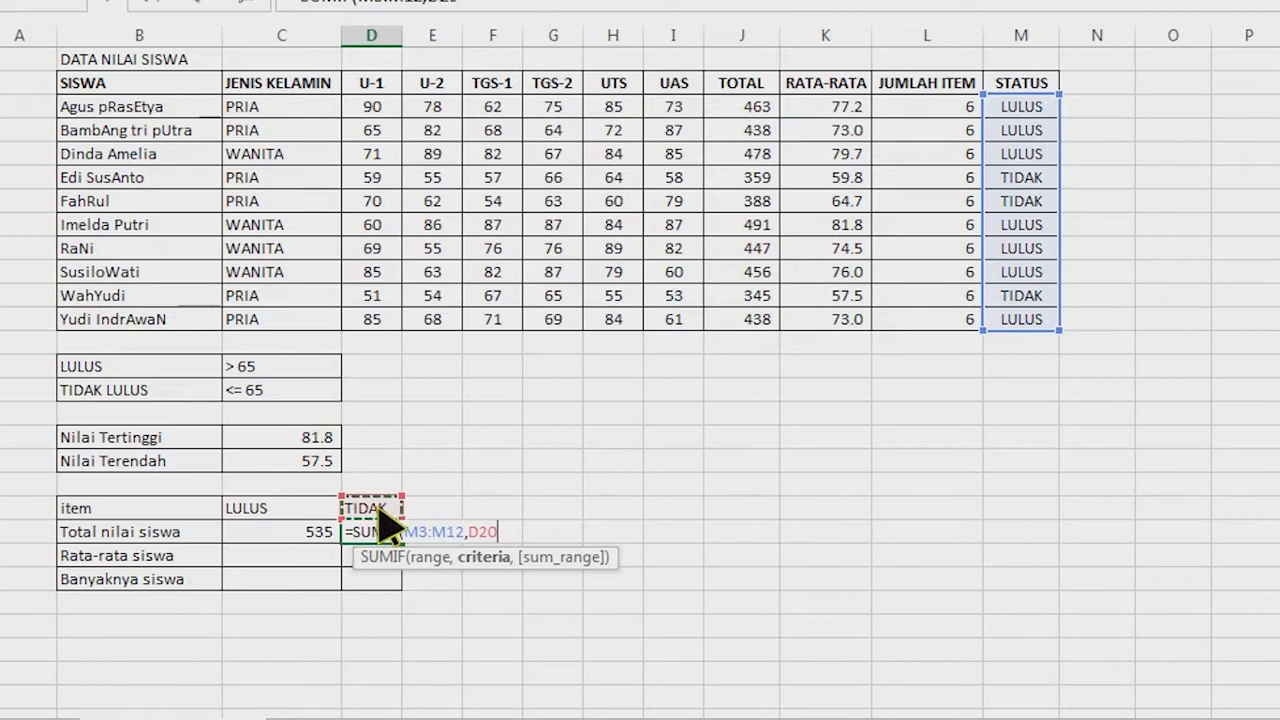
pyautogui.write(',')
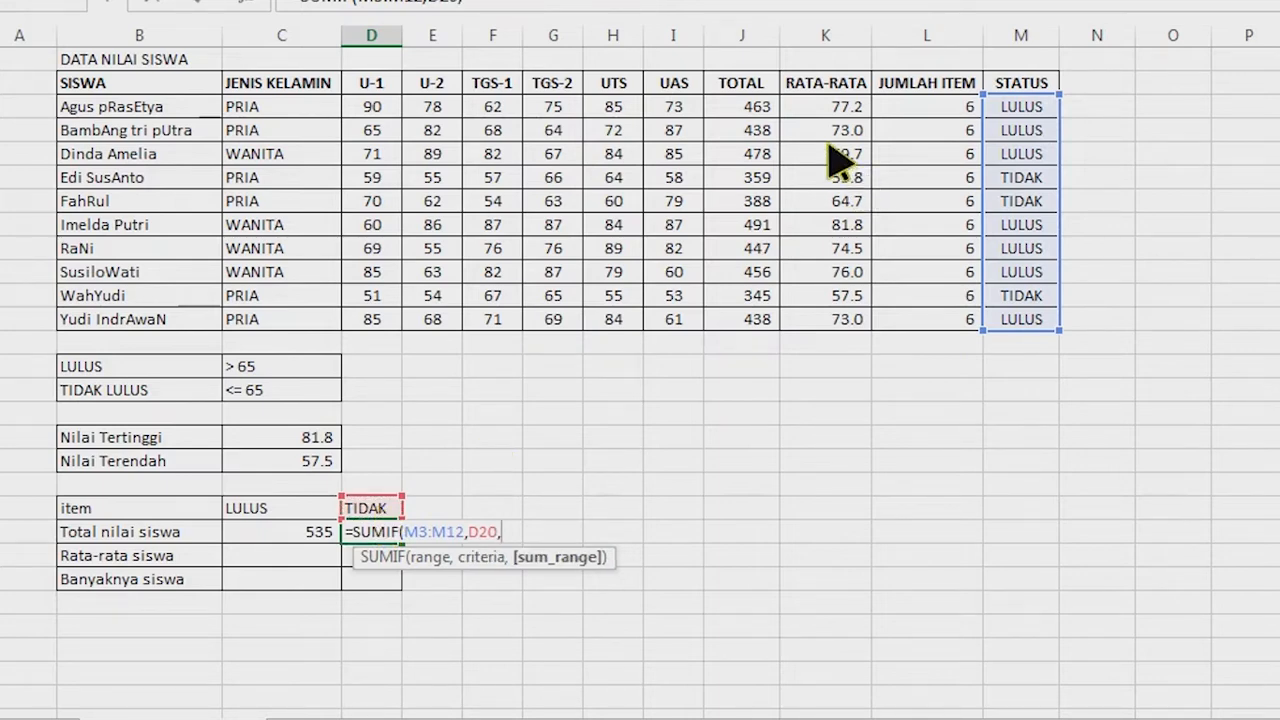
pyautogui.click(851, 111)
pyautogui.moveTo(853, 112); pyautogui.dragTo(855, 320)
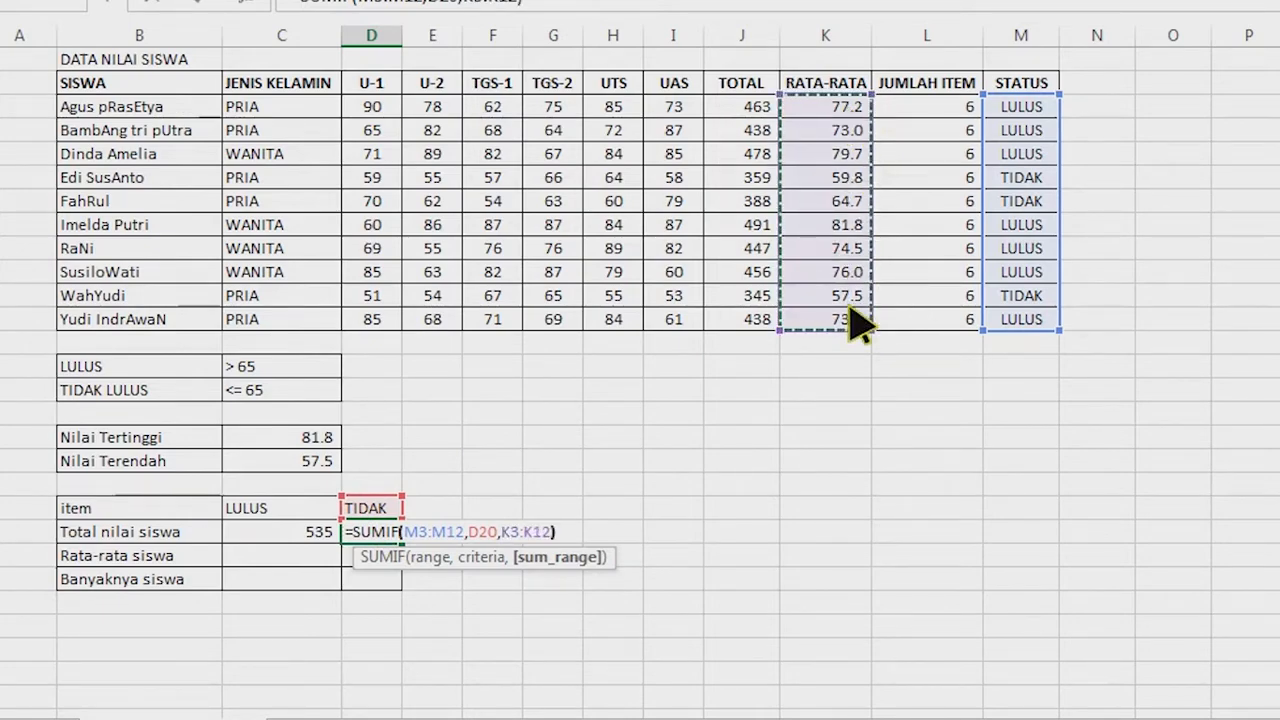
pyautogui.write(')')
pyautogui.press('Return')
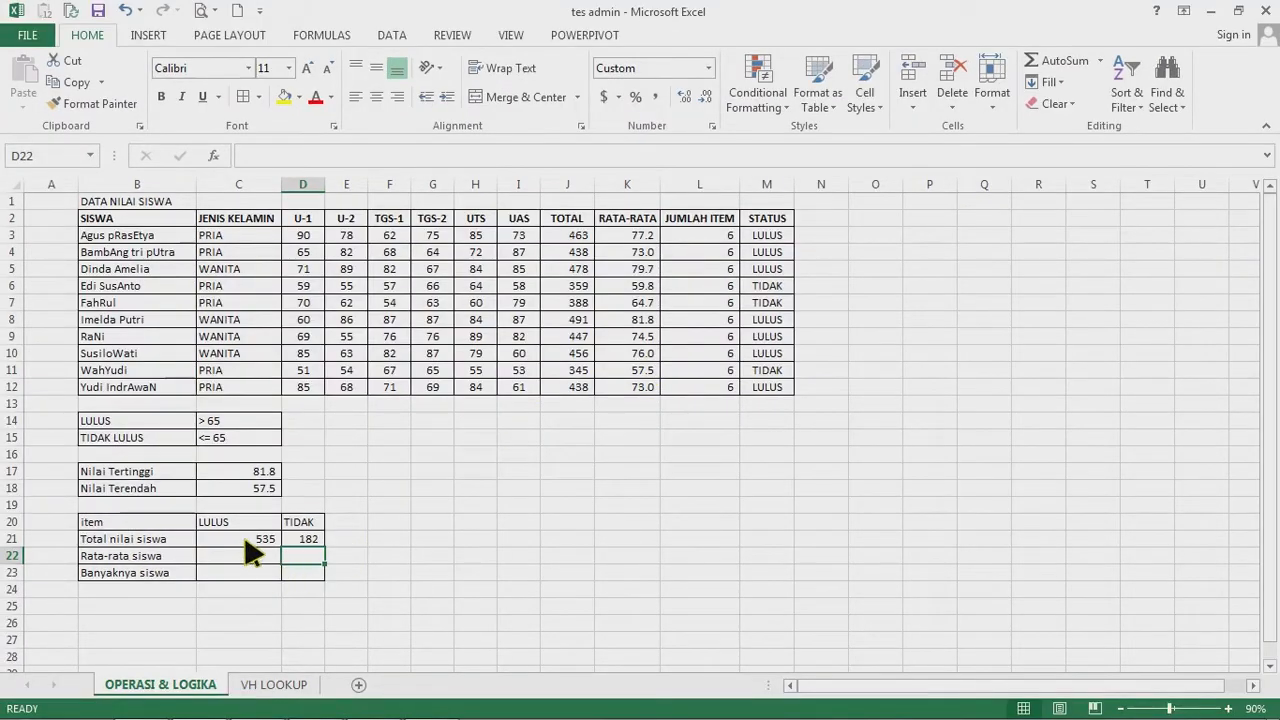
pyautogui.click(251, 541)
pyautogui.click(306, 541)
pyautogui.click(270, 543)
# - Enter =AVERAGEIF(M3:M12,C20,K3:K12) in C22 as the Rata-rata siswa formula for LULUS students
pyautogui.click(236, 560)
pyautogui.press('Delete')
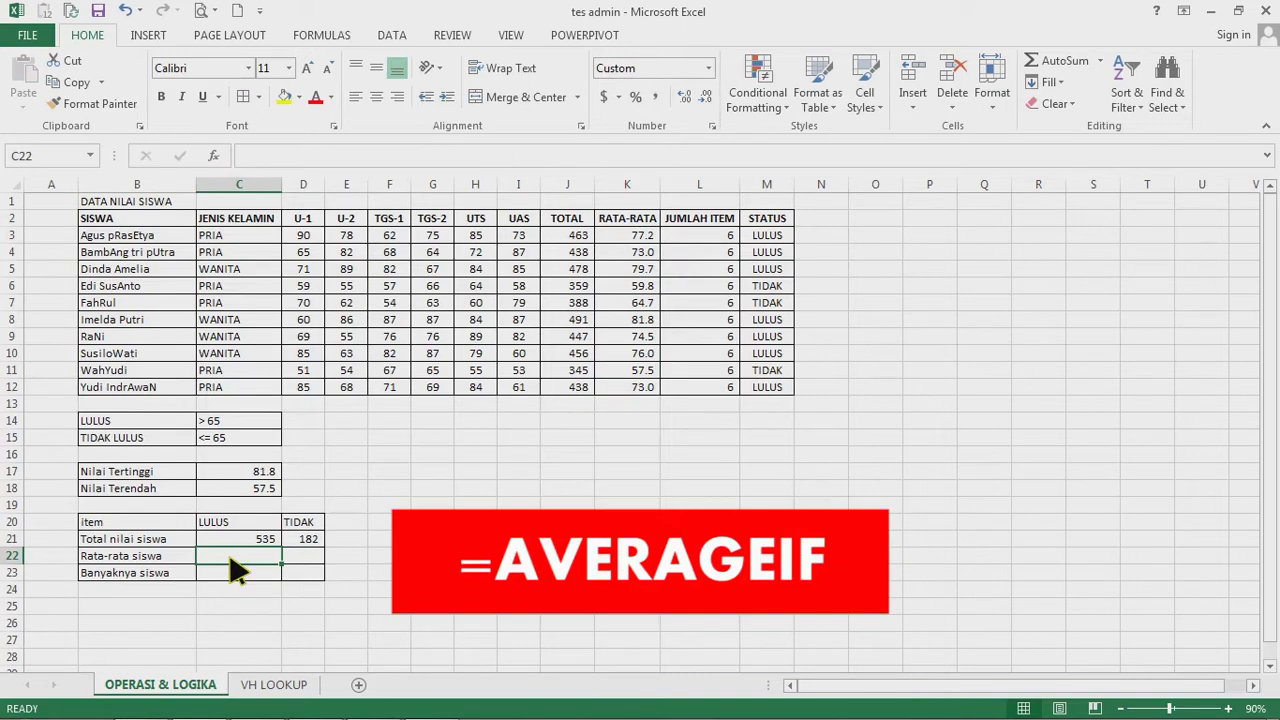
pyautogui.write('=')
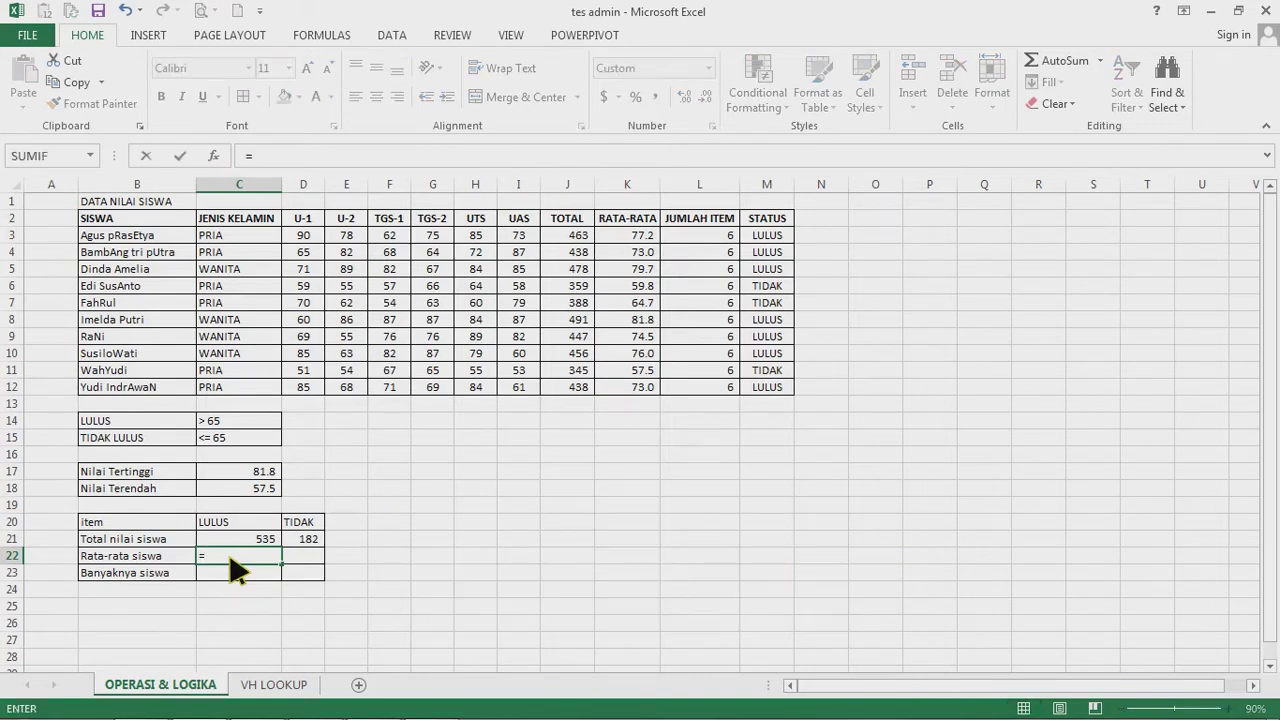
pyautogui.write('AVE')
pyautogui.press('Down')
pyautogui.press('Down')
pyautogui.press('Down')
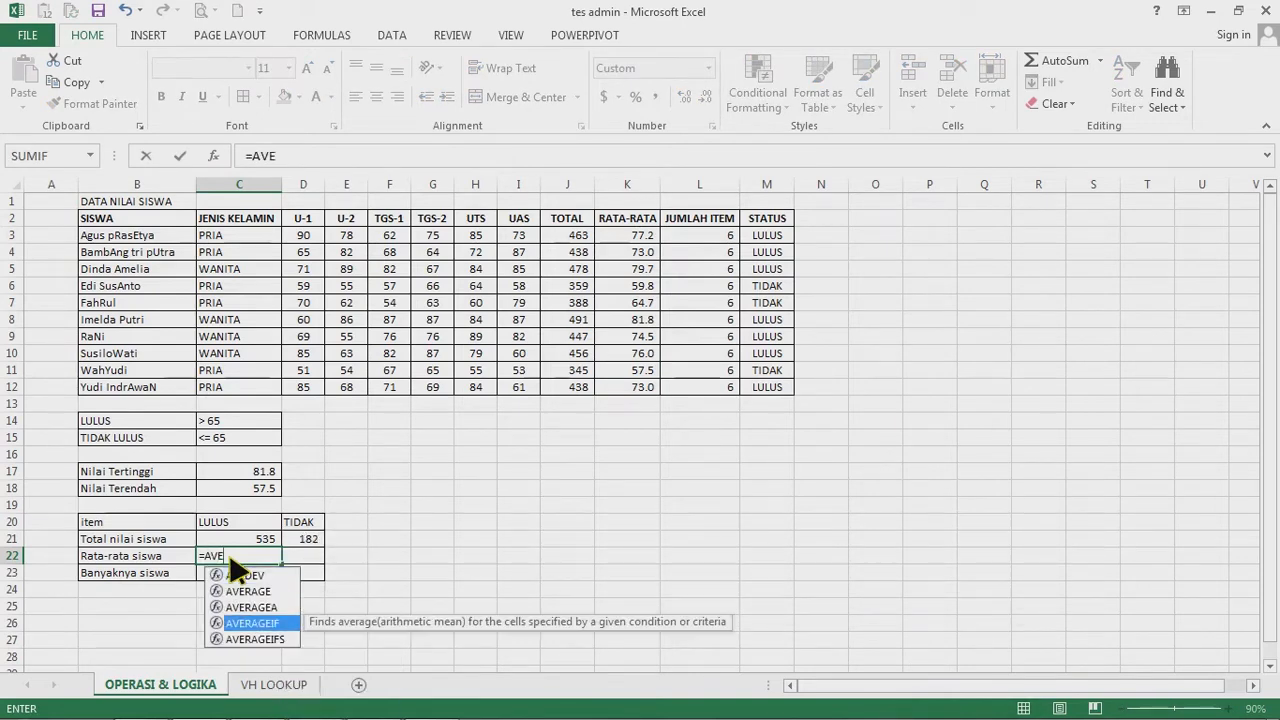
pyautogui.press('Tab')
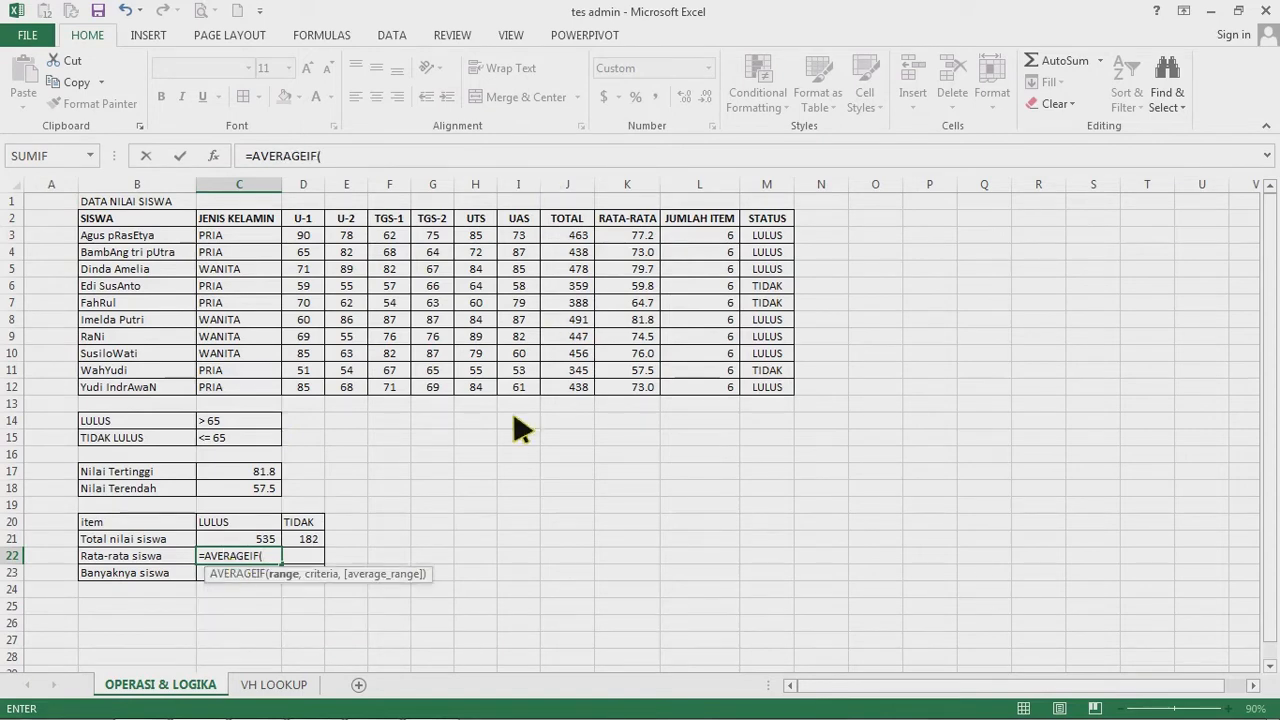
pyautogui.click(770, 238)
pyautogui.moveTo(772, 397); pyautogui.dragTo(772, 397)
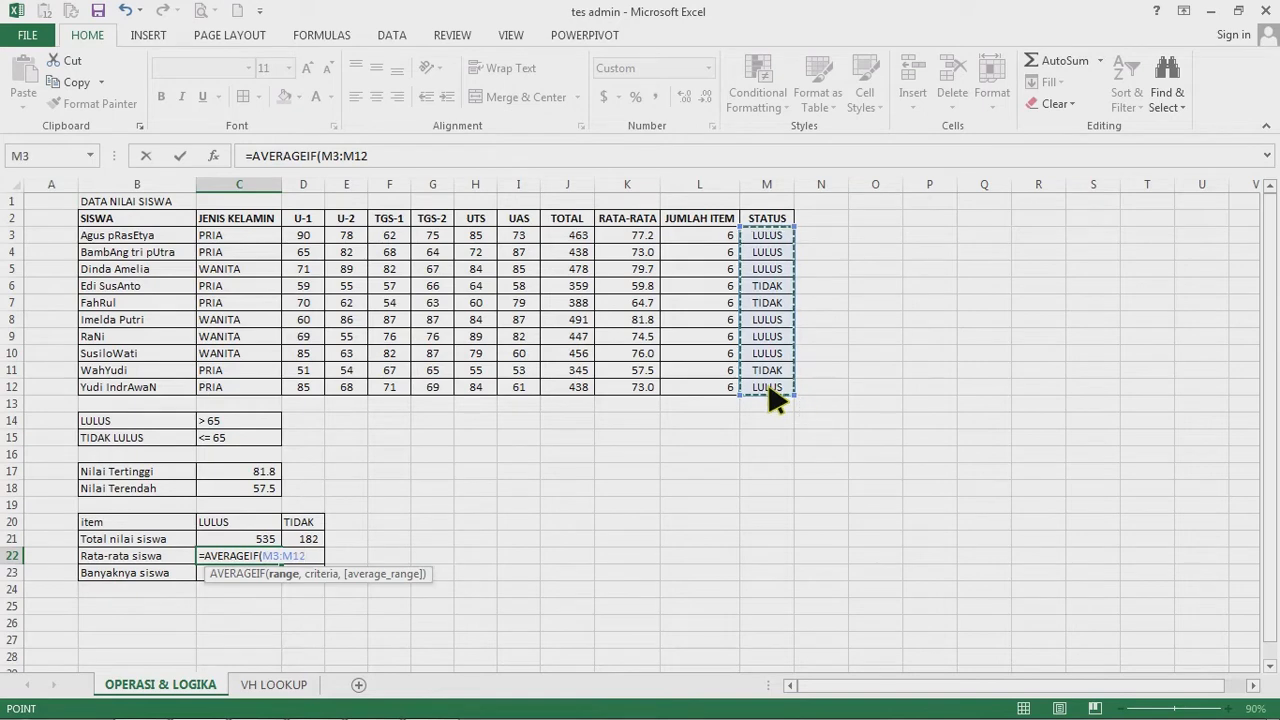
pyautogui.write(',')
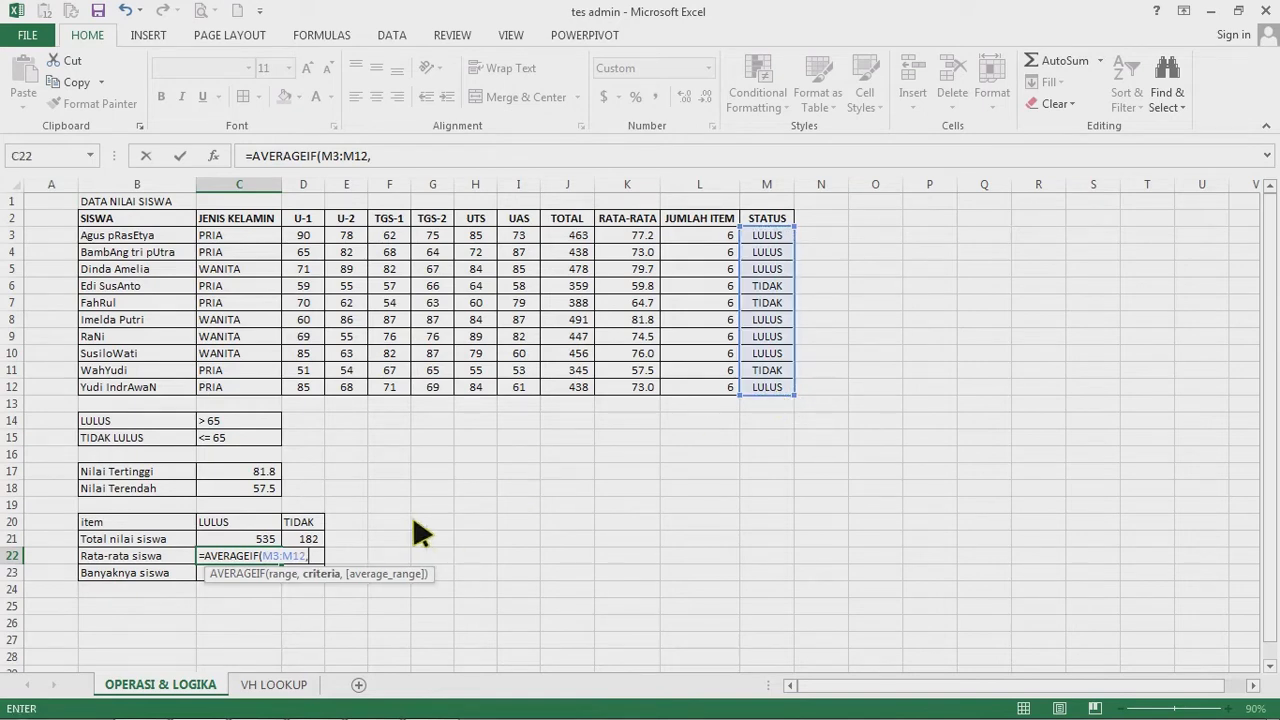
pyautogui.click(233, 521)
pyautogui.write(',')
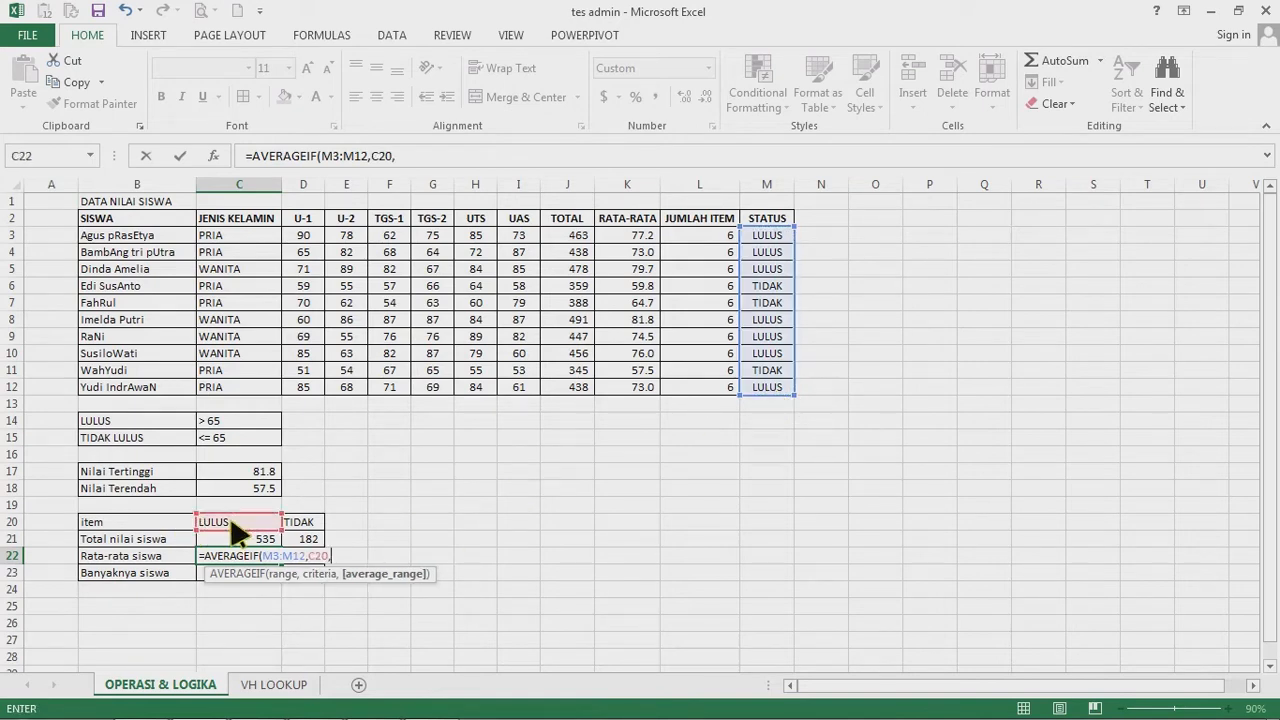
pyautogui.moveTo(630, 240); pyautogui.dragTo(623, 386)
pyautogui.write(')')
pyautogui.press('Return')
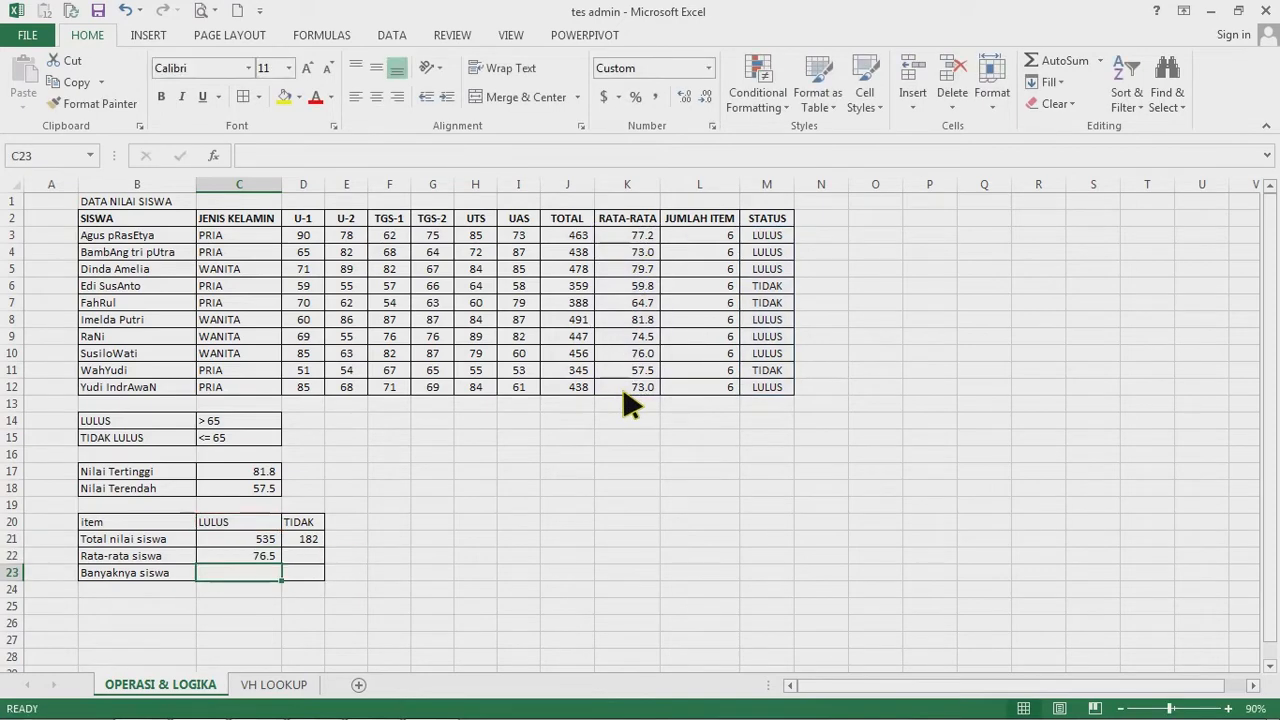
# - Enter =AVERAGEIF(M3:M12,D20,K3:K12) in D22 as the Rata-rata siswa formula for TIDAK students
pyautogui.press('Up')
pyautogui.press('Right')
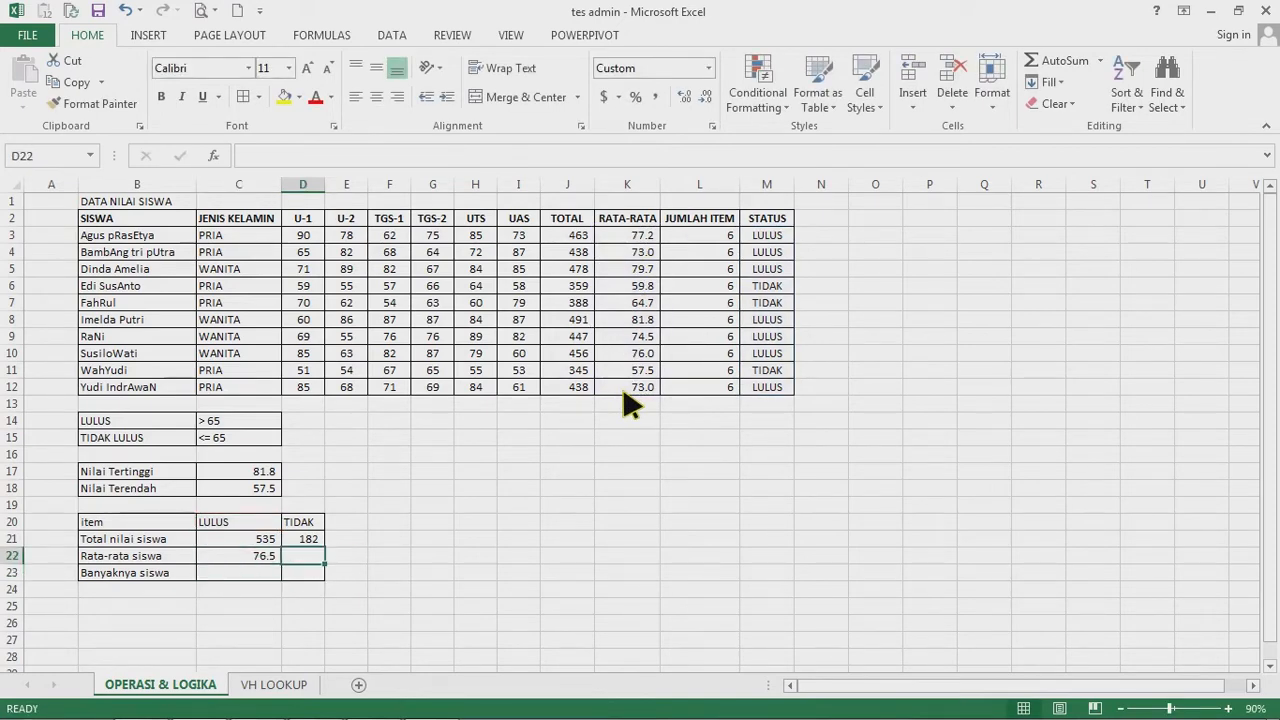
pyautogui.write('=AVE')
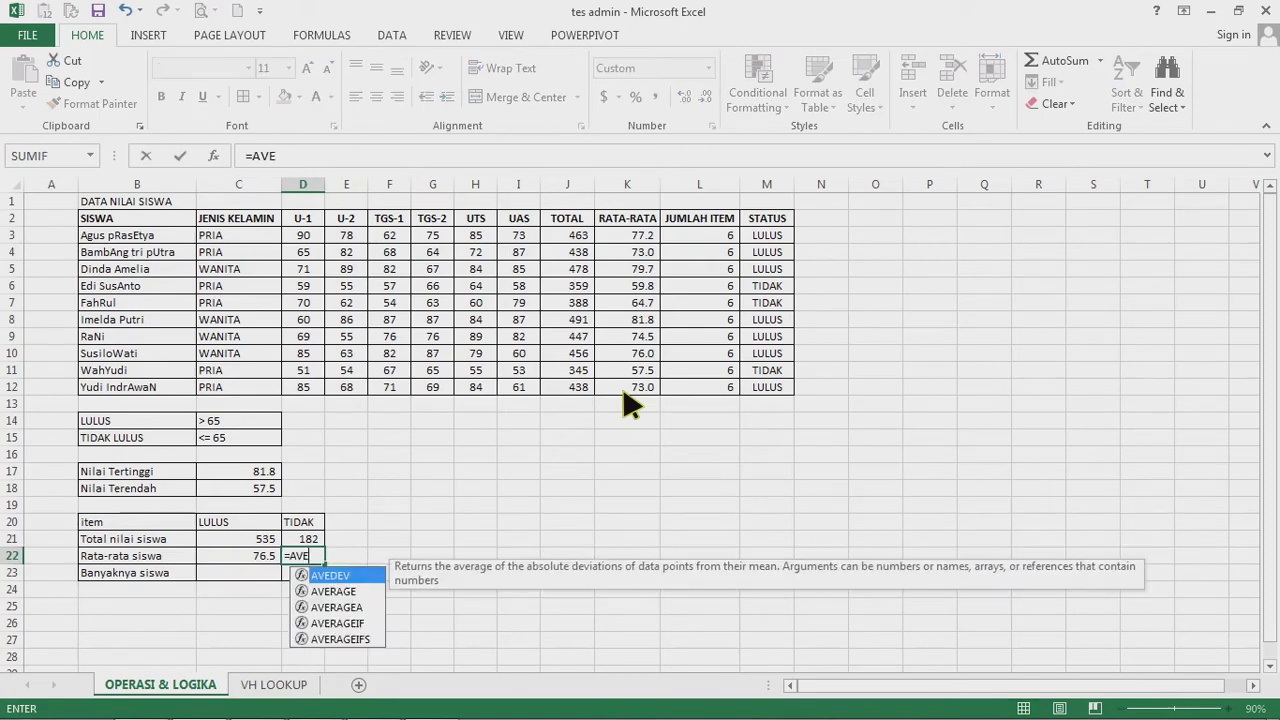
pyautogui.press('Down')
pyautogui.press('Down')
pyautogui.press('Down')
pyautogui.press('Tab')
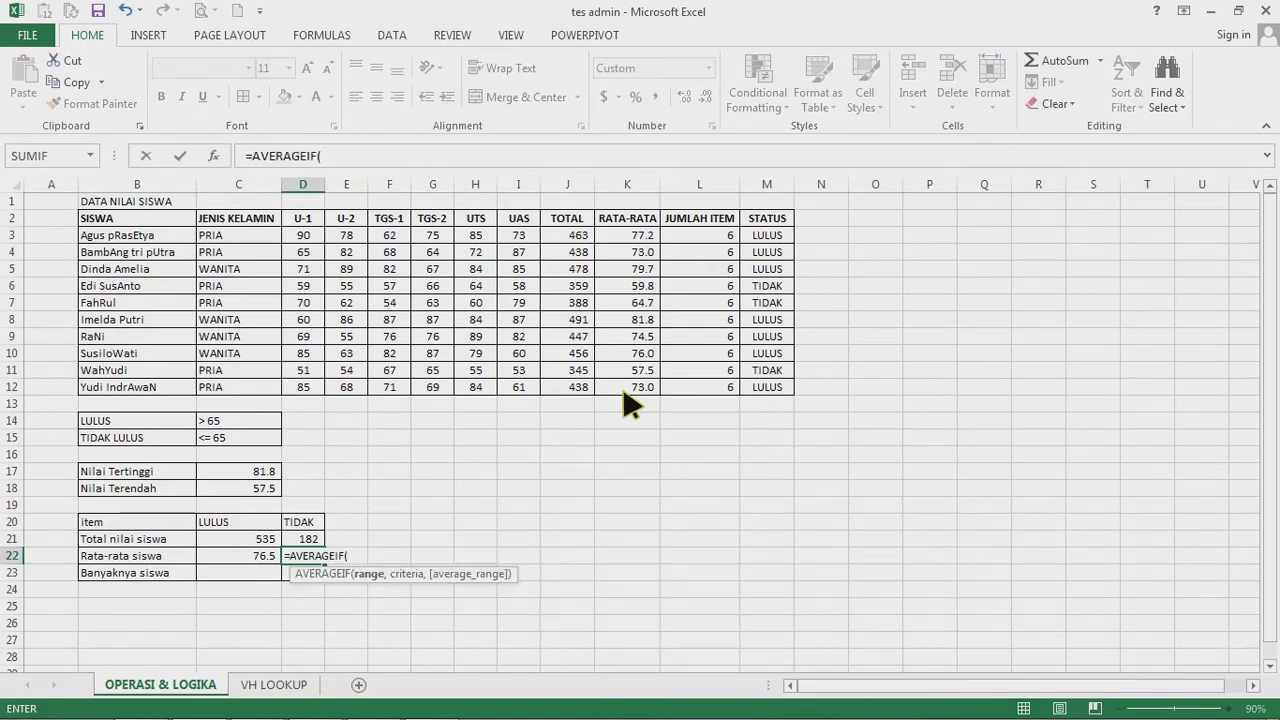
pyautogui.moveTo(766, 235); pyautogui.dragTo(772, 394)
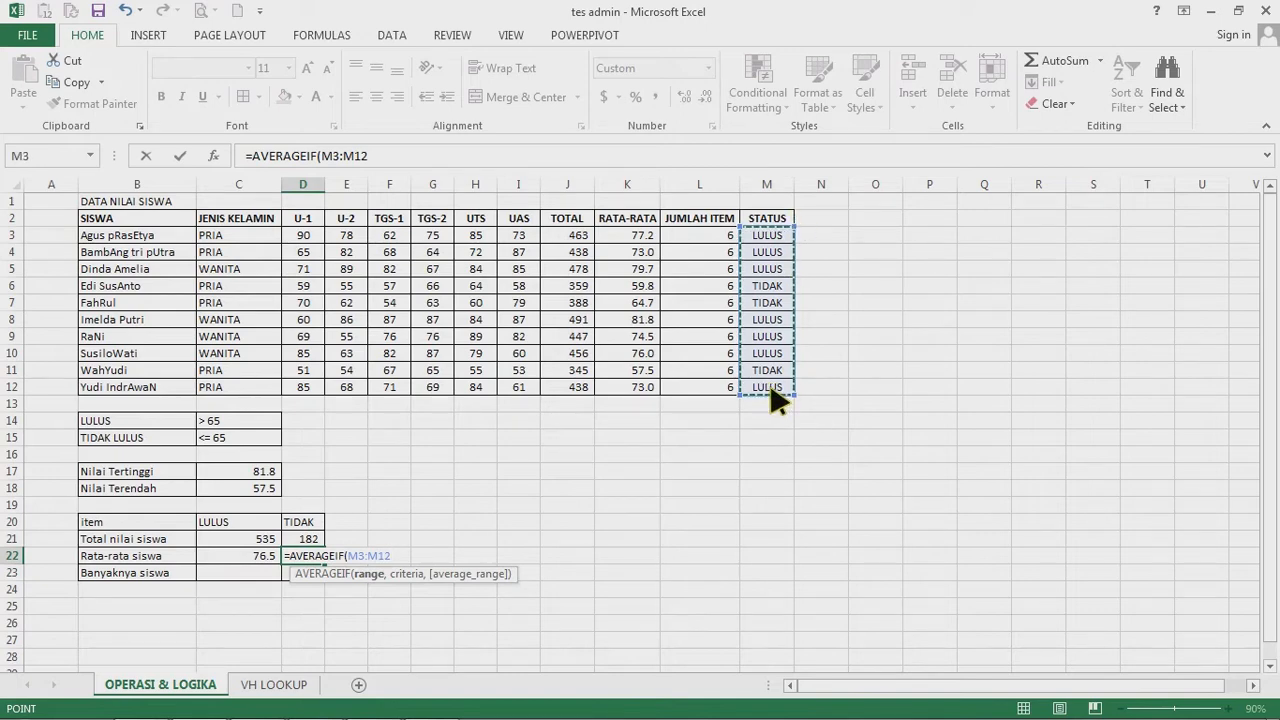
pyautogui.write(',')
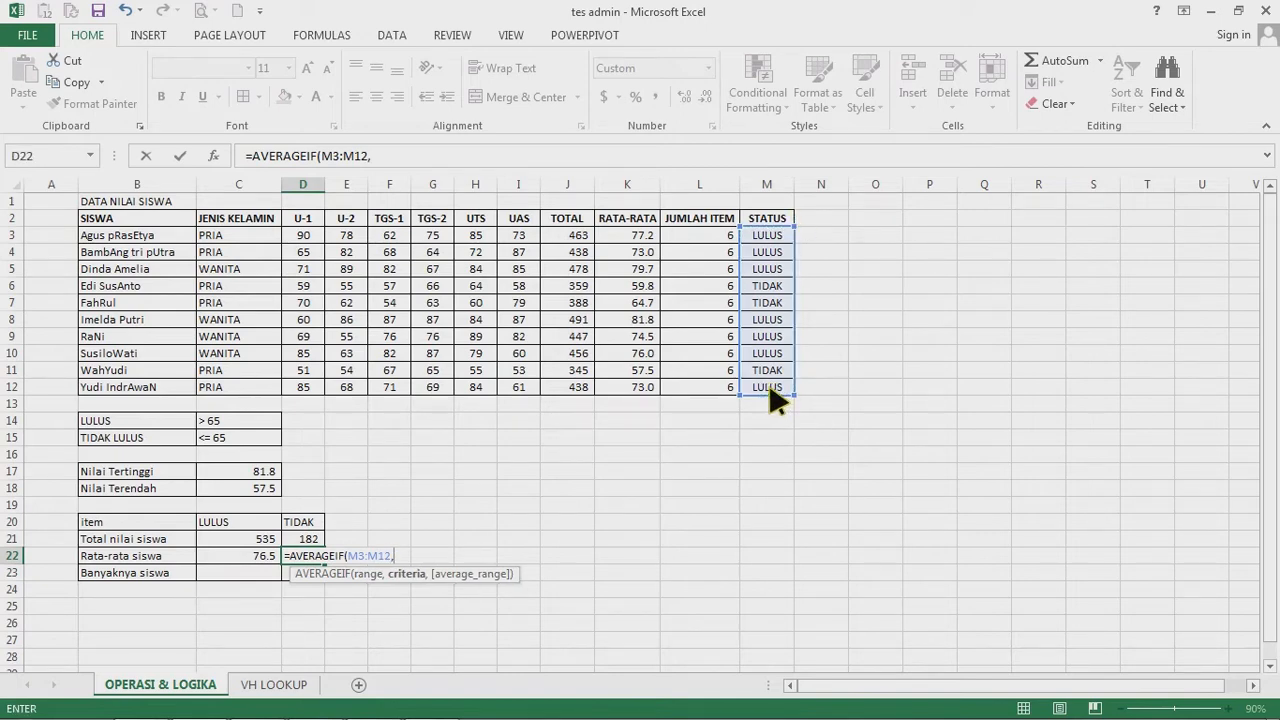
pyautogui.click(304, 523)
pyautogui.write(',')
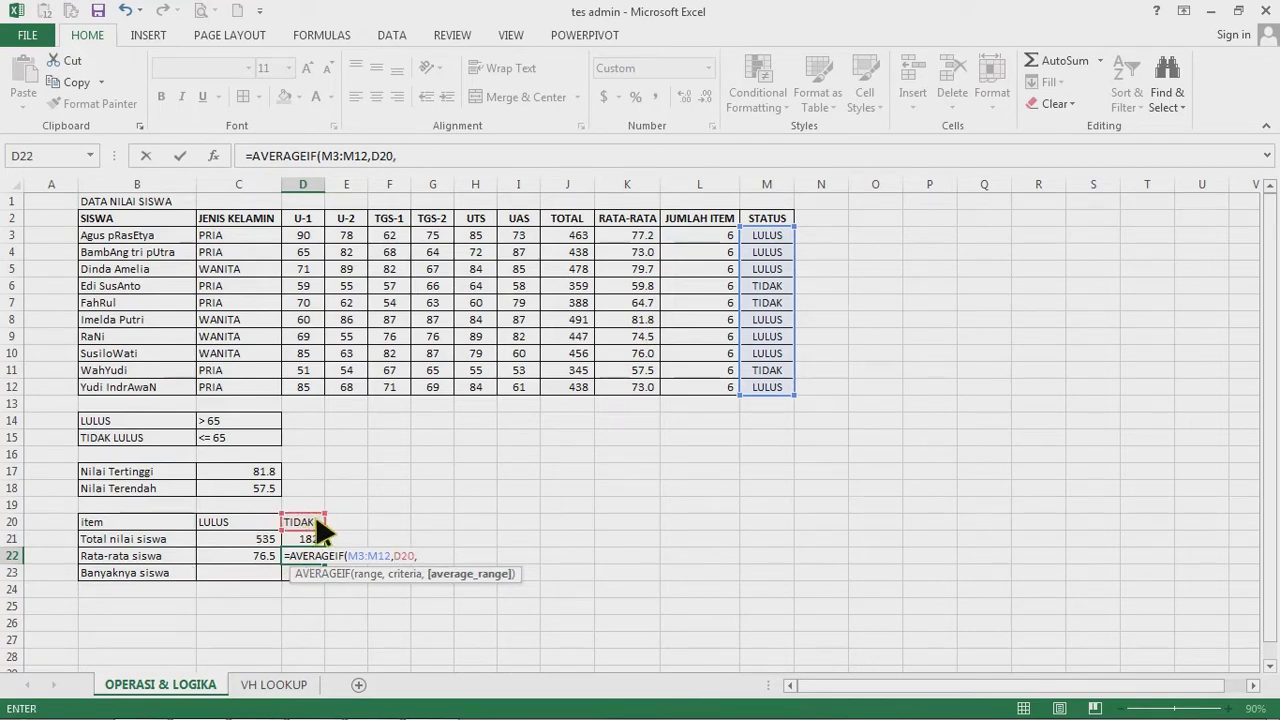
pyautogui.moveTo(645, 238); pyautogui.dragTo(648, 389)
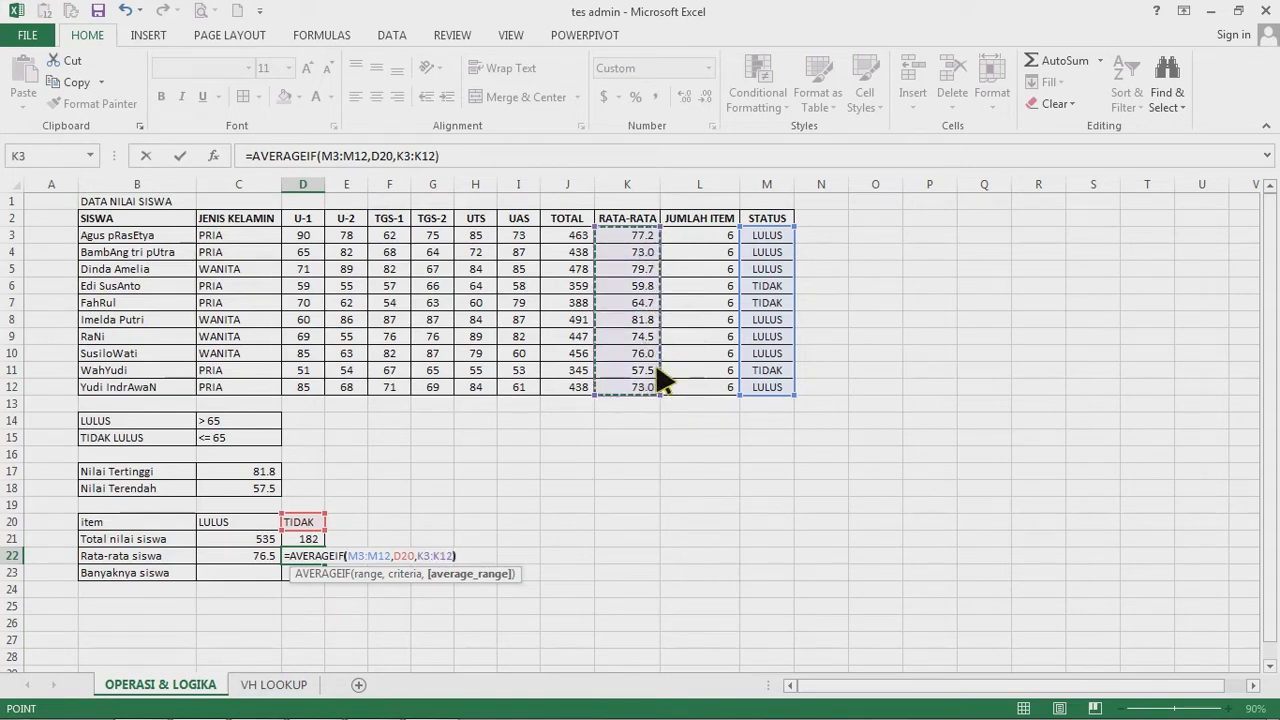
pyautogui.press('Return')
pyautogui.click(458, 530)
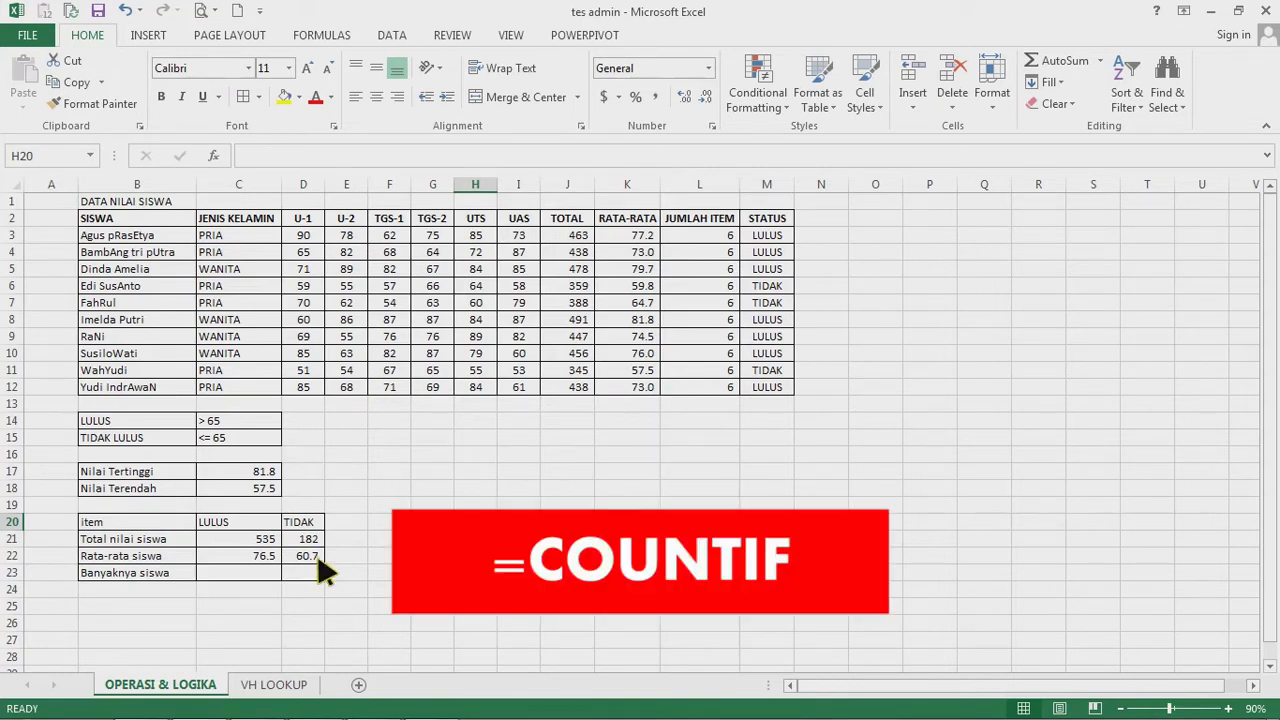
# - Enter =COUNTIF(M3:M12,C20) in C23 as the Banyaknya siswa formula for LULUS students
pyautogui.click(162, 576)
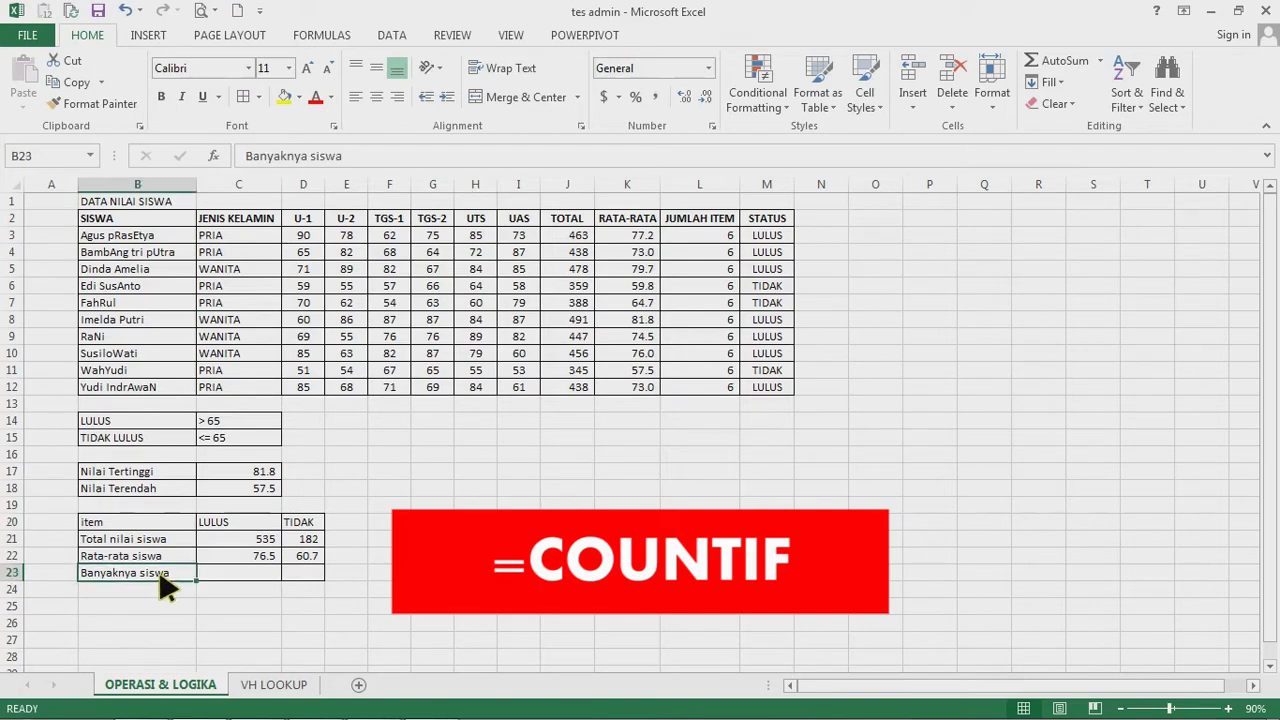
pyautogui.click(238, 576)
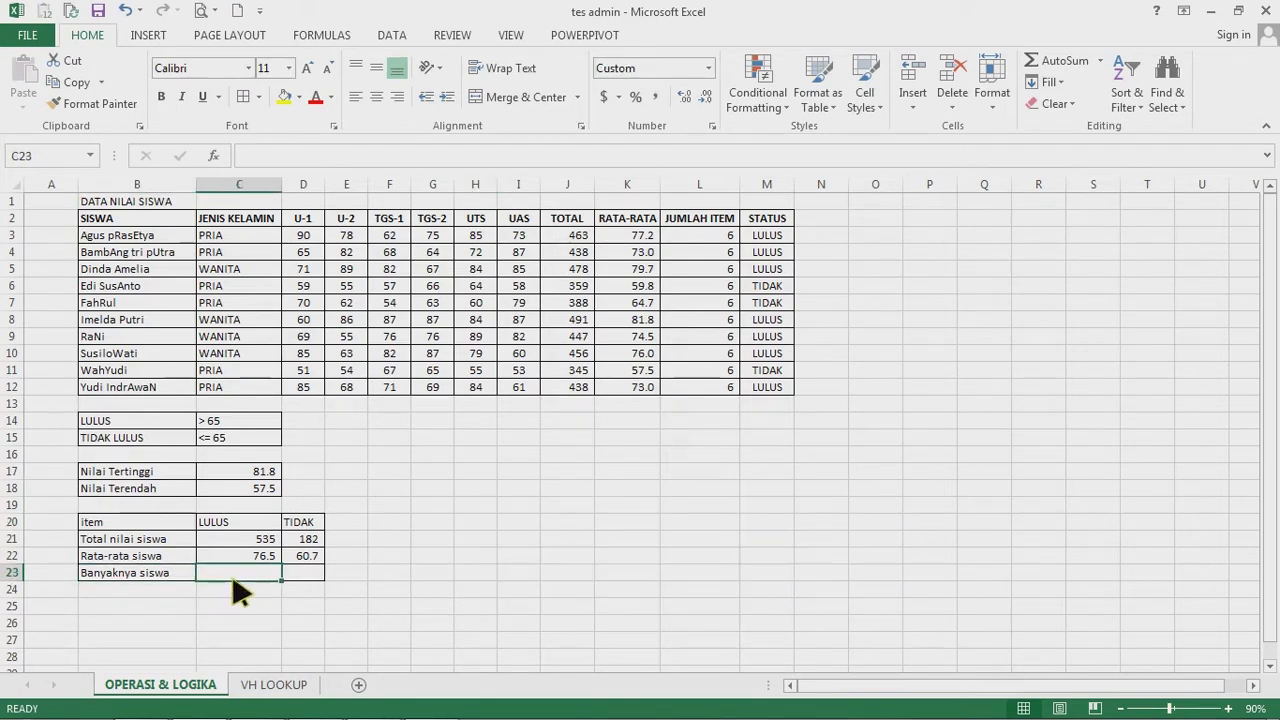
pyautogui.write('=COUN')
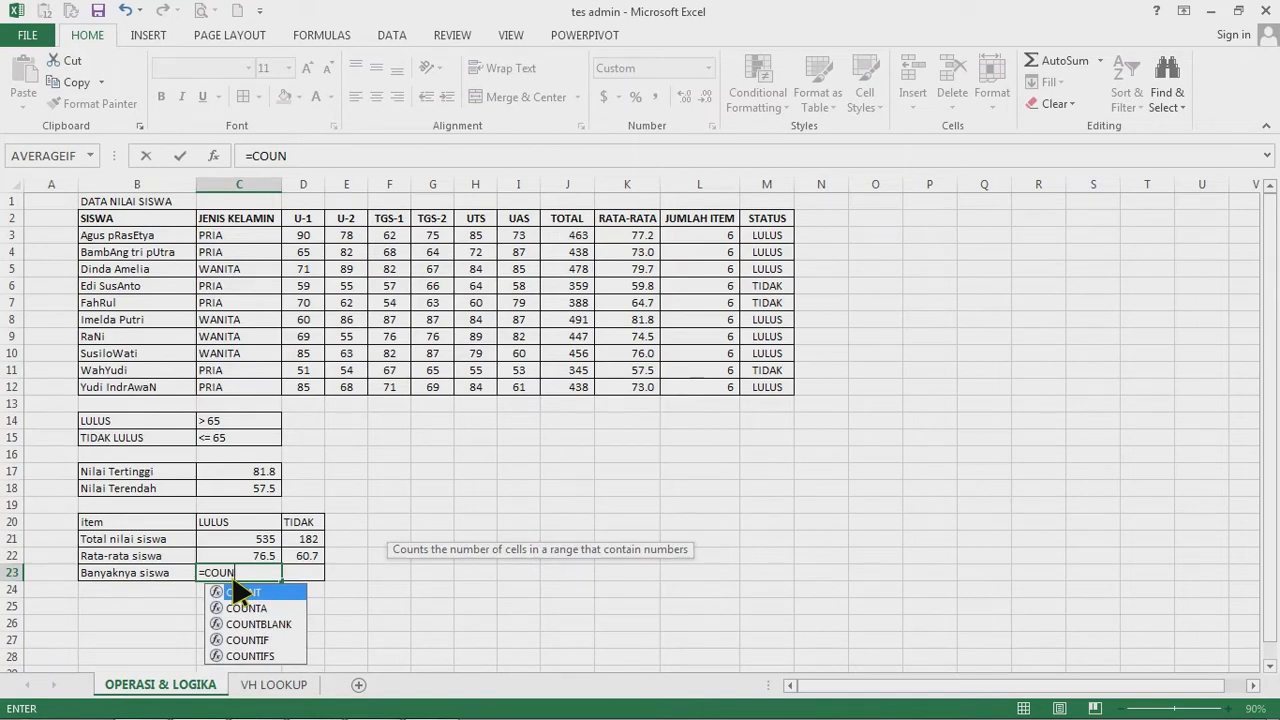
pyautogui.press('Down')
pyautogui.press('Down')
pyautogui.press('Down')
pyautogui.press('Tab')
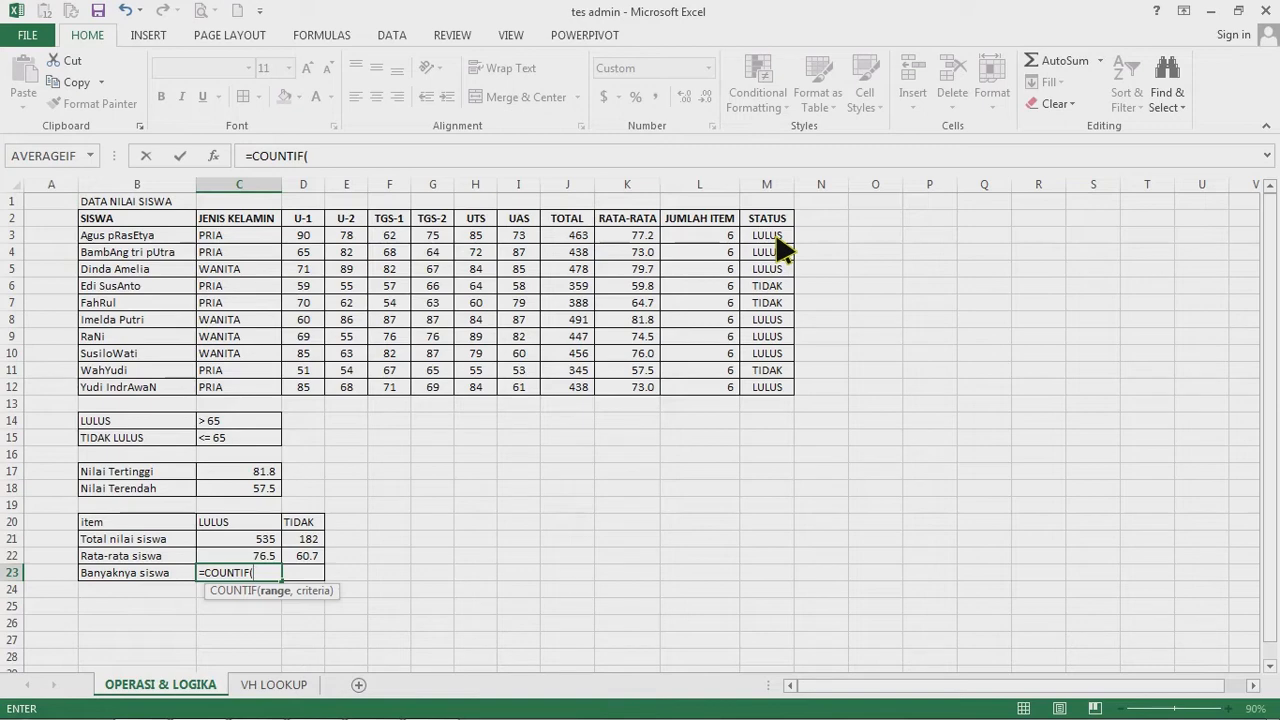
pyautogui.moveTo(776, 238); pyautogui.dragTo(779, 398)
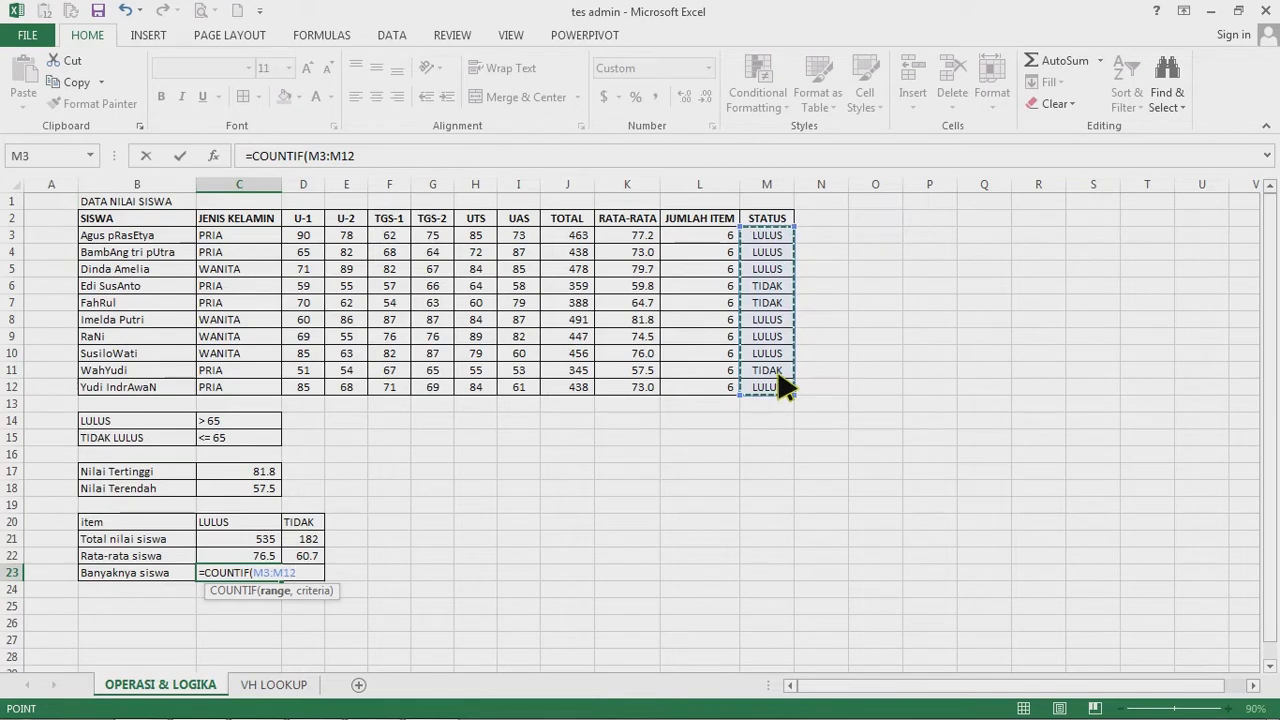
pyautogui.write(',')
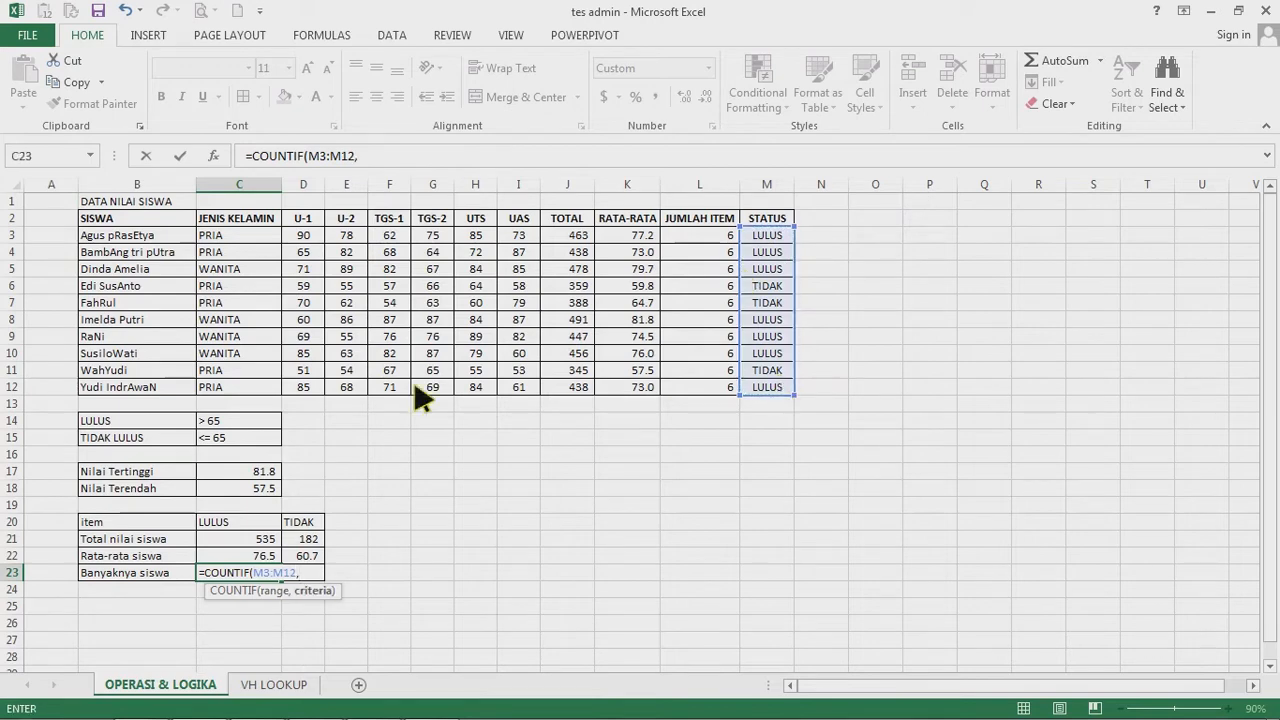
pyautogui.click(254, 524)
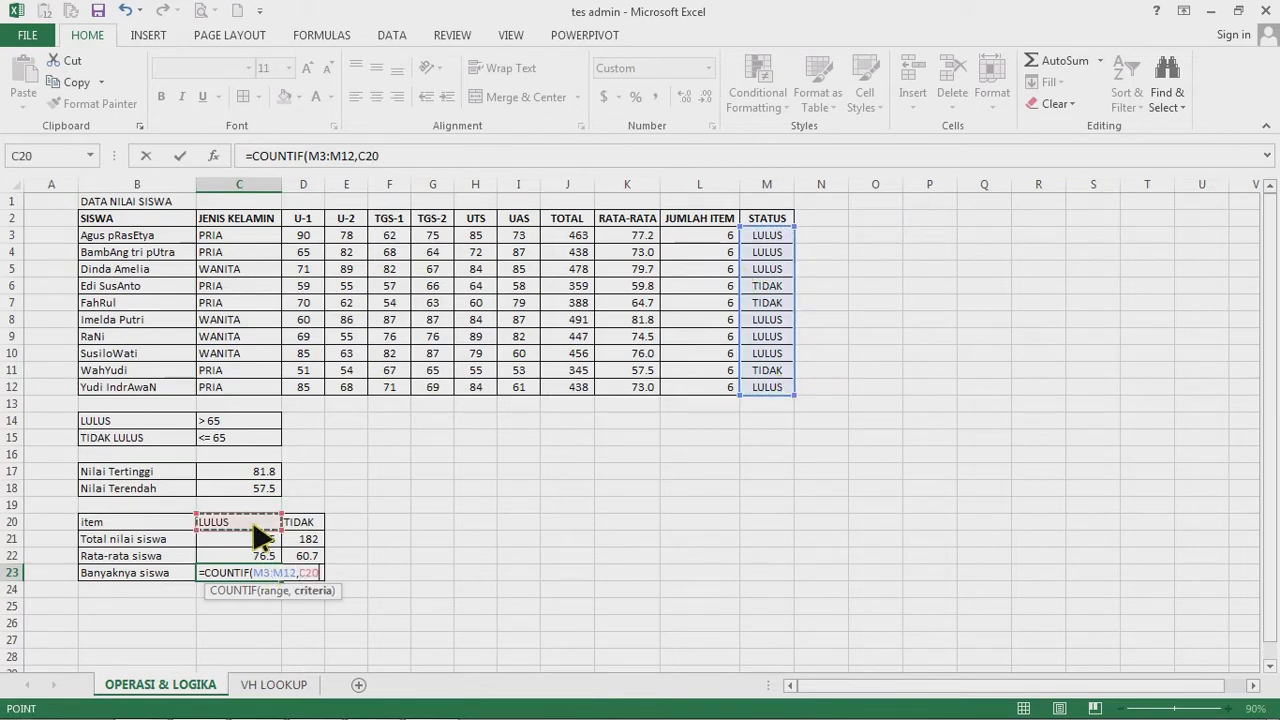
pyautogui.press('Return')
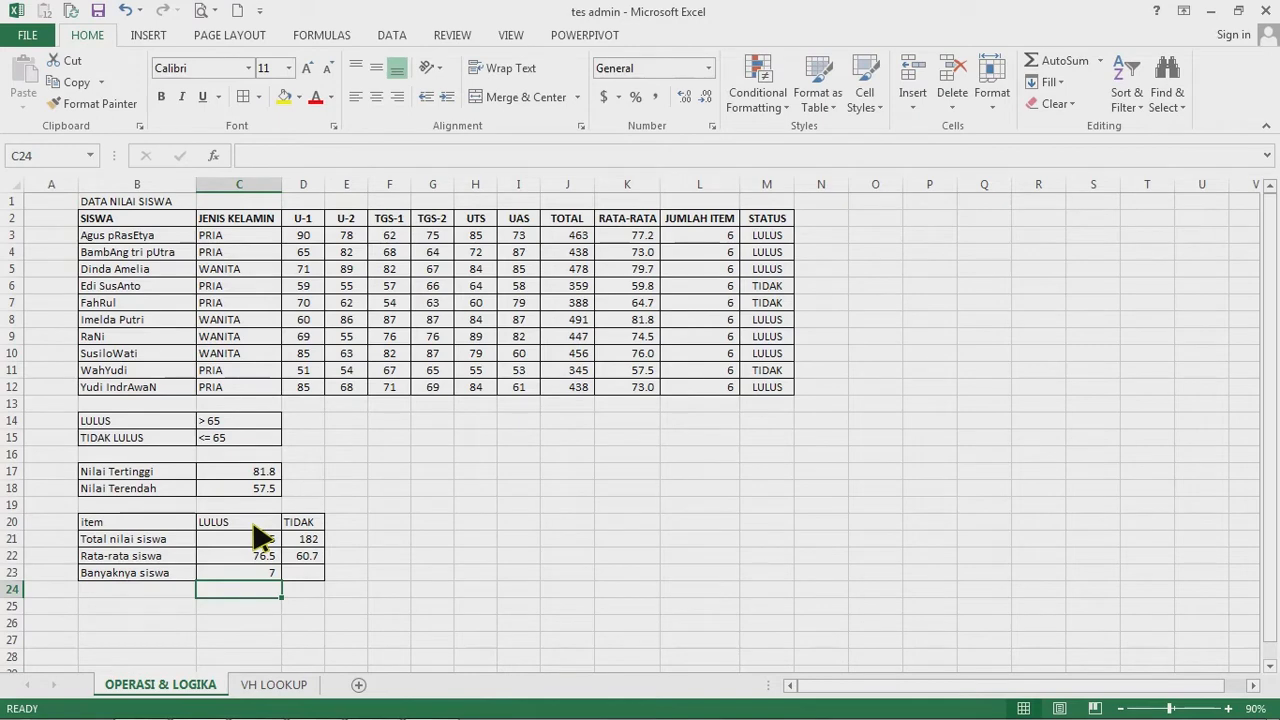
# - Enter =COUNTIF(M3:M12,D20) in D23 as the Banyaknya siswa formula for TIDAK students
pyautogui.press('Up')
pyautogui.press('Right')
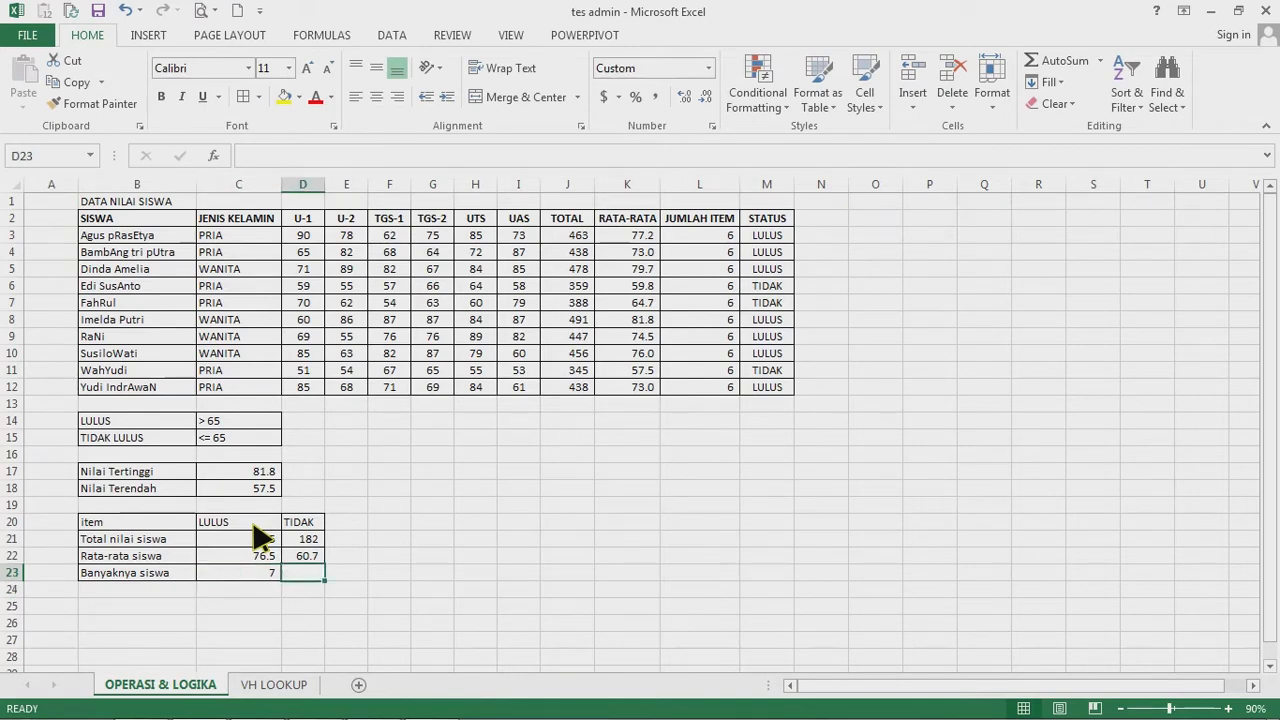
pyautogui.write('=COUN')
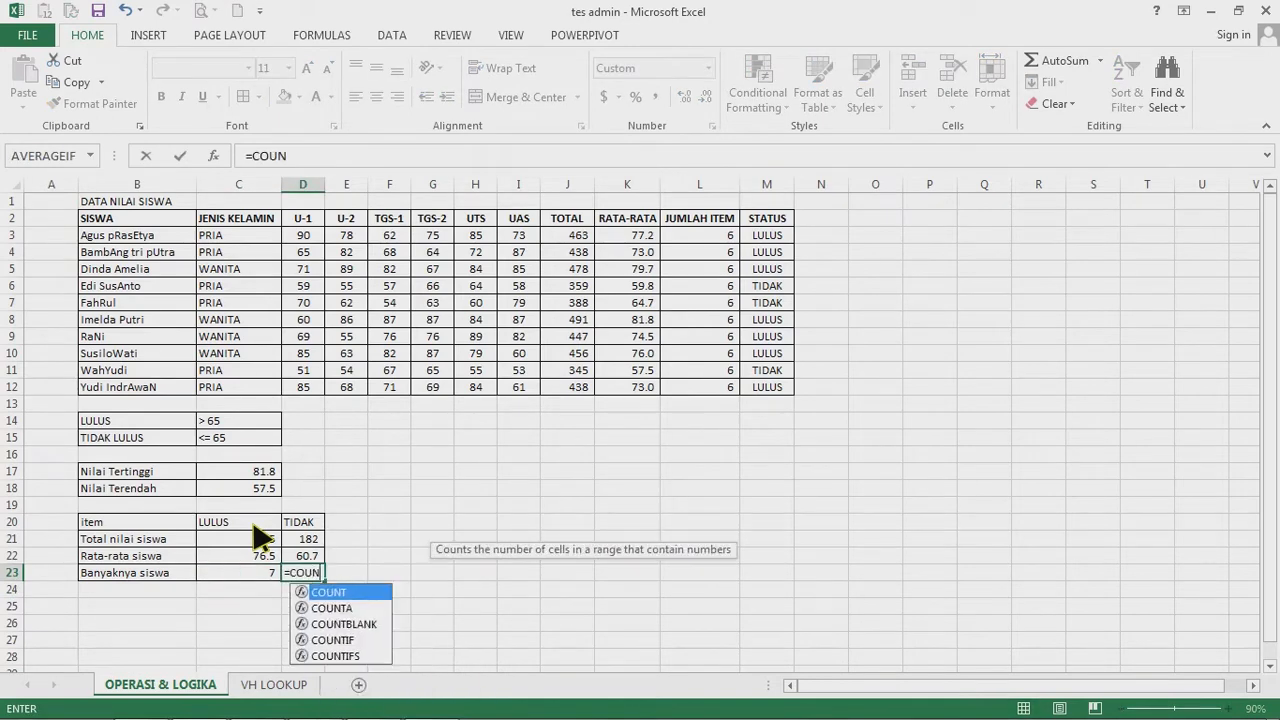
pyautogui.press('Down')
pyautogui.press('Down')
pyautogui.press('Down')
pyautogui.press('Tab')
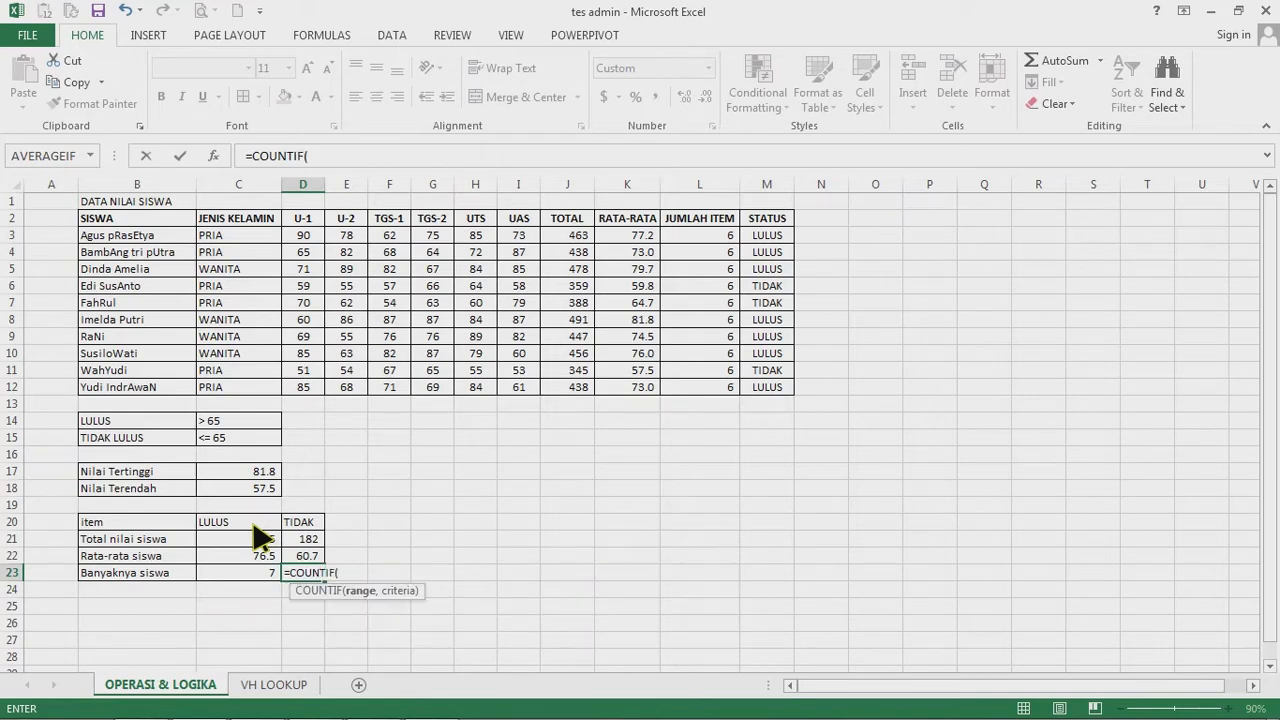
pyautogui.moveTo(776, 238); pyautogui.dragTo(780, 384)
pyautogui.write(',')
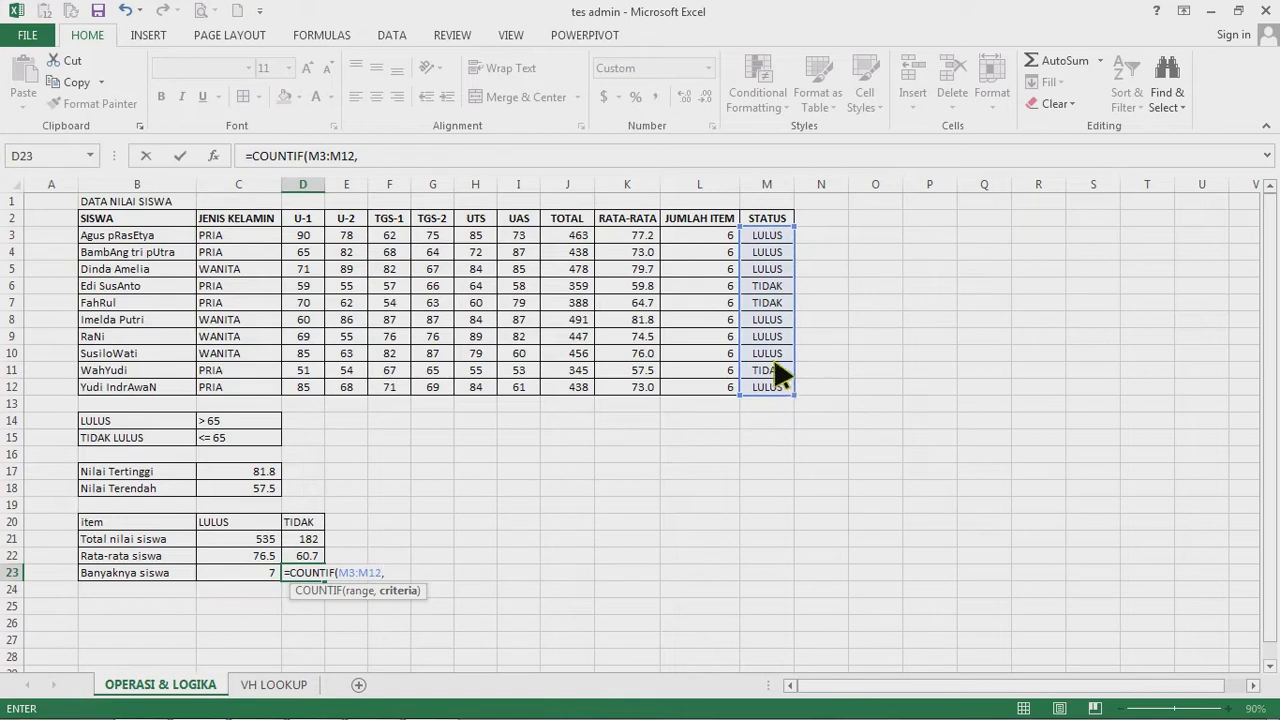
pyautogui.click(313, 523)
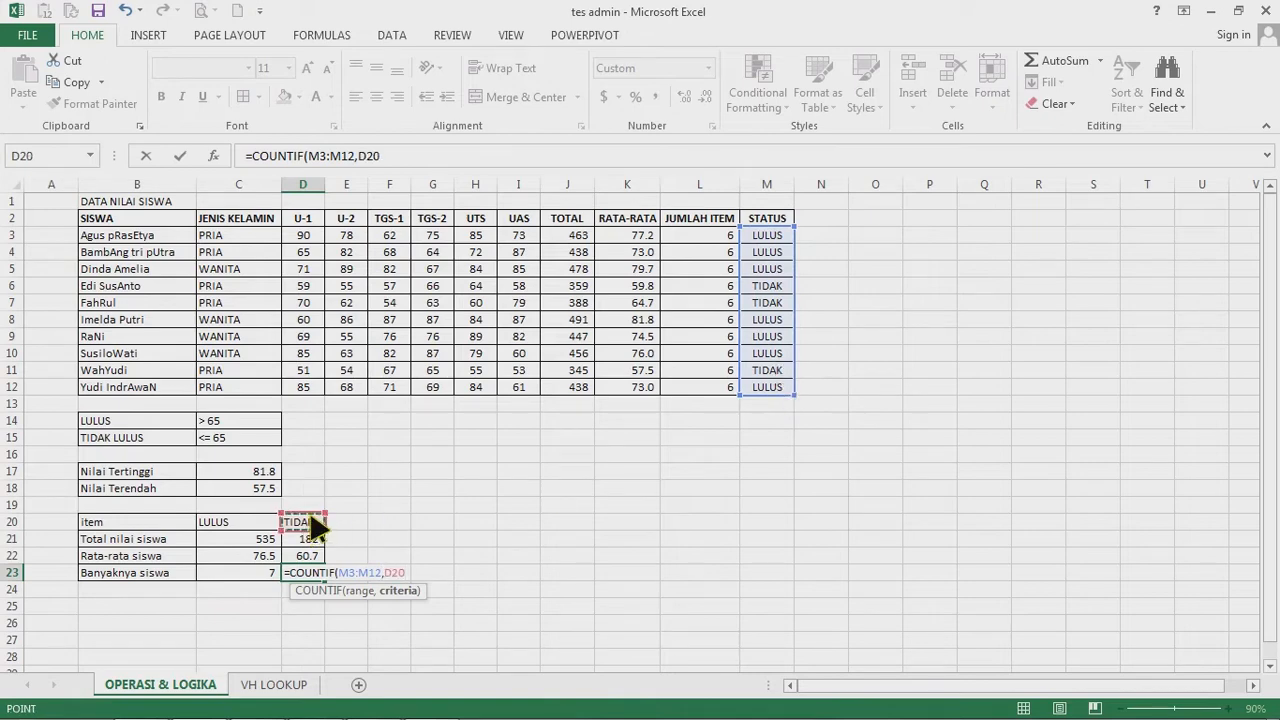
pyautogui.press('Return')
pyautogui.click(484, 540)
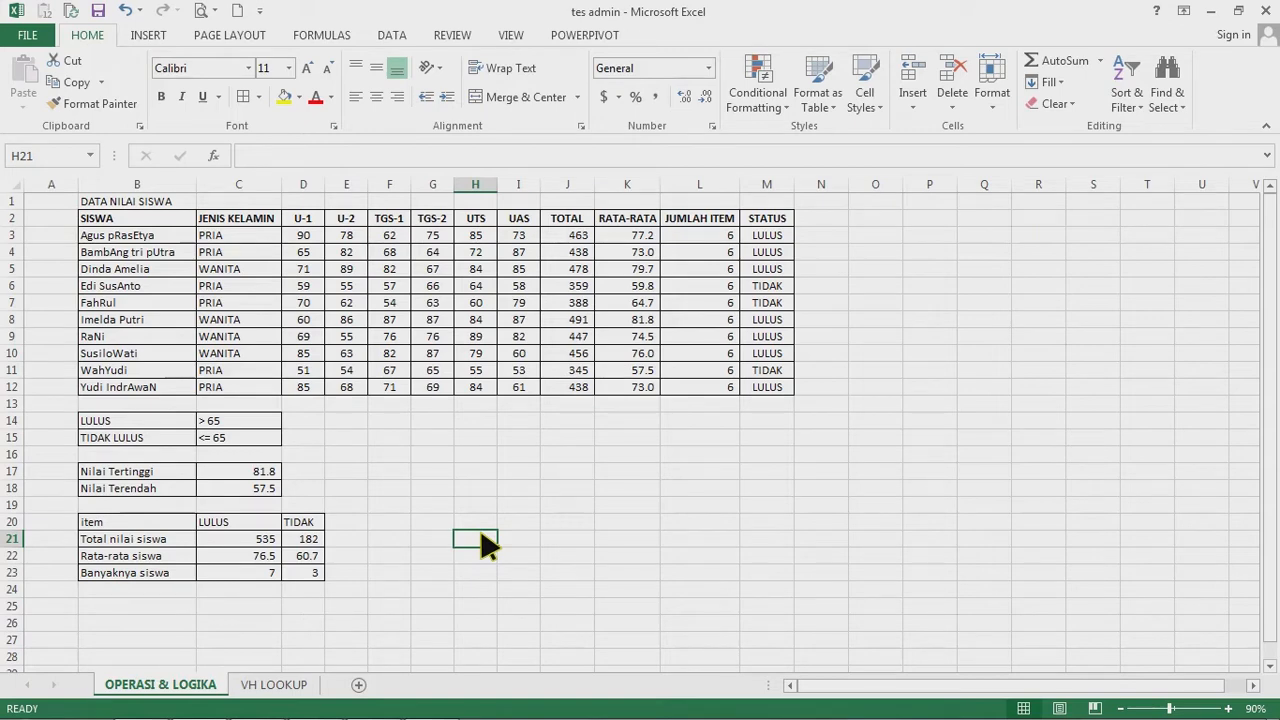
# - Open the VH LOOKUP sheet and examine the VLOOKUP reference table and the ITEM and HARGA columns of the blue-headed student table
pyautogui.click(274, 686)
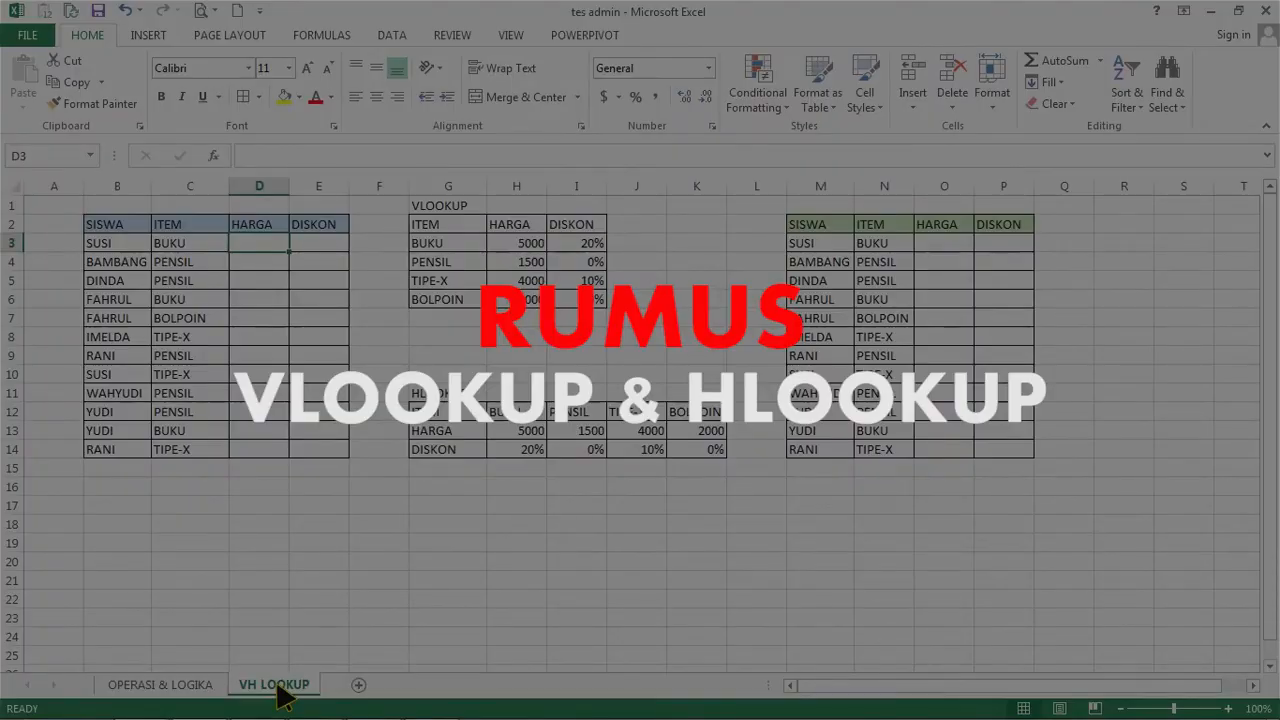
pyautogui.click(500, 362)
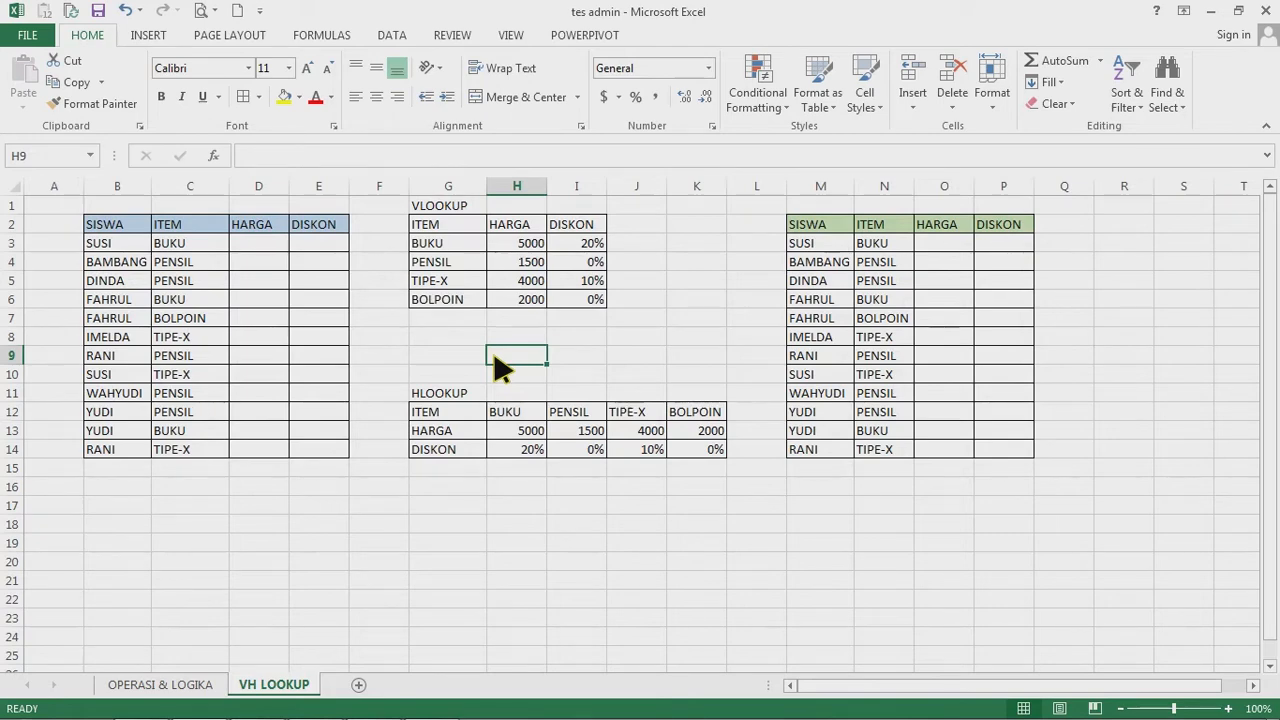
pyautogui.moveTo(455, 226); pyautogui.dragTo(586, 316)
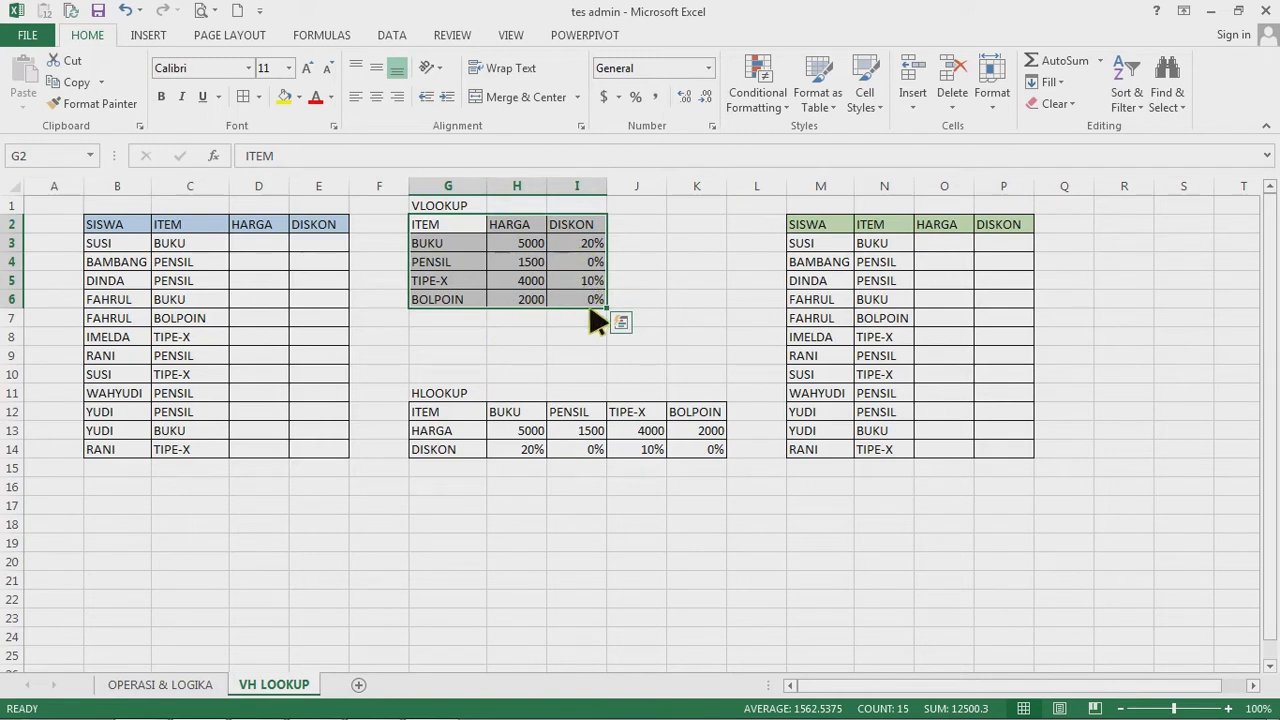
pyautogui.click(262, 322)
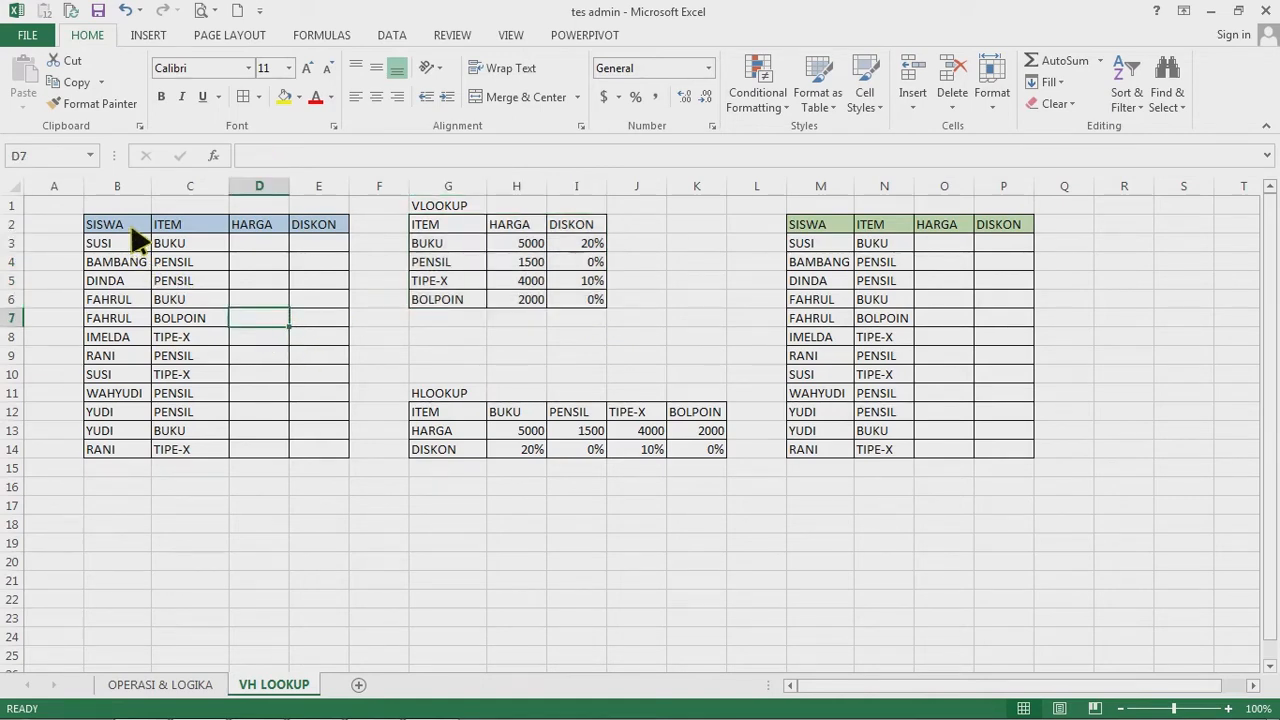
pyautogui.moveTo(132, 231); pyautogui.dragTo(312, 450)
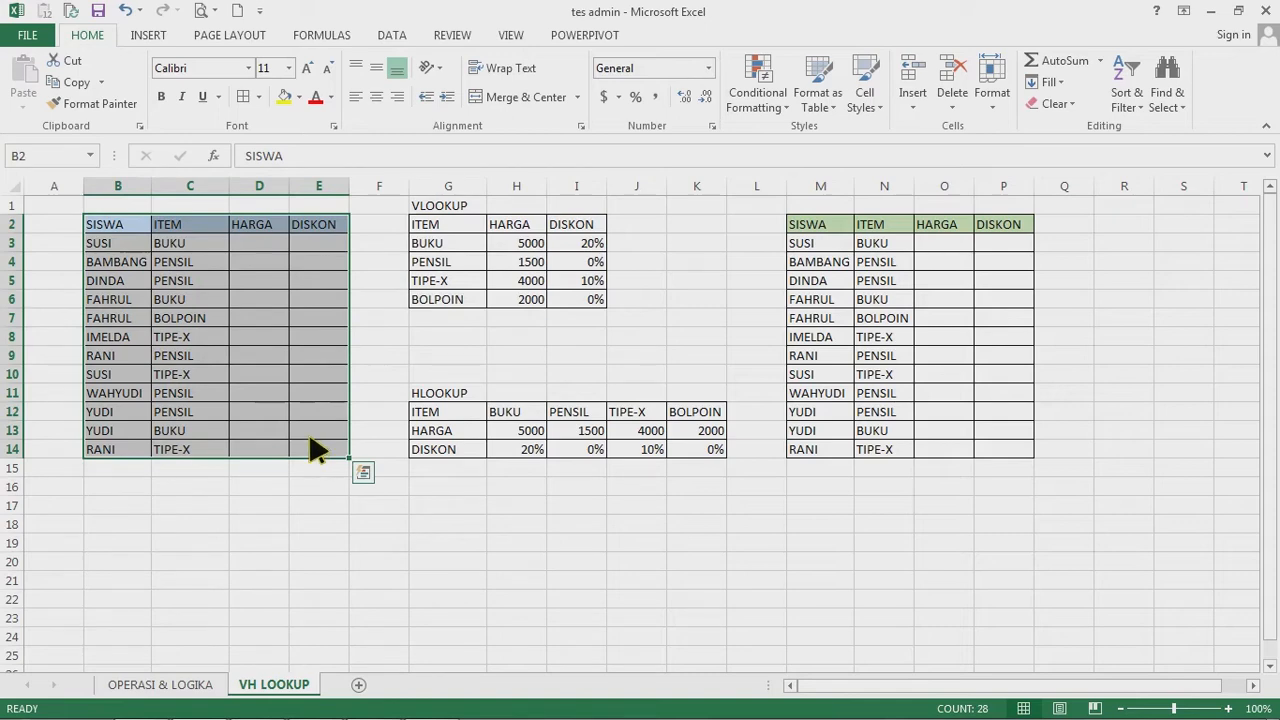
pyautogui.click(271, 245)
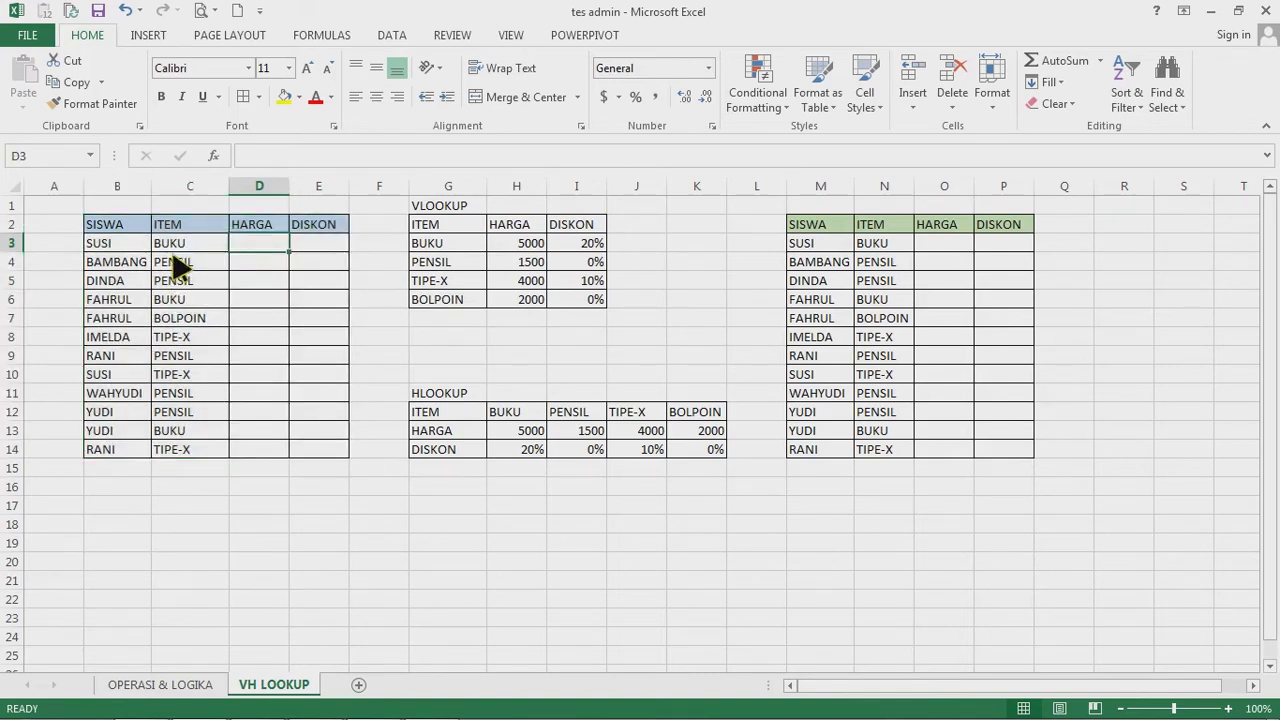
pyautogui.moveTo(175, 245); pyautogui.dragTo(191, 464)
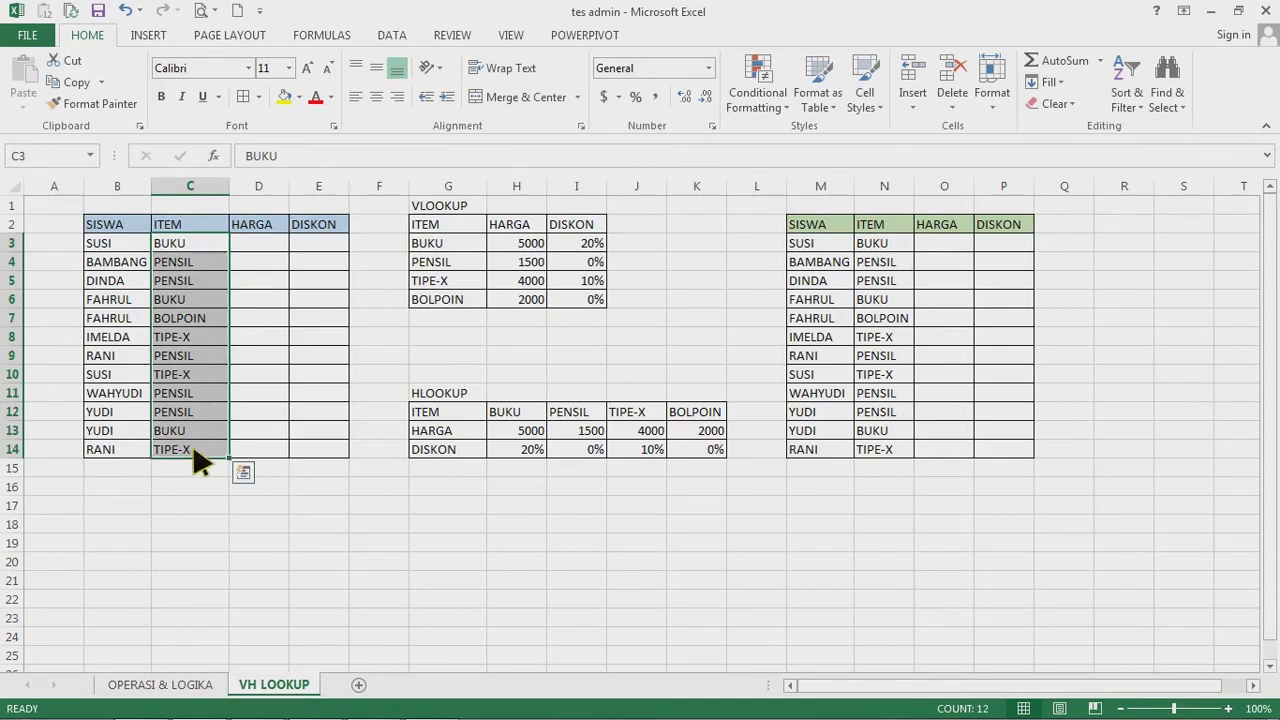
pyautogui.click(260, 358)
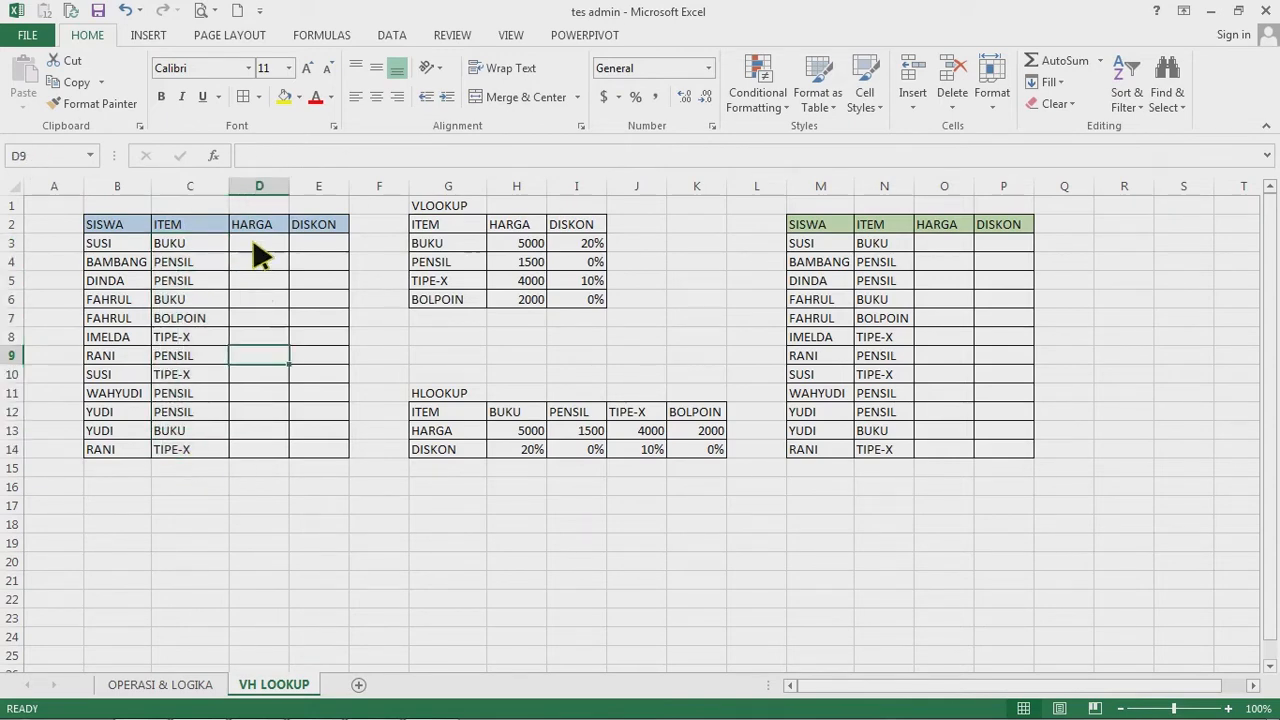
pyautogui.click(256, 250)
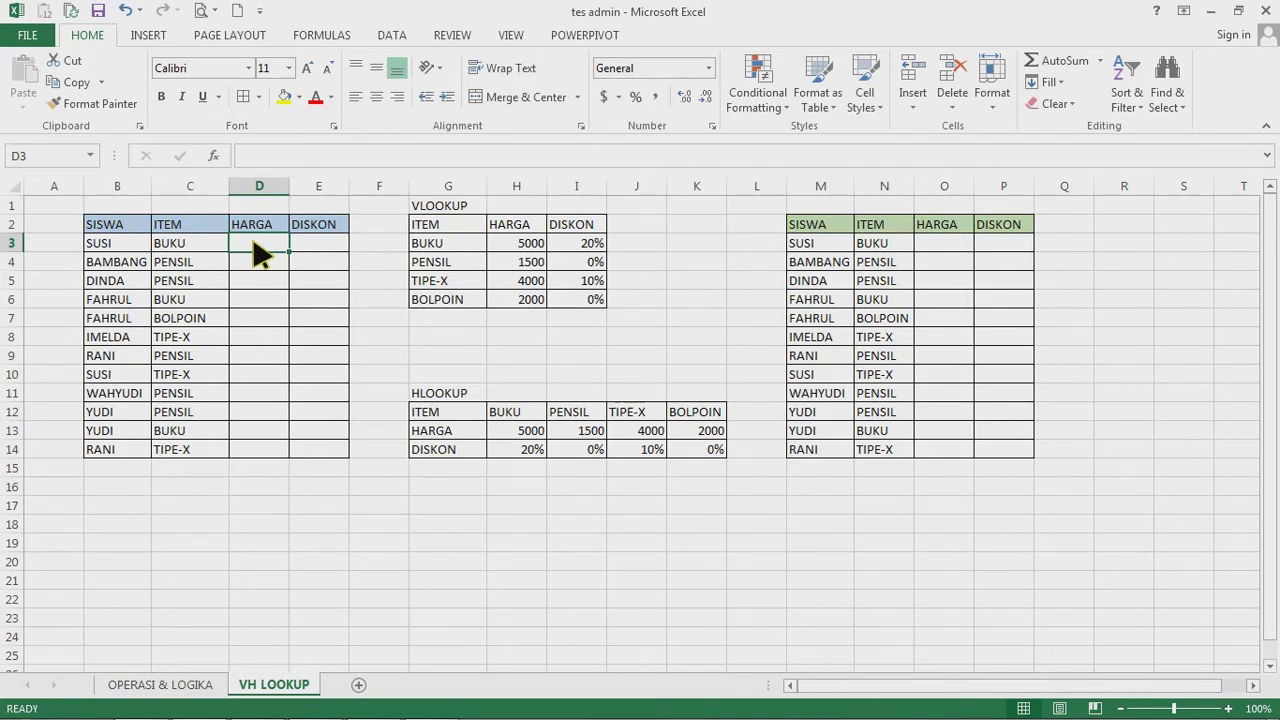
pyautogui.press('Down')
pyautogui.press('Down')
pyautogui.press('Down')
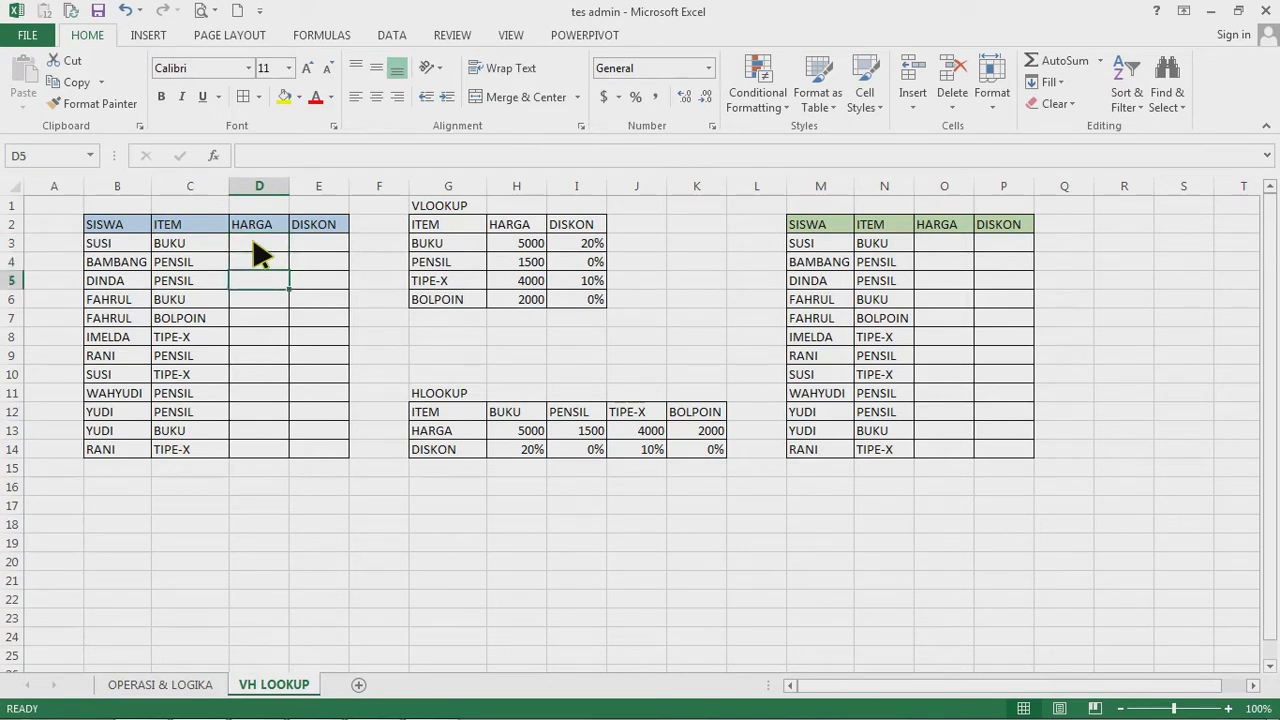
pyautogui.press('Down')
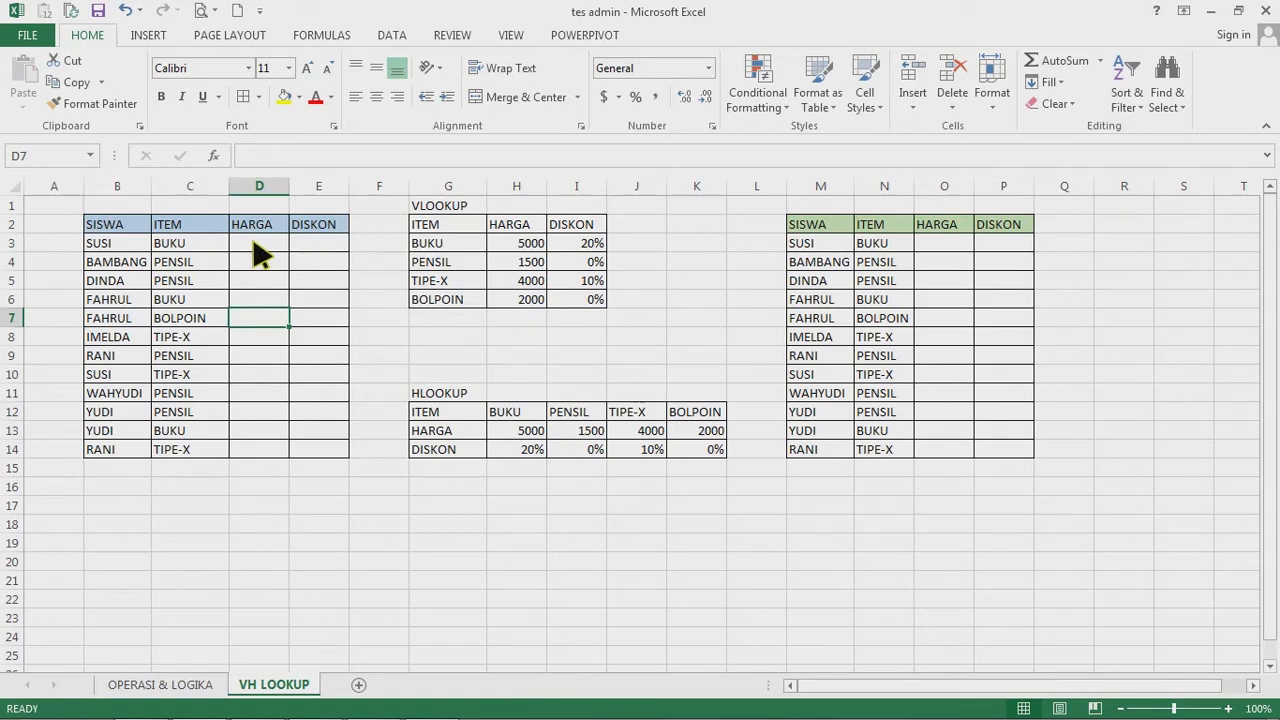
pyautogui.moveTo(257, 247); pyautogui.dragTo(264, 449)
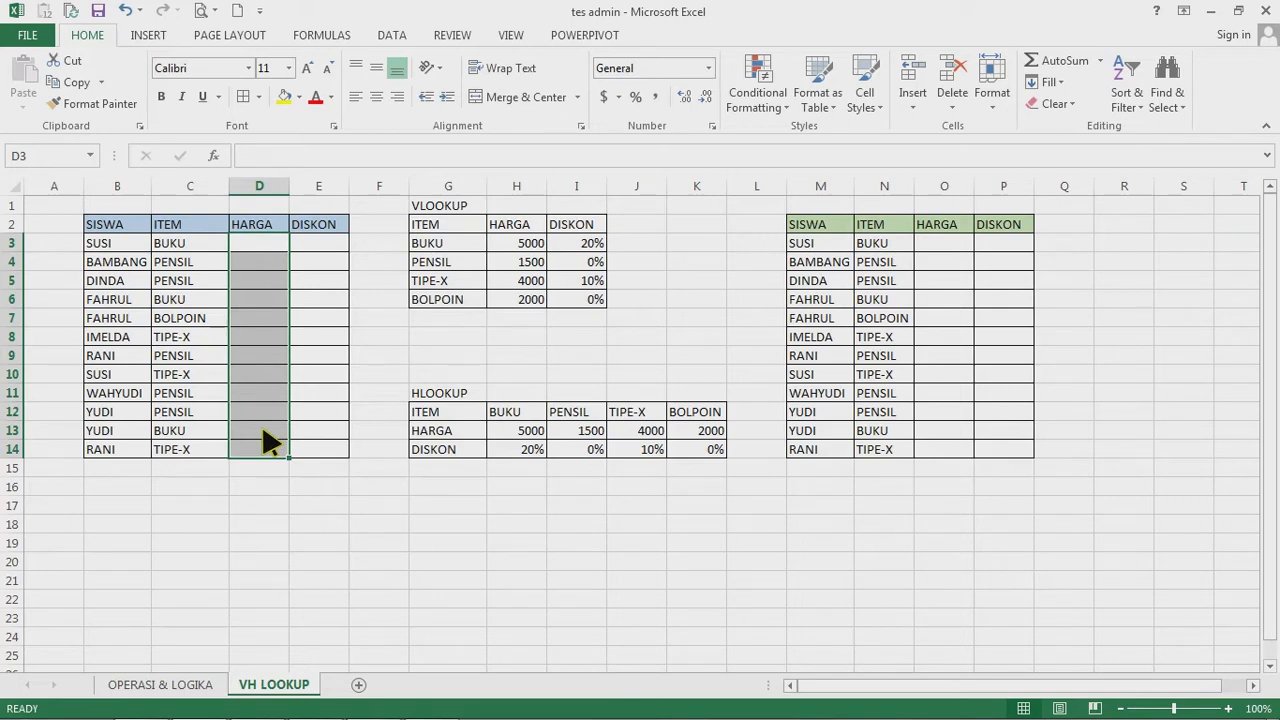
pyautogui.click(456, 207)
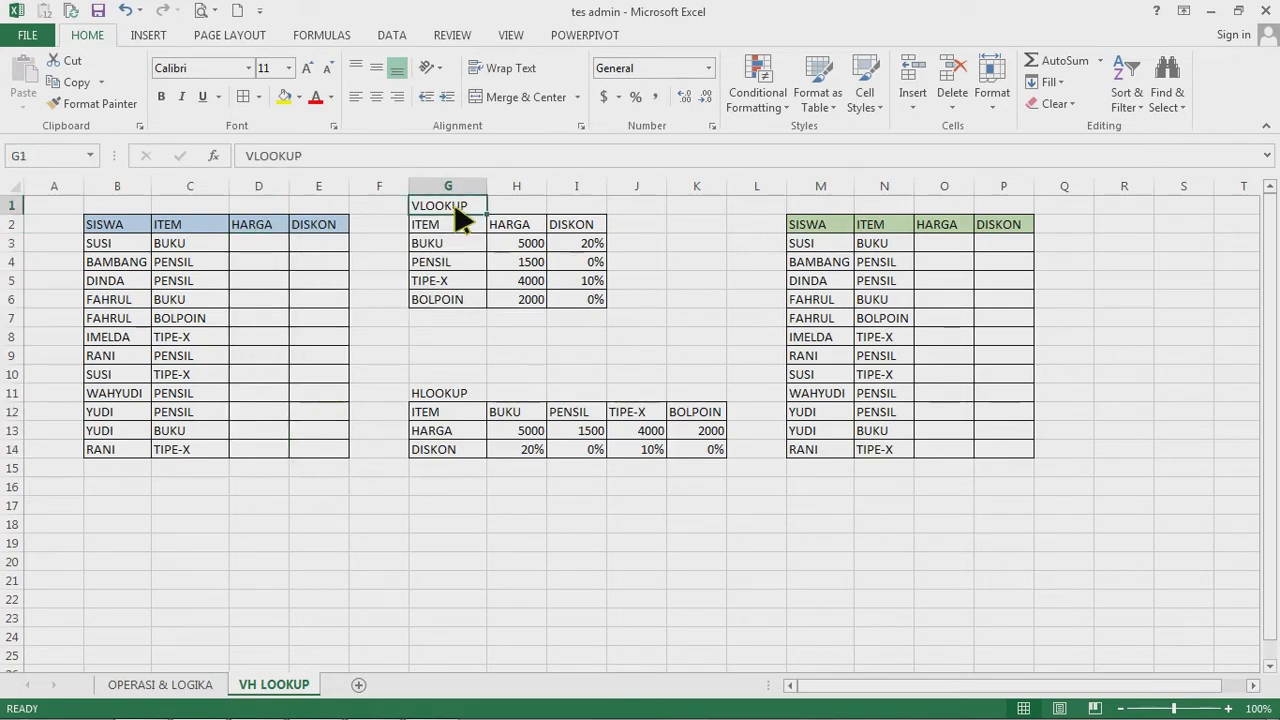
# - Enter =VLOOKUP(C3,$G$2:$I$6,2,FALSE) in D3 as the first HARGA formula of the blue-headed student table
pyautogui.click(273, 245)
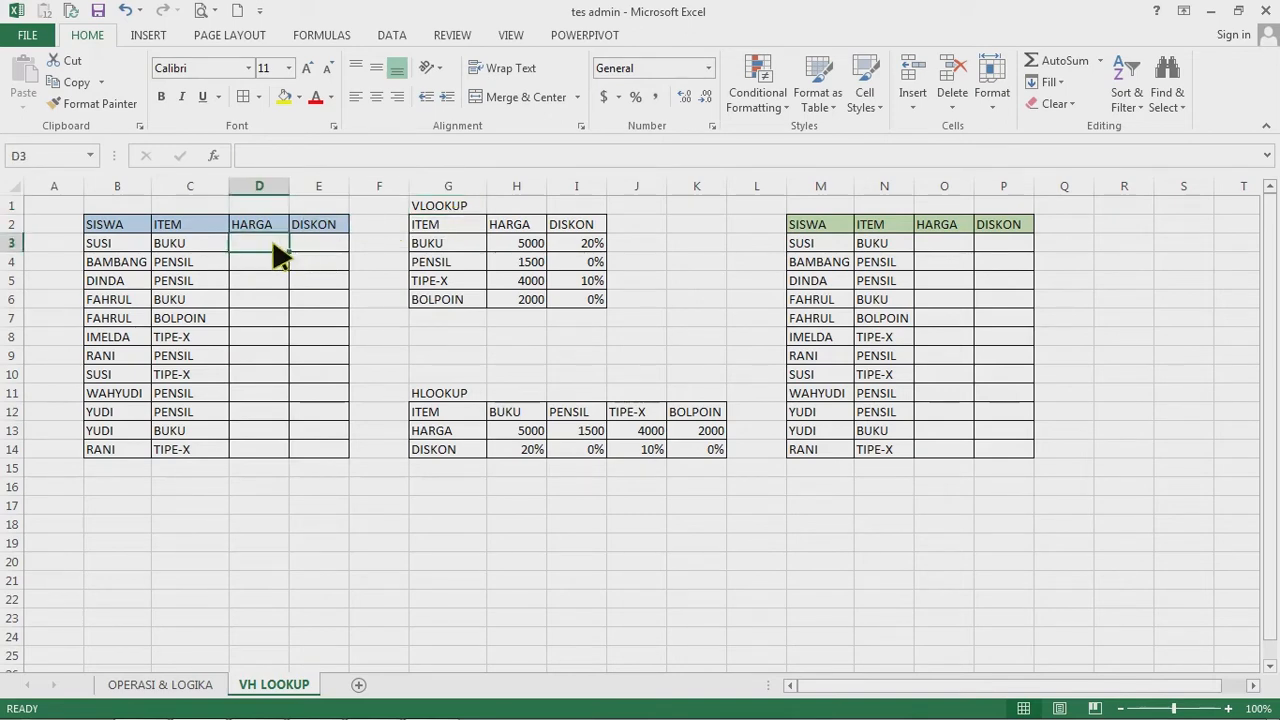
pyautogui.write('=VLO')
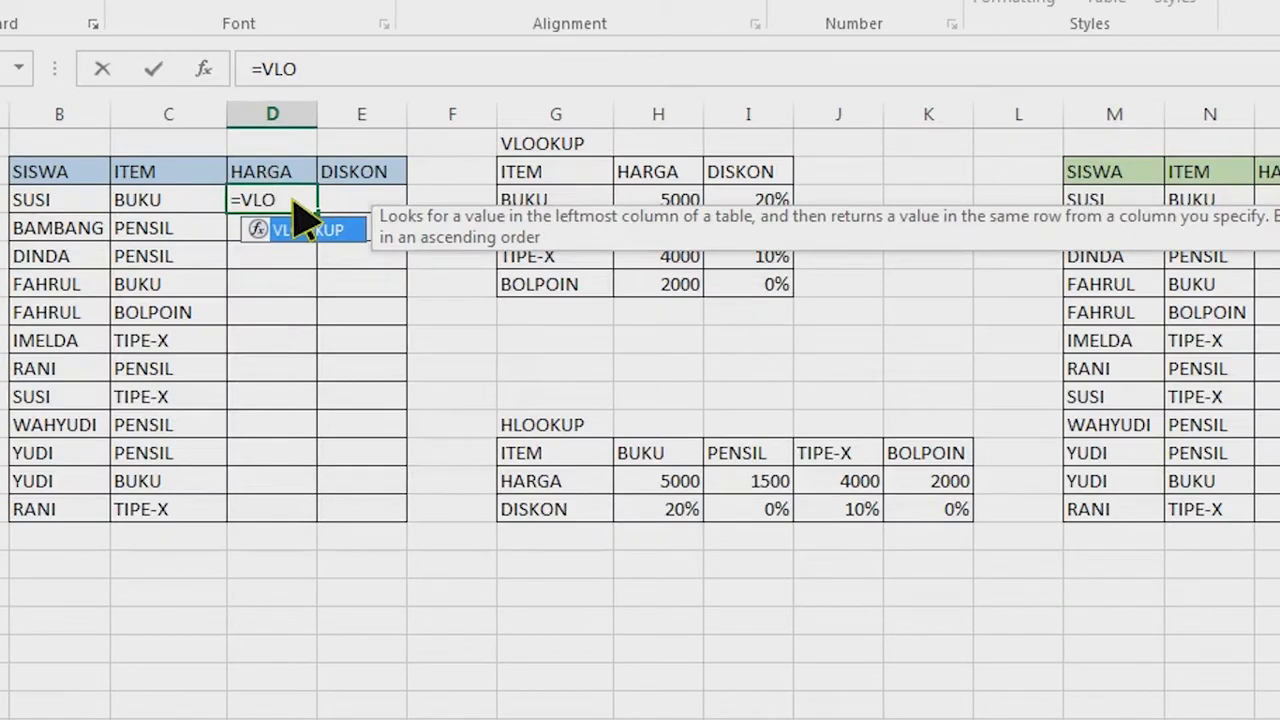
pyautogui.press('Tab')
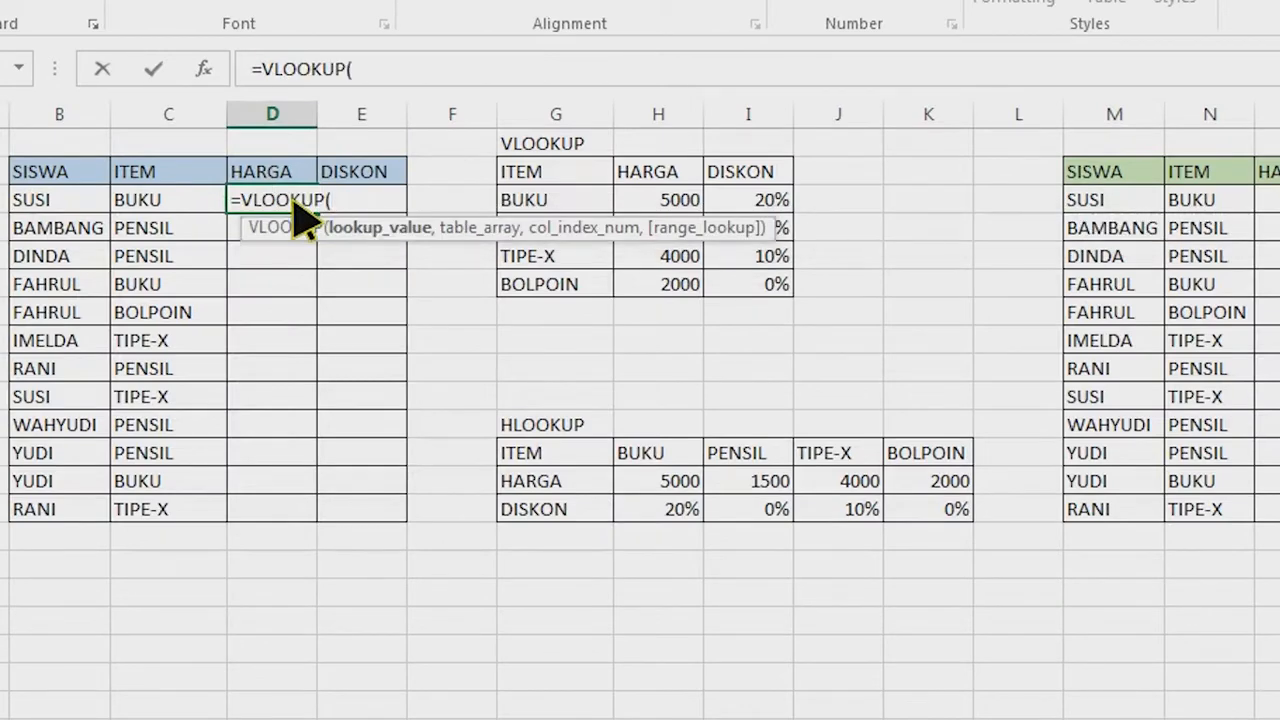
pyautogui.click(194, 203)
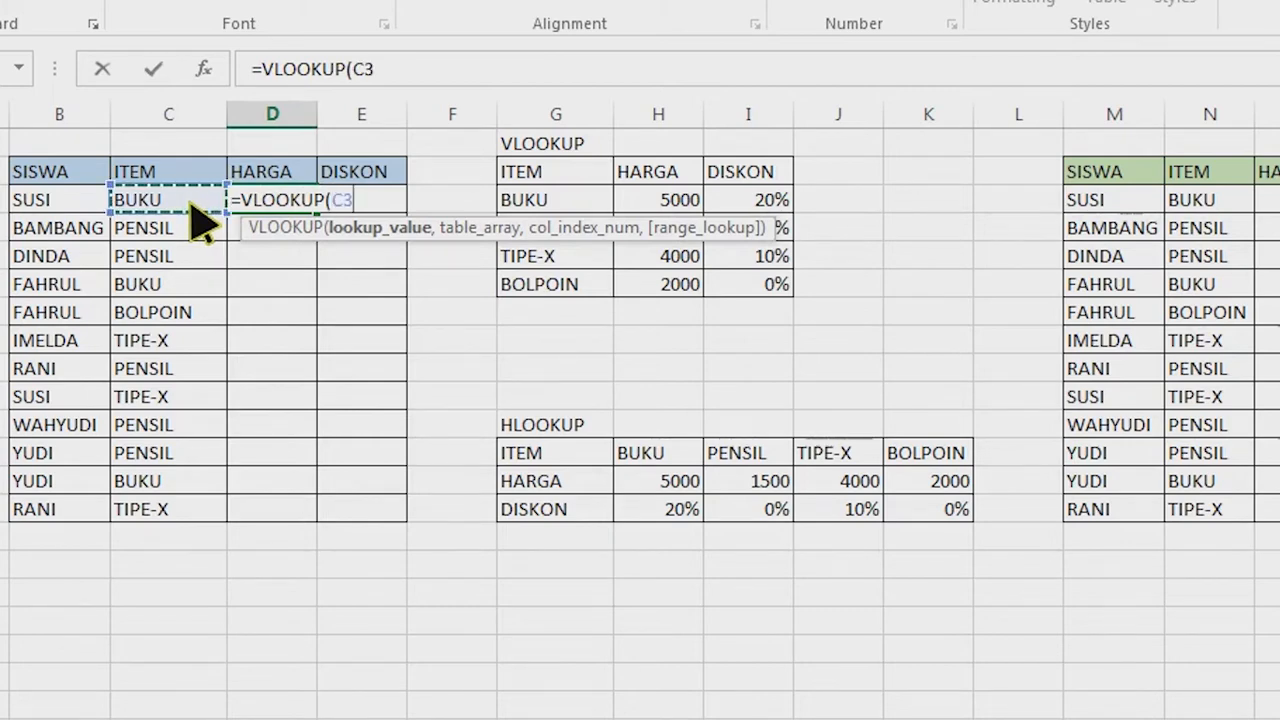
pyautogui.write(',')
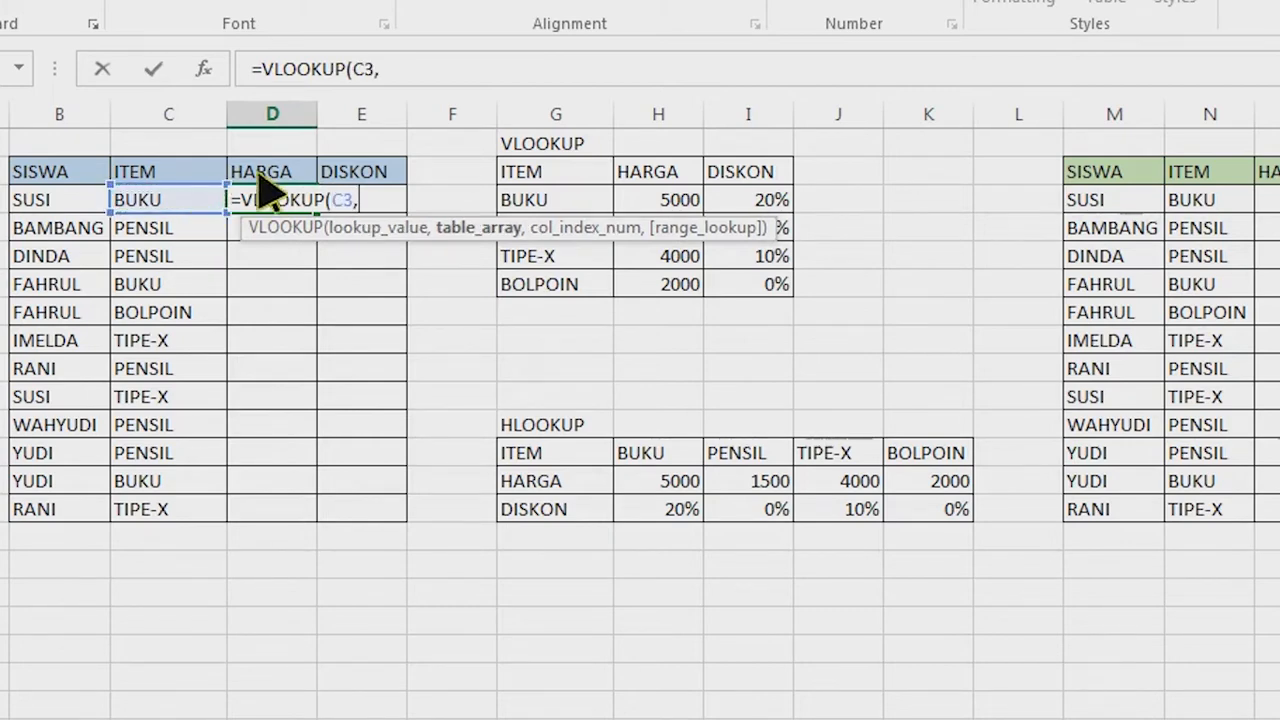
pyautogui.moveTo(551, 177); pyautogui.dragTo(768, 294)
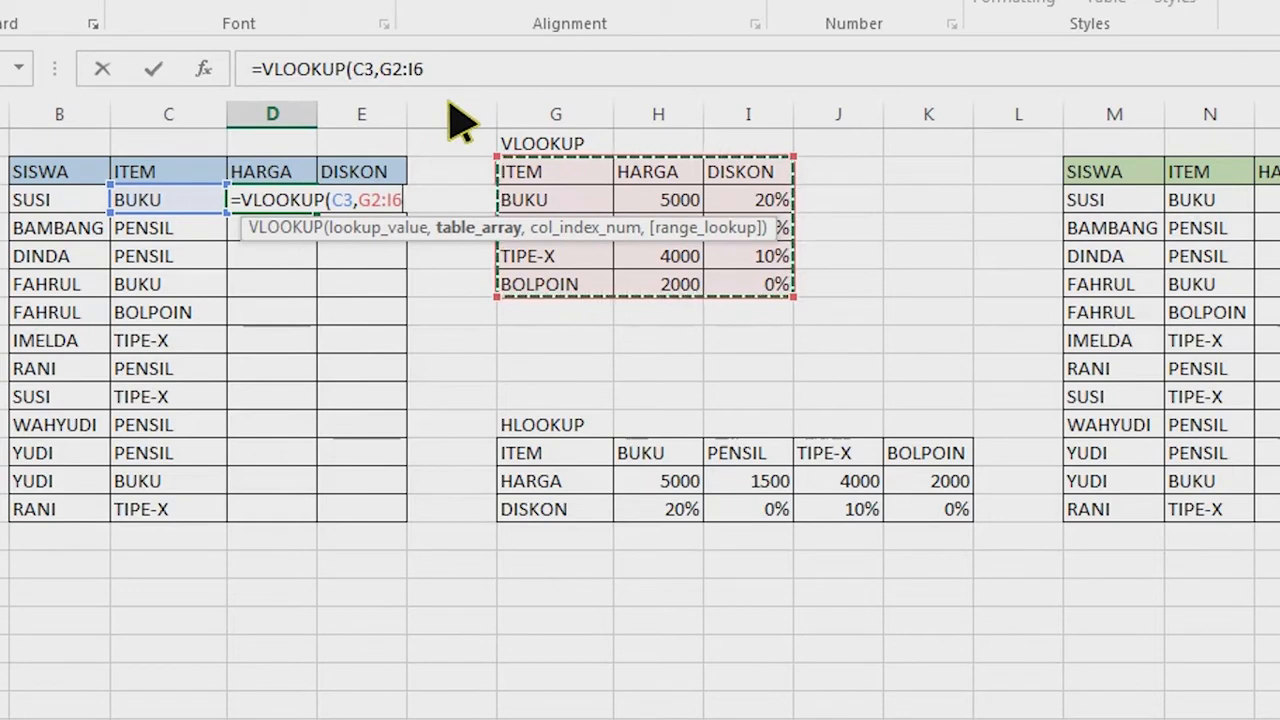
pyautogui.press('F4')
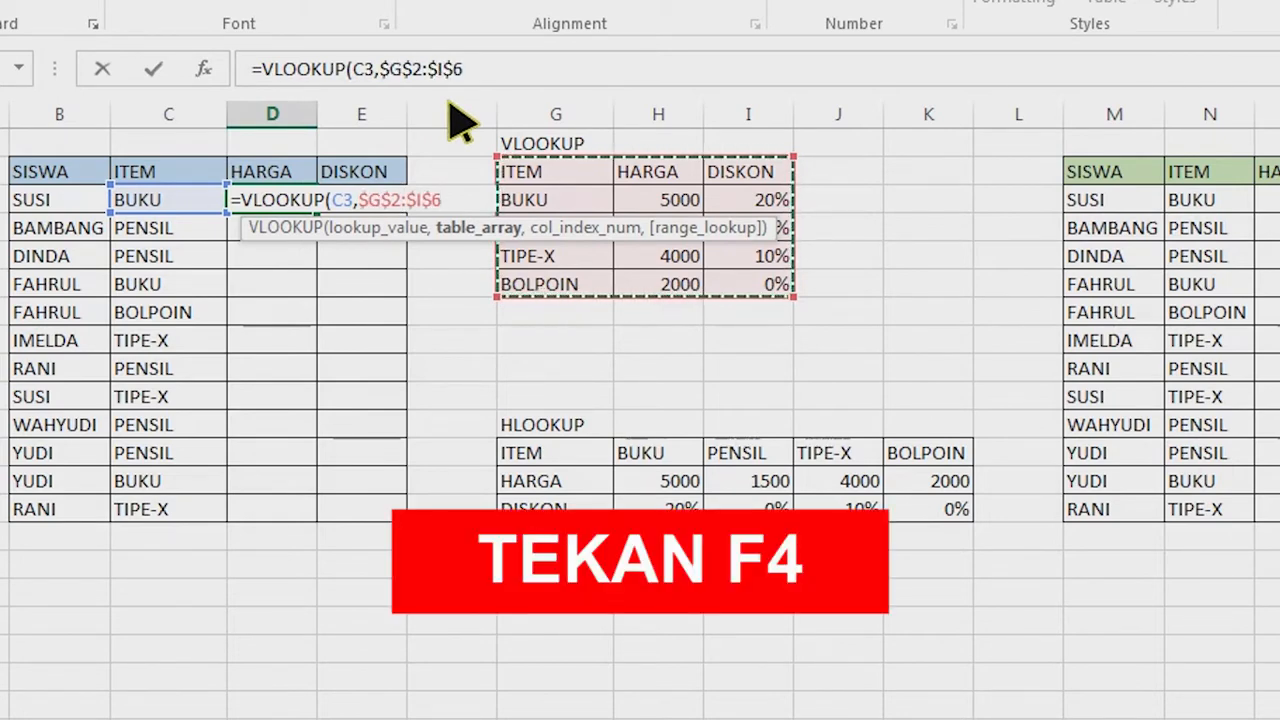
pyautogui.write(',')
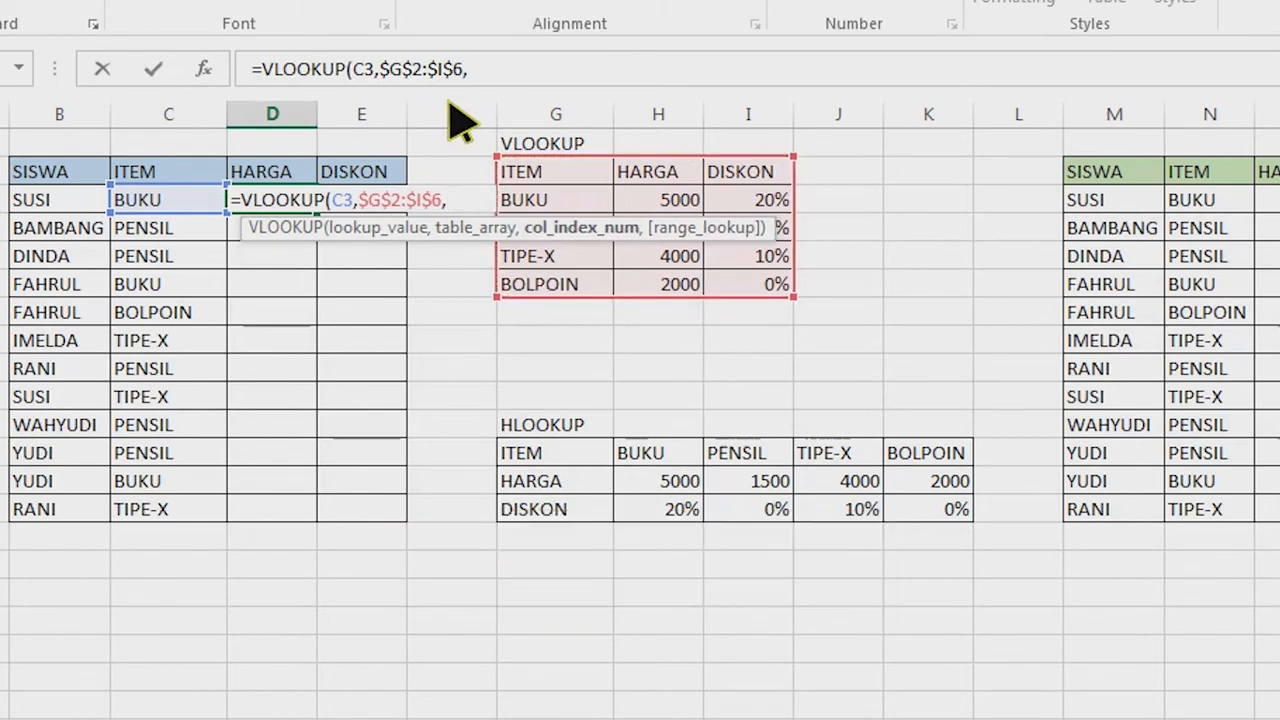
pyautogui.write('2')
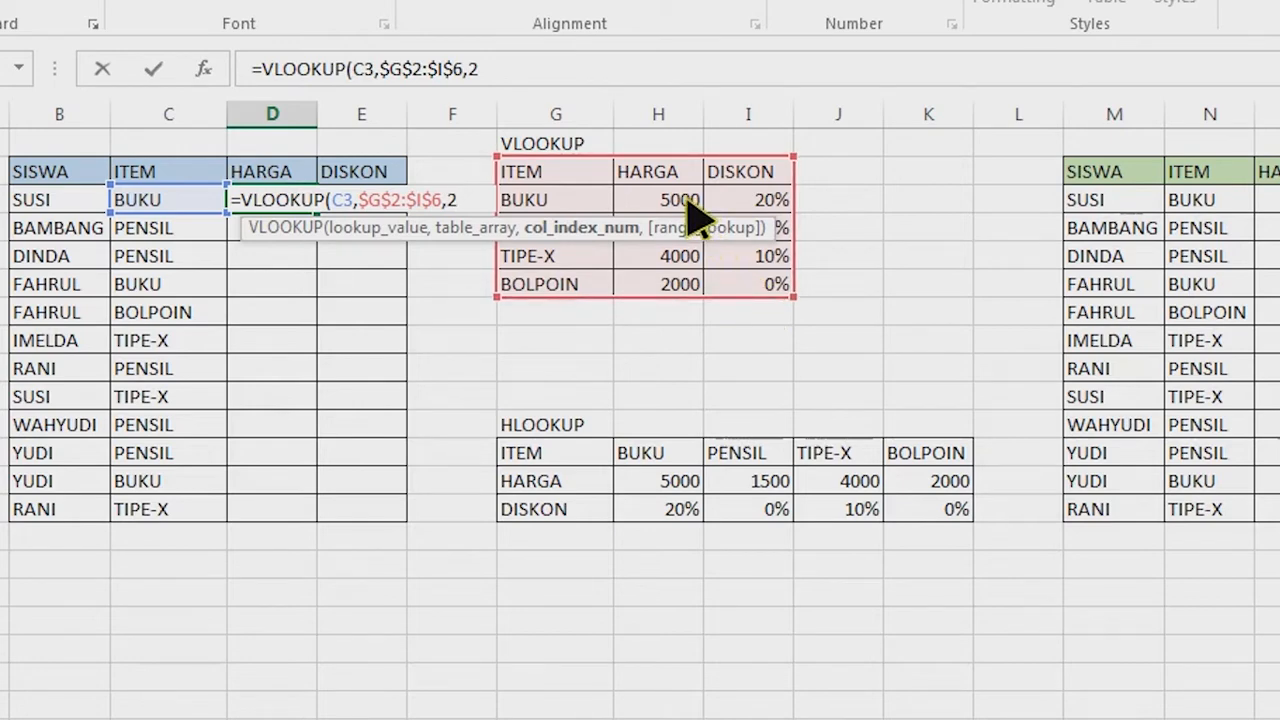
pyautogui.write(',')
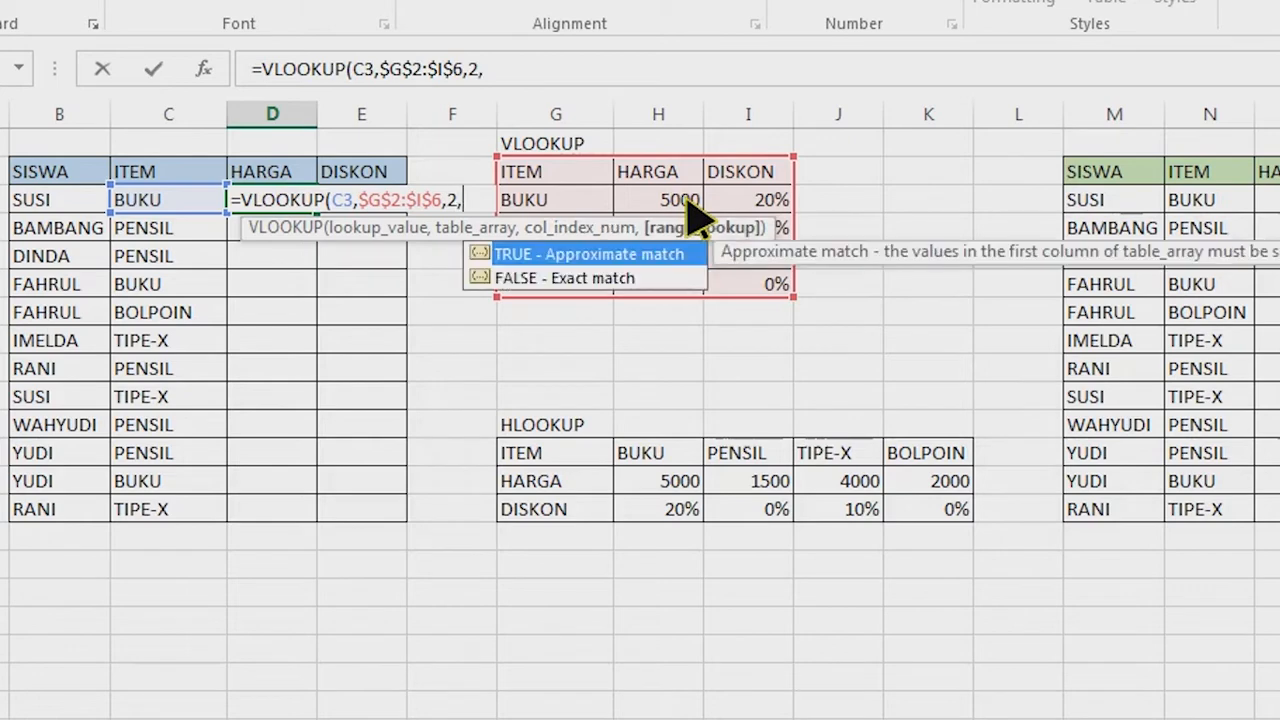
pyautogui.press('Down')
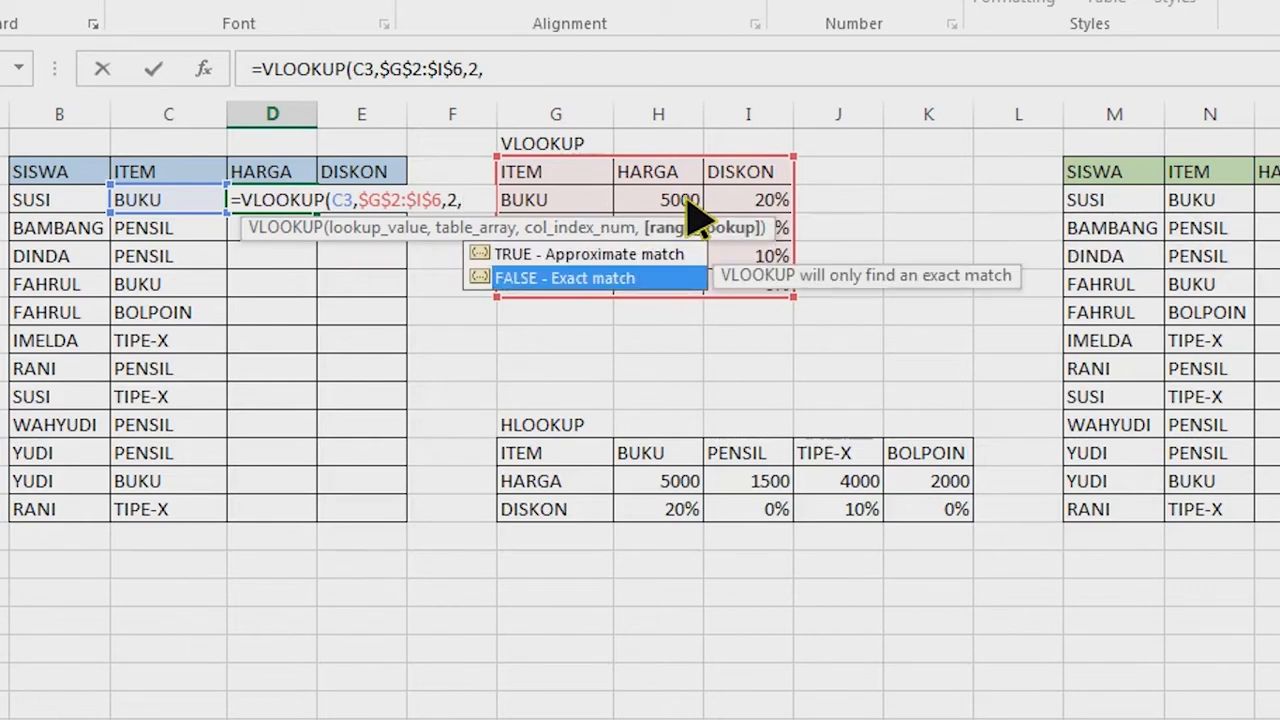
pyautogui.press('Tab')
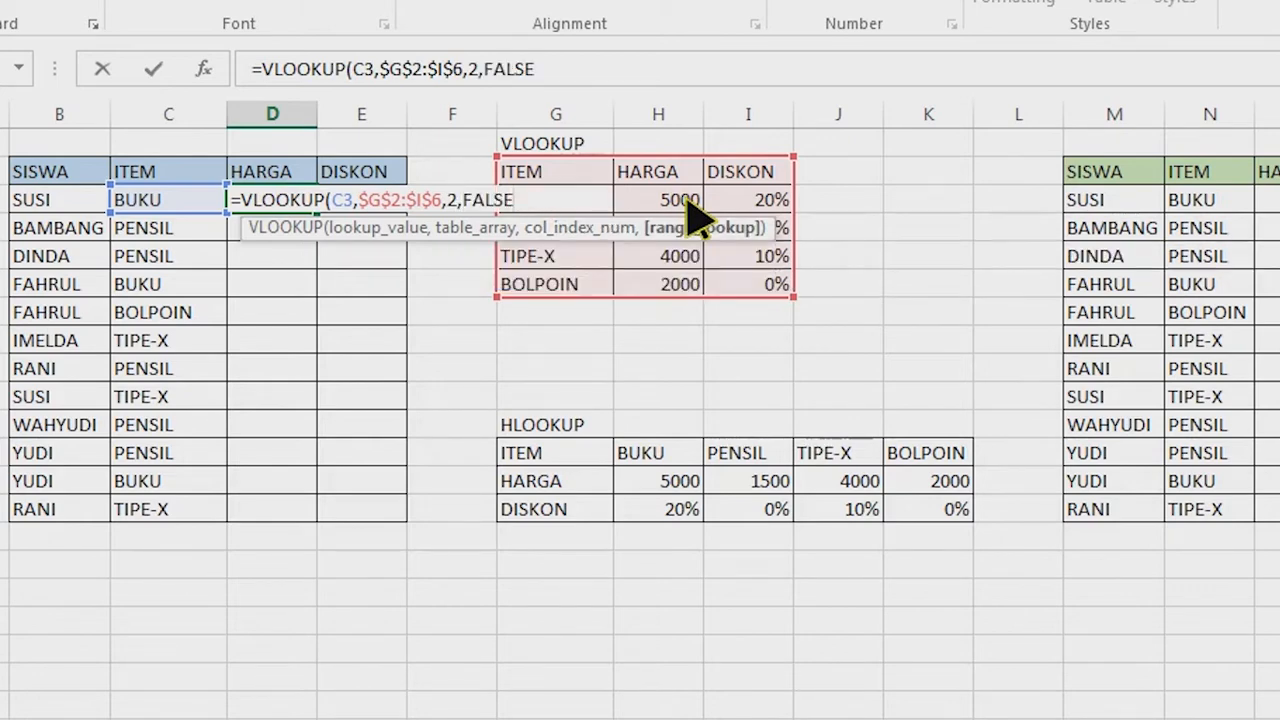
pyautogui.write(')')
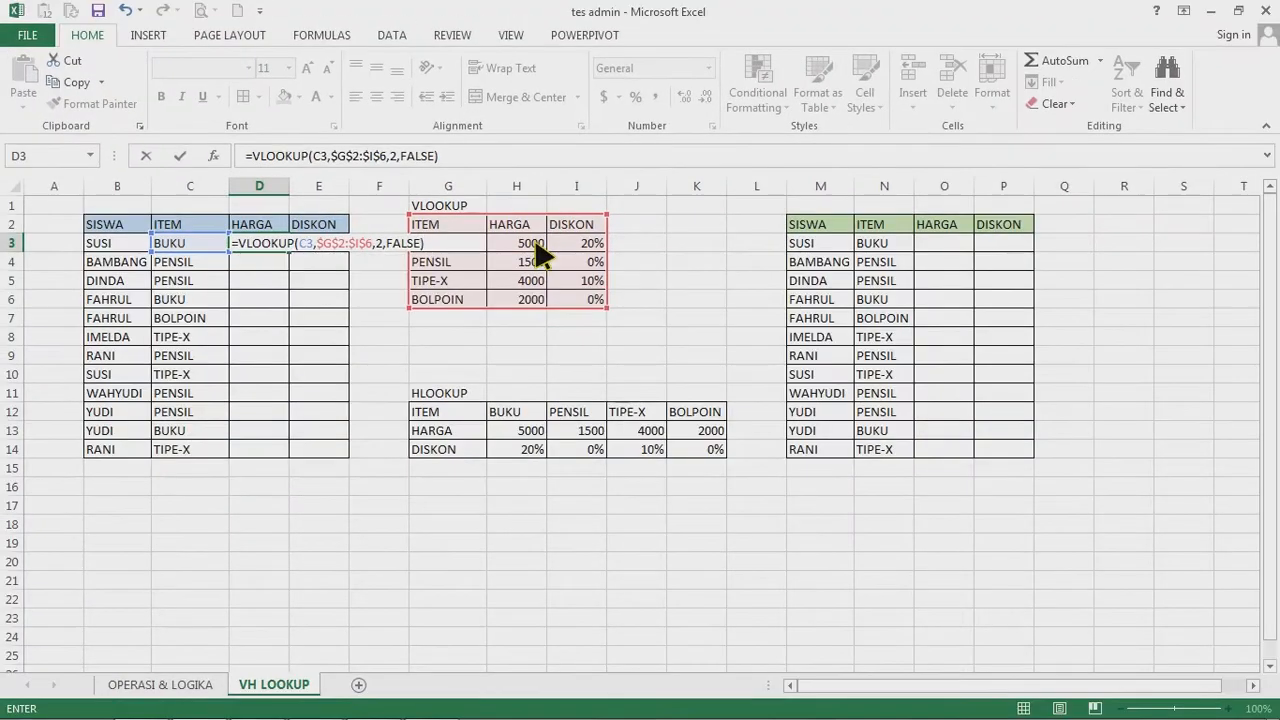
pyautogui.press('Return')
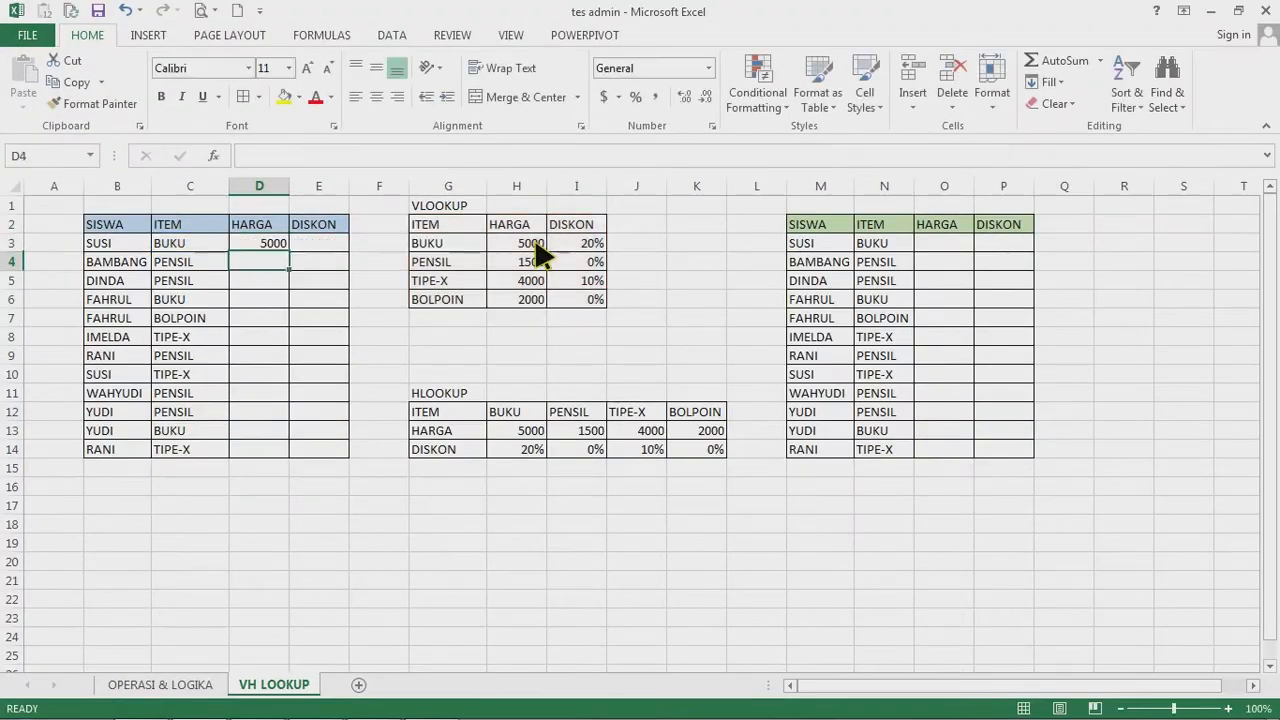
pyautogui.click(268, 246)
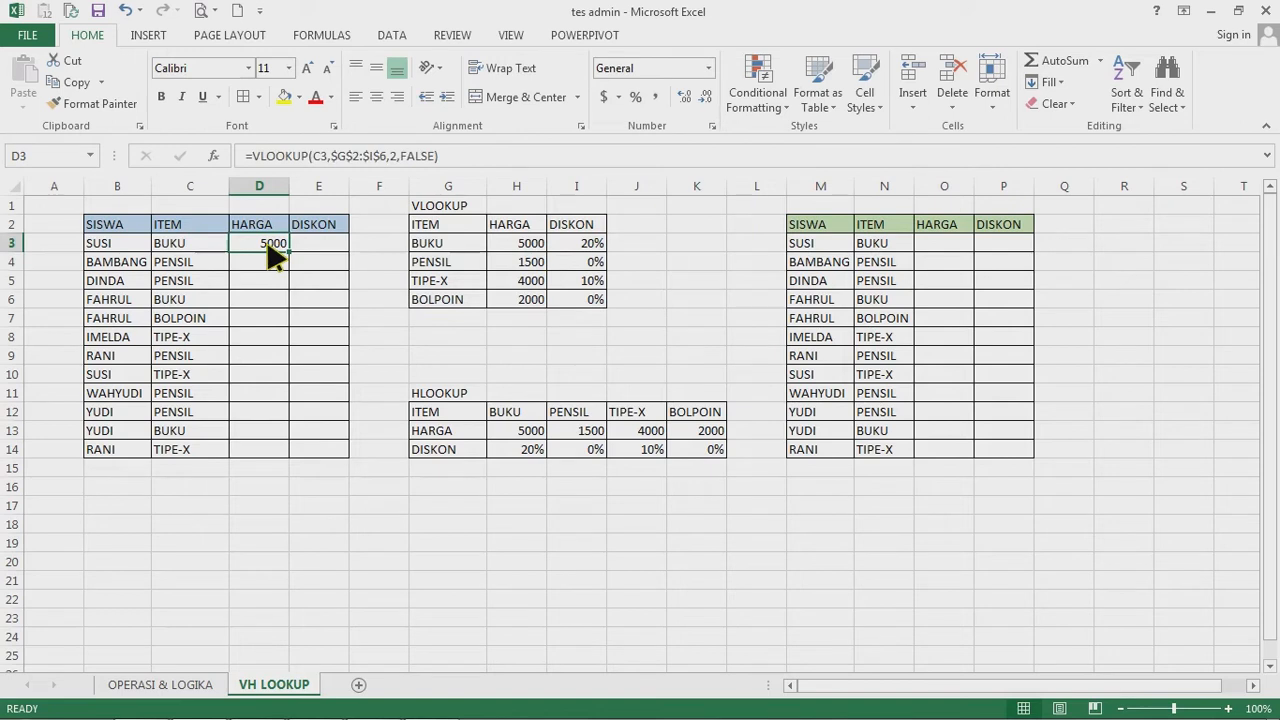
# - Enter =VLOOKUP(C3,$G$2:$I$6,3,FALSE) in E3 as the first DISKON formula of the blue-headed student table
pyautogui.click(339, 250)
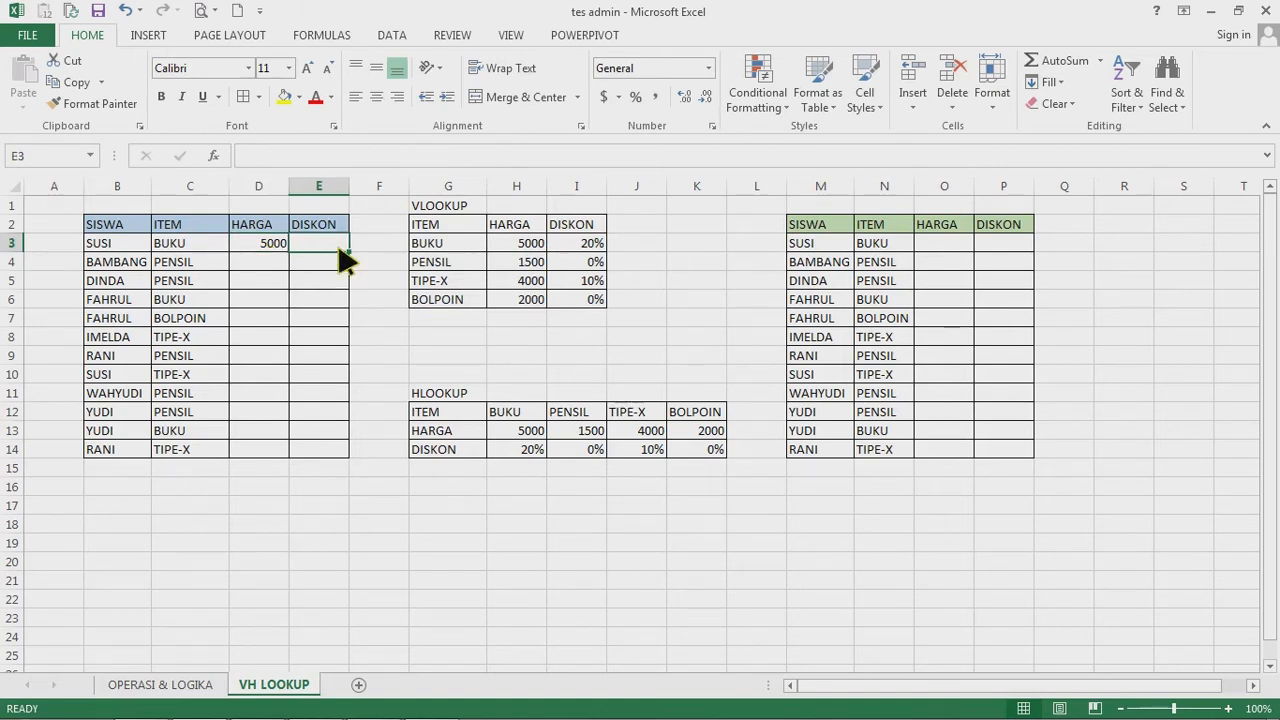
pyautogui.write('=VLOOKUP(')
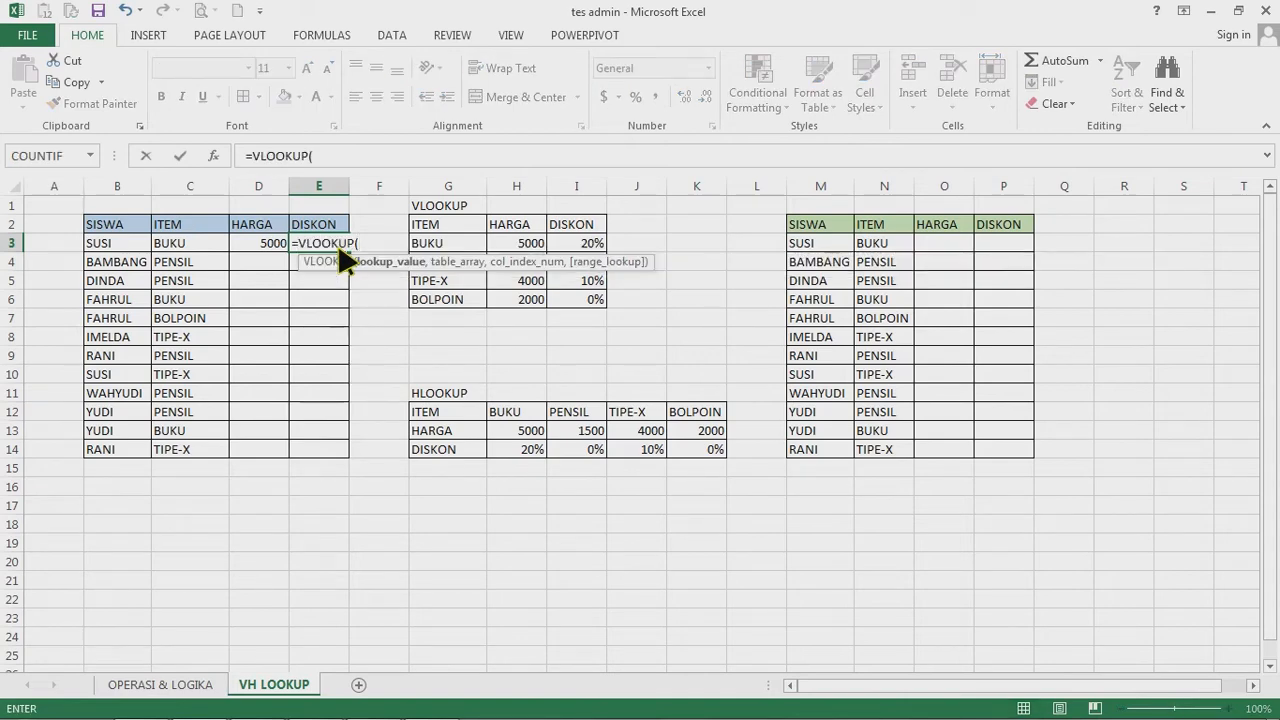
pyautogui.click(197, 250)
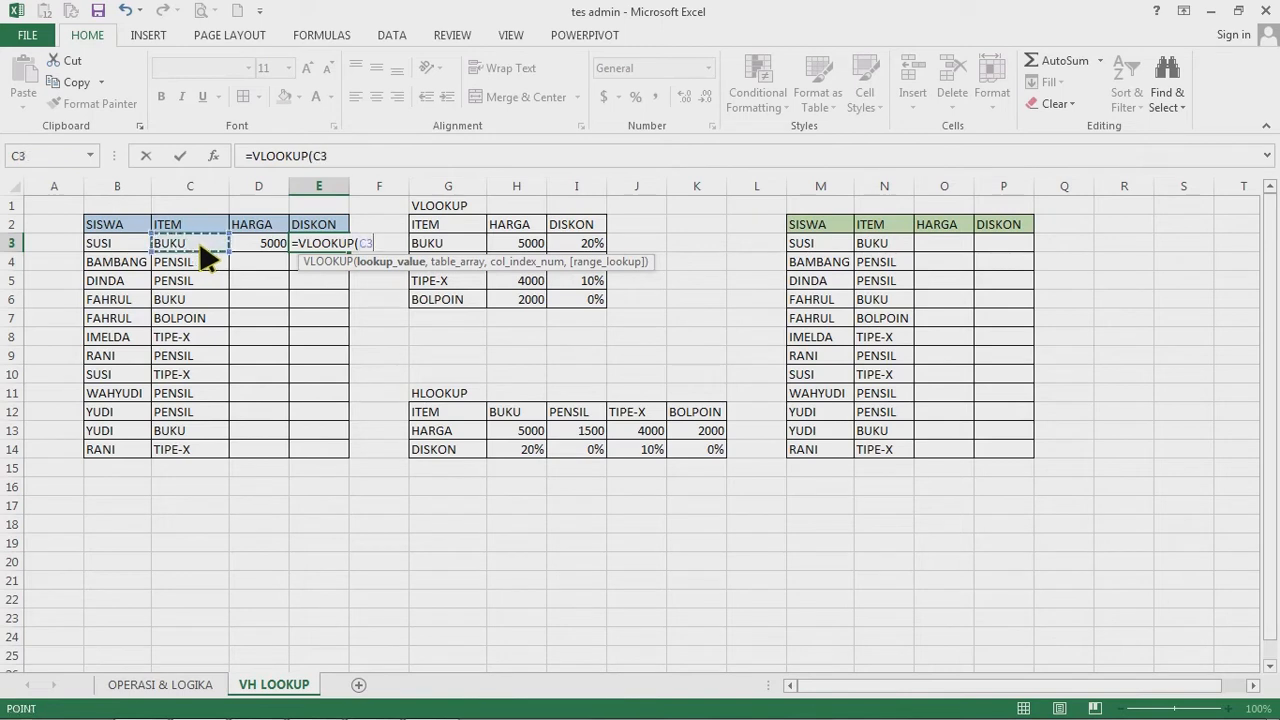
pyautogui.write(',')
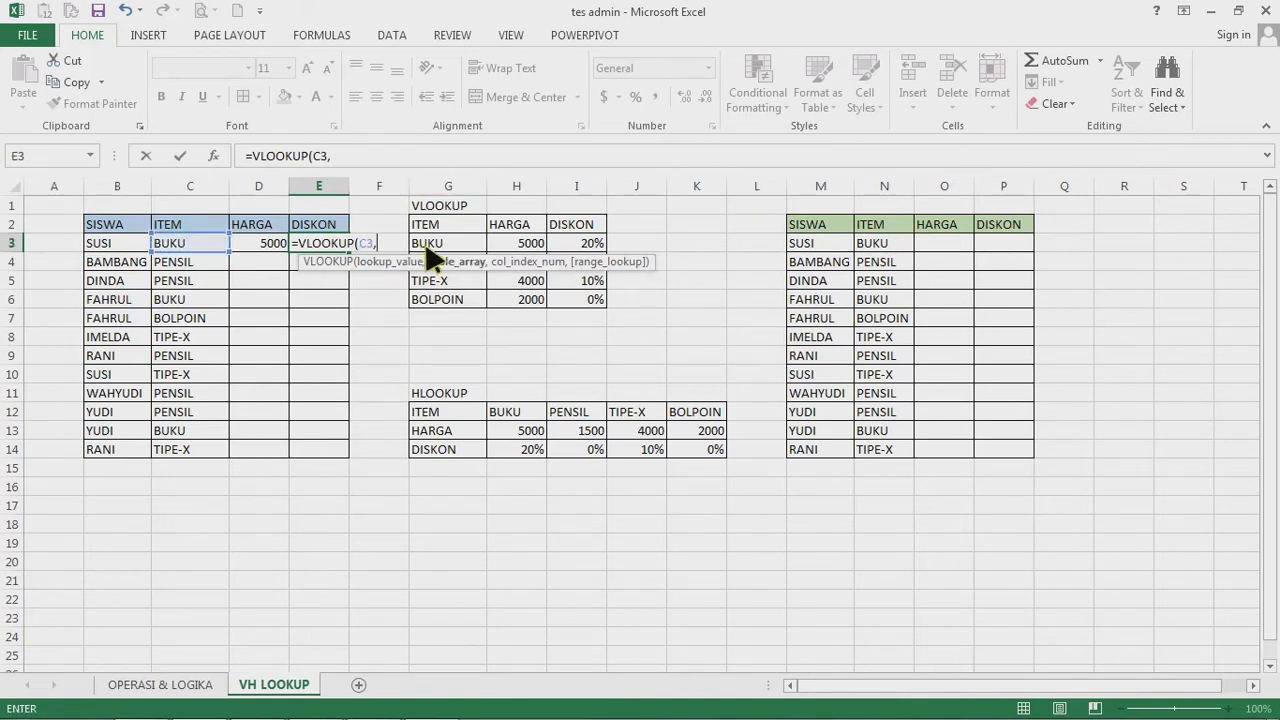
pyautogui.moveTo(436, 224); pyautogui.dragTo(587, 296)
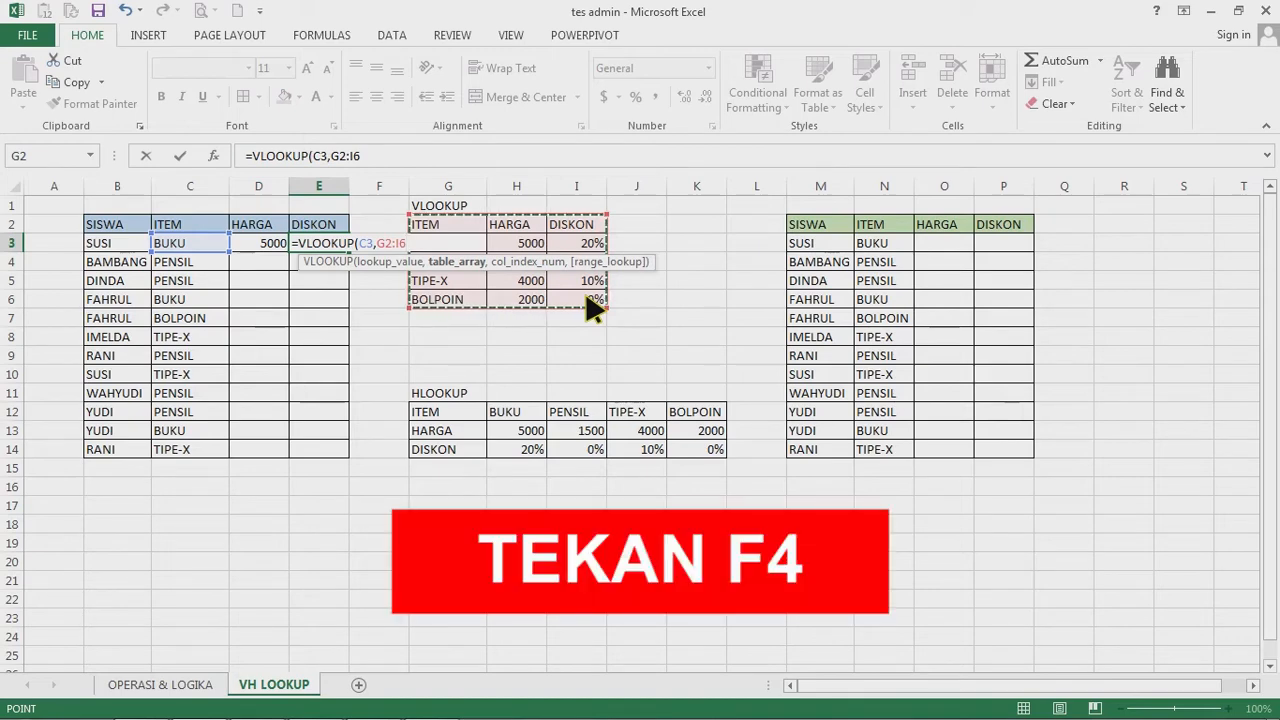
pyautogui.press('F4')
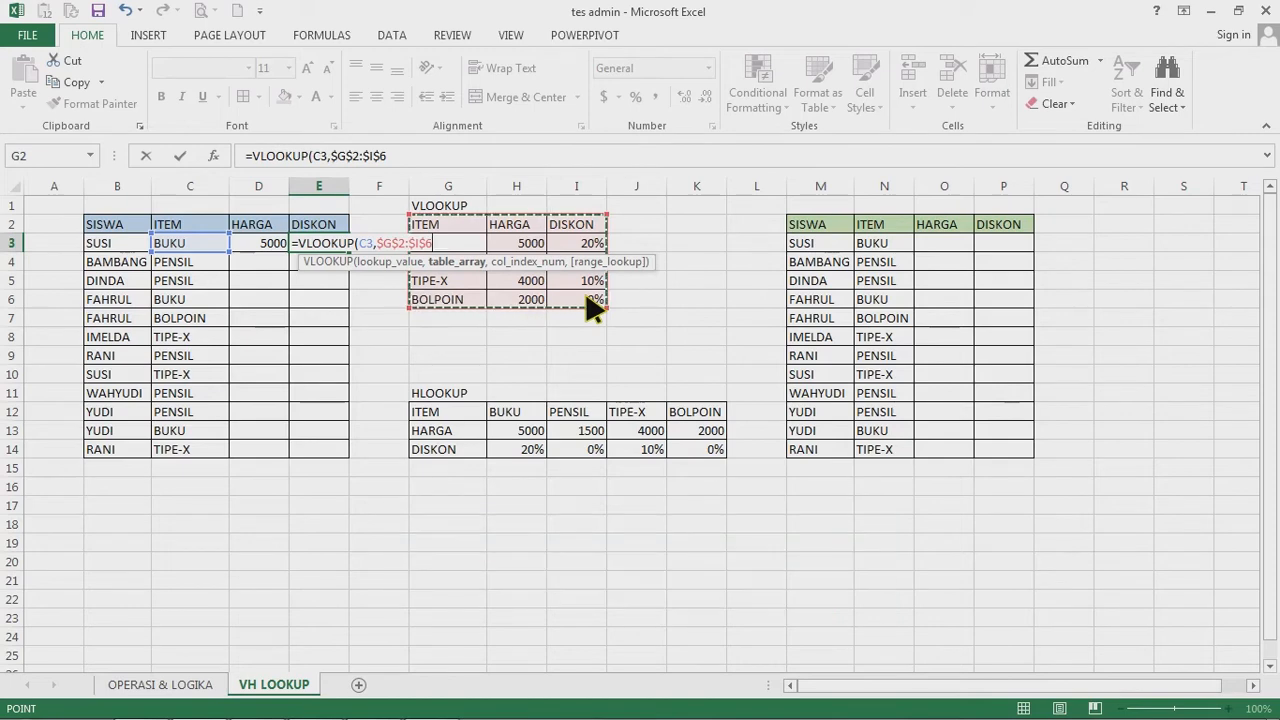
pyautogui.write(',3')
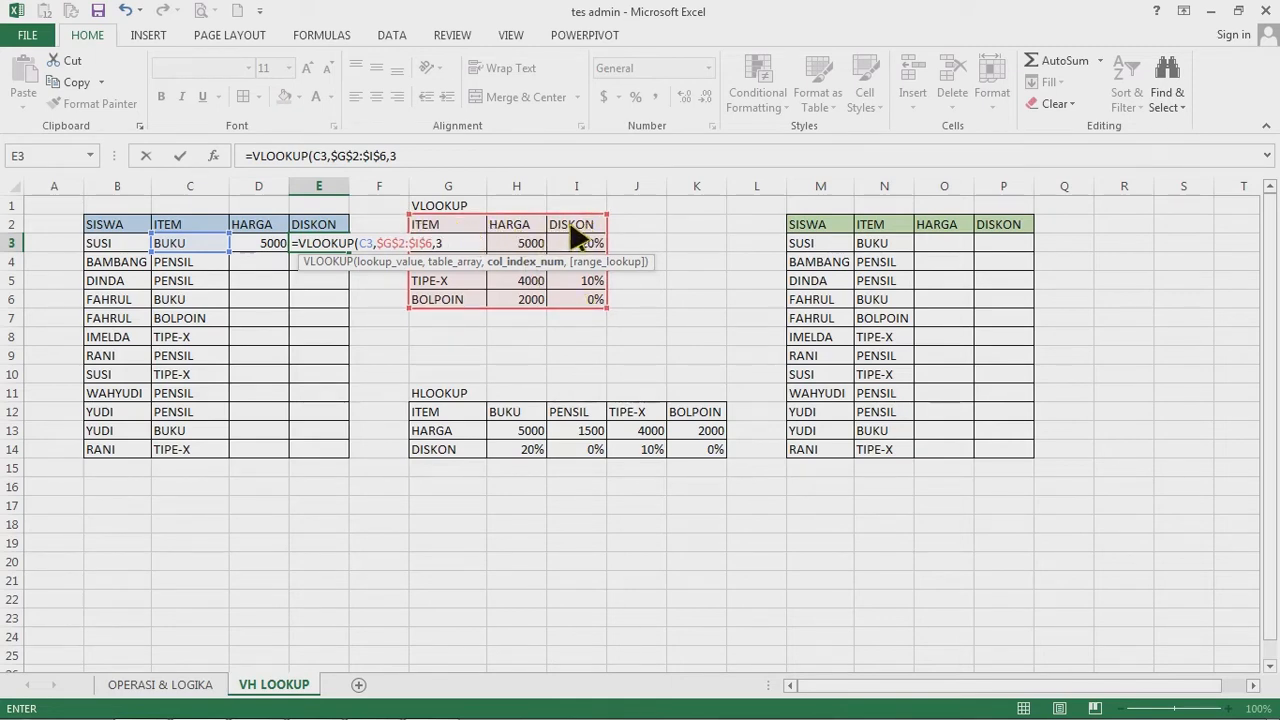
pyautogui.write(',')
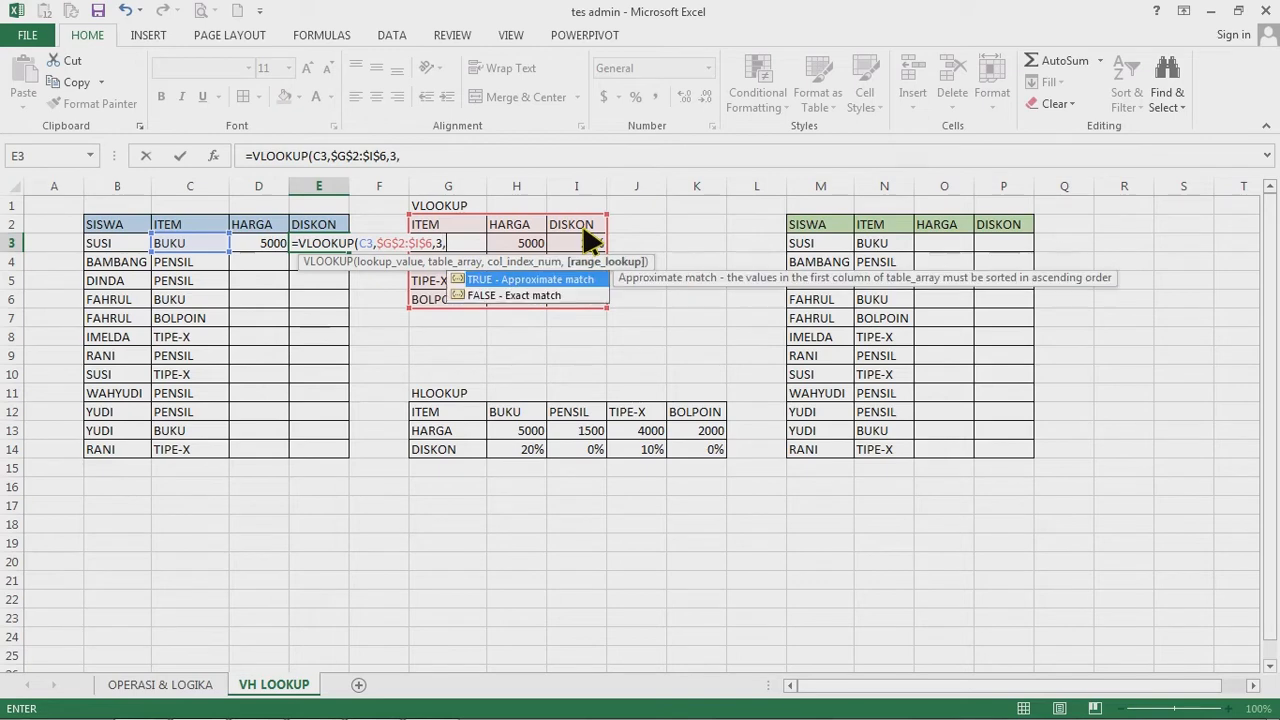
pyautogui.press('Down')
pyautogui.press('Tab')
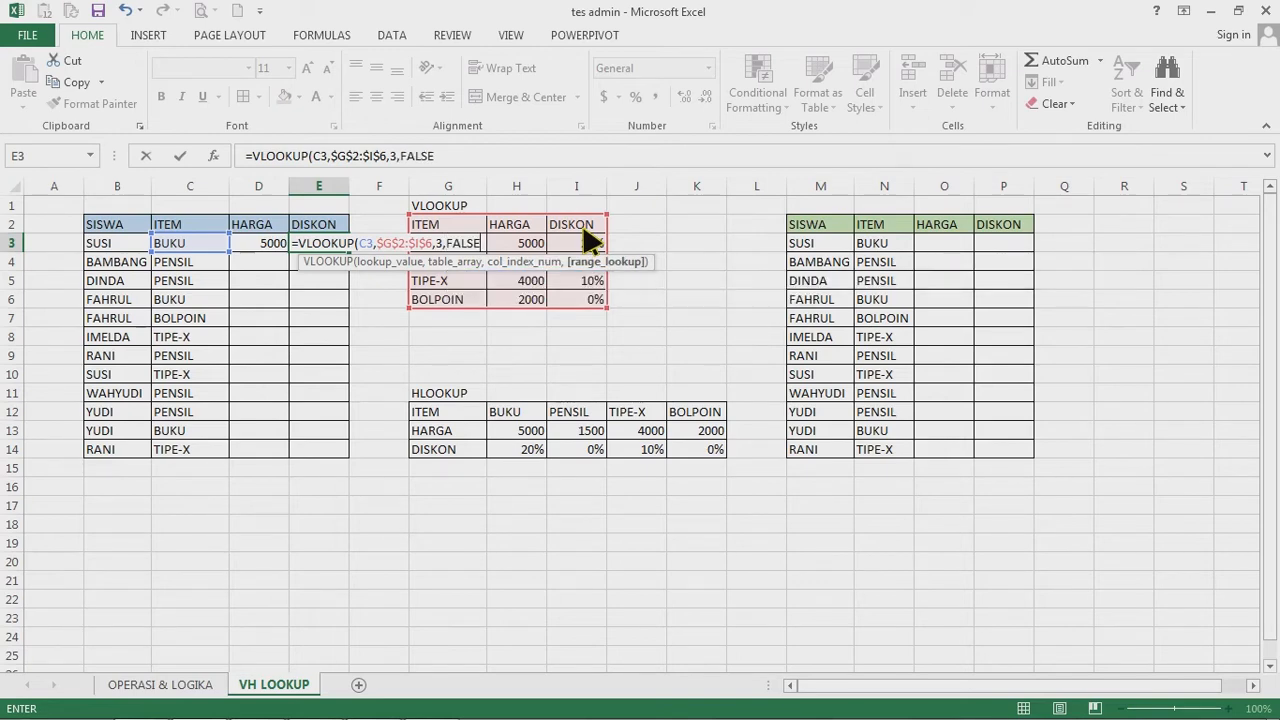
pyautogui.write(')')
pyautogui.press('Return')
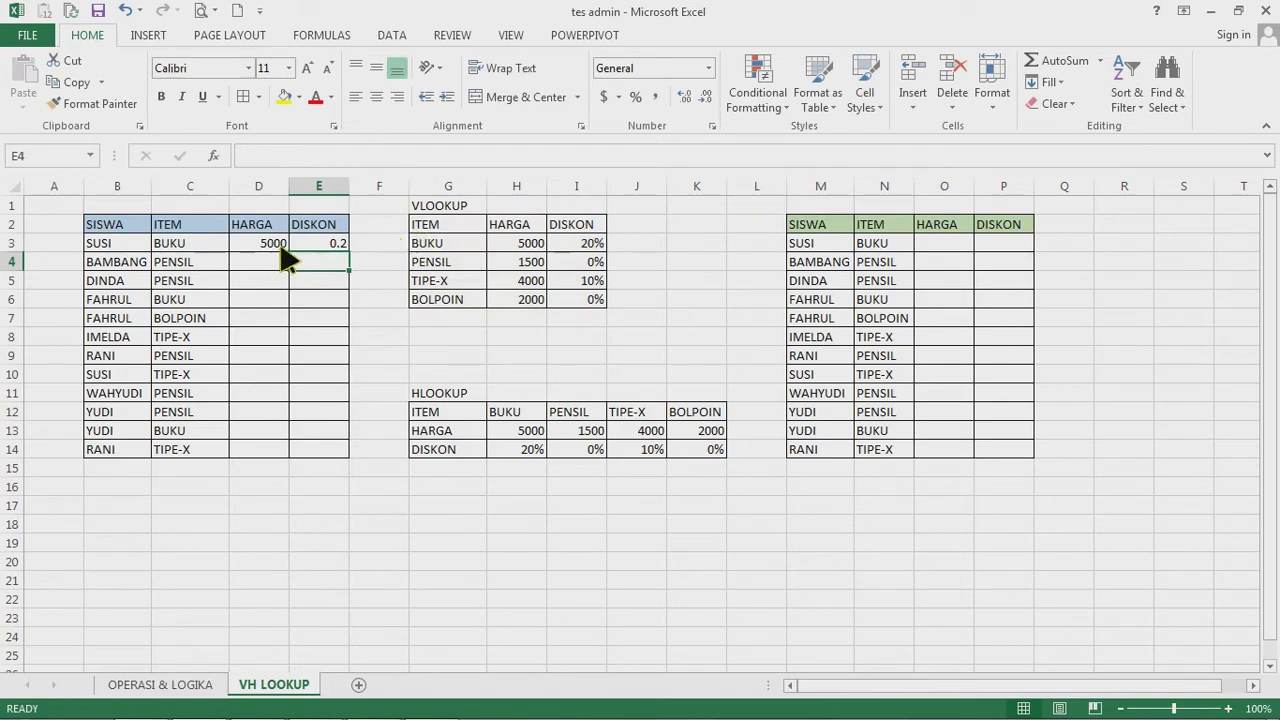
# - Fill the D3:E3 formulas down to row 14 and format the DISKON values in E3:E14 as percentages
pyautogui.moveTo(283, 248); pyautogui.dragTo(358, 466)
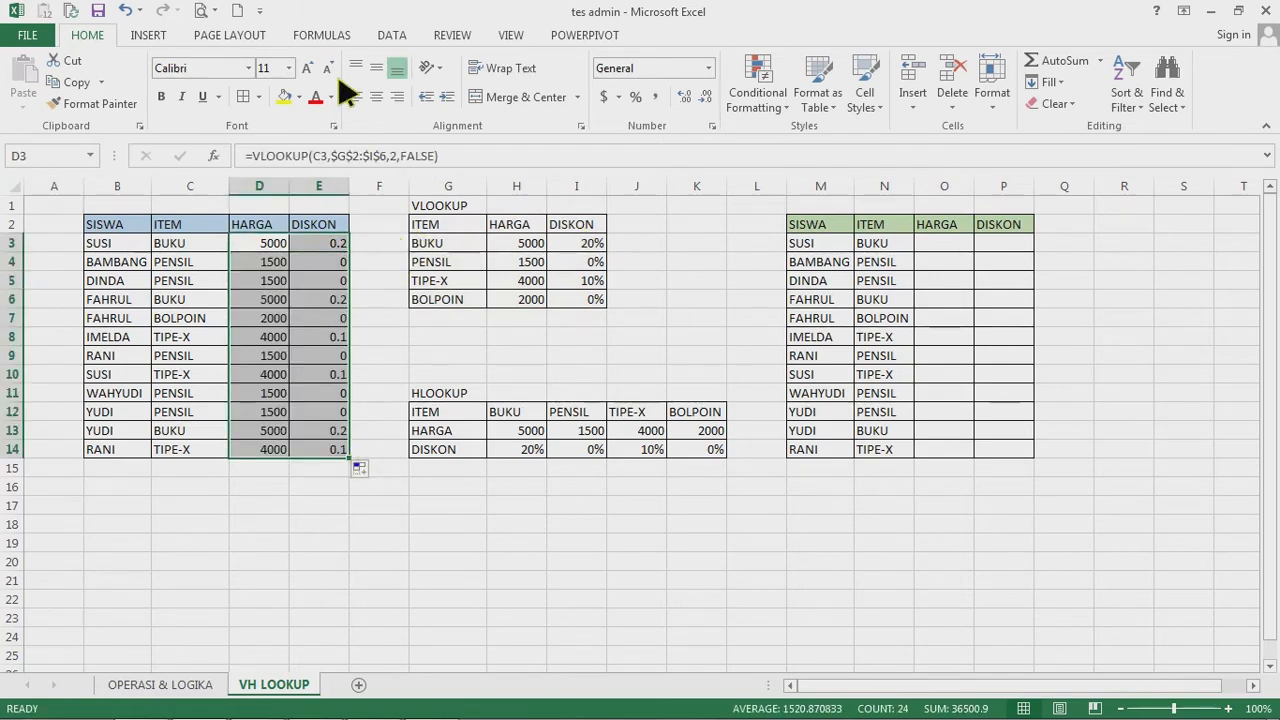
pyautogui.click(405, 336)
pyautogui.moveTo(337, 248); pyautogui.dragTo(337, 449)
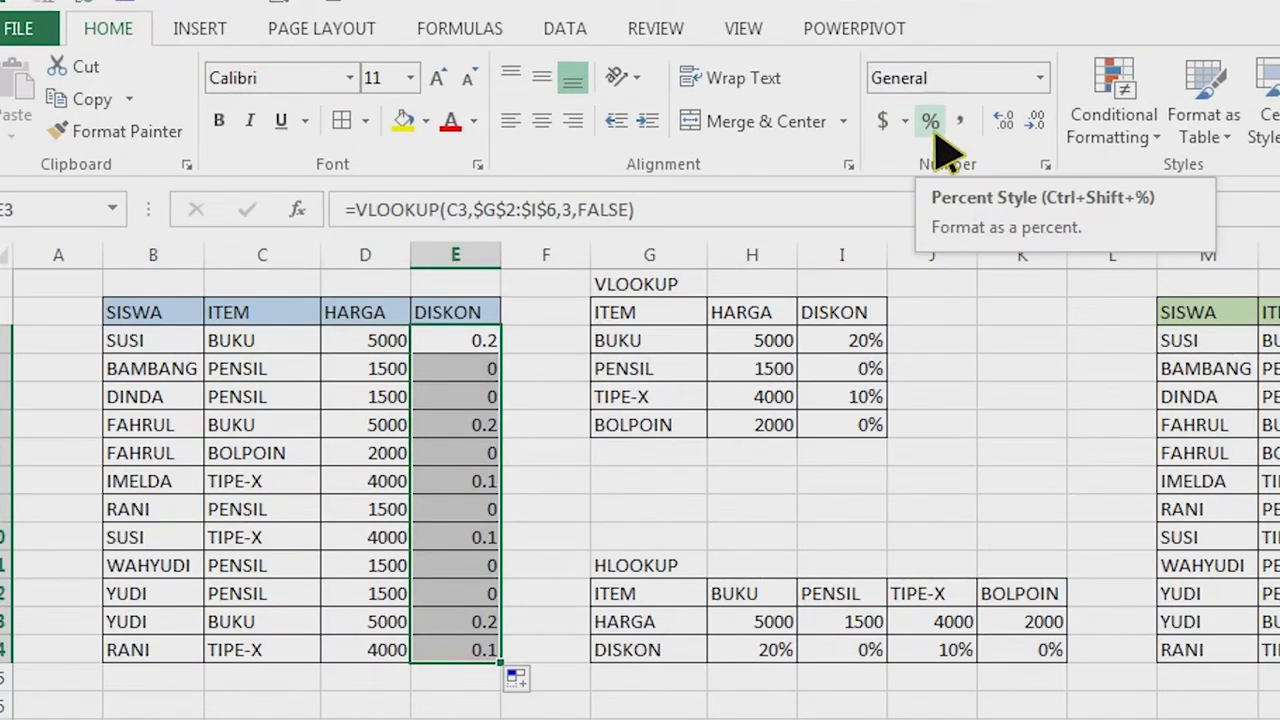
pyautogui.click(933, 128)
pyautogui.click(494, 481)
pyautogui.click(578, 490)
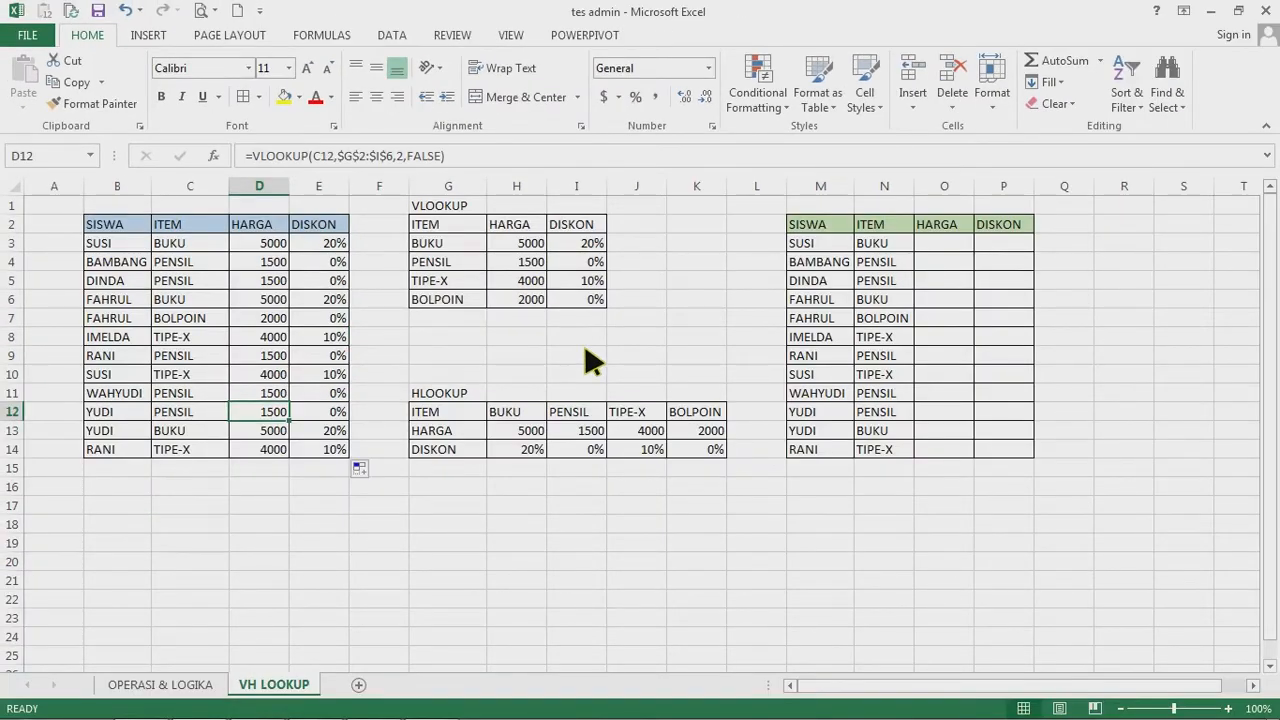
# - Compare the layout of the vertical reference table in G2:I6 with the horizontal HLOOKUP reference table in G12:K14
pyautogui.click(456, 395)
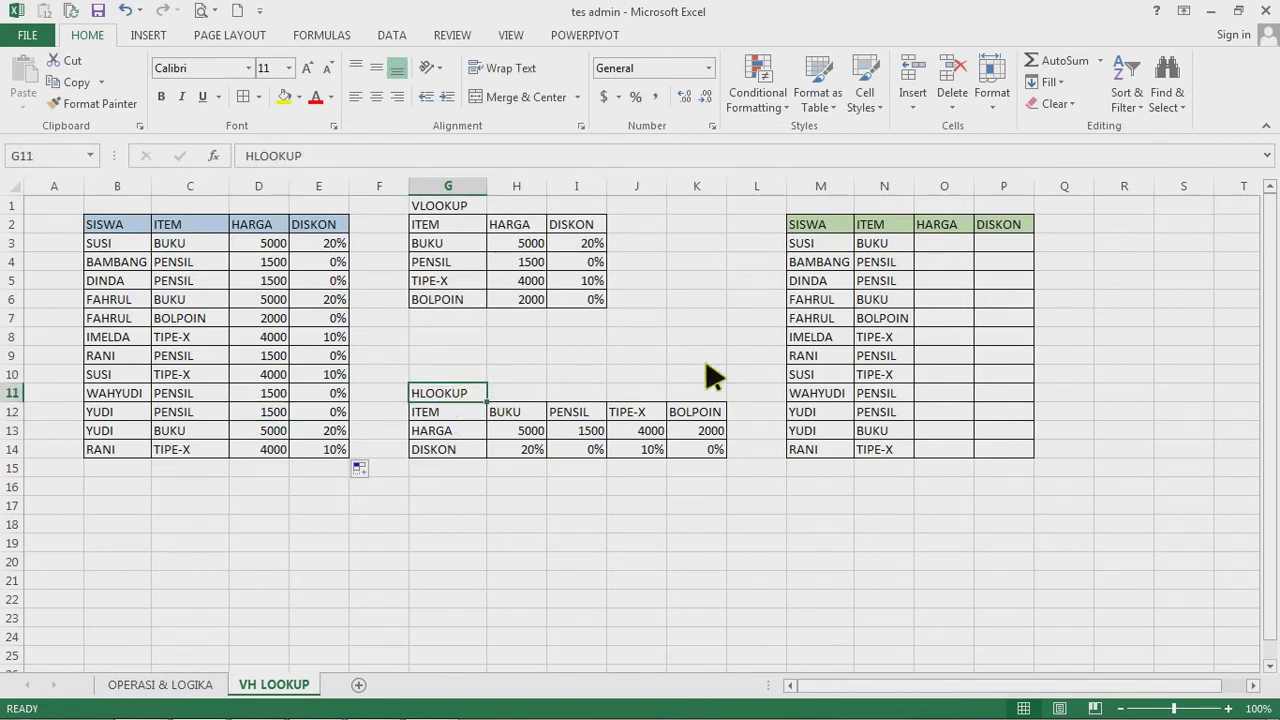
pyautogui.click(926, 247)
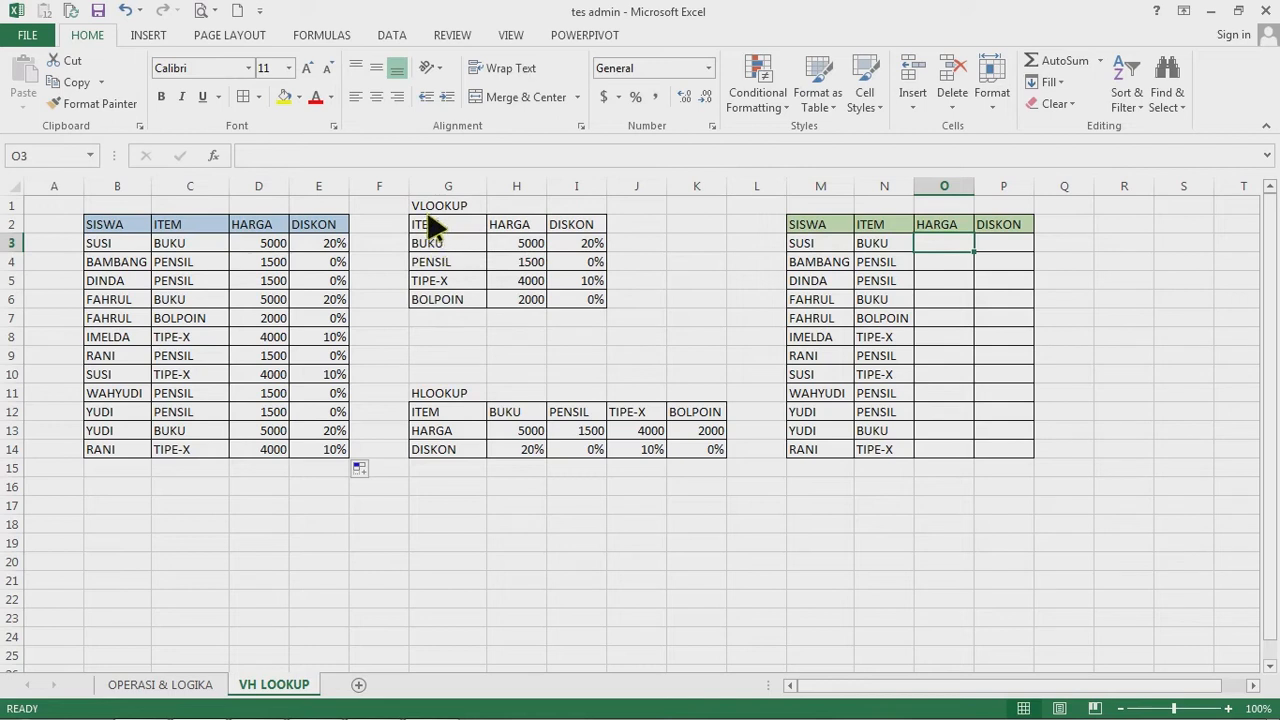
pyautogui.moveTo(428, 228); pyautogui.dragTo(609, 310)
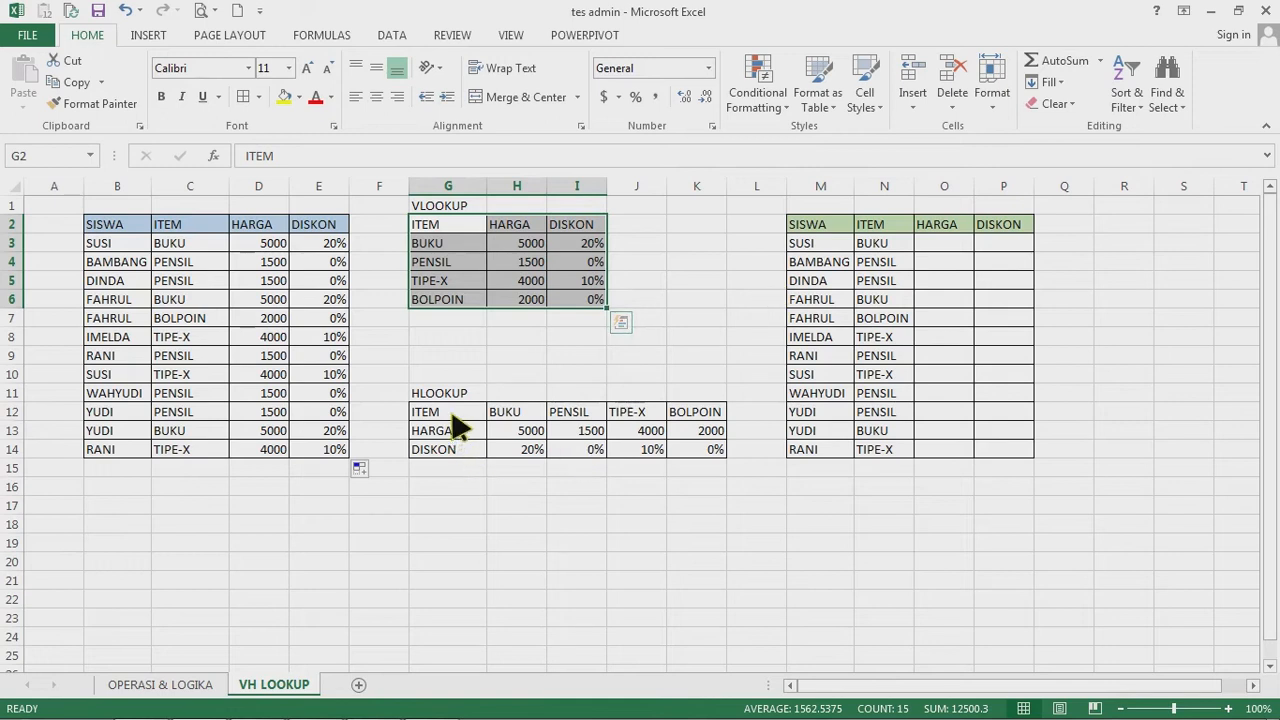
pyautogui.moveTo(460, 418); pyautogui.dragTo(706, 458)
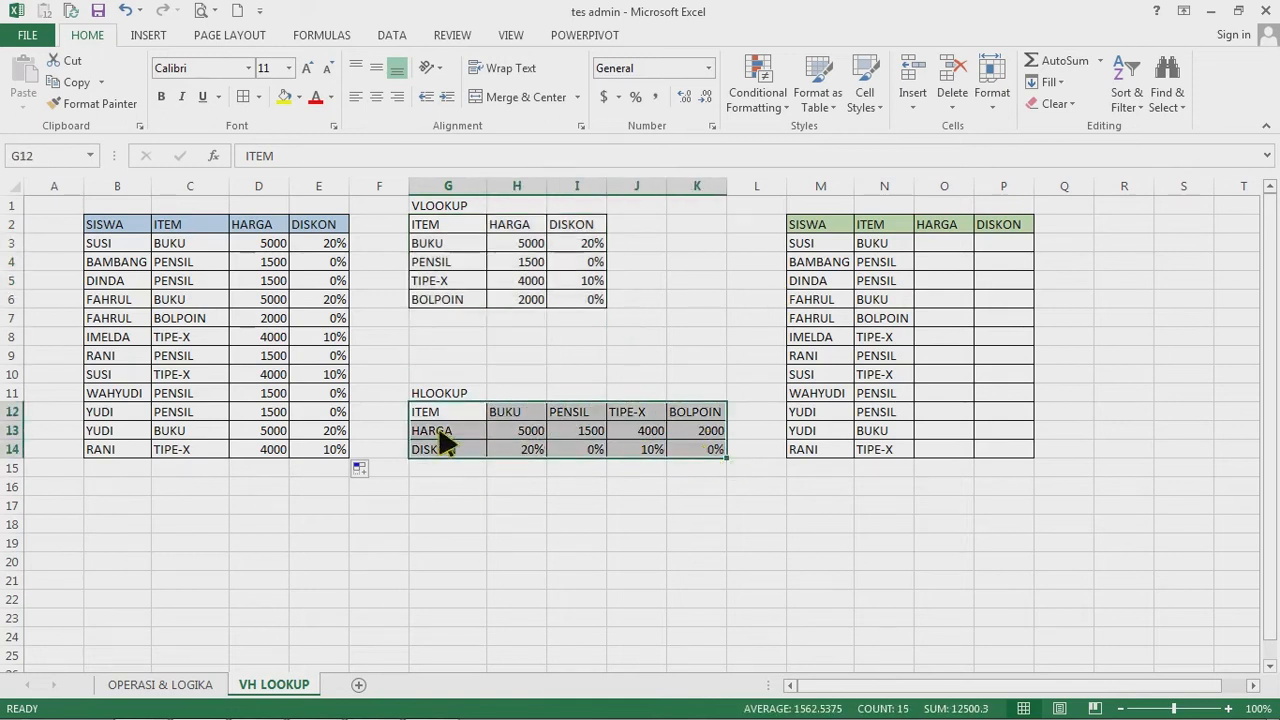
# - Enter =HLOOKUP(N3,$G$12:$K$14,2,FALSE) in O3 as the first HARGA formula of the green-headed student table
pyautogui.click(948, 247)
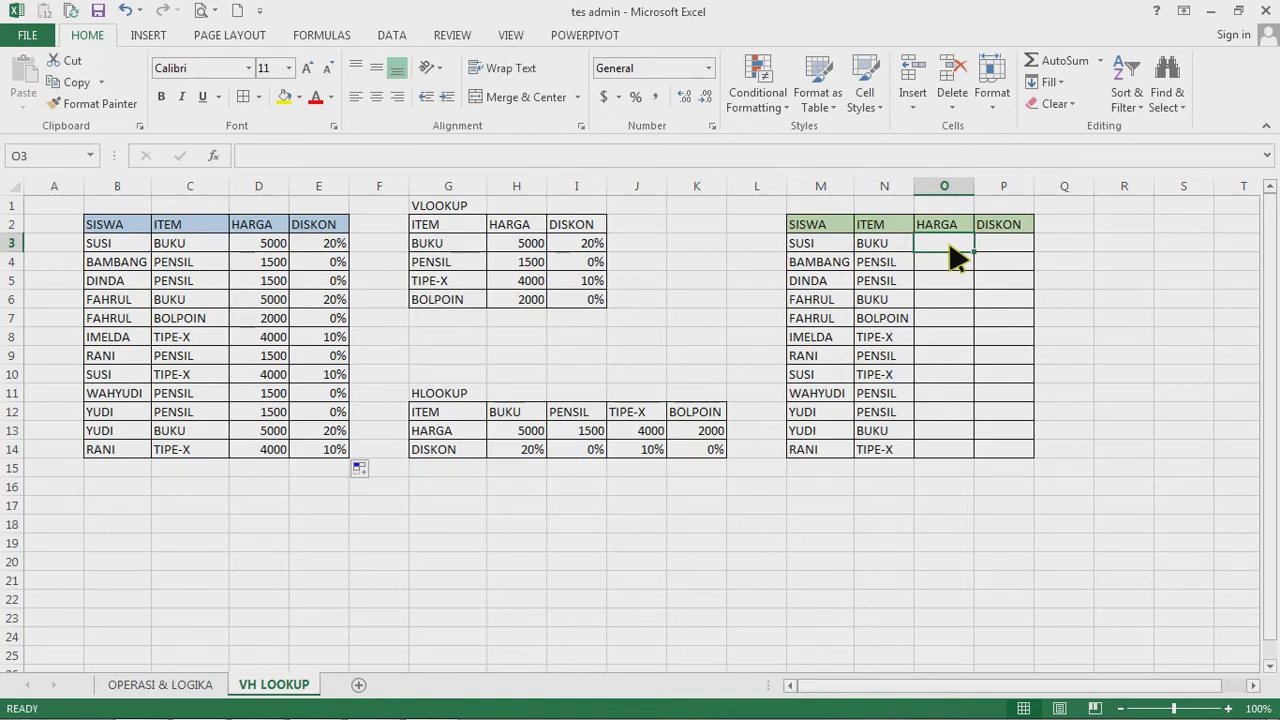
pyautogui.write('=H')
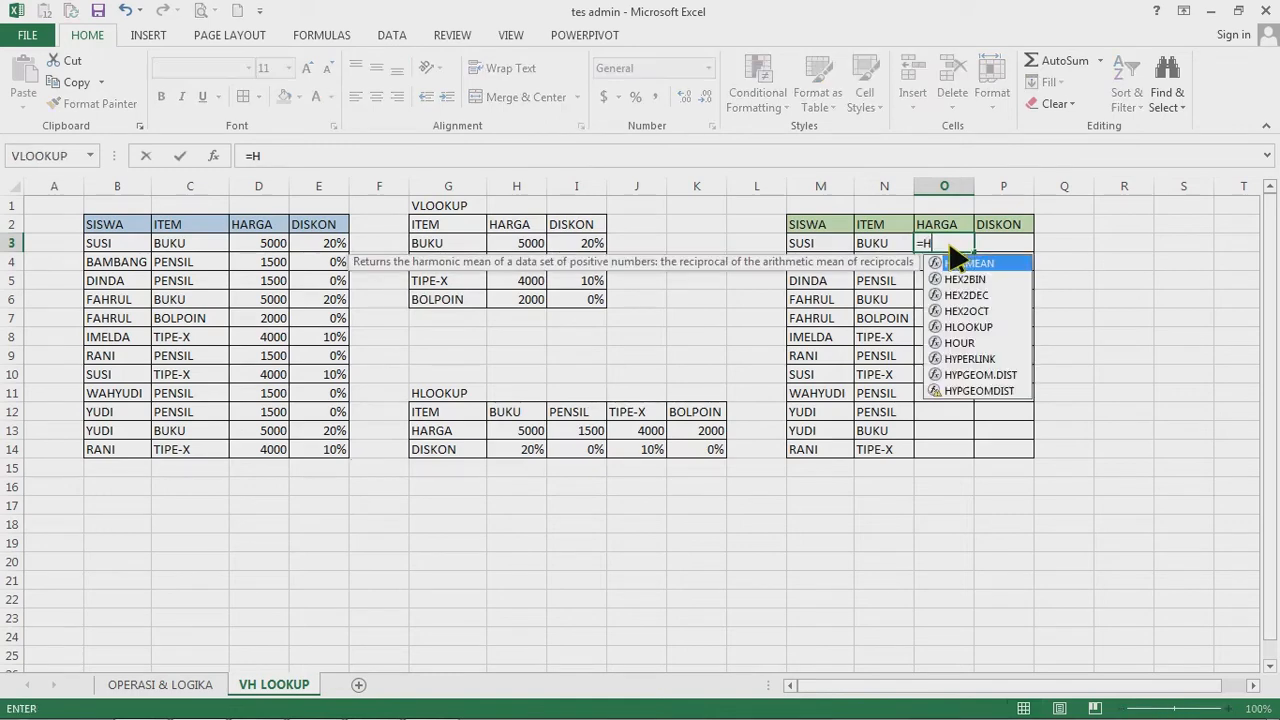
pyautogui.write('LO')
pyautogui.press('Tab')
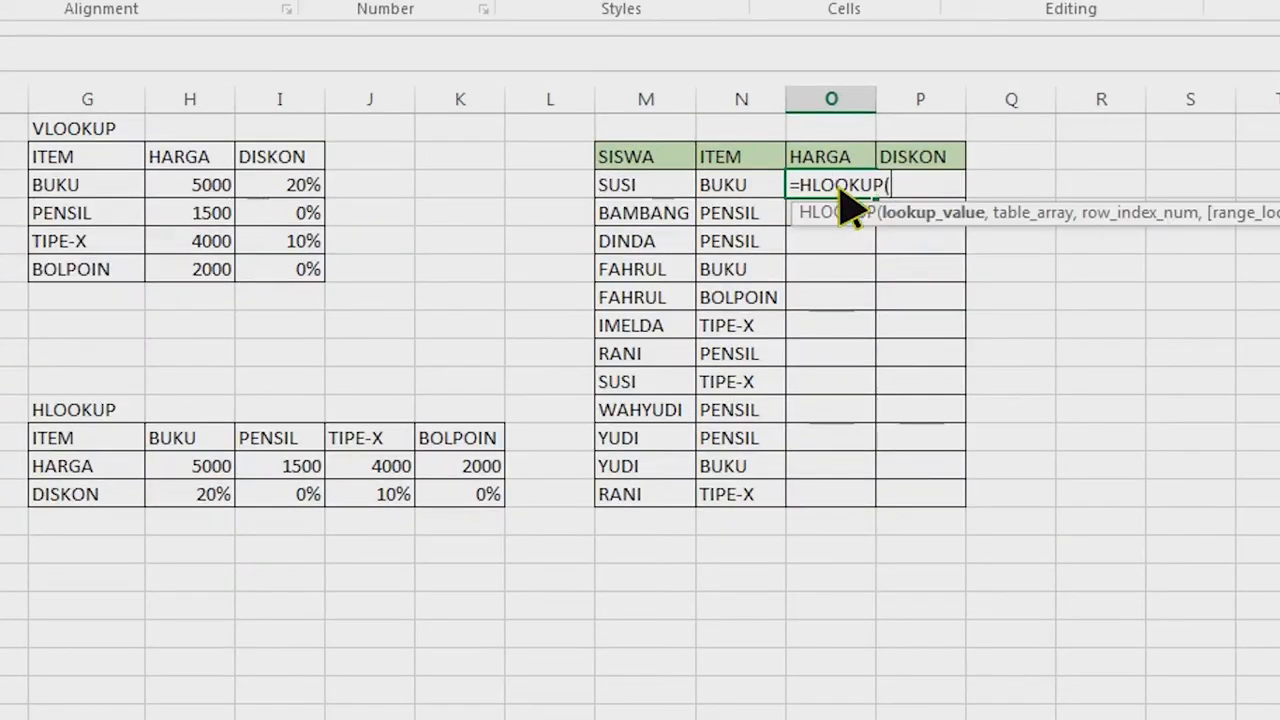
pyautogui.click(735, 190)
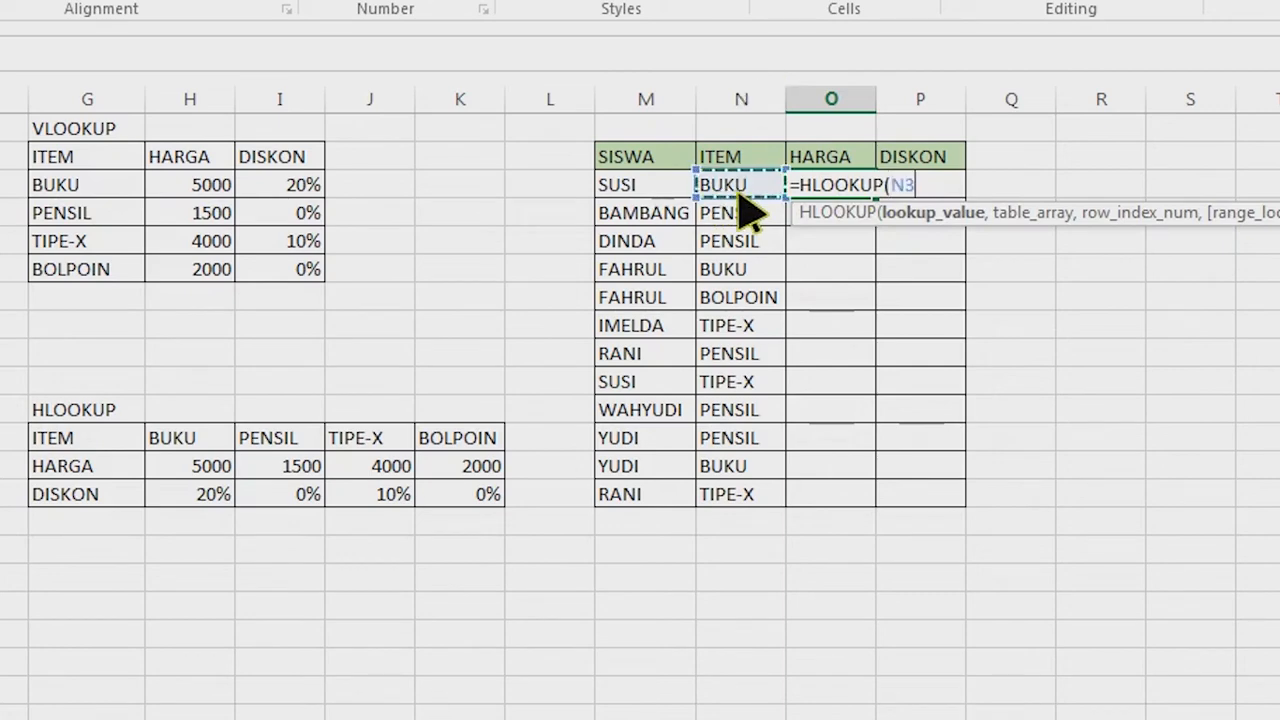
pyautogui.write(',')
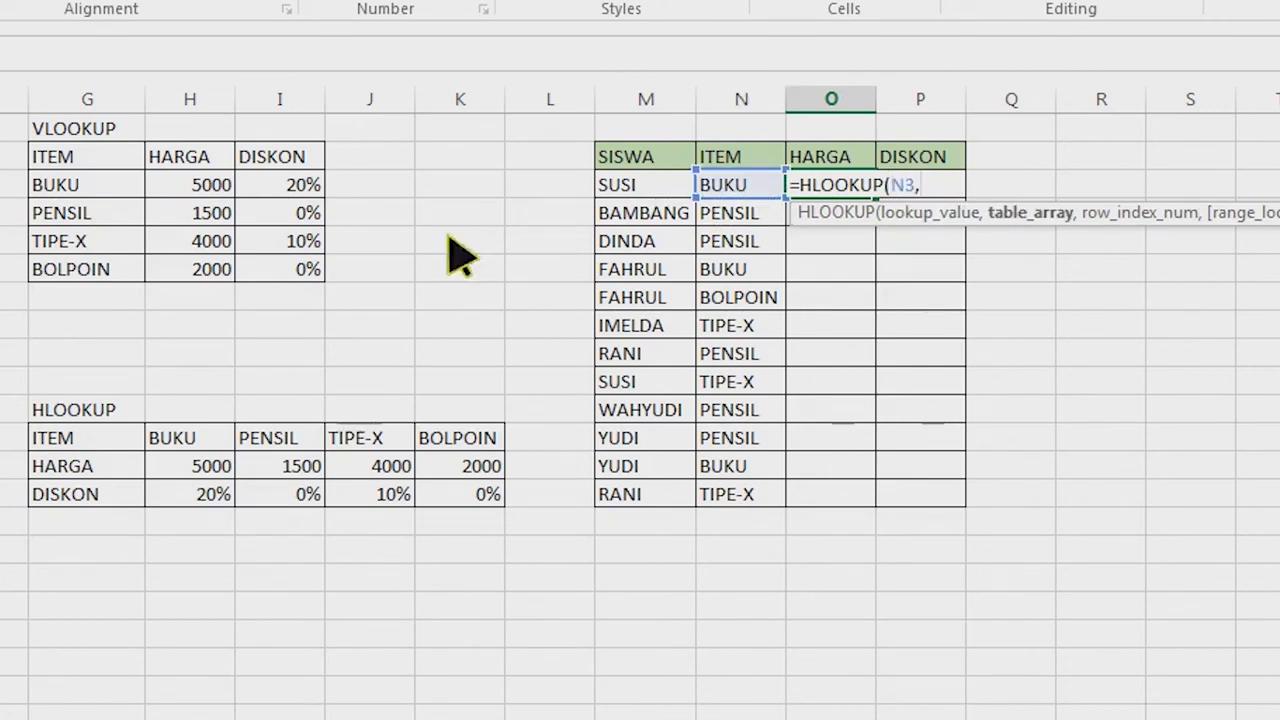
pyautogui.moveTo(88, 440); pyautogui.dragTo(470, 510)
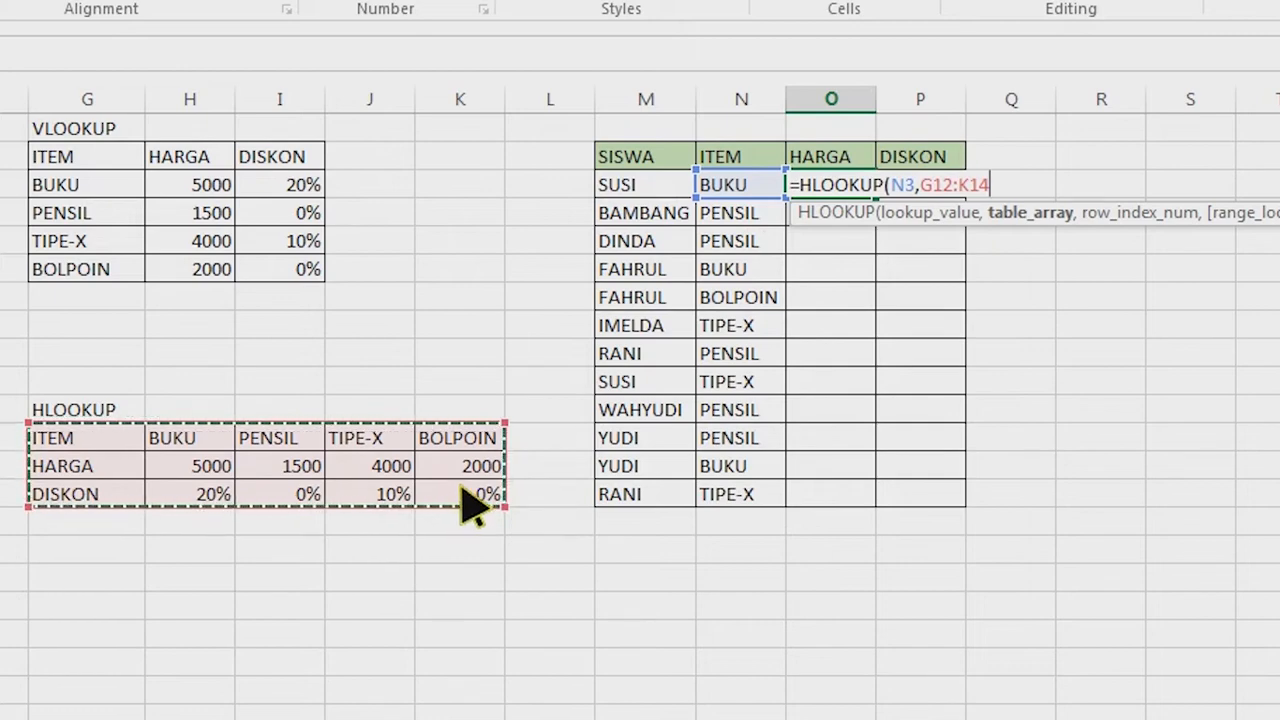
pyautogui.press('F4')
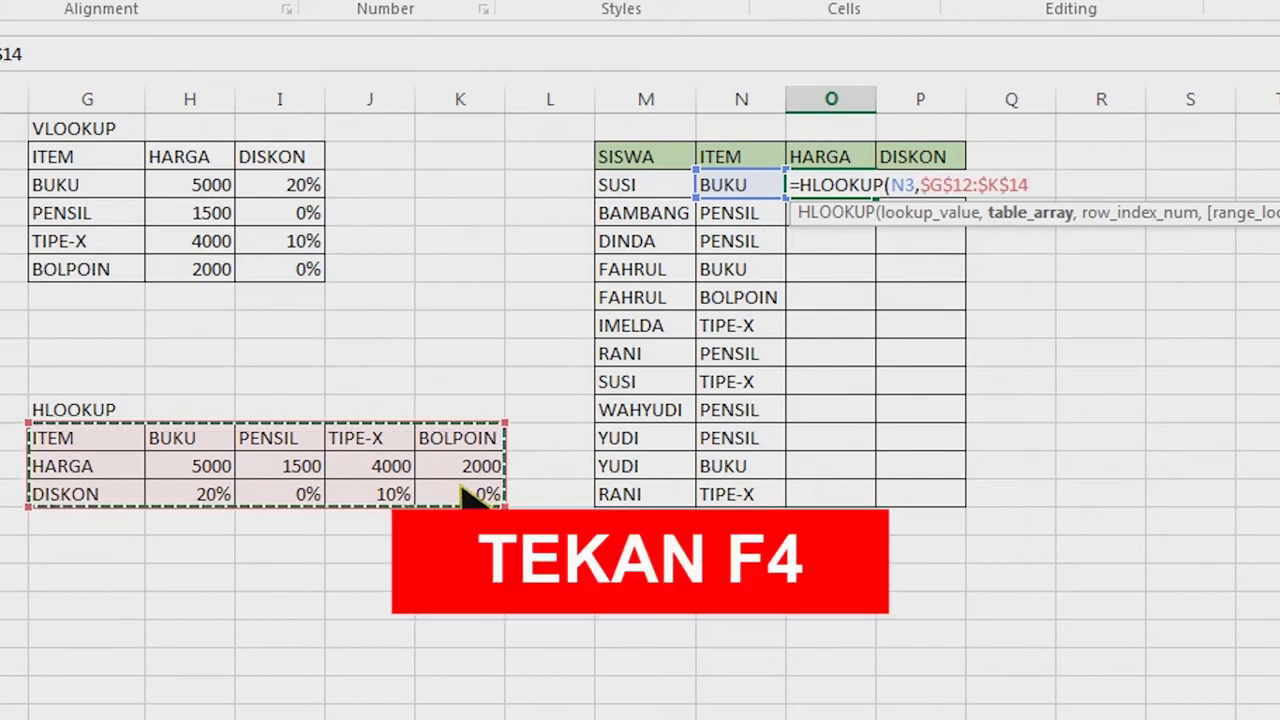
pyautogui.write(',')
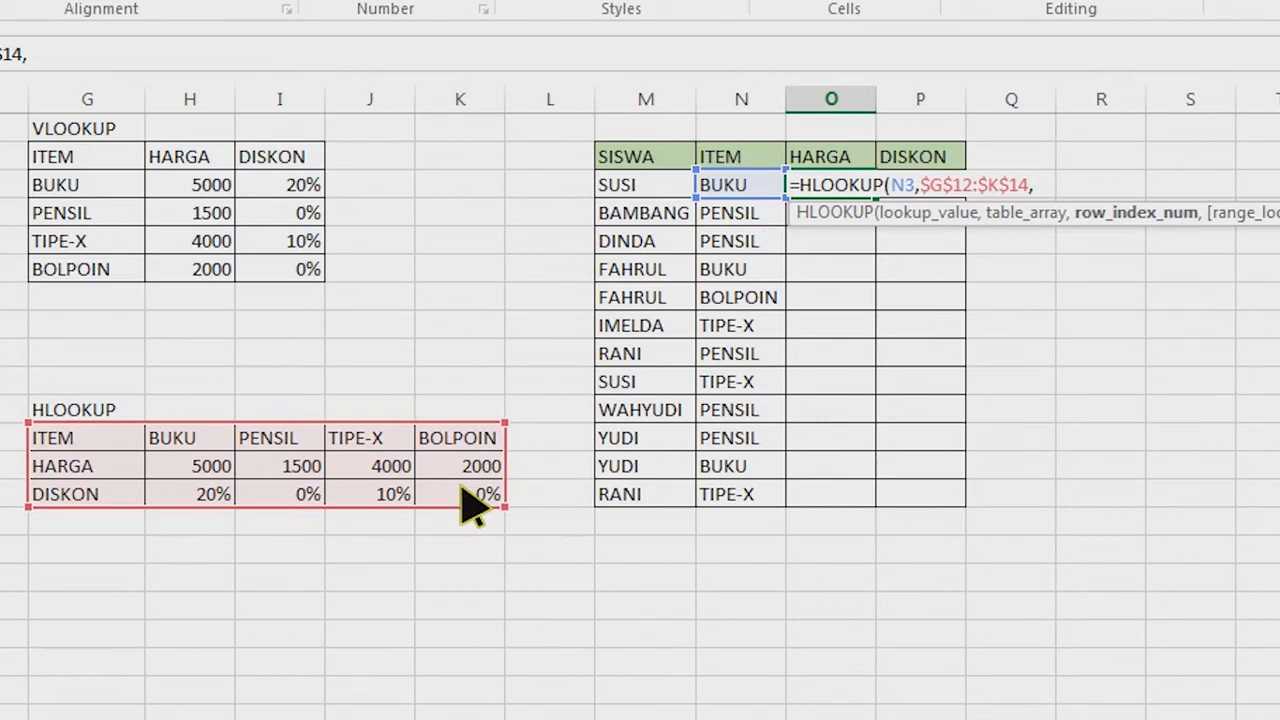
pyautogui.write('2')
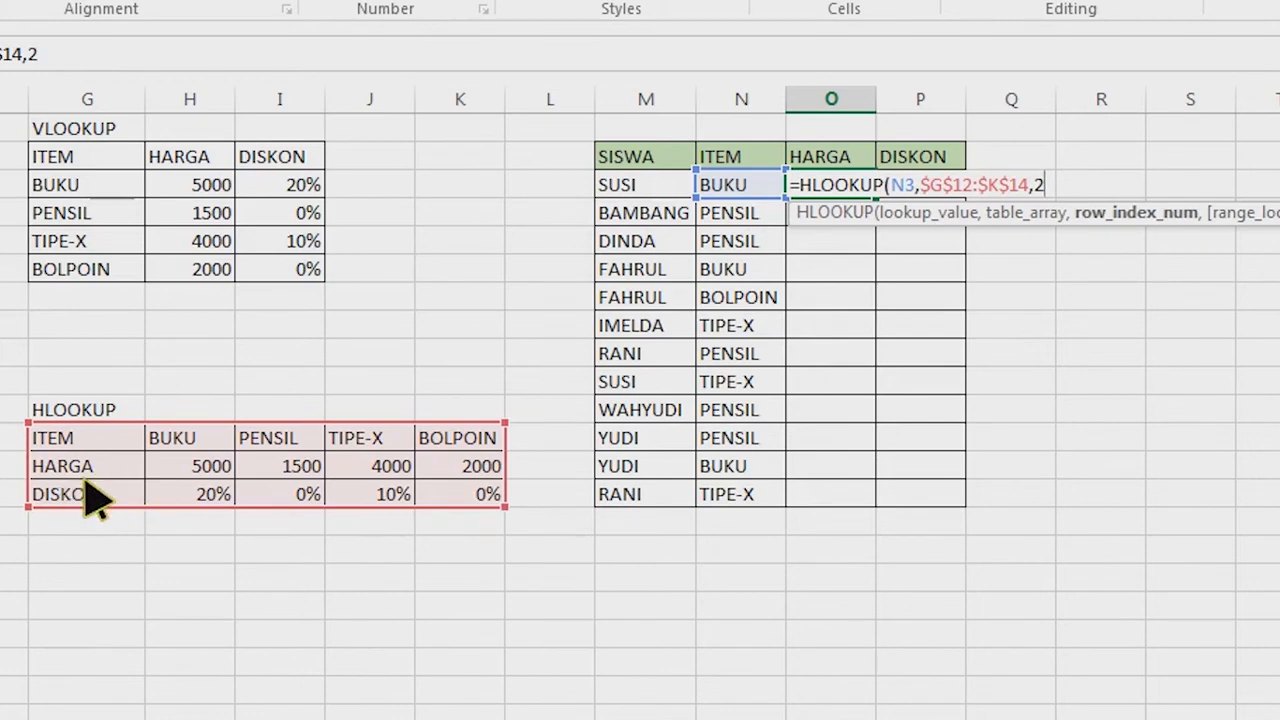
pyautogui.write(',')
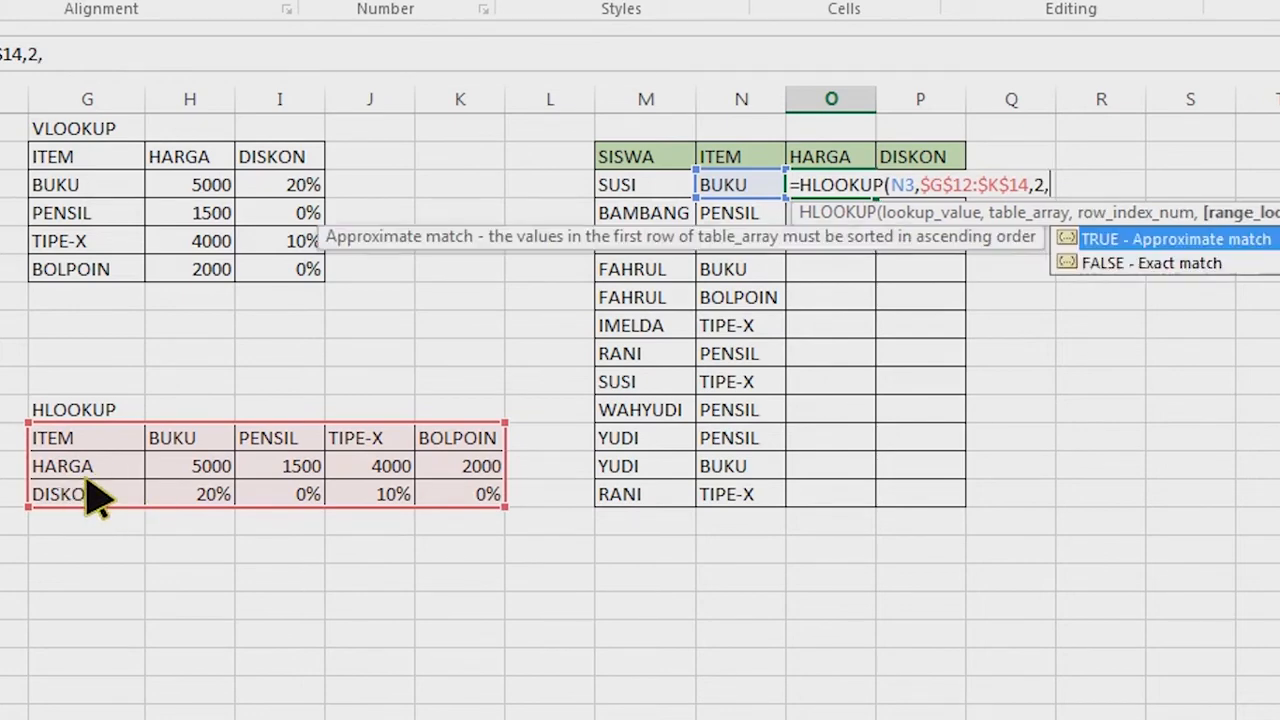
pyautogui.press('Down')
pyautogui.press('Tab')
pyautogui.write(')')
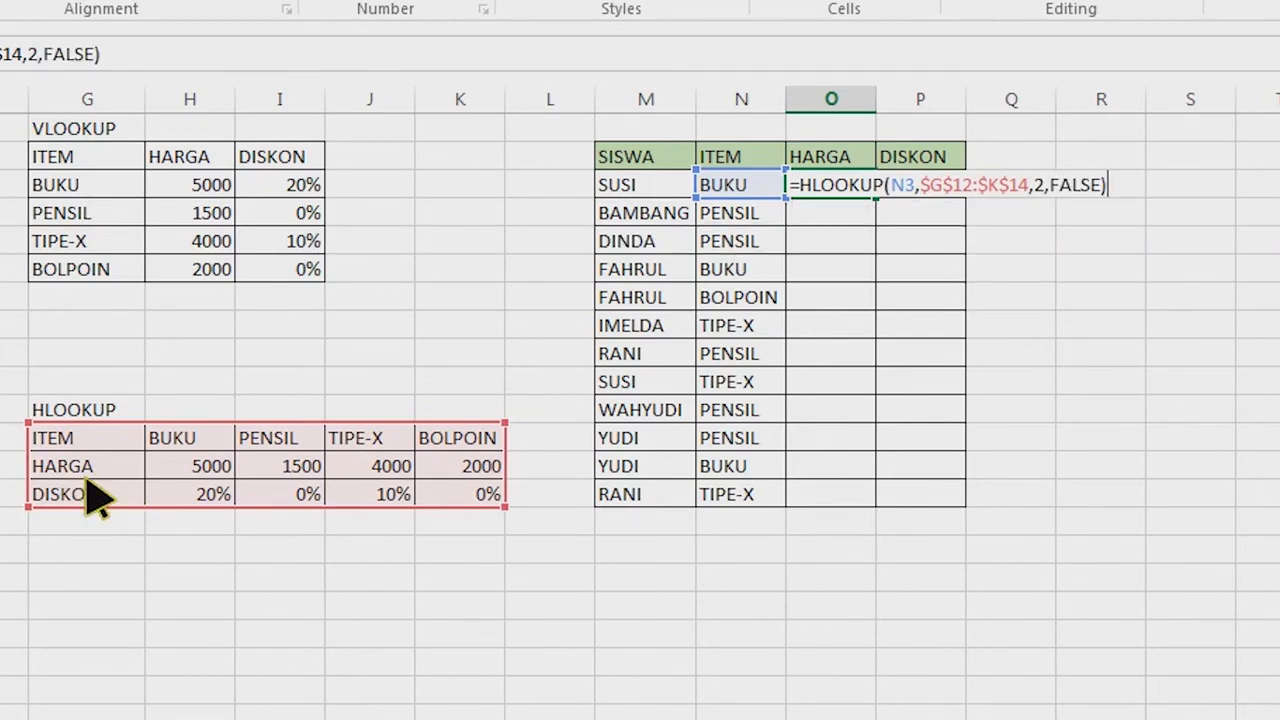
pyautogui.press('Return')
# - Enter =HLOOKUP(N3,$G$12:$K$14,3,FALSE) in P3 as the first DISKON formula of the green-headed student table
pyautogui.press('Up')
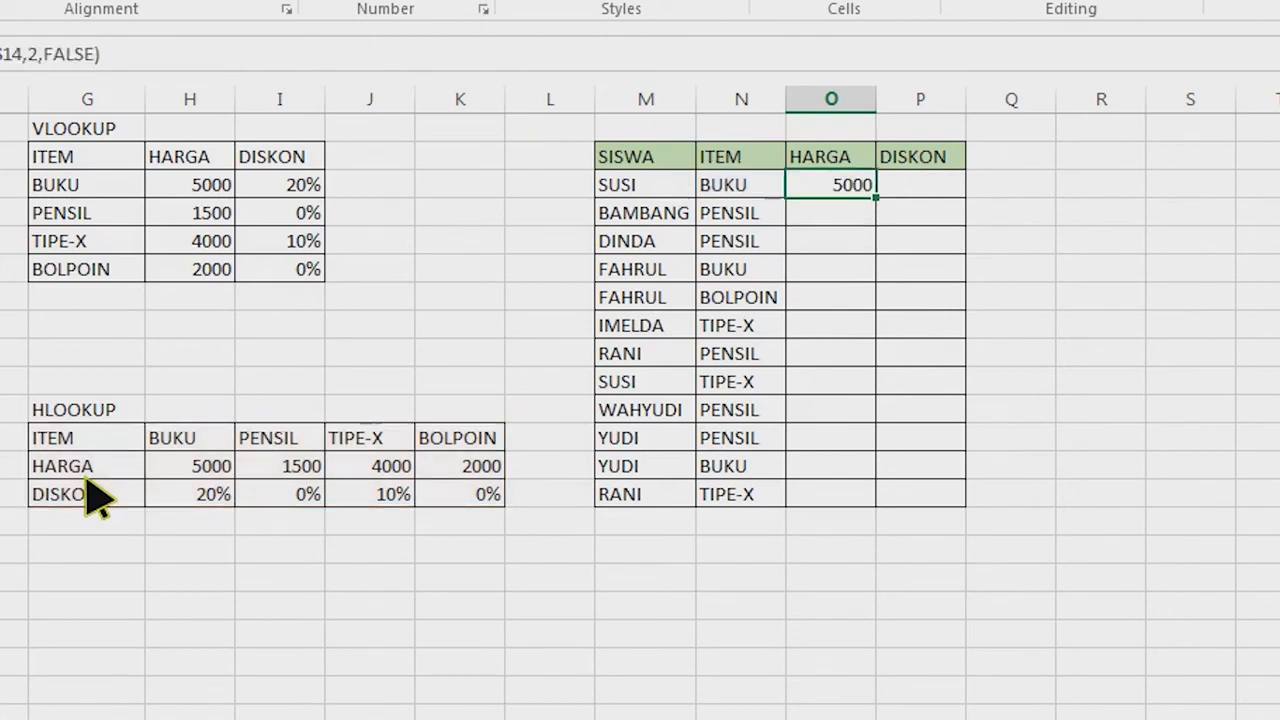
pyautogui.press('Right')
pyautogui.write('=')
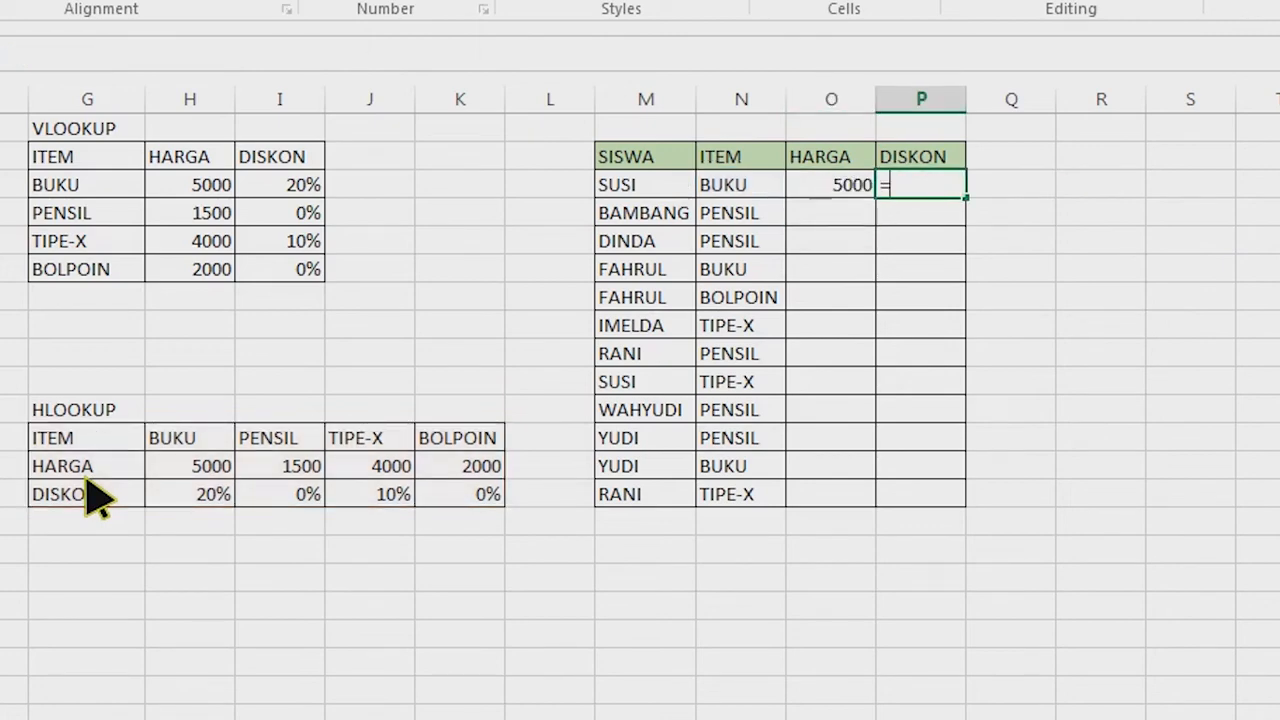
pyautogui.write('HLOOKUP(')
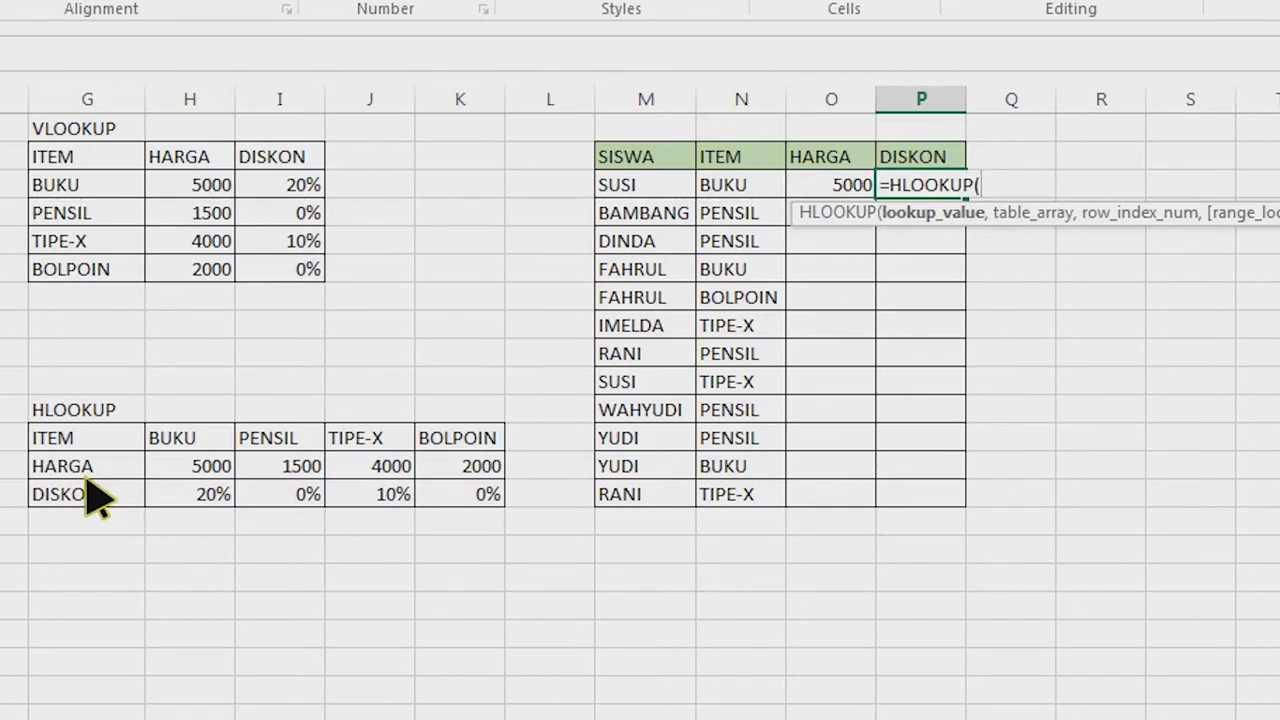
pyautogui.click(729, 192)
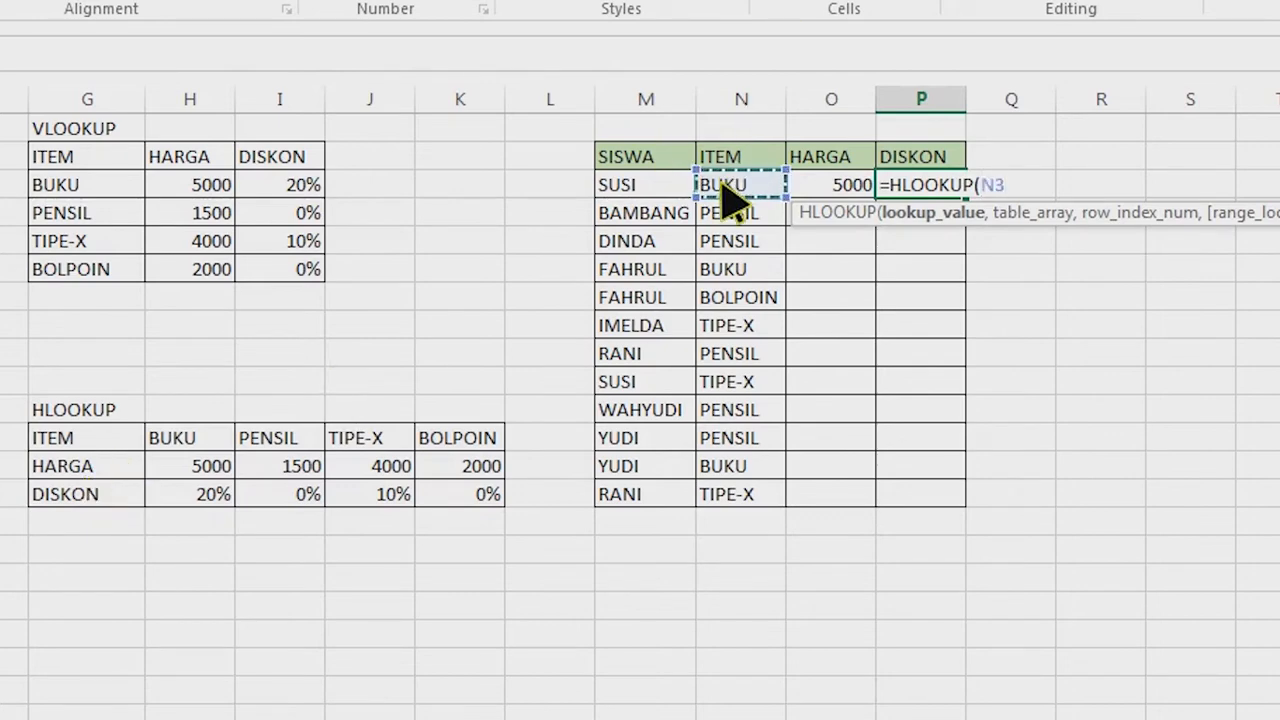
pyautogui.write(',')
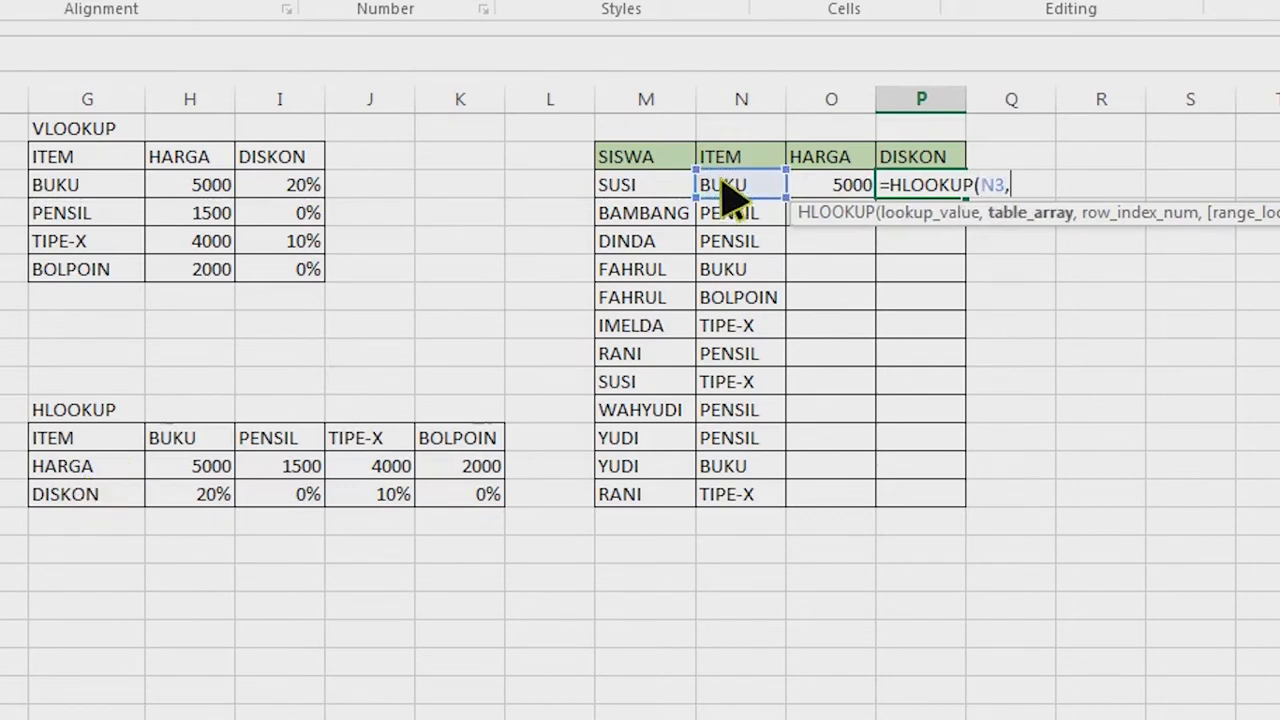
pyautogui.moveTo(86, 447); pyautogui.dragTo(462, 492)
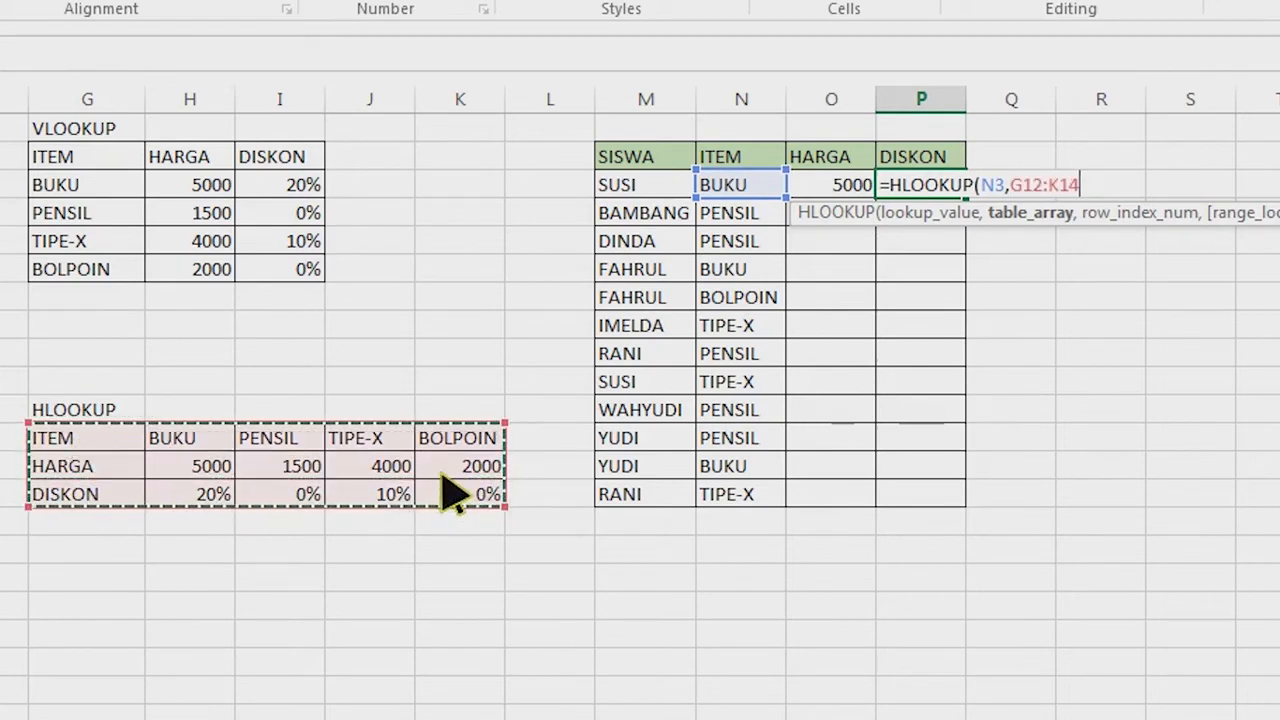
pyautogui.press('F4')
pyautogui.write(',')
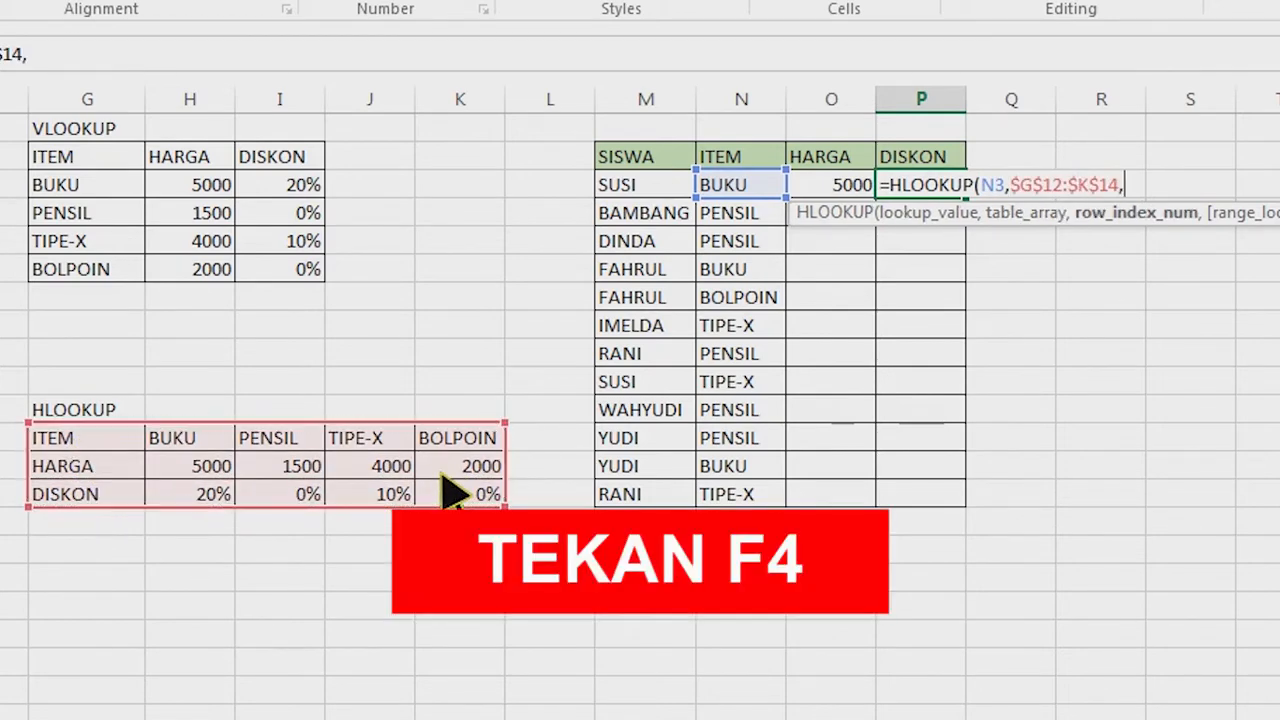
pyautogui.write('3')
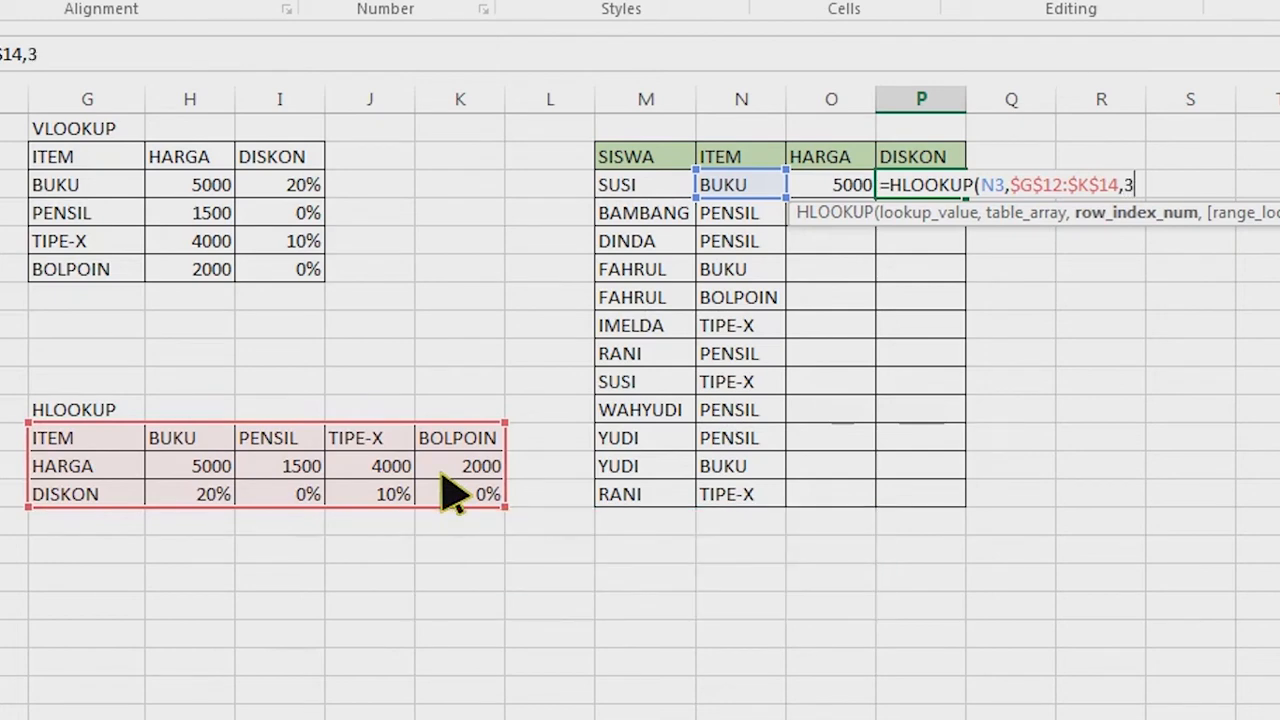
pyautogui.write(',')
pyautogui.press('Down')
pyautogui.press('Tab')
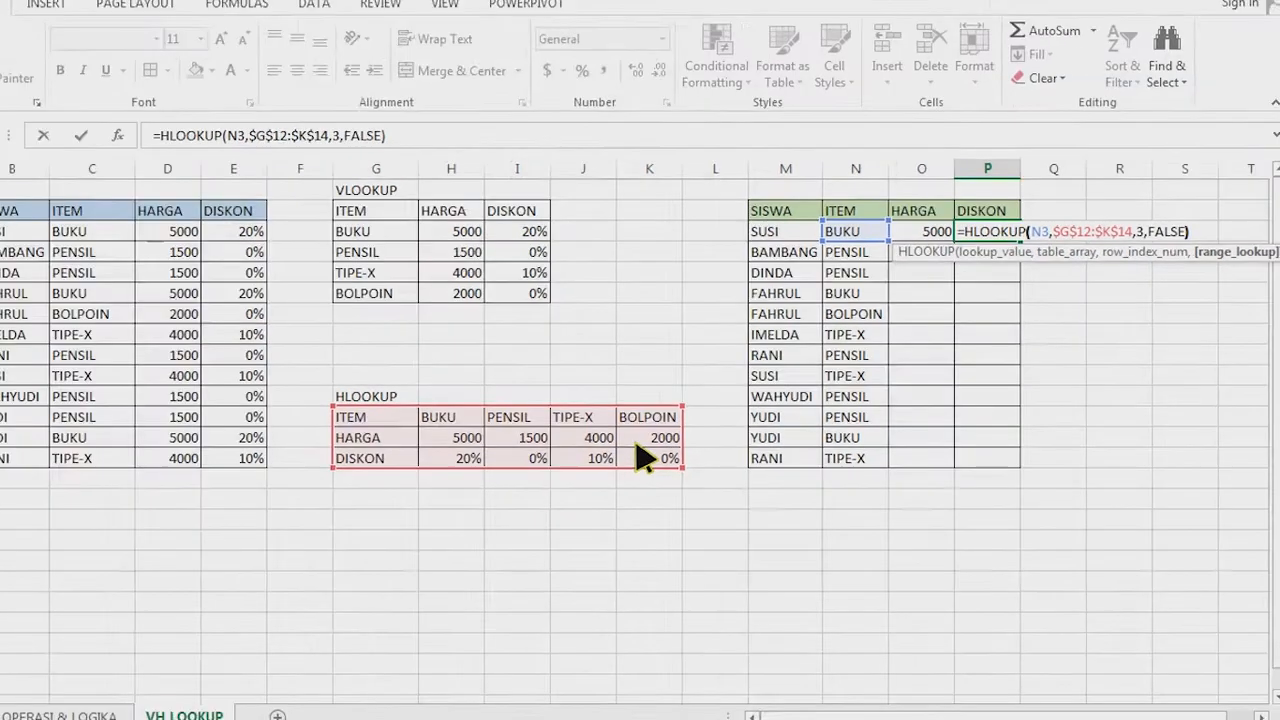
pyautogui.press('Return')
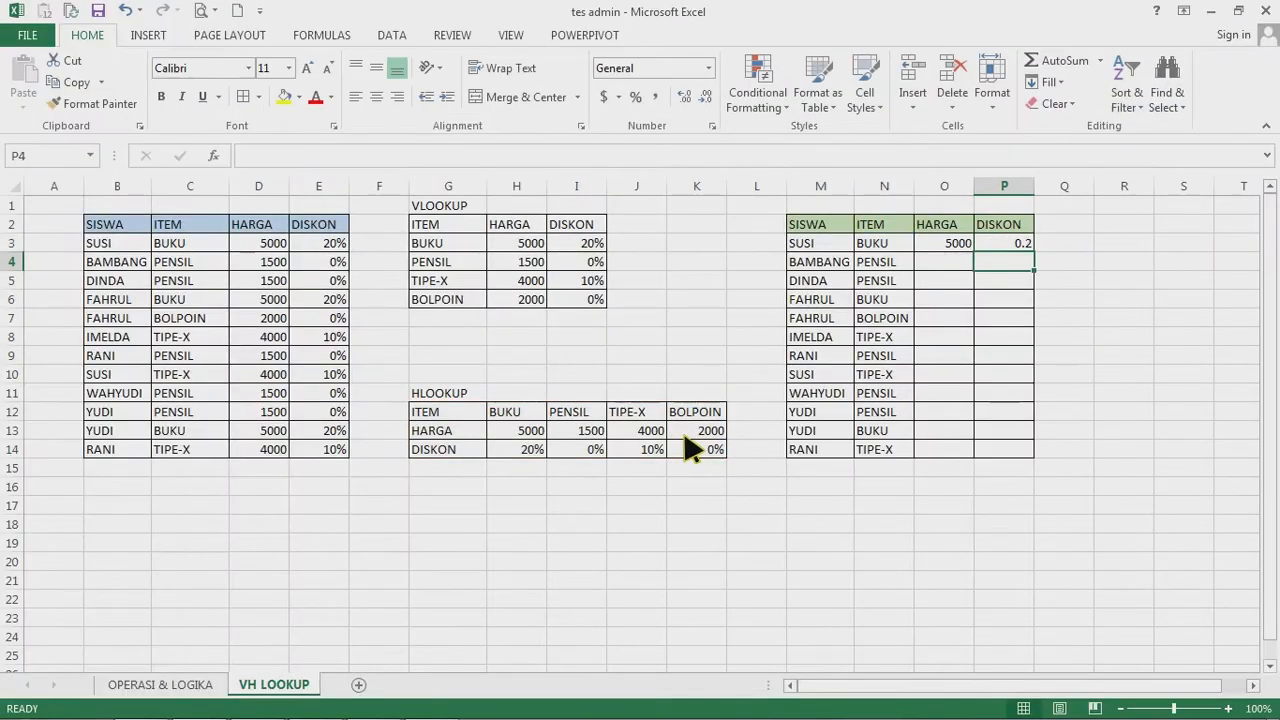
# - Fill the O3:P3 formulas down to row 14 and format the DISKON values in P3:P14 as percentages
pyautogui.moveTo(960, 245); pyautogui.dragTo(1043, 468)
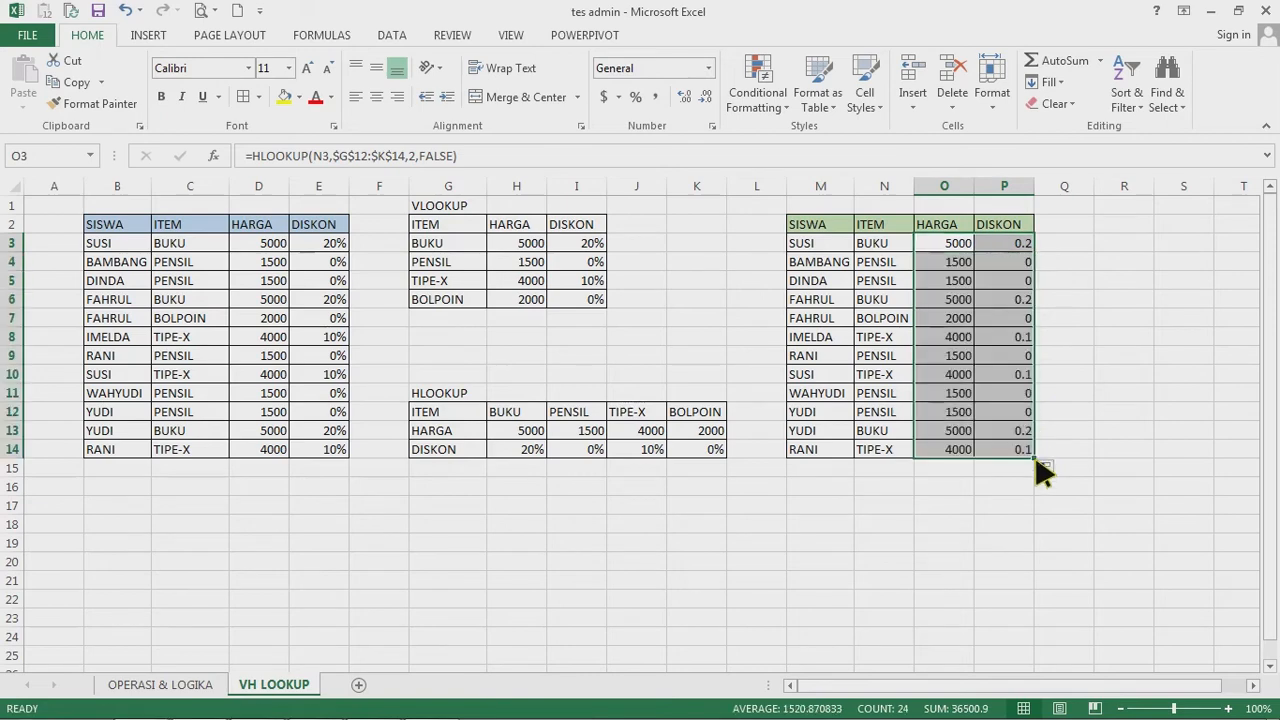
pyautogui.click(1069, 366)
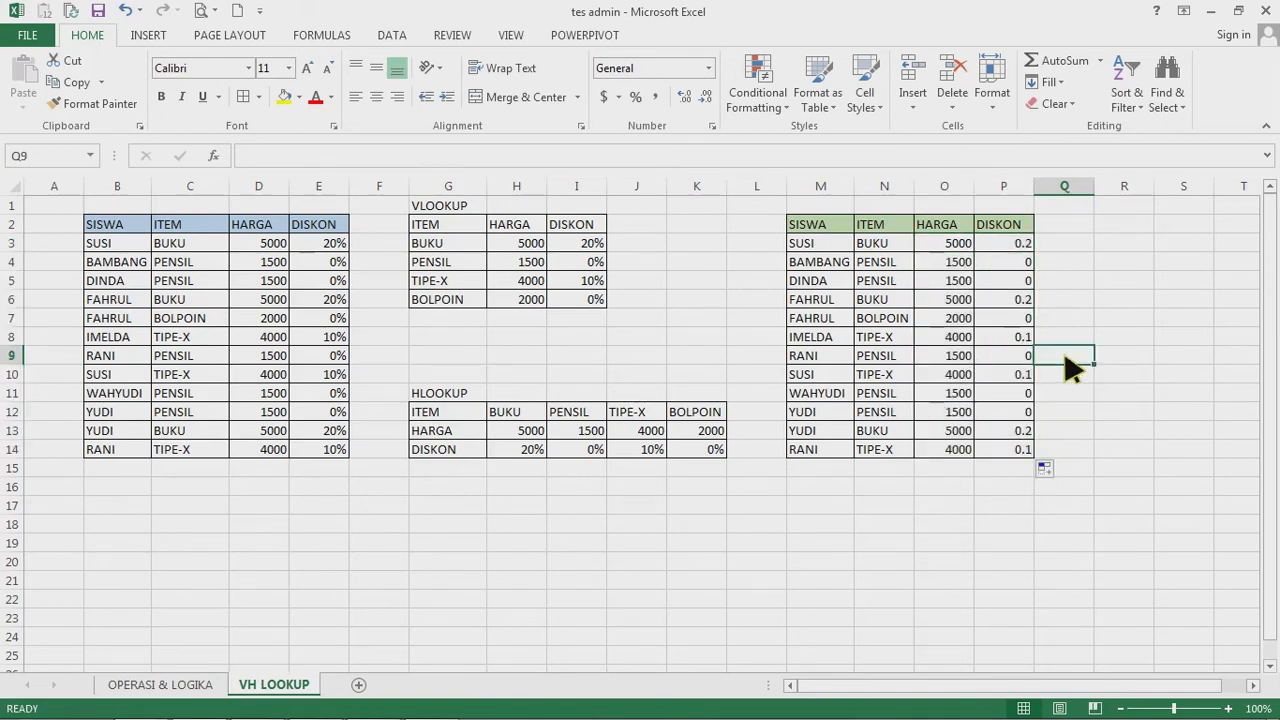
pyautogui.moveTo(1012, 250); pyautogui.dragTo(1017, 462)
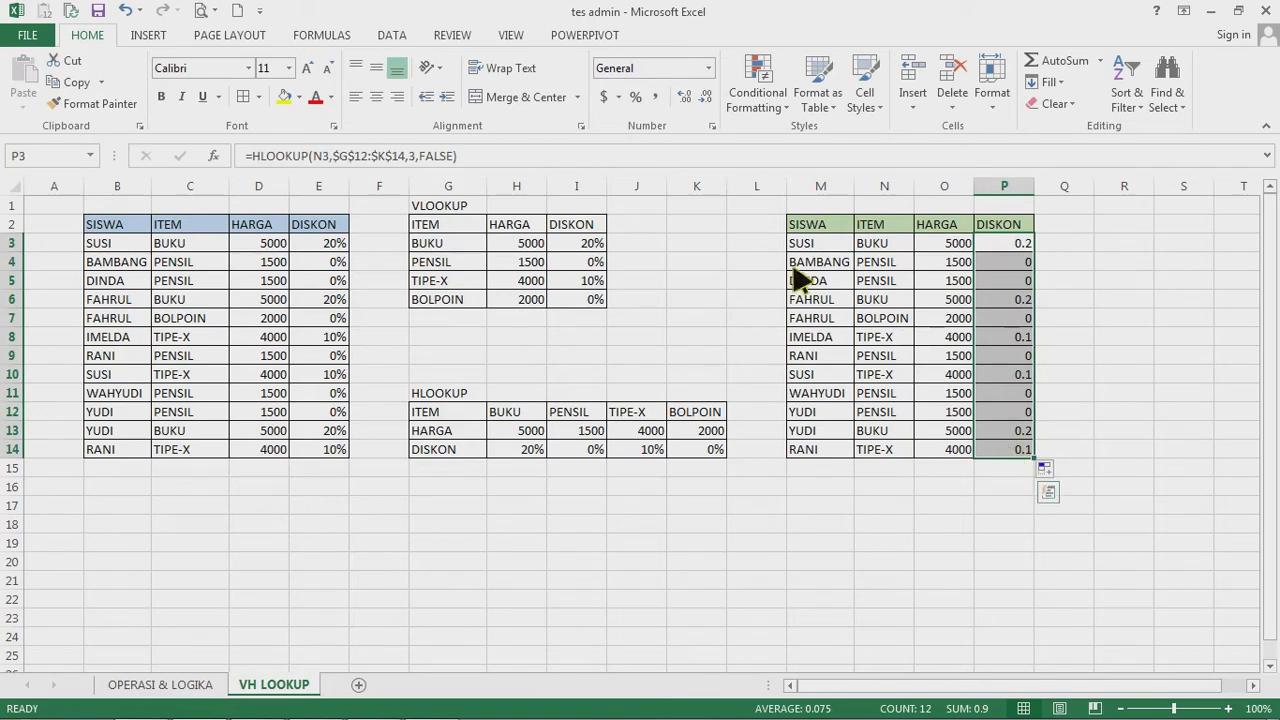
pyautogui.click(635, 99)
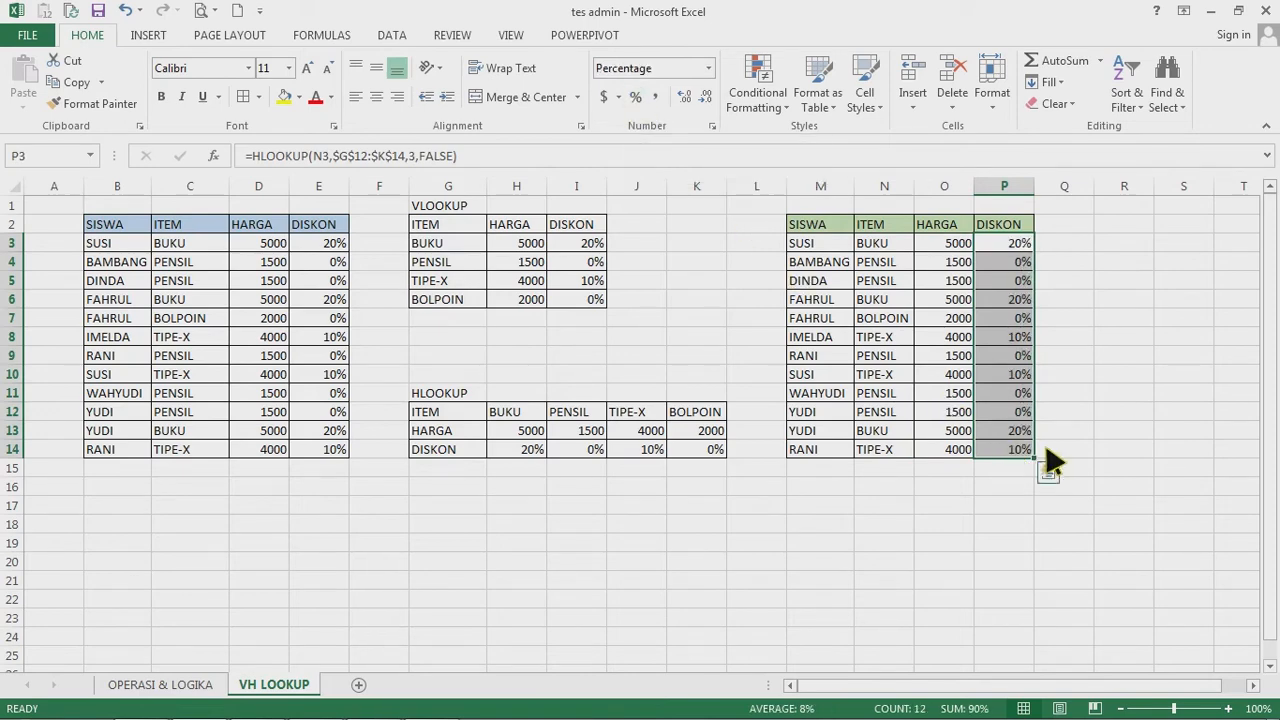
pyautogui.click(1077, 412)
pyautogui.click(976, 512)
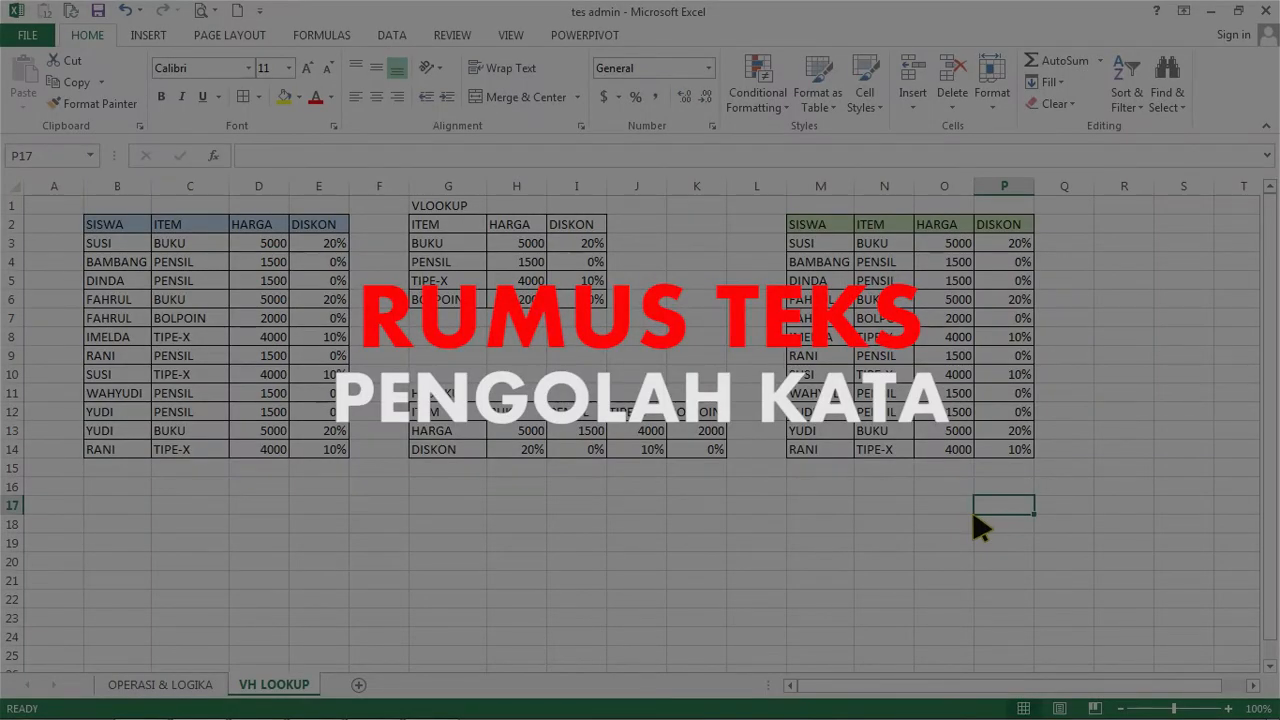
# - Open the OPERASI & LOGIKA sheet, review the student names in B3:B12, and enter the column header NORMAL in O2
pyautogui.click(158, 686)
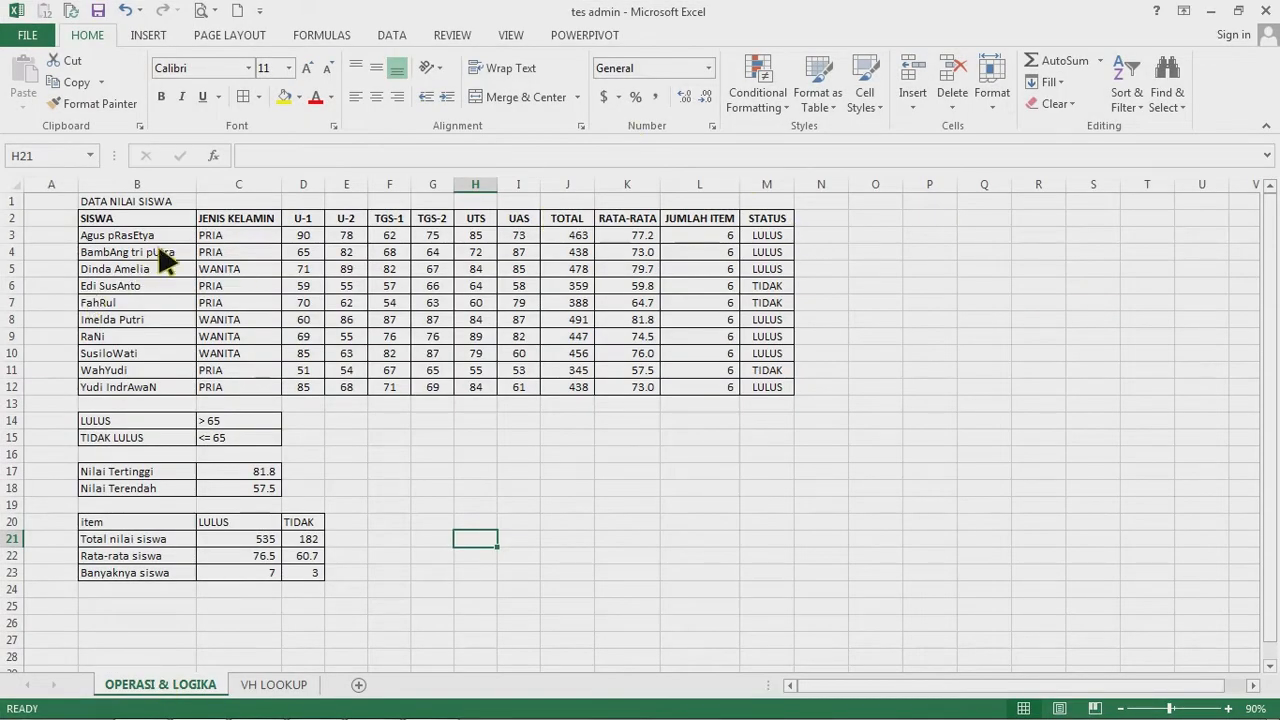
pyautogui.moveTo(165, 240); pyautogui.dragTo(158, 390)
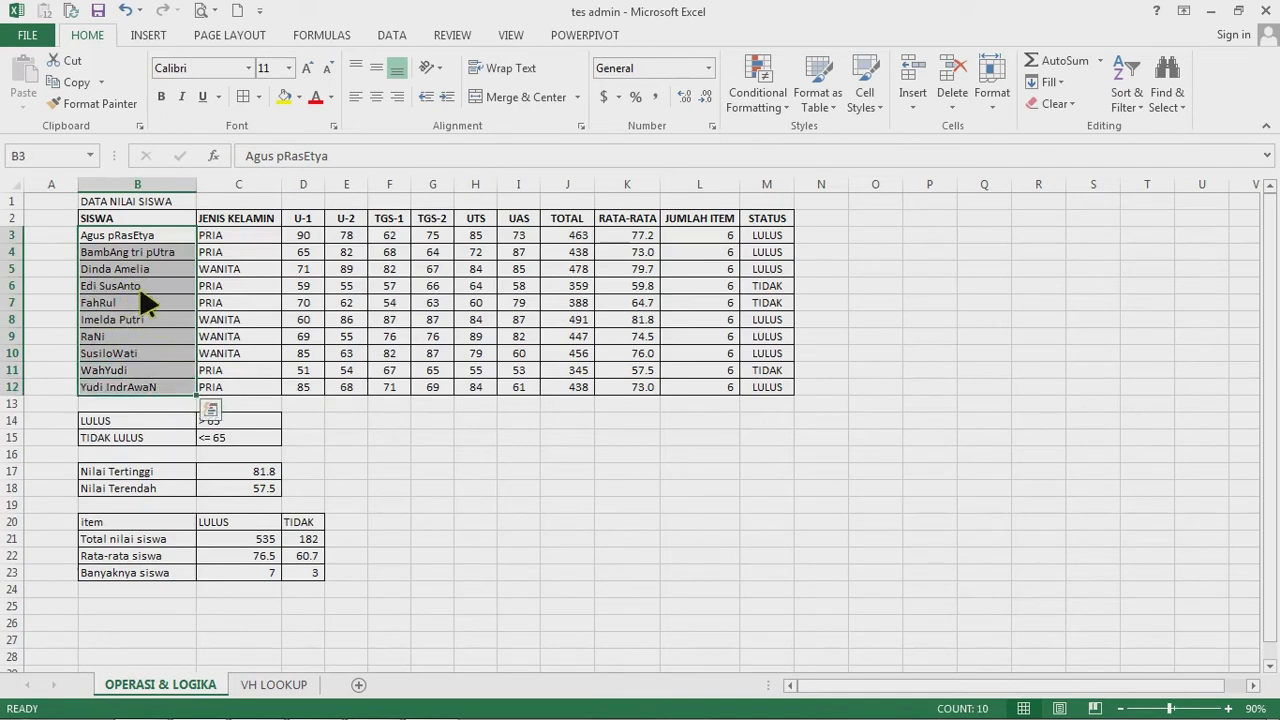
pyautogui.click(145, 318)
pyautogui.moveTo(155, 240); pyautogui.dragTo(157, 392)
pyautogui.click(885, 220)
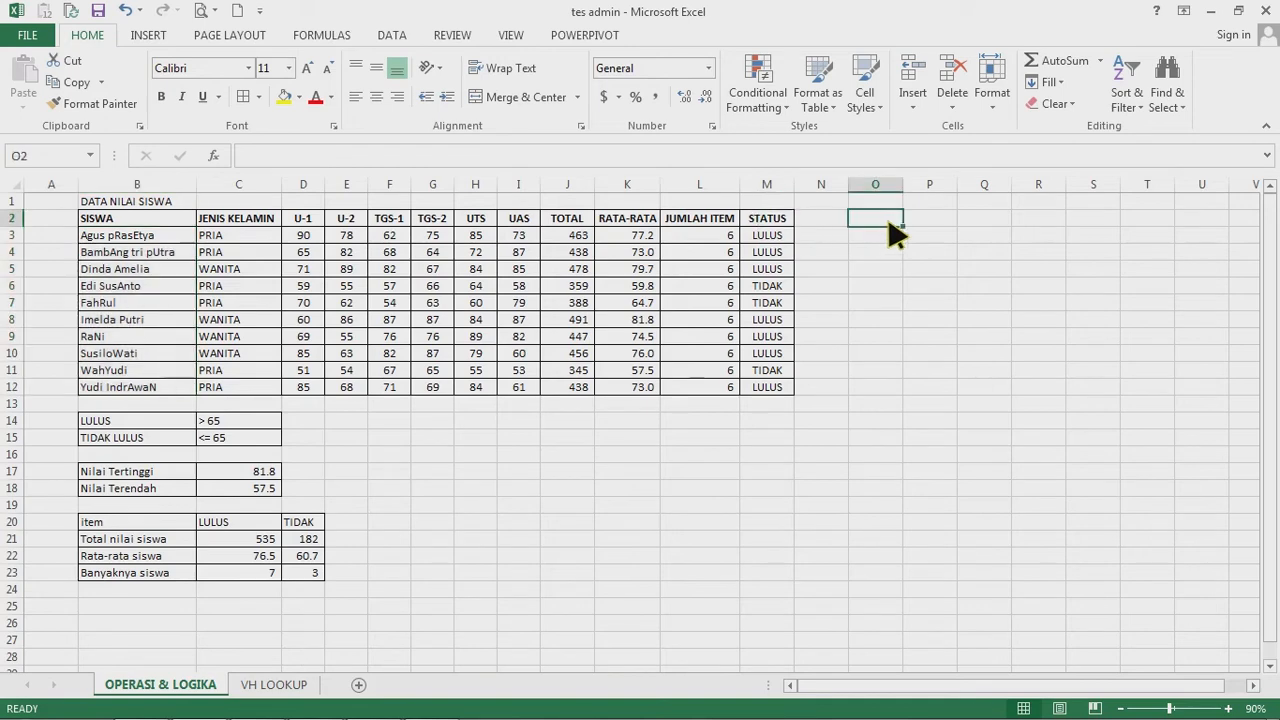
pyautogui.write('NORMAL')
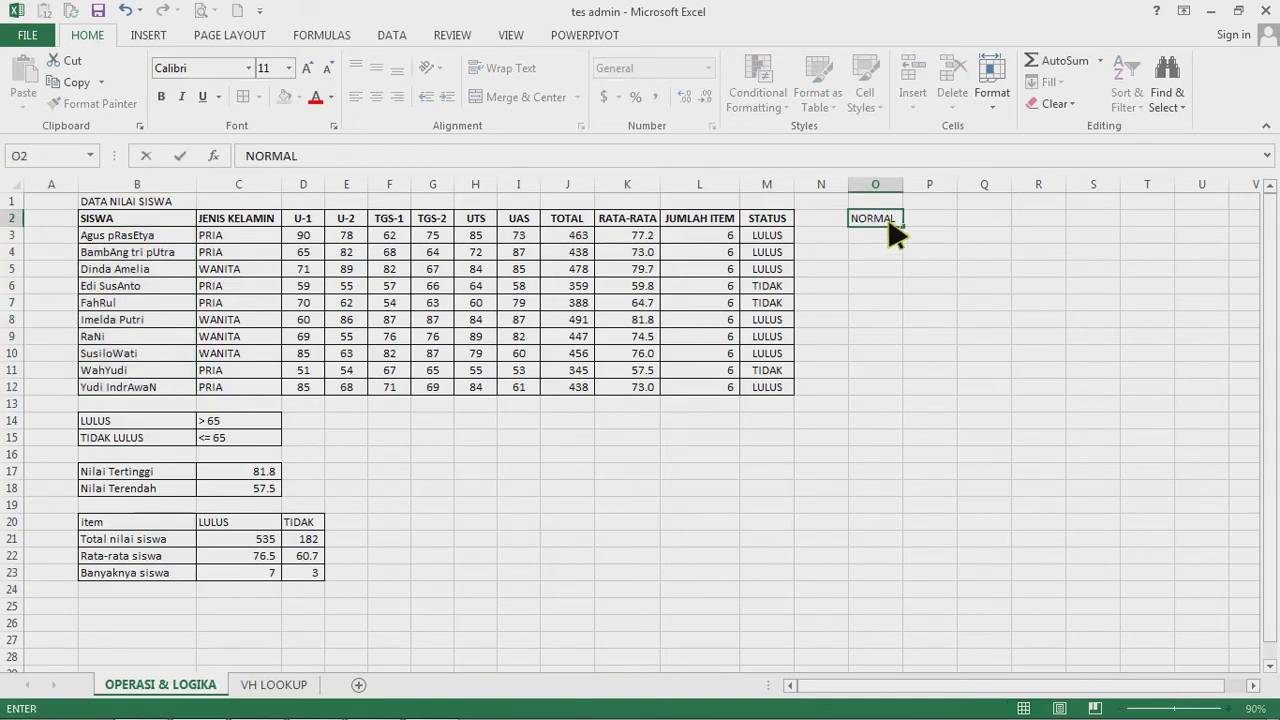
pyautogui.press('Return')
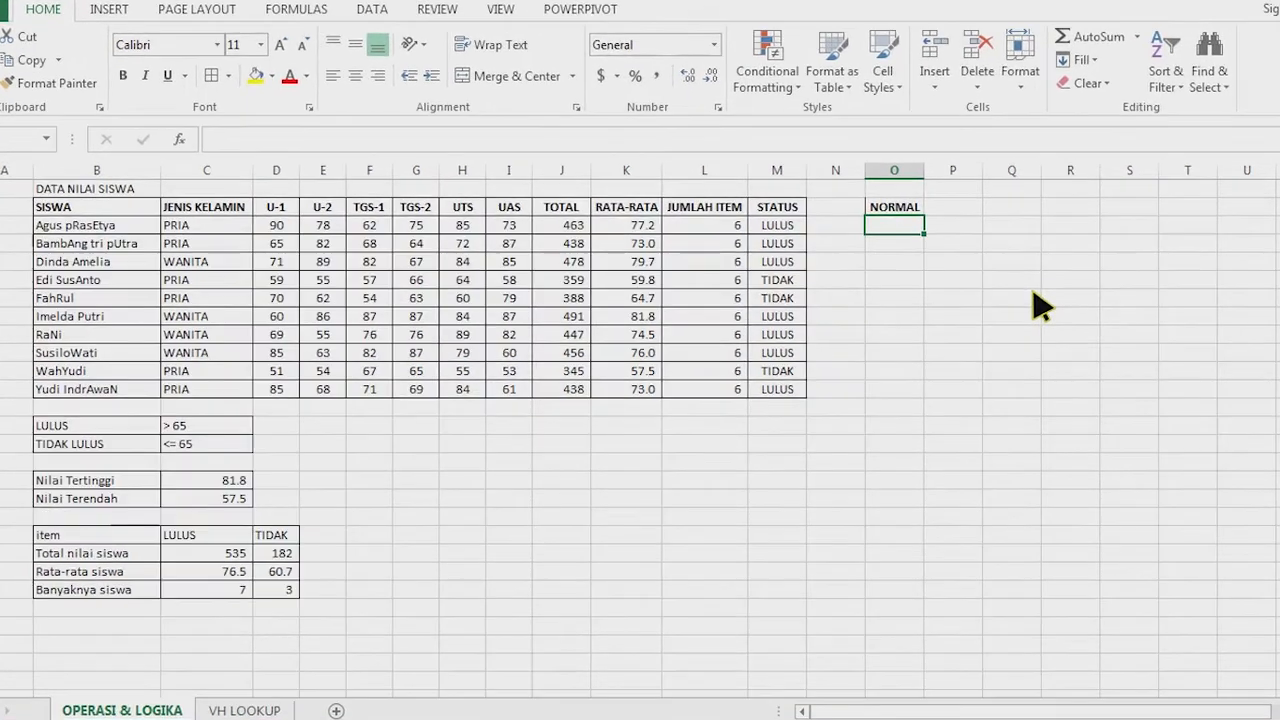
# - Enter =PROPER(B3) in O3 as the first formula of the NORMAL column
pyautogui.write('=PR')
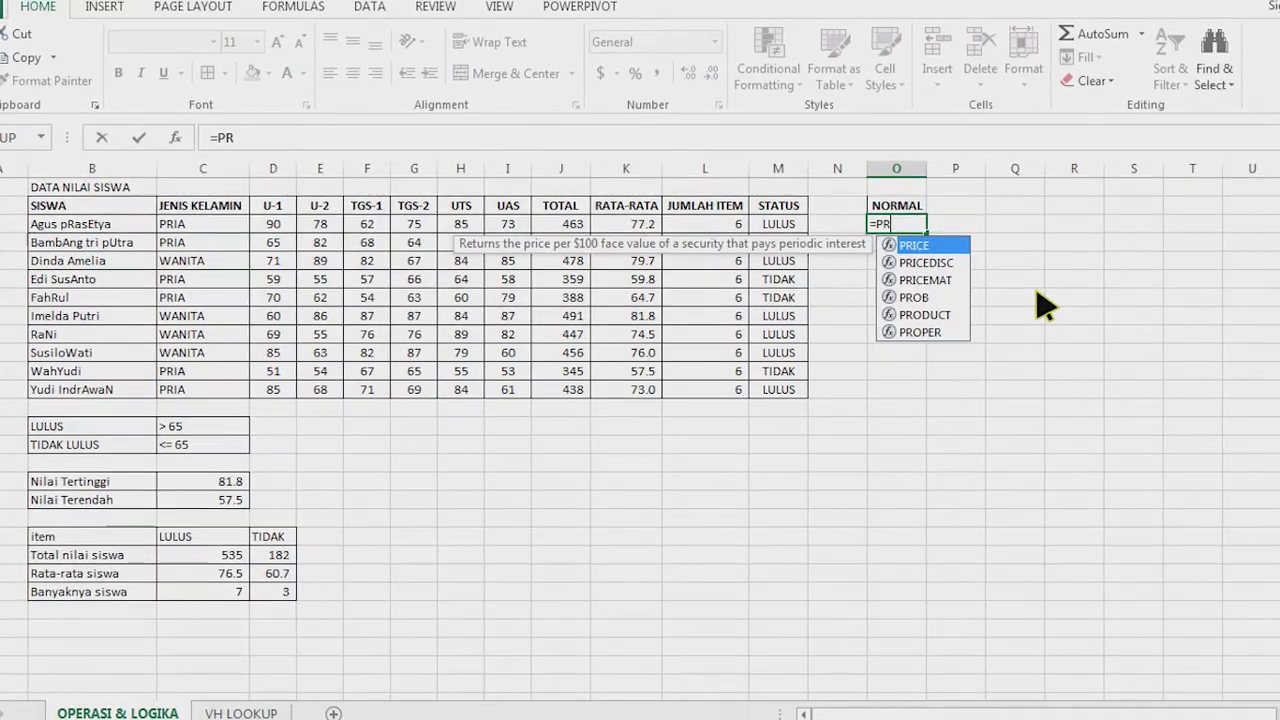
pyautogui.write('OPER(')
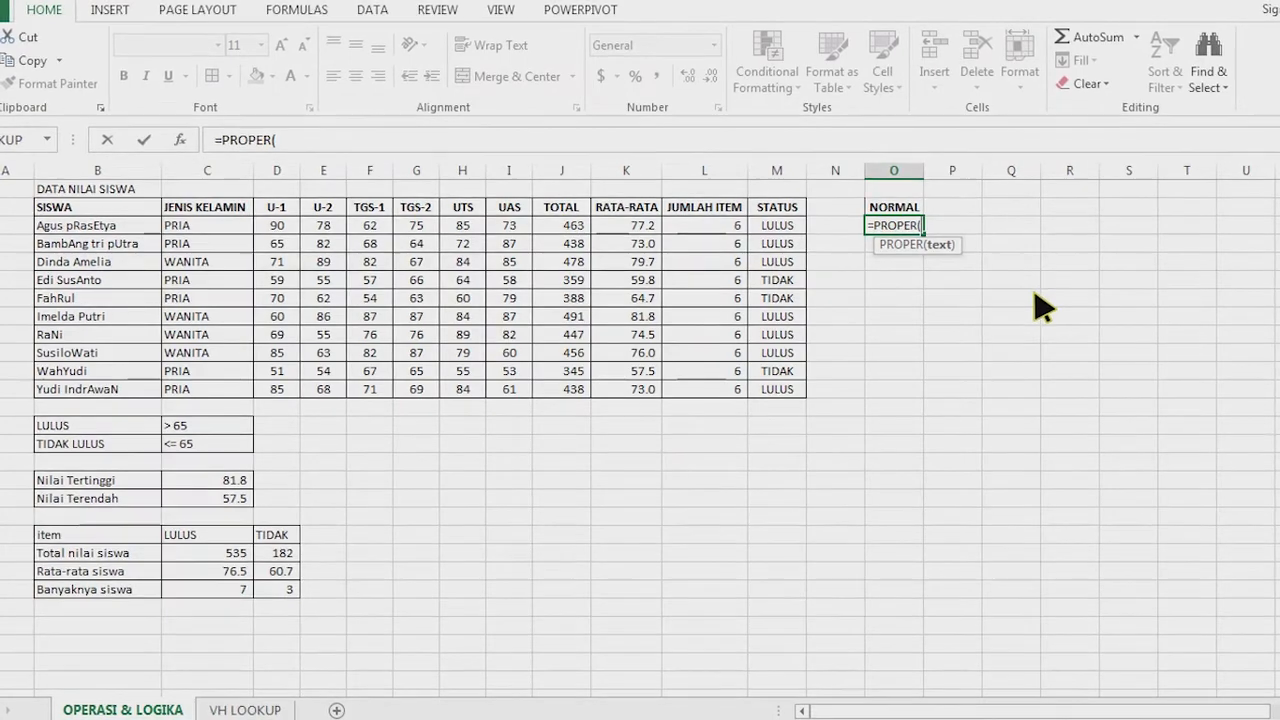
pyautogui.click(100, 227)
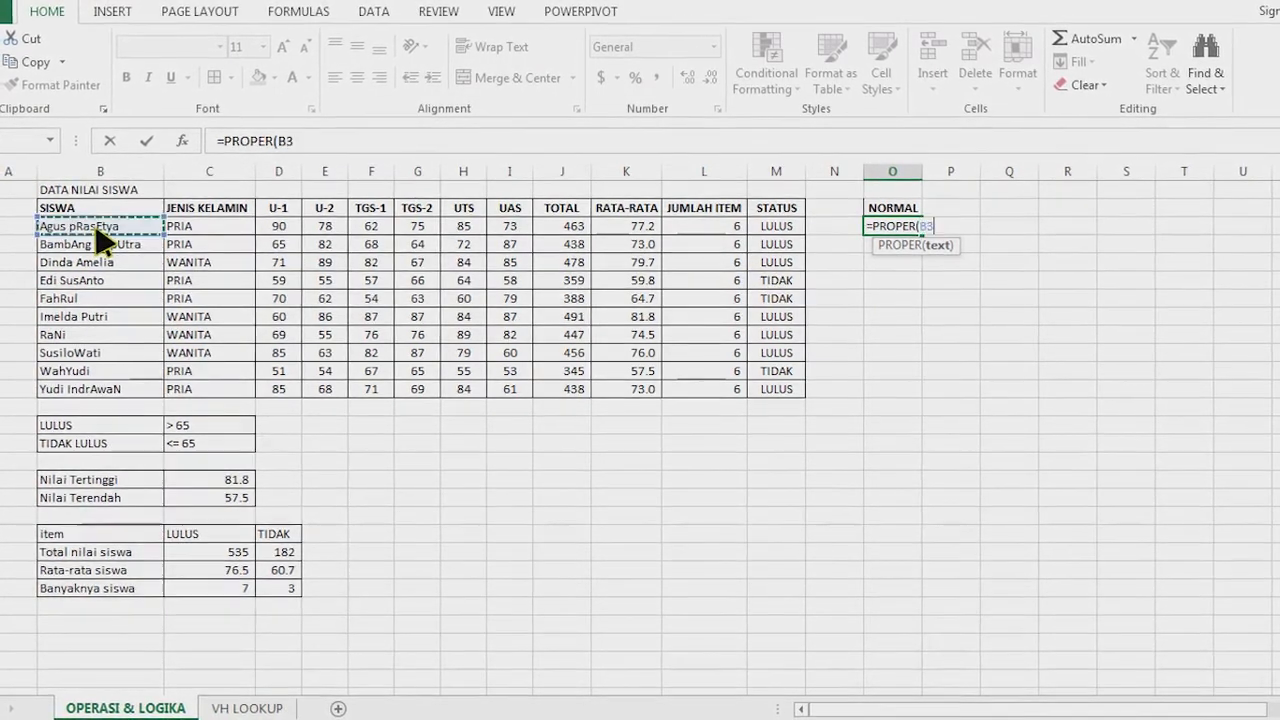
pyautogui.write(')')
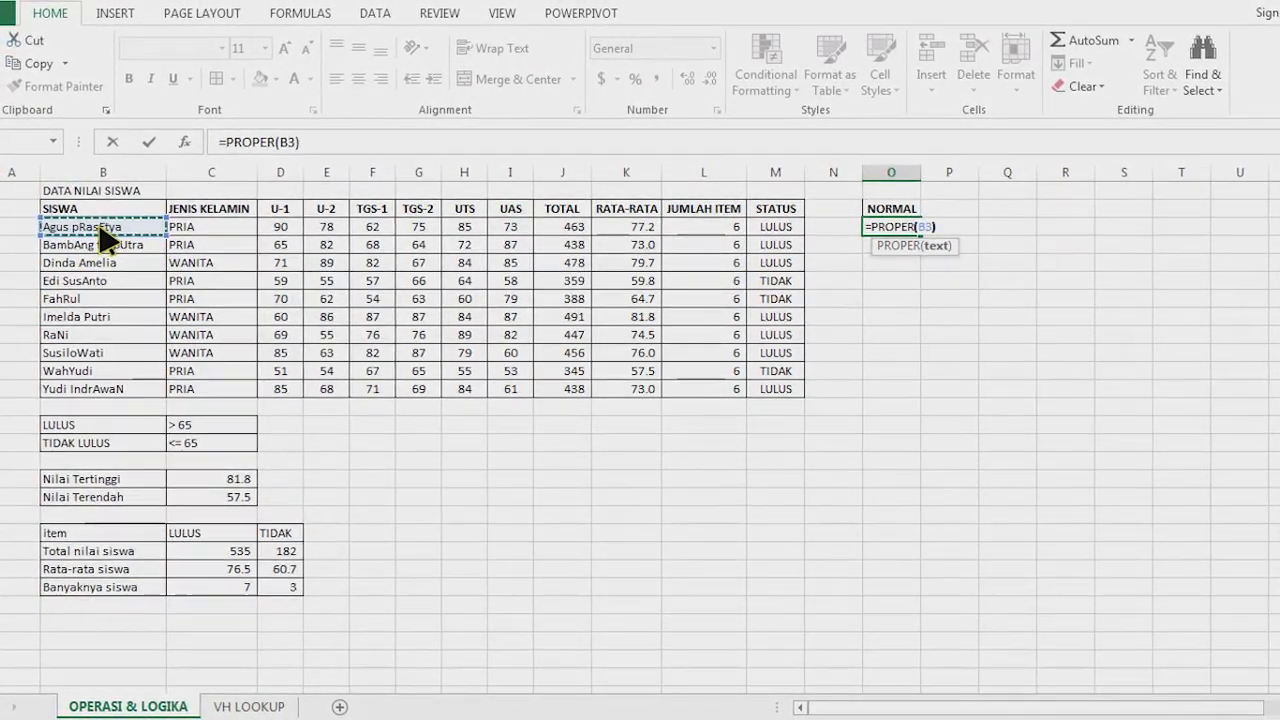
pyautogui.press('Return')
pyautogui.press('Up')
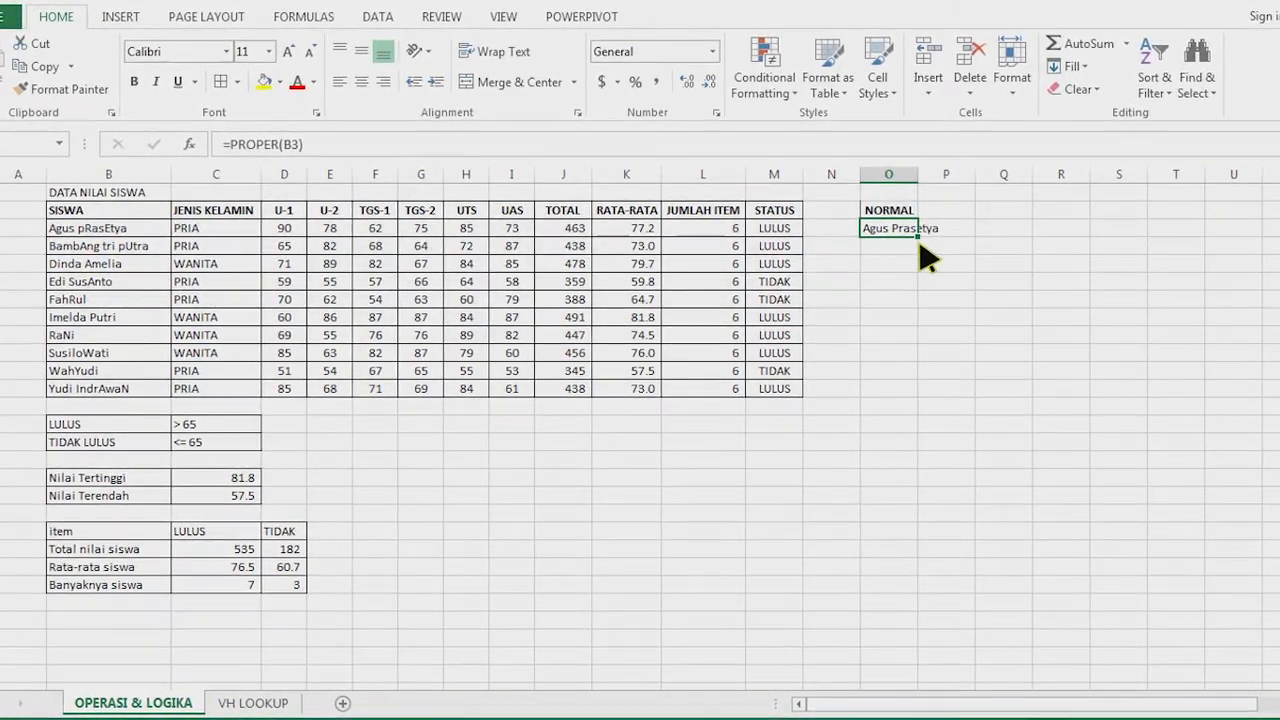
# - Fill the PROPER formula down to O12, fit column O's width to the names, and compare them with the originals in column B
pyautogui.moveTo(916, 237); pyautogui.dragTo(912, 390)
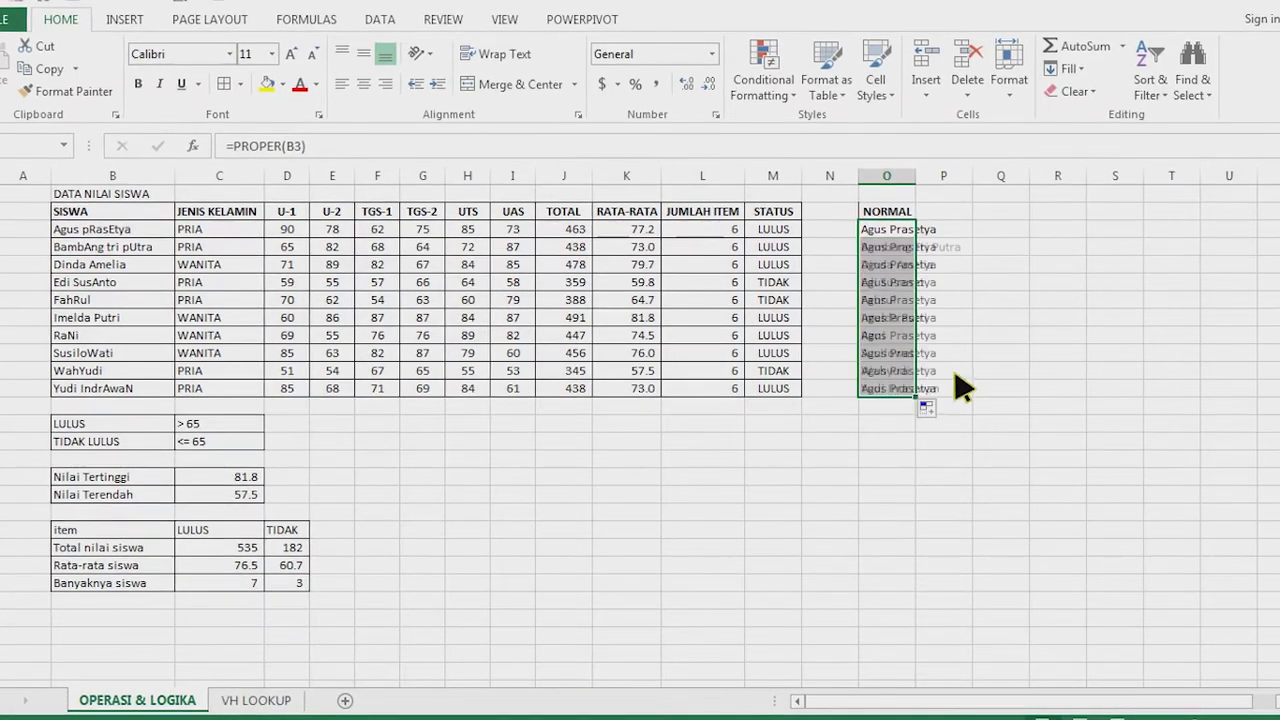
pyautogui.doubleClick(916, 176)
pyautogui.click(1050, 317)
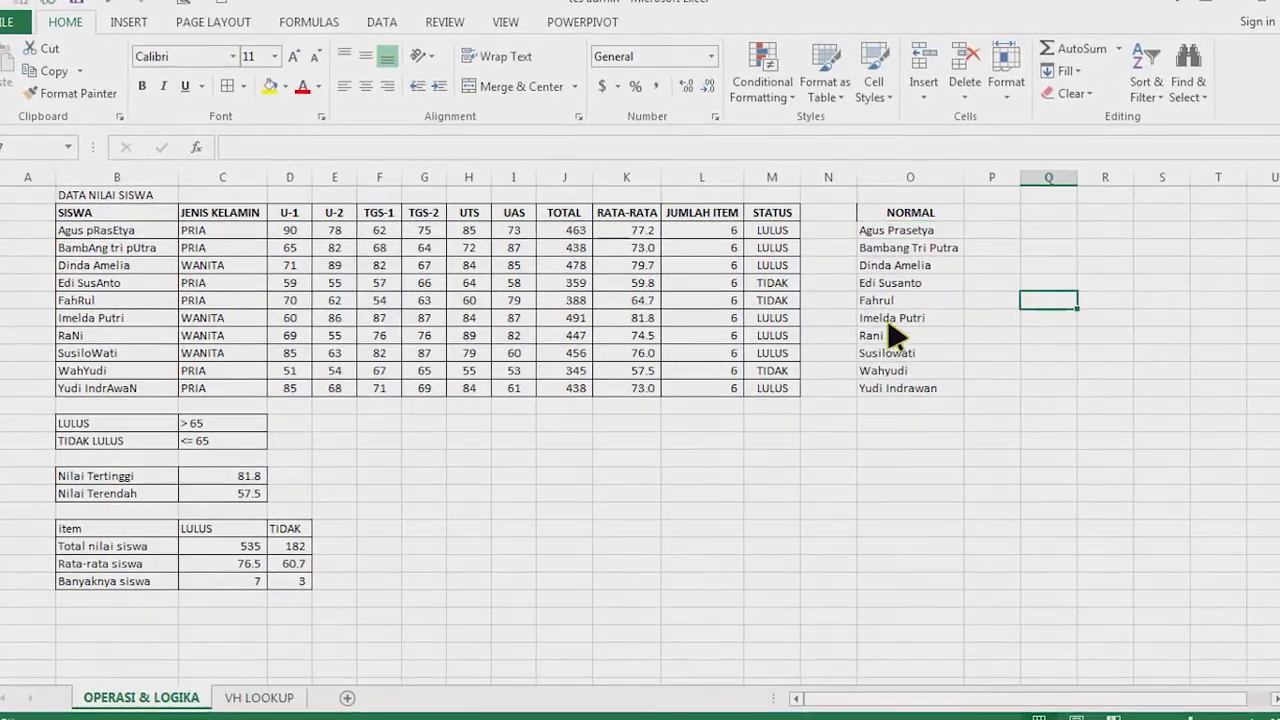
pyautogui.click(900, 318)
pyautogui.click(905, 353)
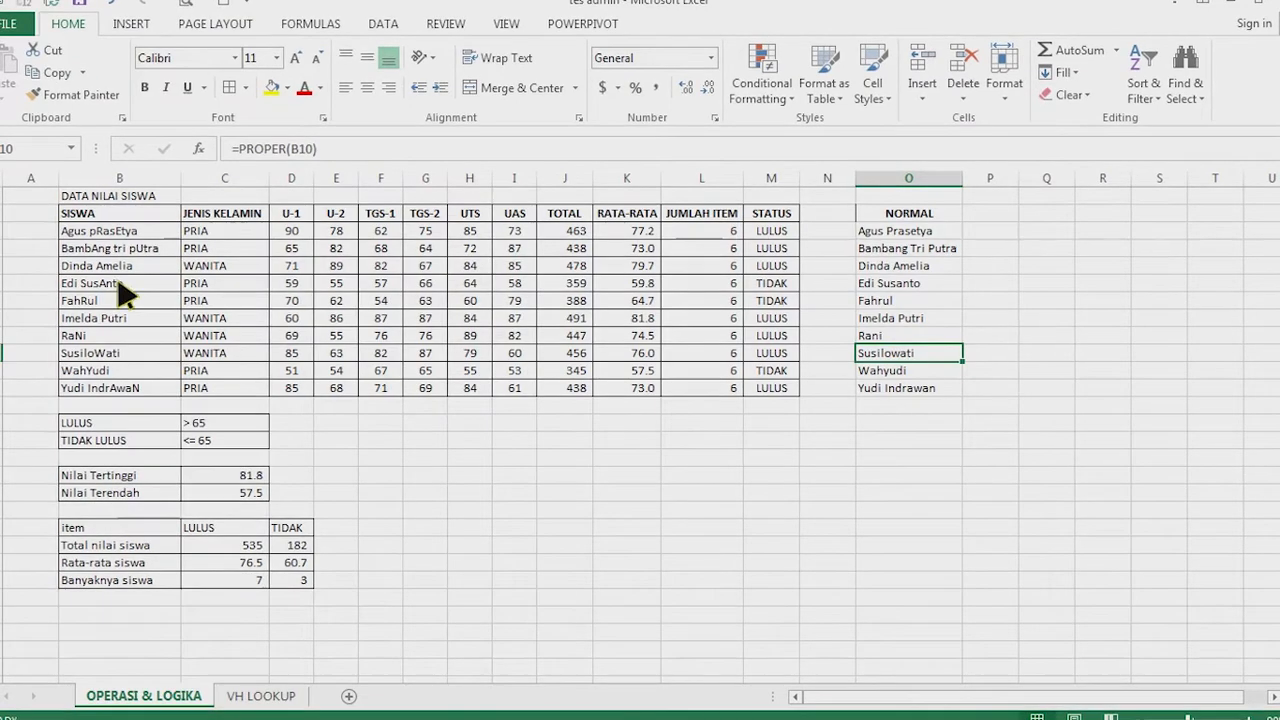
pyautogui.moveTo(90, 266); pyautogui.dragTo(95, 353)
pyautogui.moveTo(905, 249); pyautogui.dragTo(912, 397)
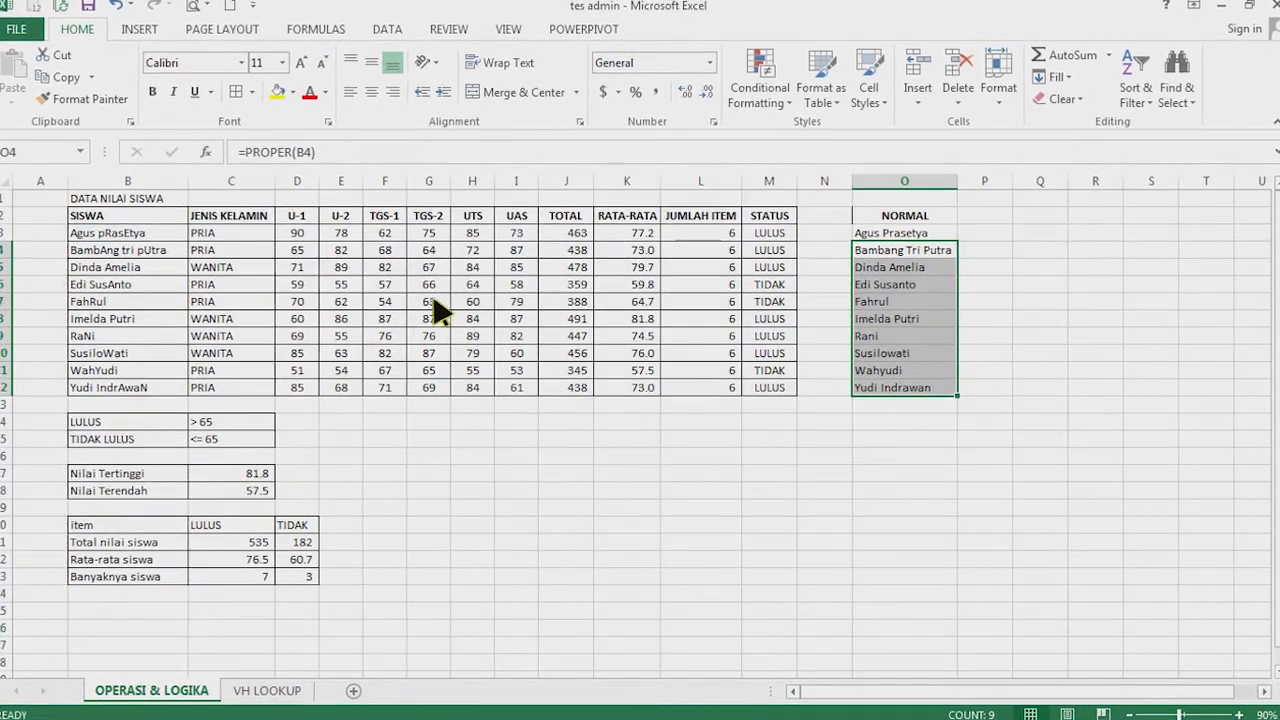
# - Enter the column header KAPITAL in P2 and the formula =UPPER(B3) in P3
pyautogui.click(985, 218)
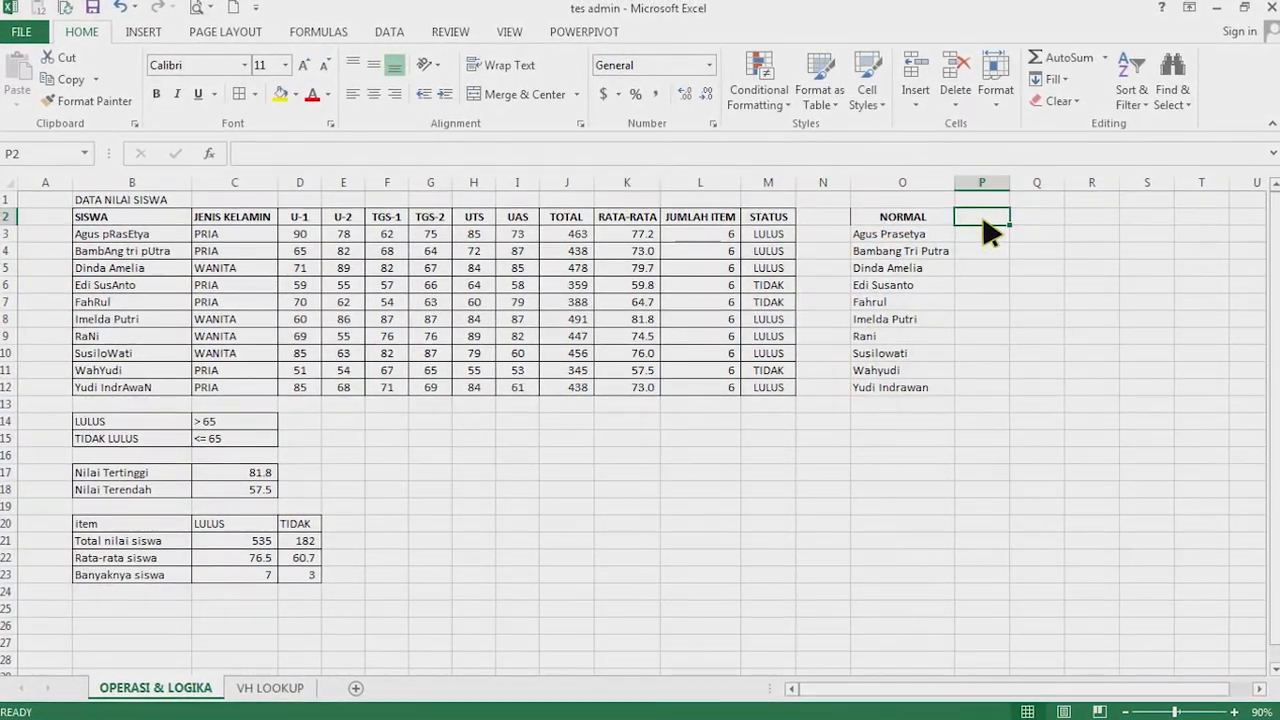
pyautogui.write('KAPITAL')
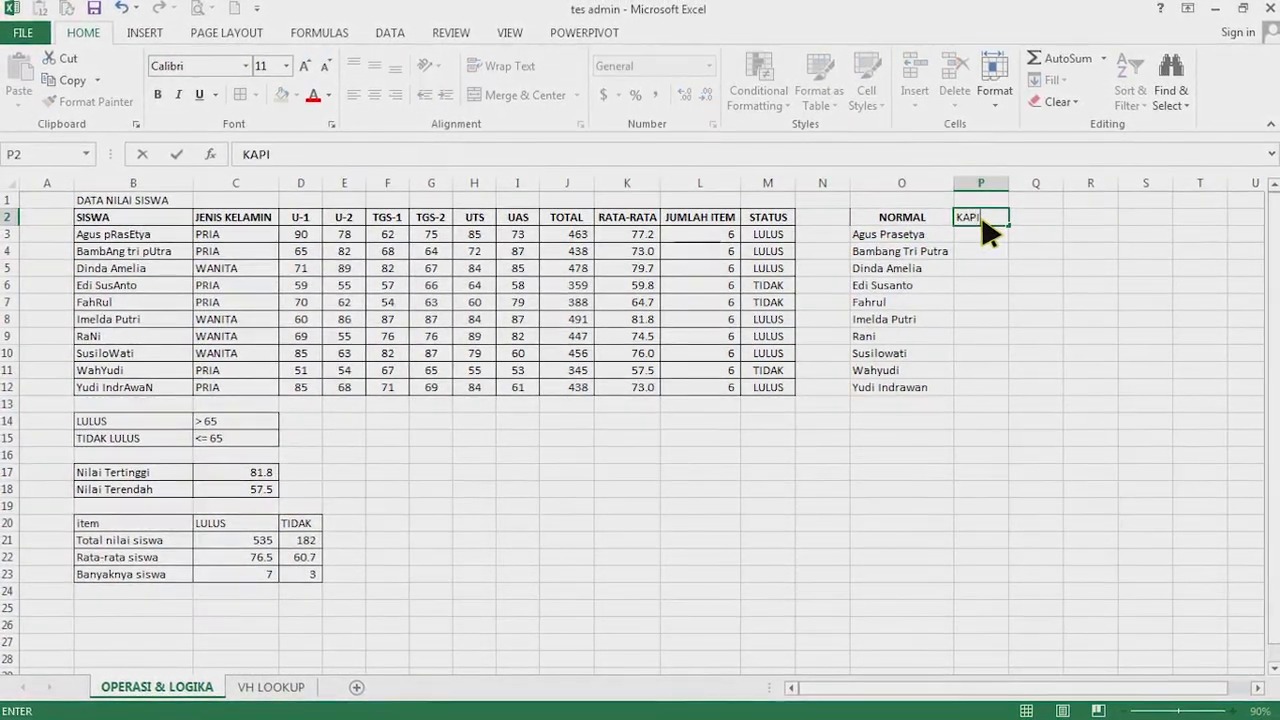
pyautogui.press('Return')
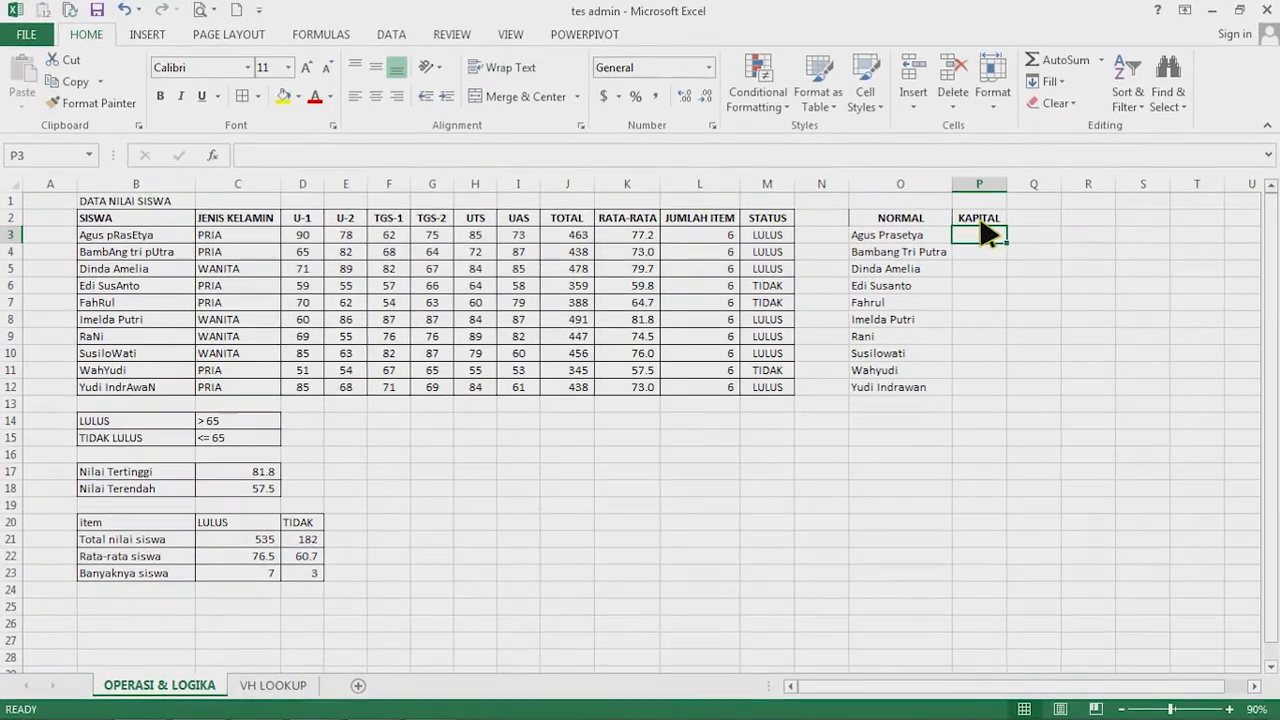
pyautogui.write('=')
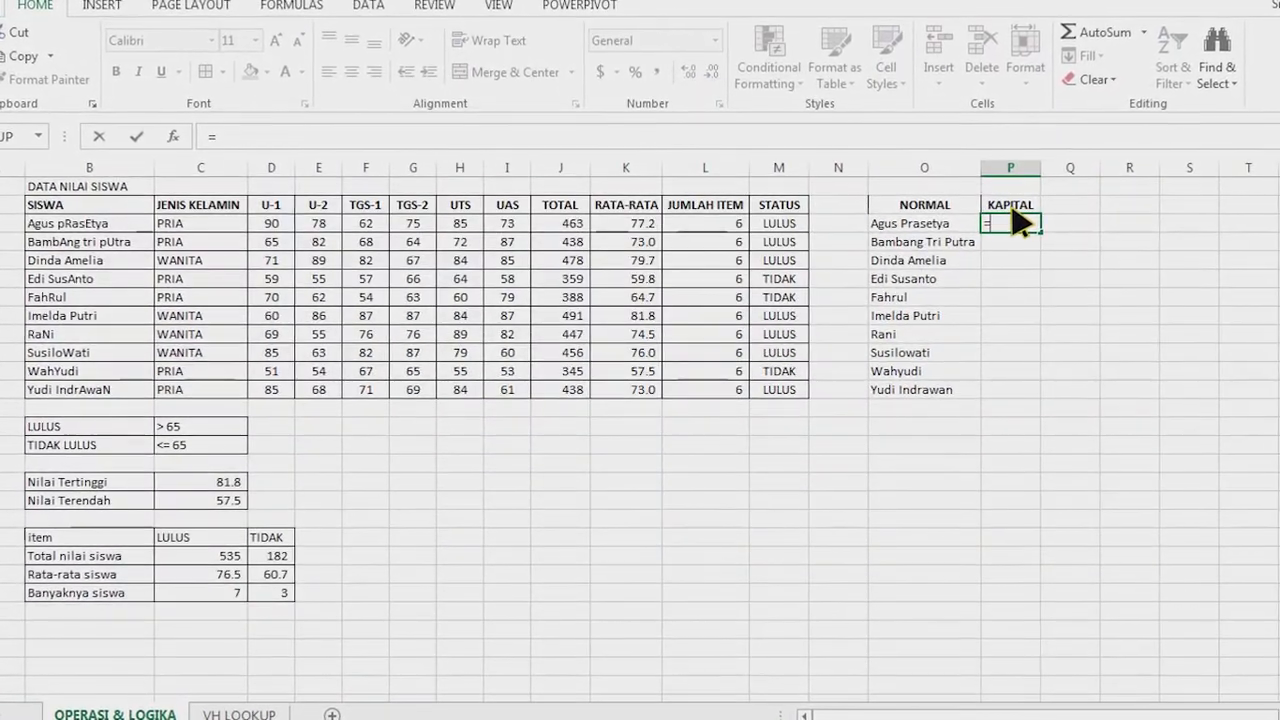
pyautogui.write('UPPER(')
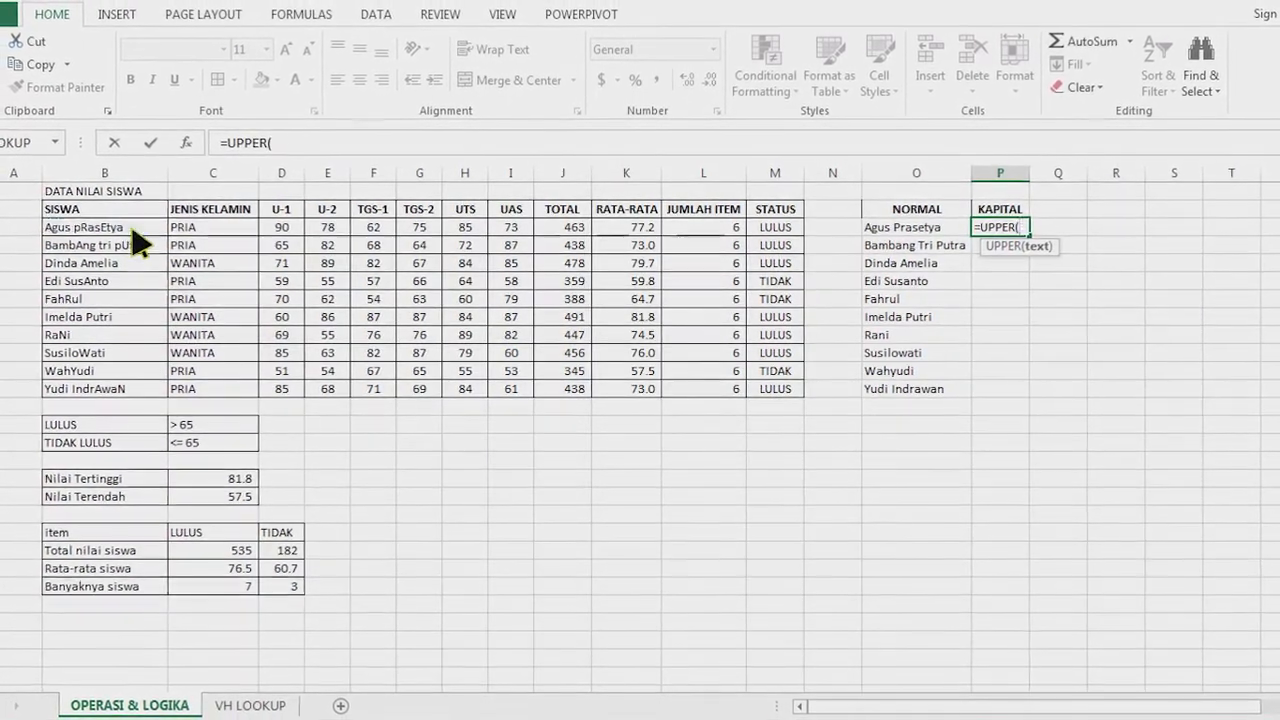
pyautogui.click(133, 228)
pyautogui.press('Return')
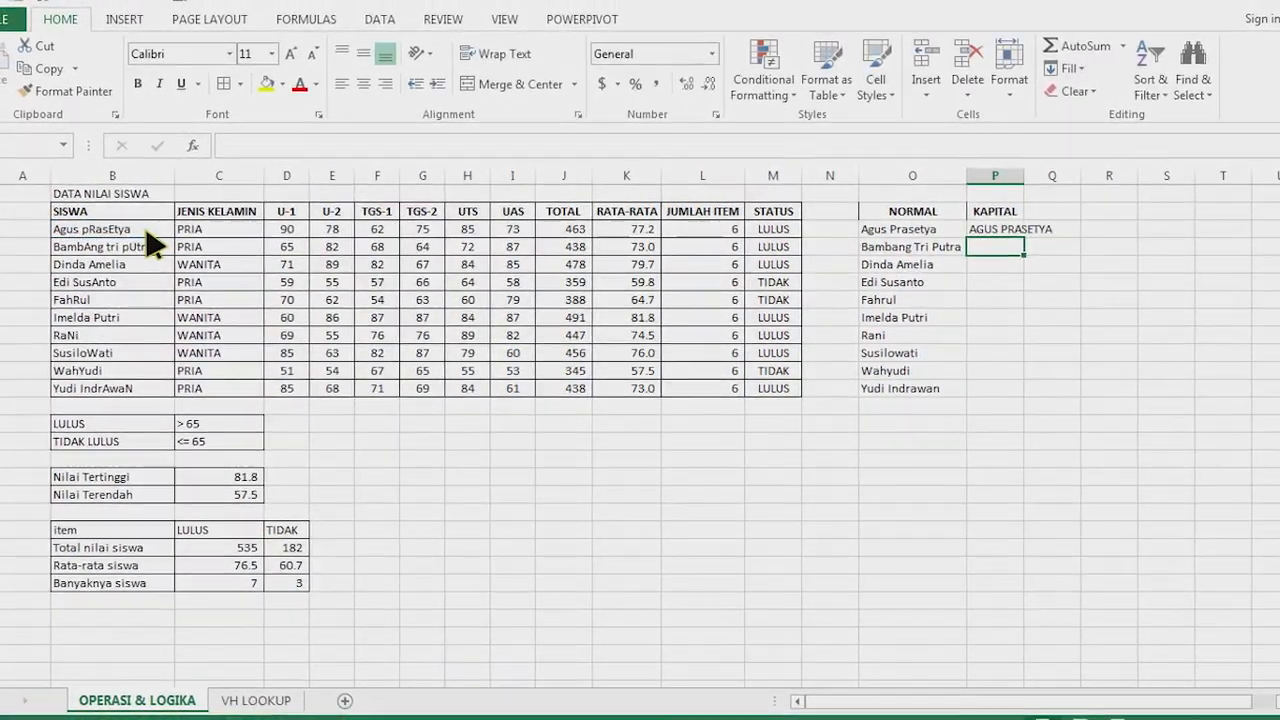
# - Fill the UPPER formula down to P12, fit column P's width to the names, and check the converted cells
pyautogui.click(995, 230)
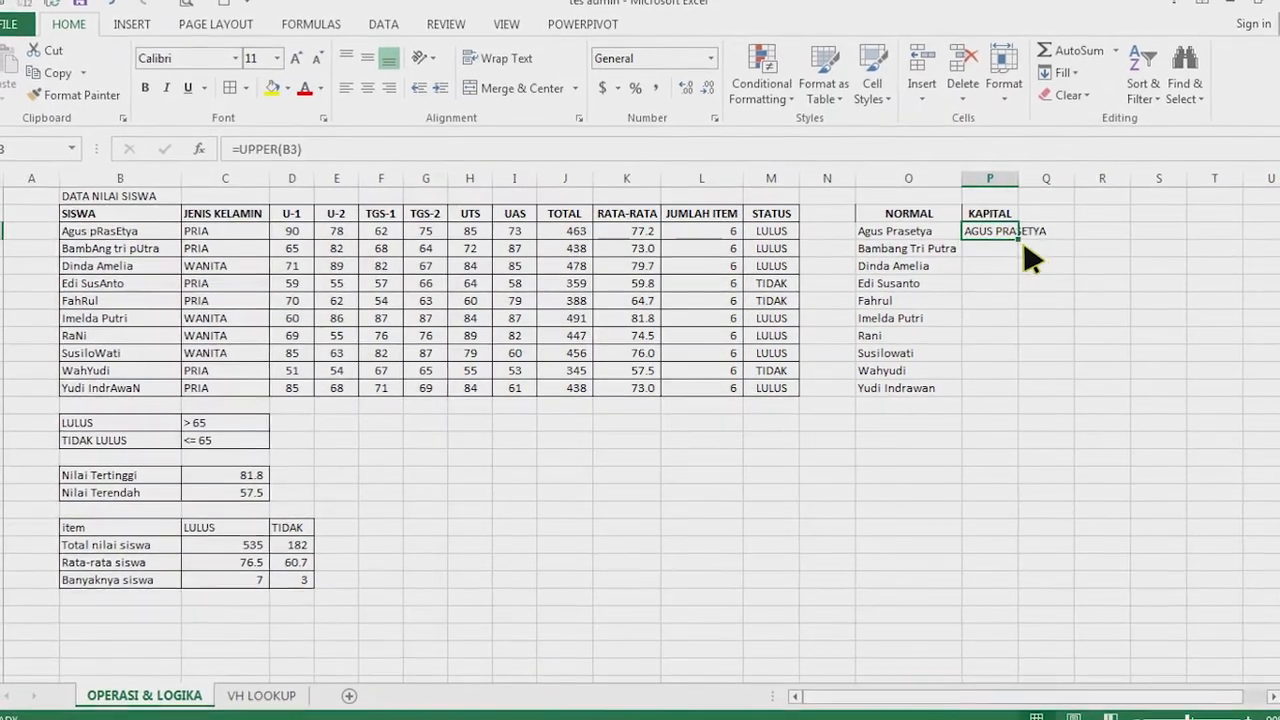
pyautogui.moveTo(1020, 238); pyautogui.dragTo(1000, 402)
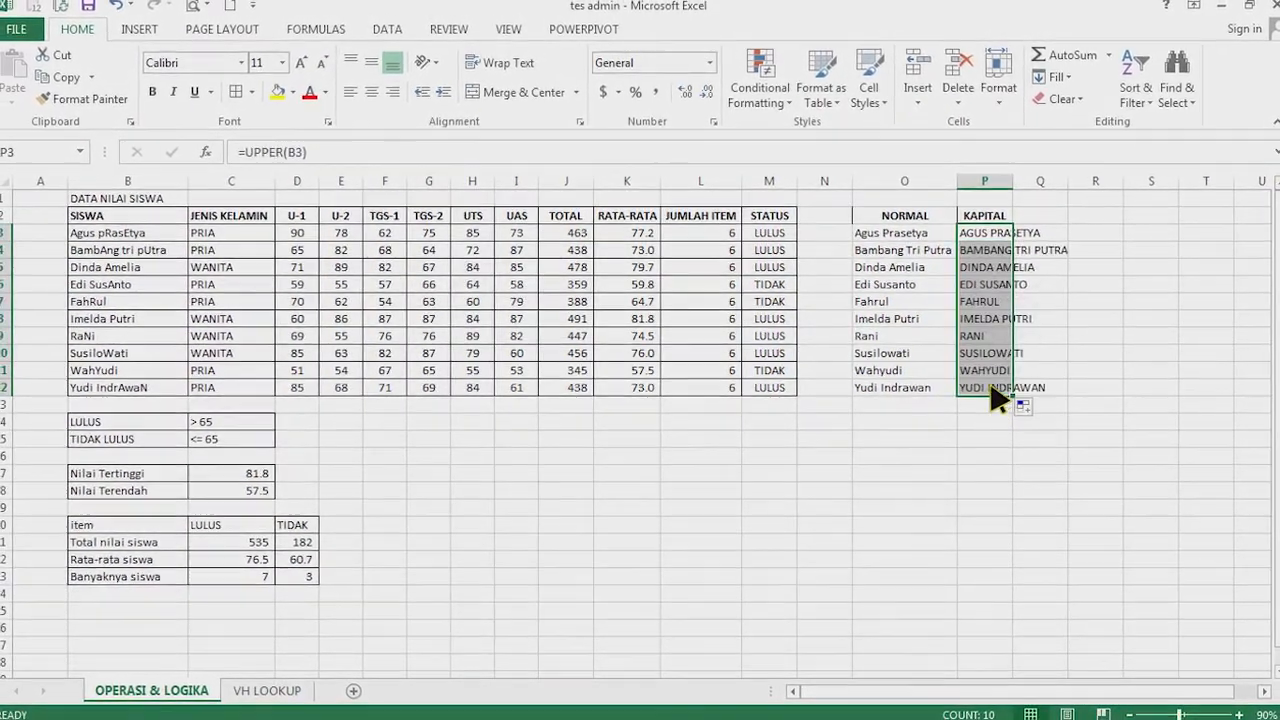
pyautogui.doubleClick(1011, 184)
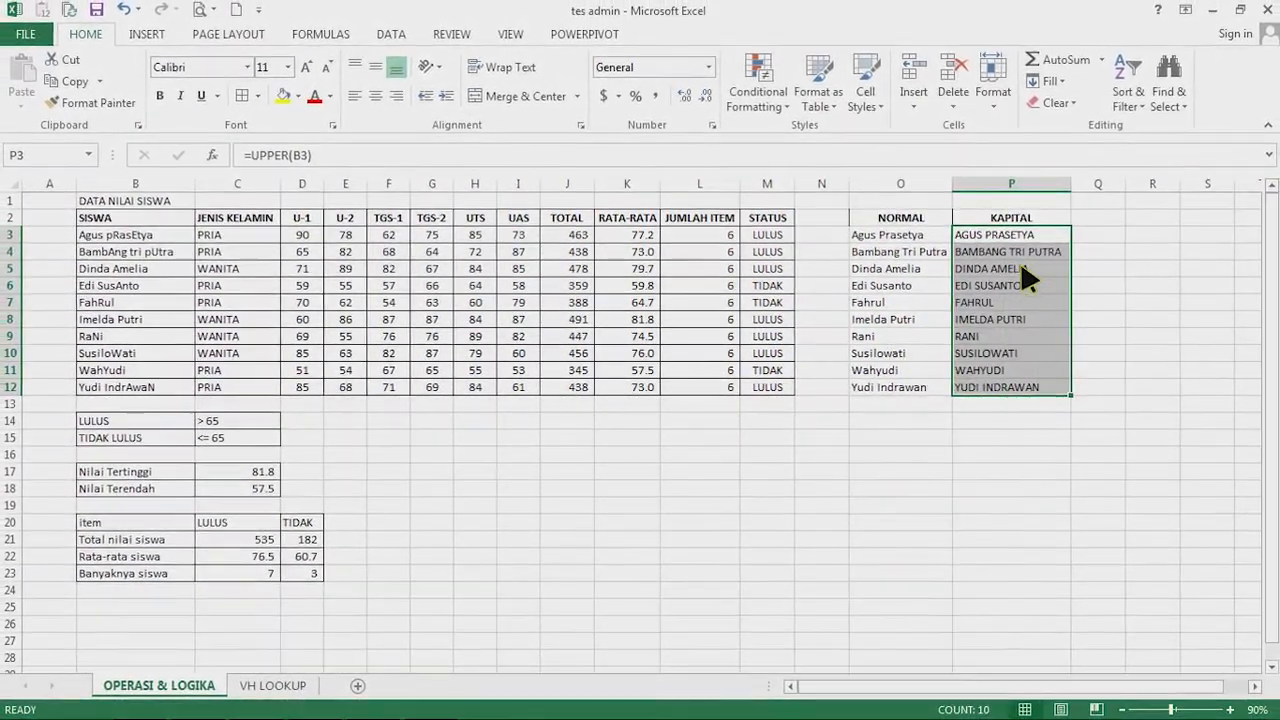
pyautogui.click(1009, 302)
pyautogui.click(1007, 337)
pyautogui.click(1008, 370)
pyautogui.click(1007, 302)
pyautogui.click(1006, 252)
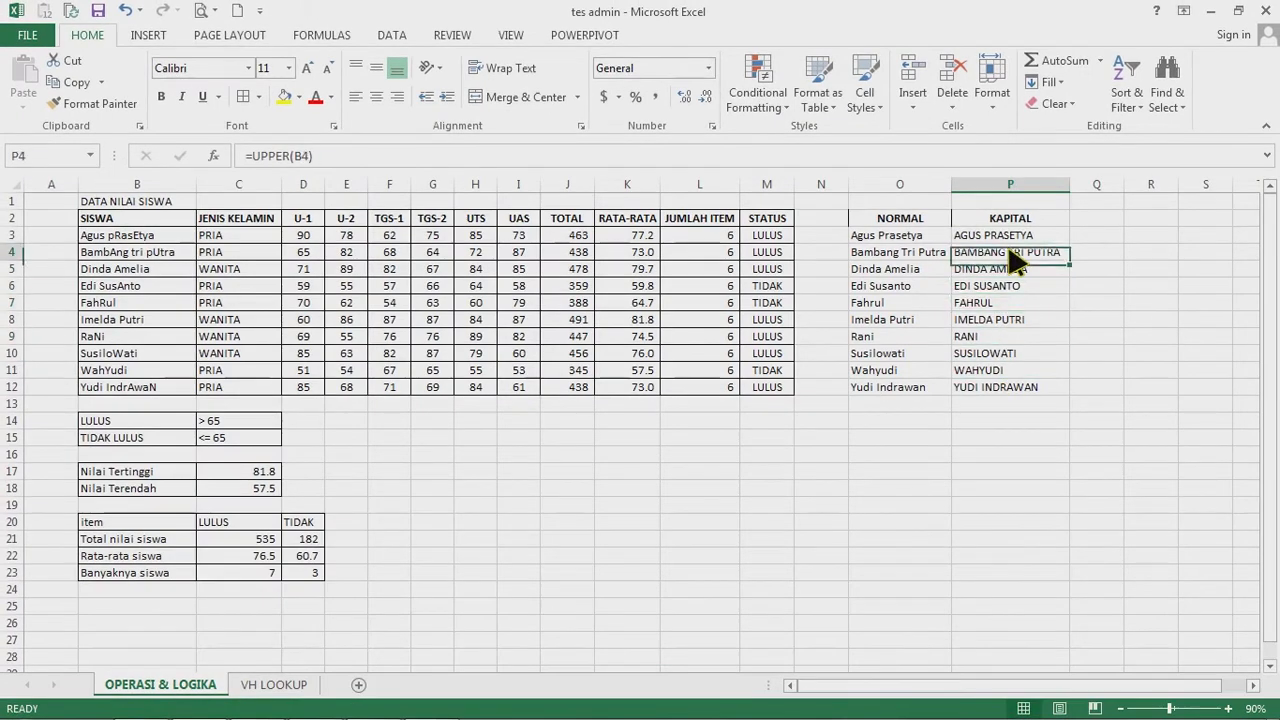
# - Enter the column header HURUF KECIL in Q2 and the formula =LOWER(B3) in Q3
pyautogui.click(1084, 221)
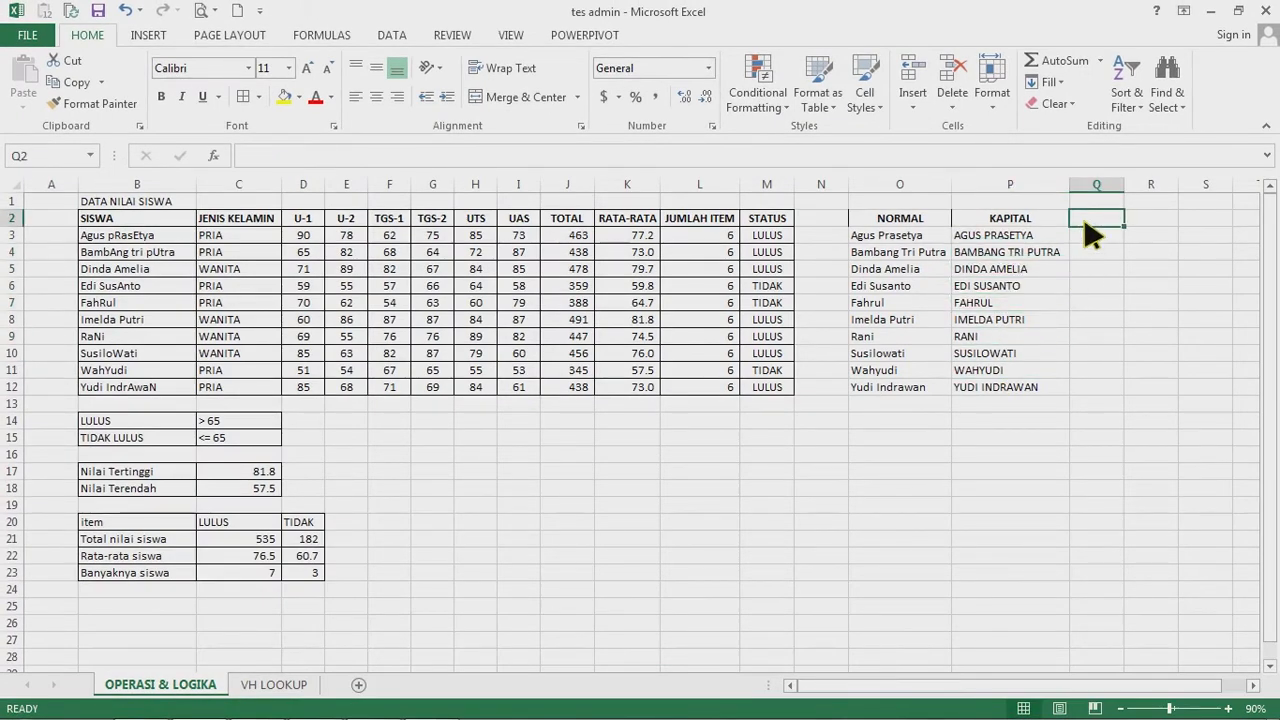
pyautogui.write('HURUF')
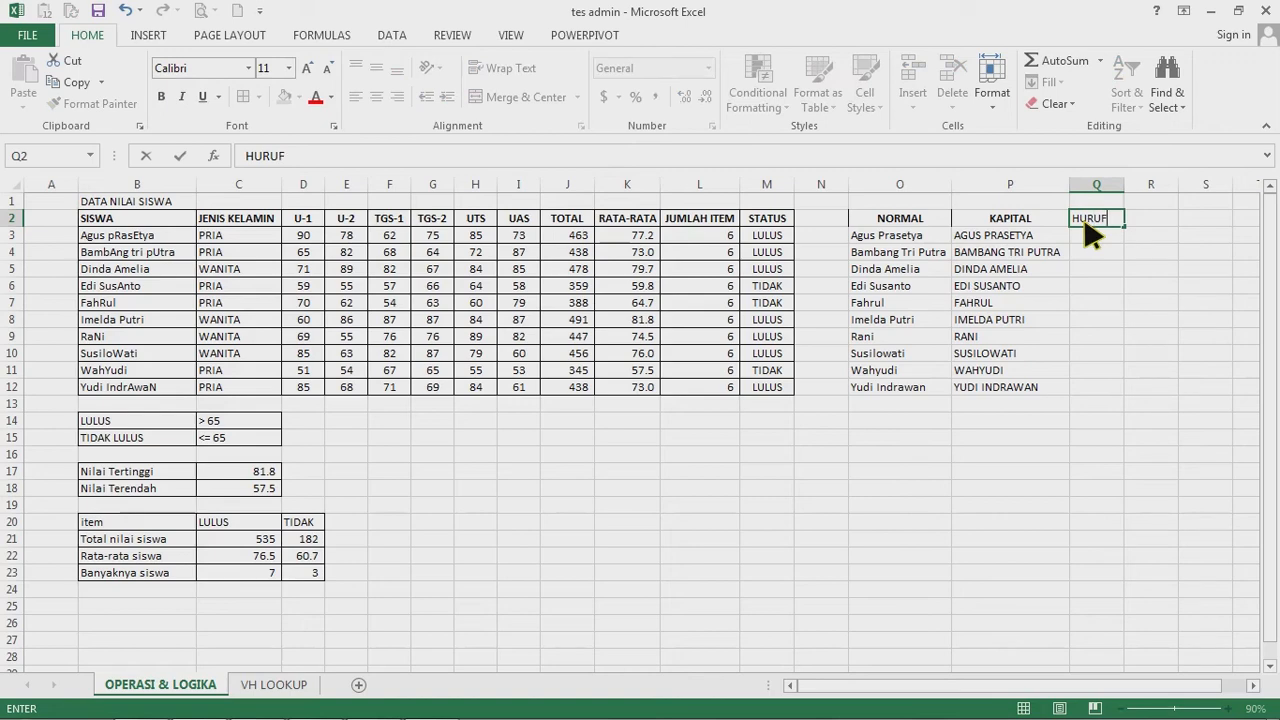
pyautogui.write(' KECIL')
pyautogui.press('Return')
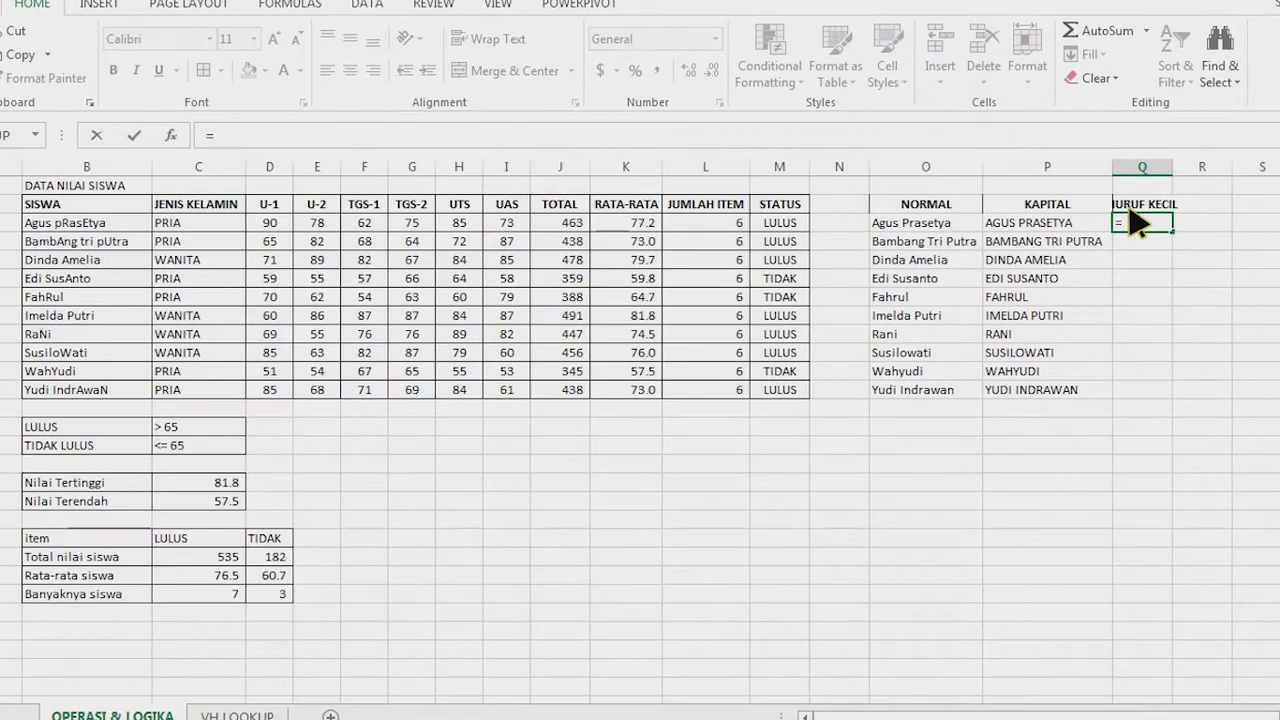
pyautogui.write('=LOW')
pyautogui.press('Tab')
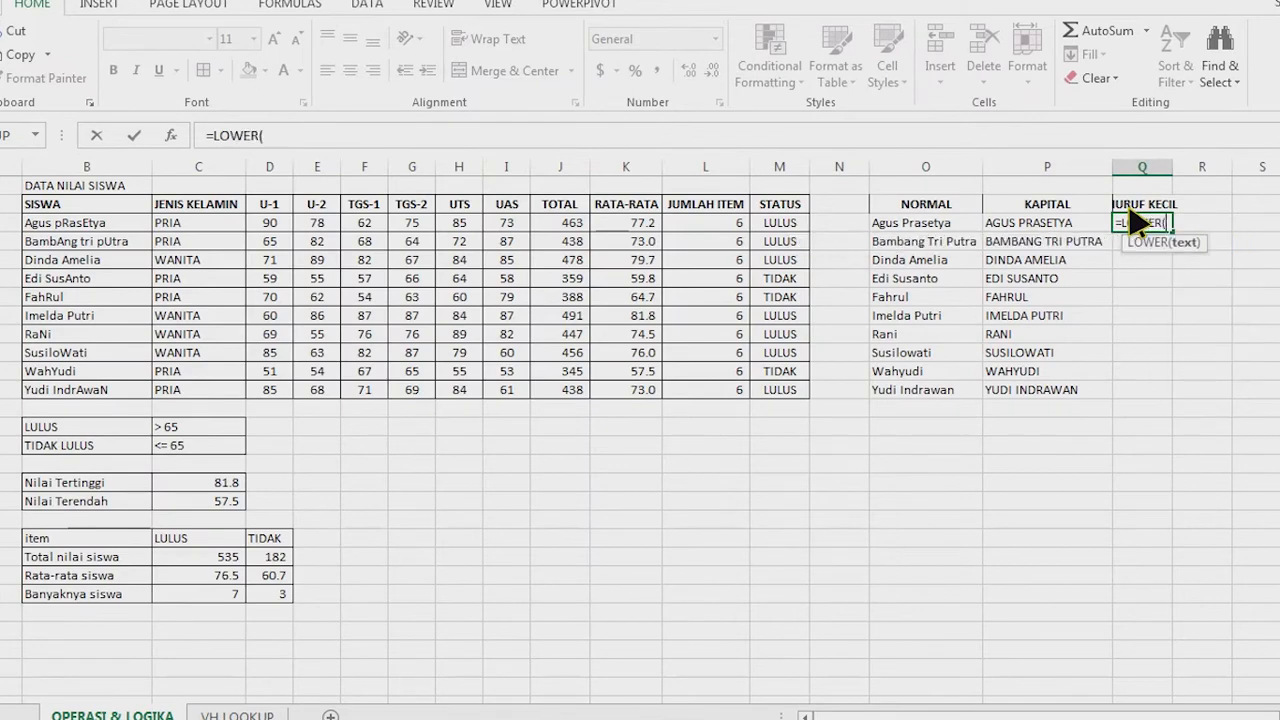
pyautogui.click(85, 228)
pyautogui.write(')')
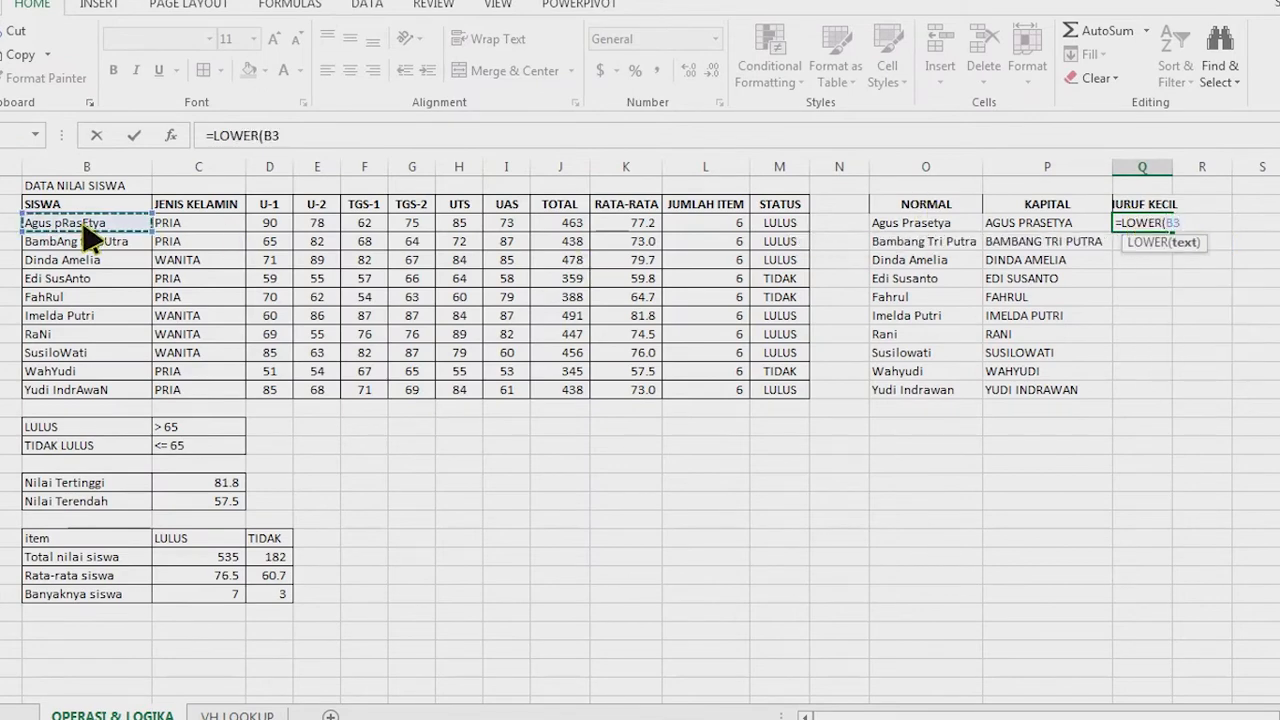
pyautogui.press('Return')
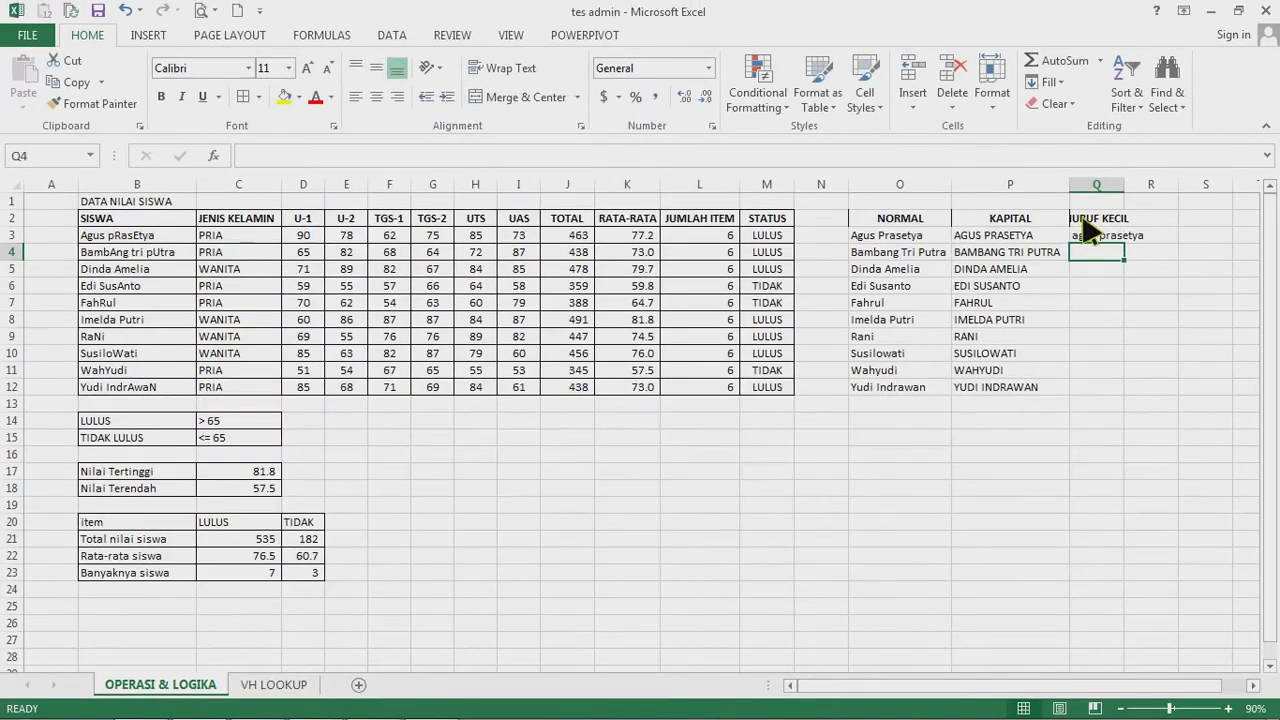
# - Fill the LOWER formula down to Q12 and fit column Q's width to the names
pyautogui.click(1097, 236)
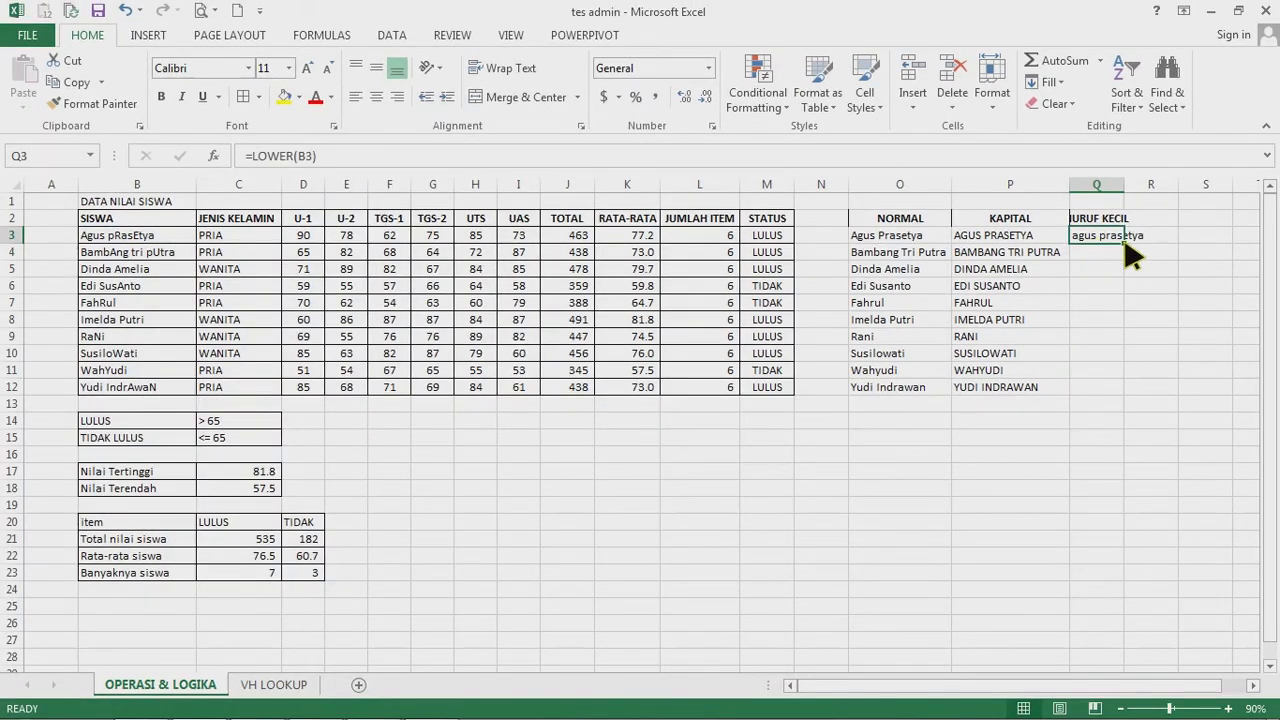
pyautogui.moveTo(1124, 244); pyautogui.dragTo(1113, 390)
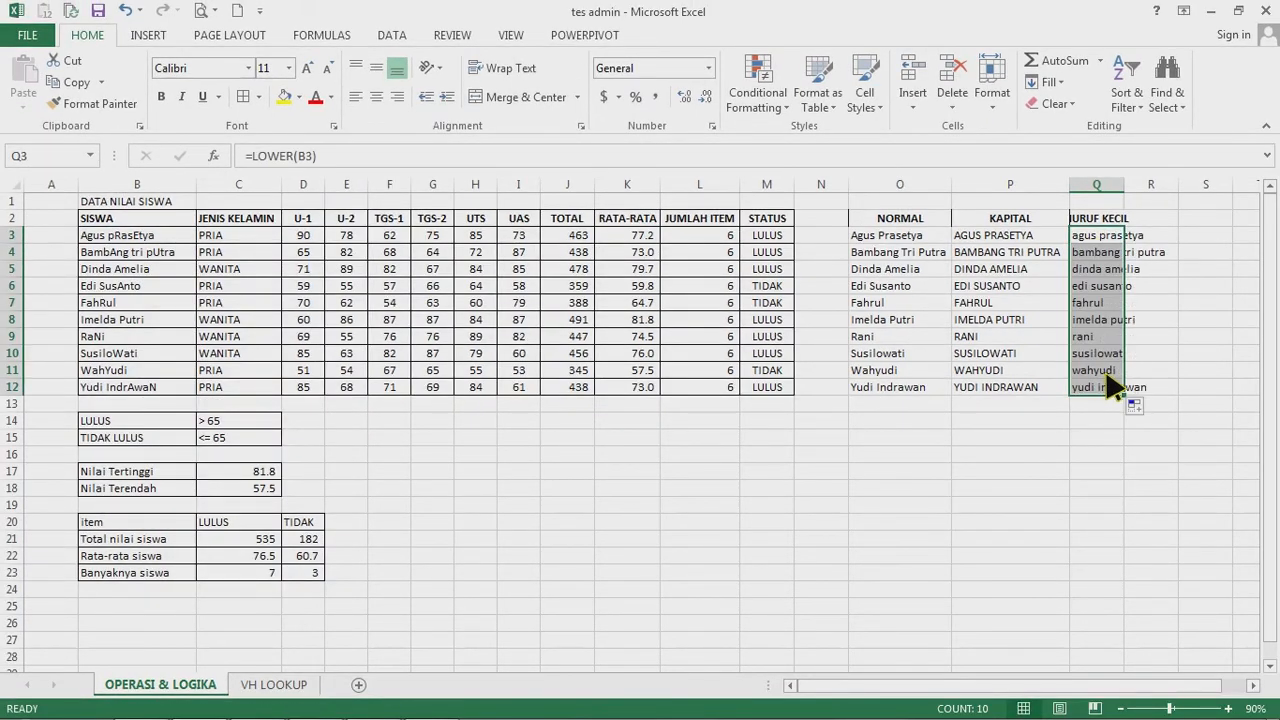
pyautogui.click(1035, 458)
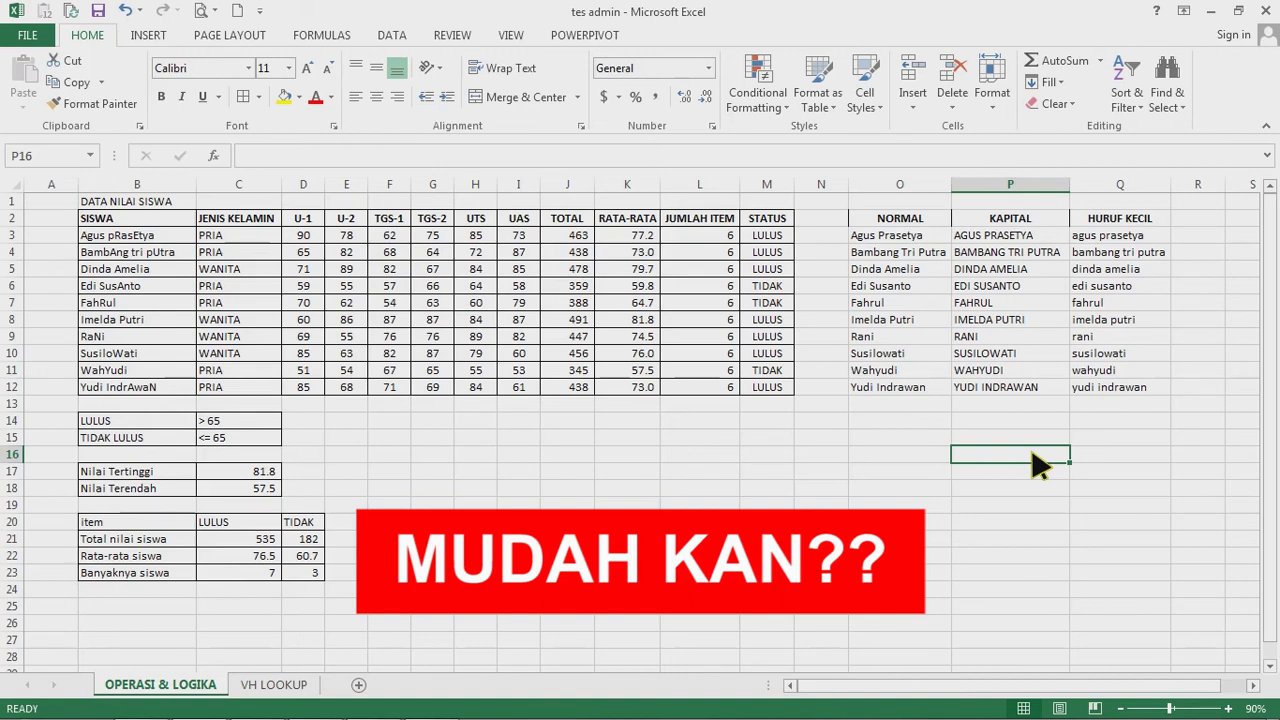
# - Review the scores in D3:I12 and try highlighting cells I12, I10 and E11 individually with a red fill
pyautogui.click(432, 319)
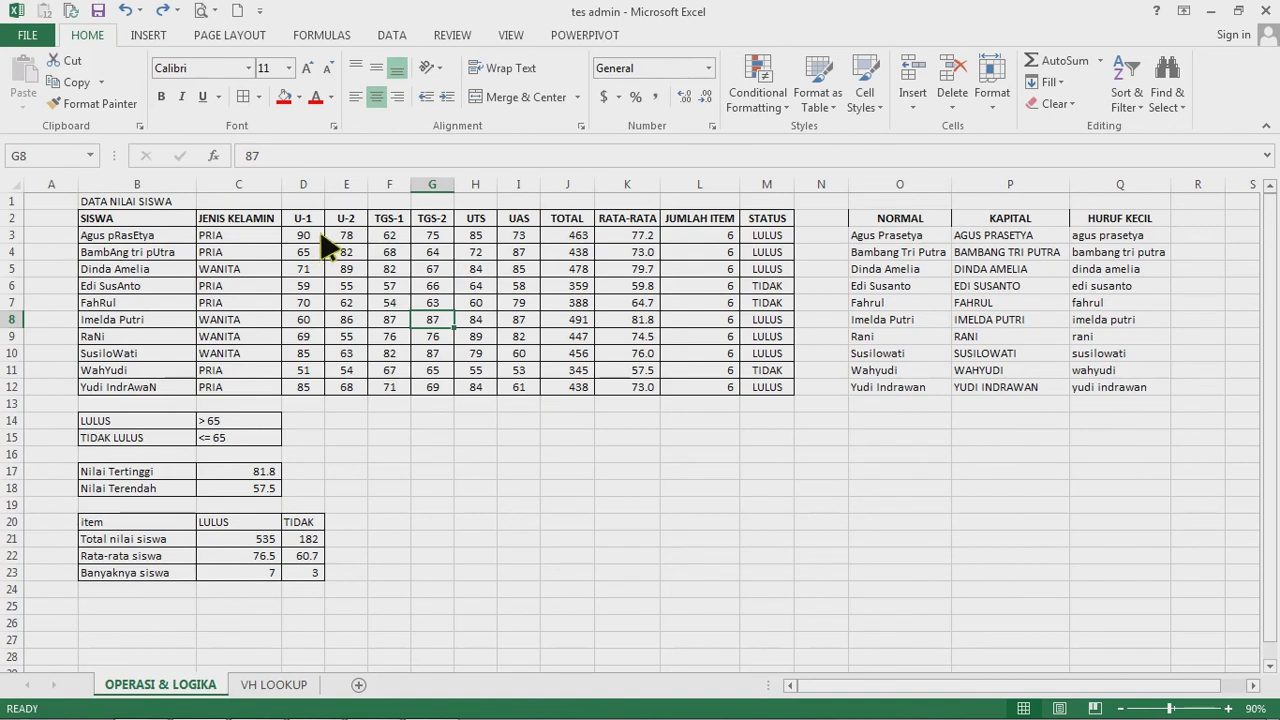
pyautogui.moveTo(320, 238); pyautogui.dragTo(505, 395)
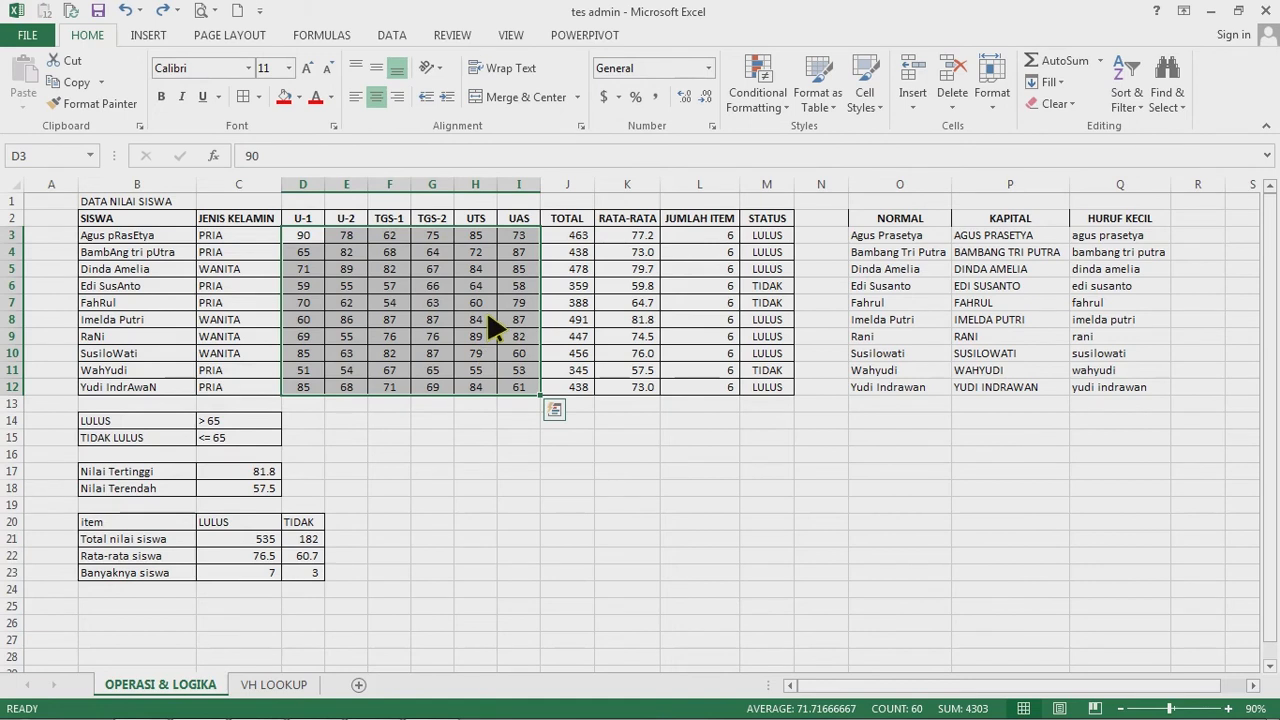
pyautogui.click(518, 387)
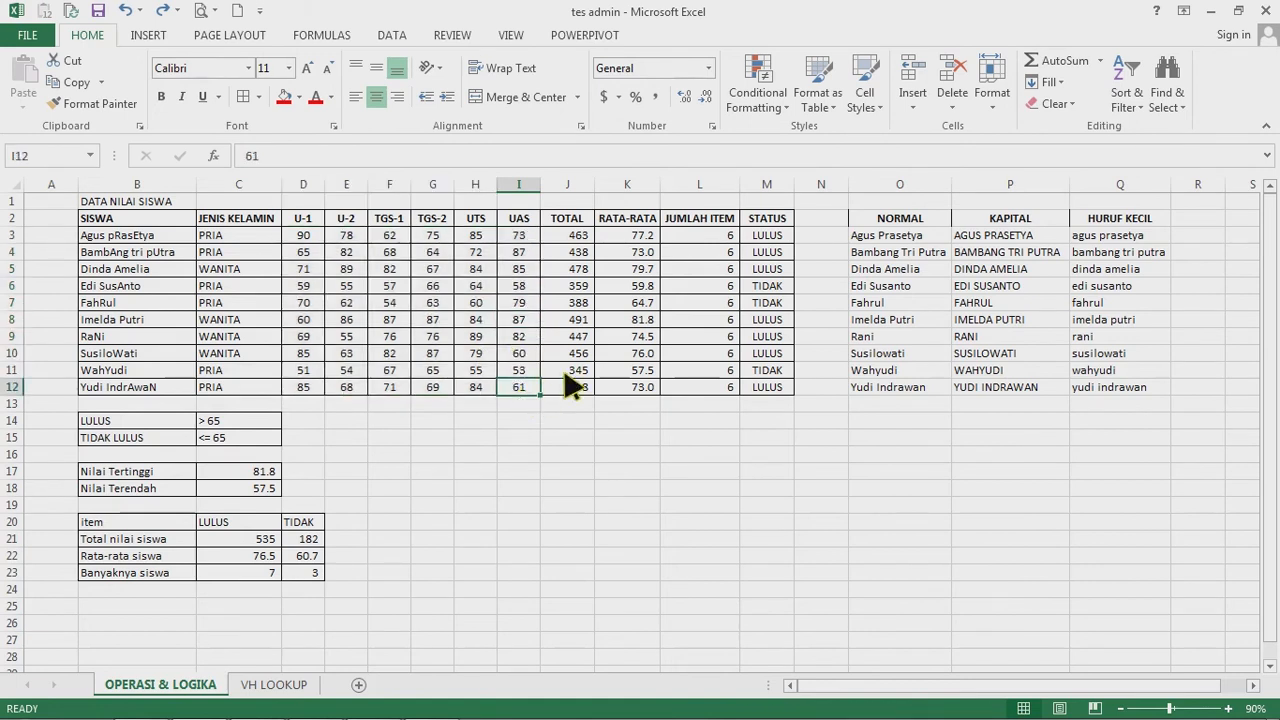
pyautogui.click(284, 96)
pyautogui.click(519, 355)
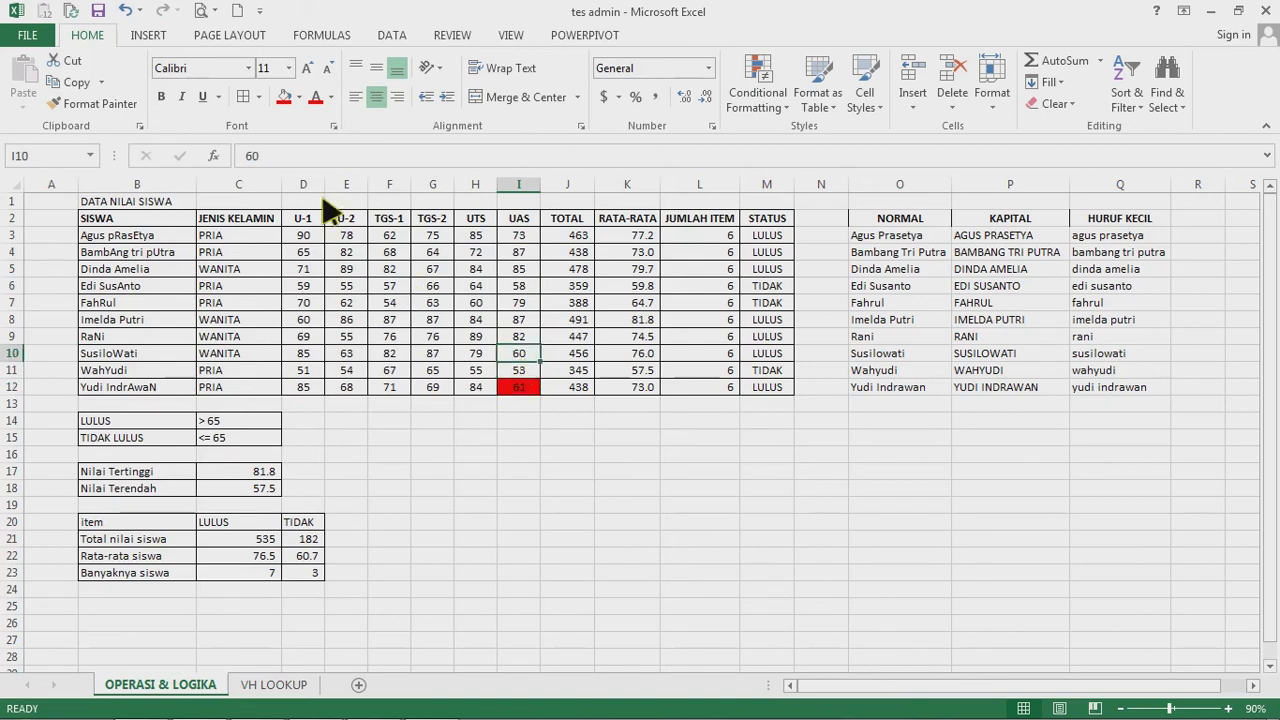
pyautogui.click(284, 96)
pyautogui.click(352, 372)
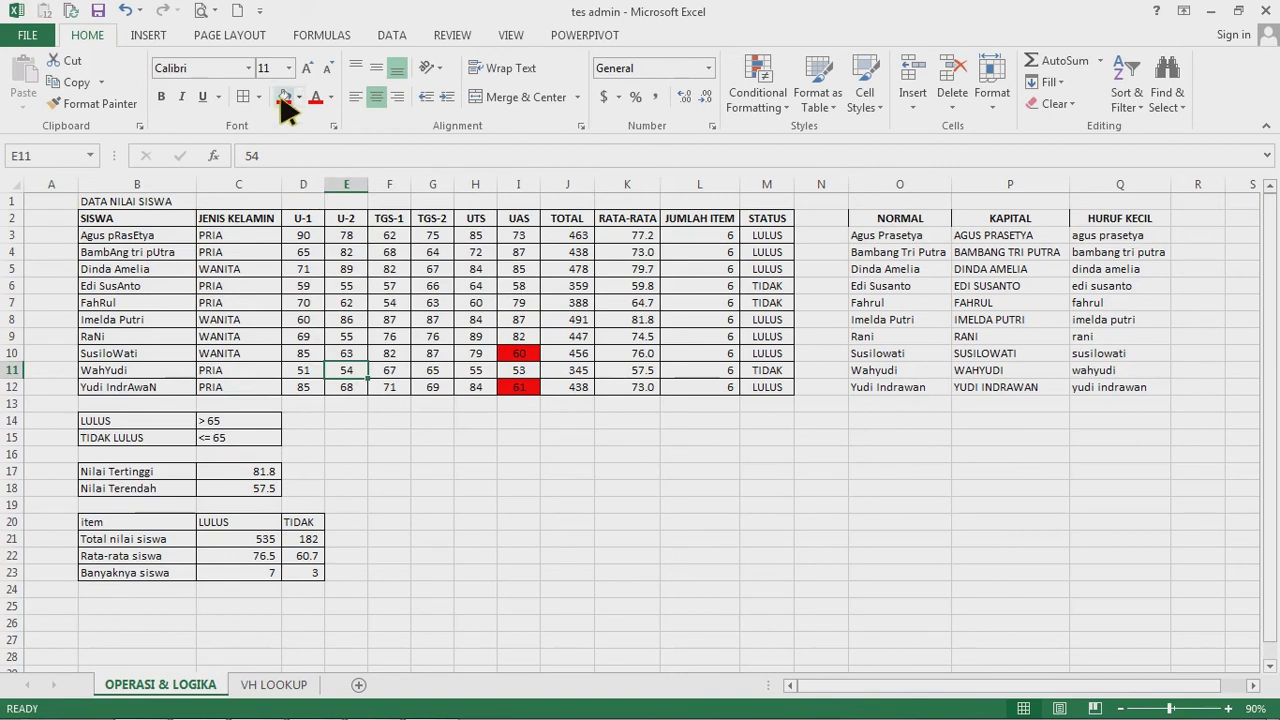
pyautogui.click(285, 98)
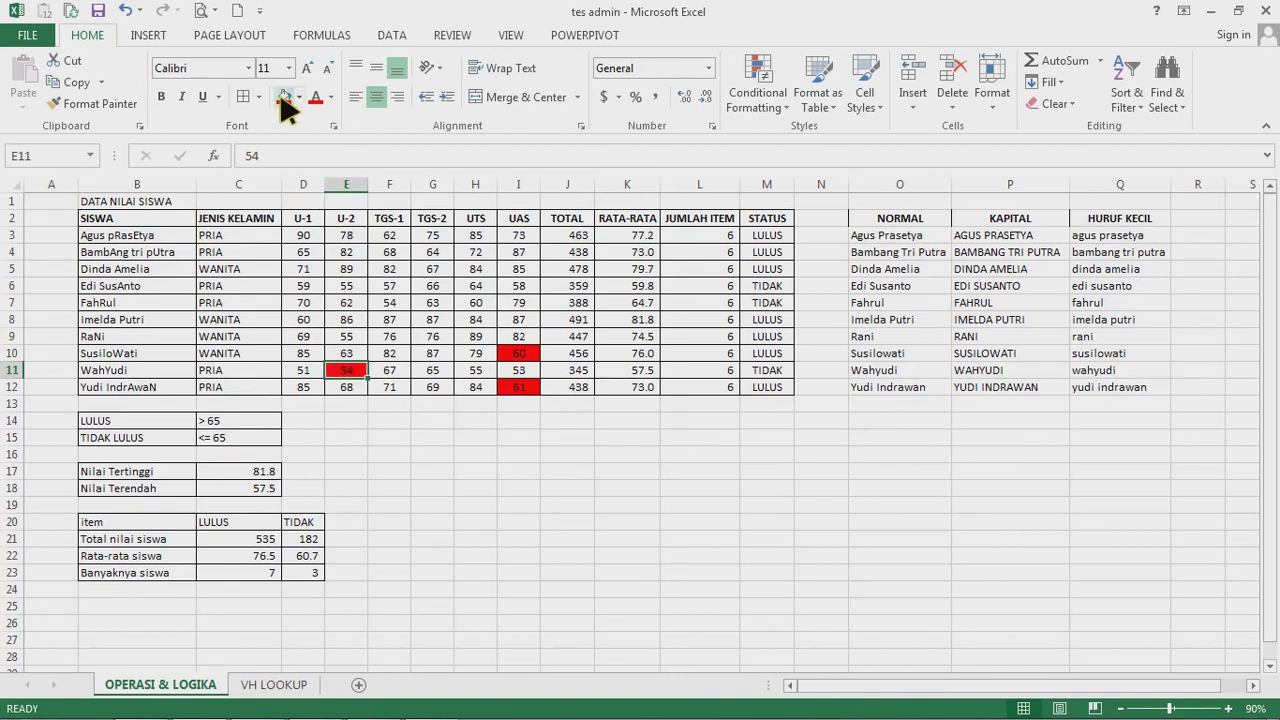
# - Undo the three red fills on the score cells I12, I10 and E11
pyautogui.hotkey('ctrl', 'z')
pyautogui.hotkey('ctrl', 'z')
pyautogui.hotkey('ctrl', 'z')
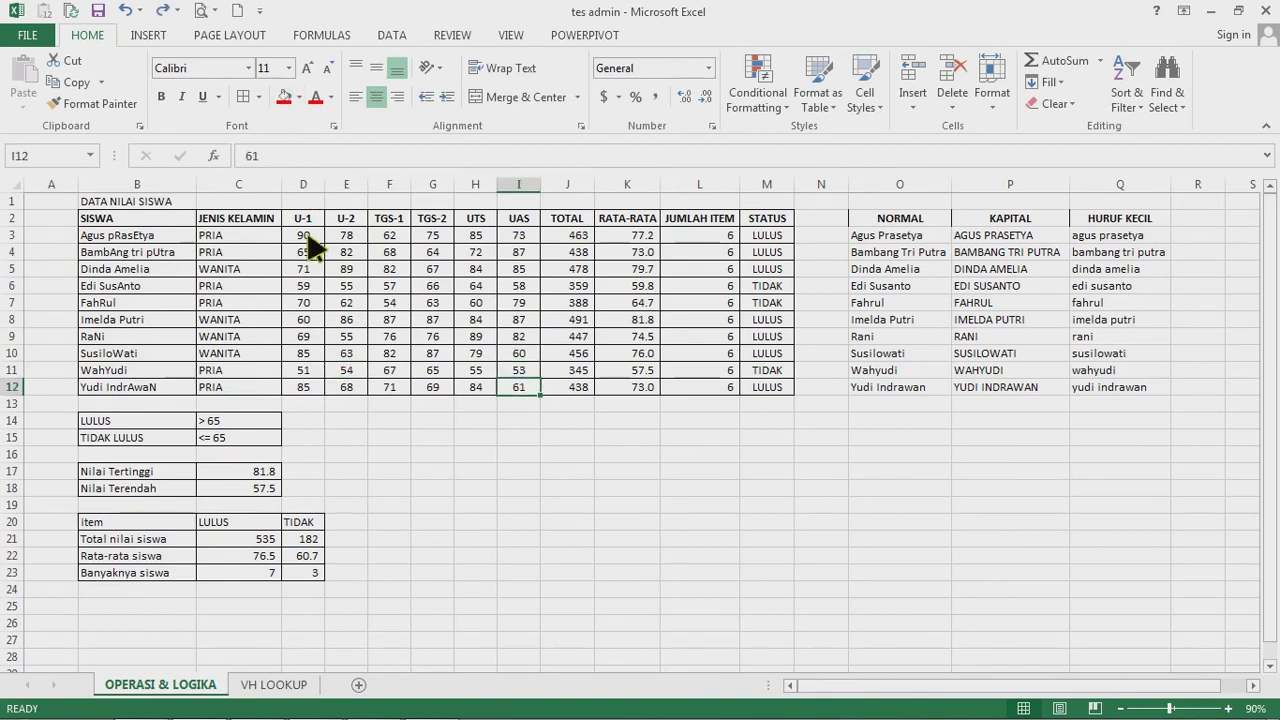
# - Apply a Less Than 65 conditional formatting rule with Light Red Fill with Dark Red Text to the scores in D3:I12
pyautogui.moveTo(310, 245); pyautogui.dragTo(531, 400)
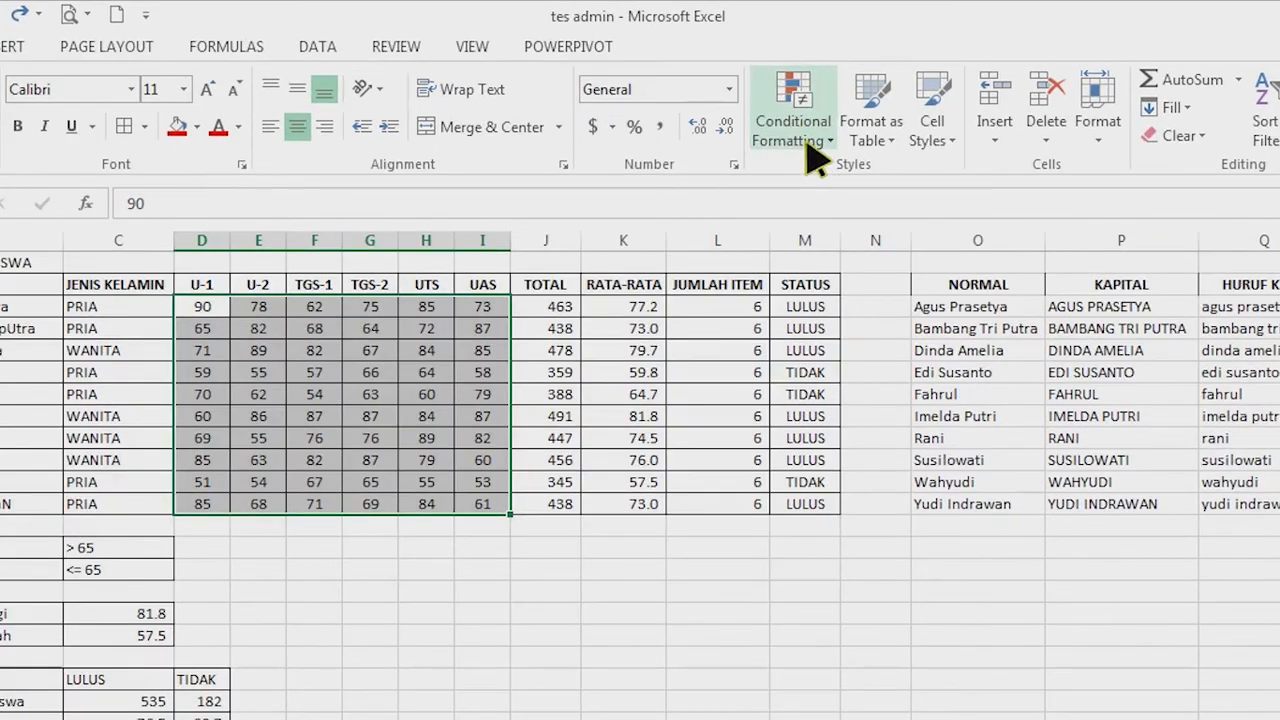
pyautogui.click(772, 112)
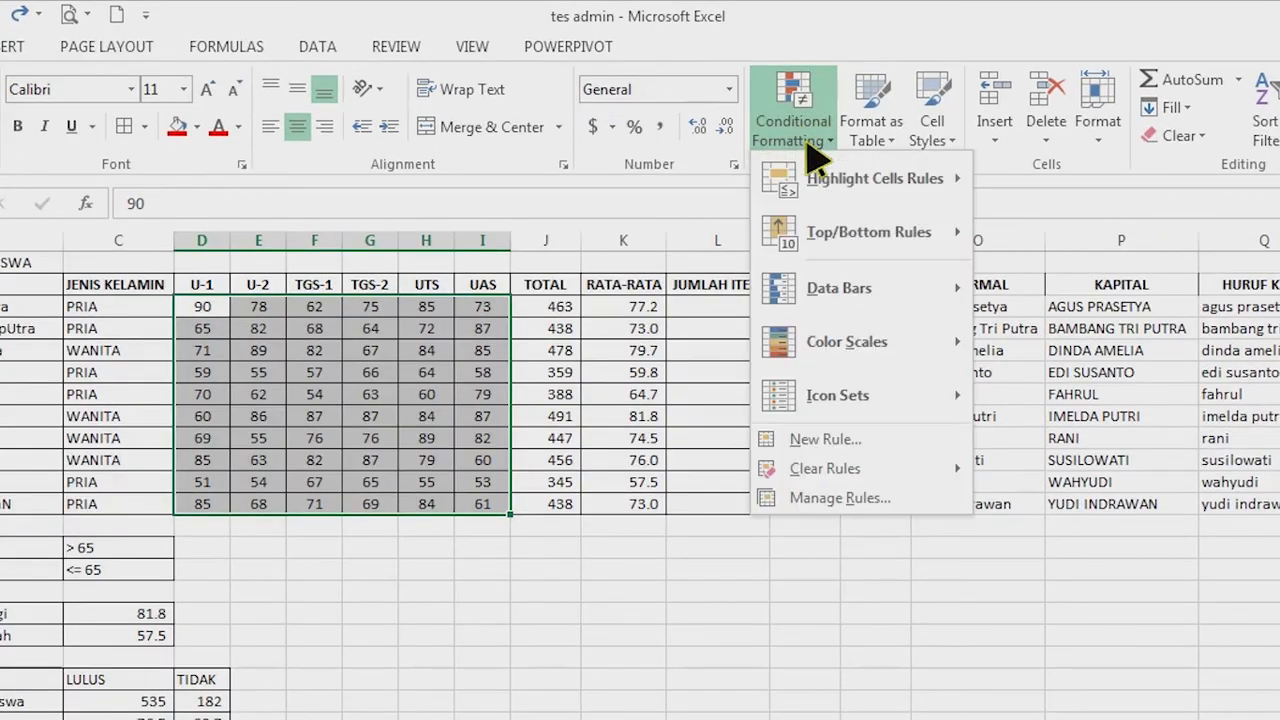
pyautogui.moveTo(829, 178)
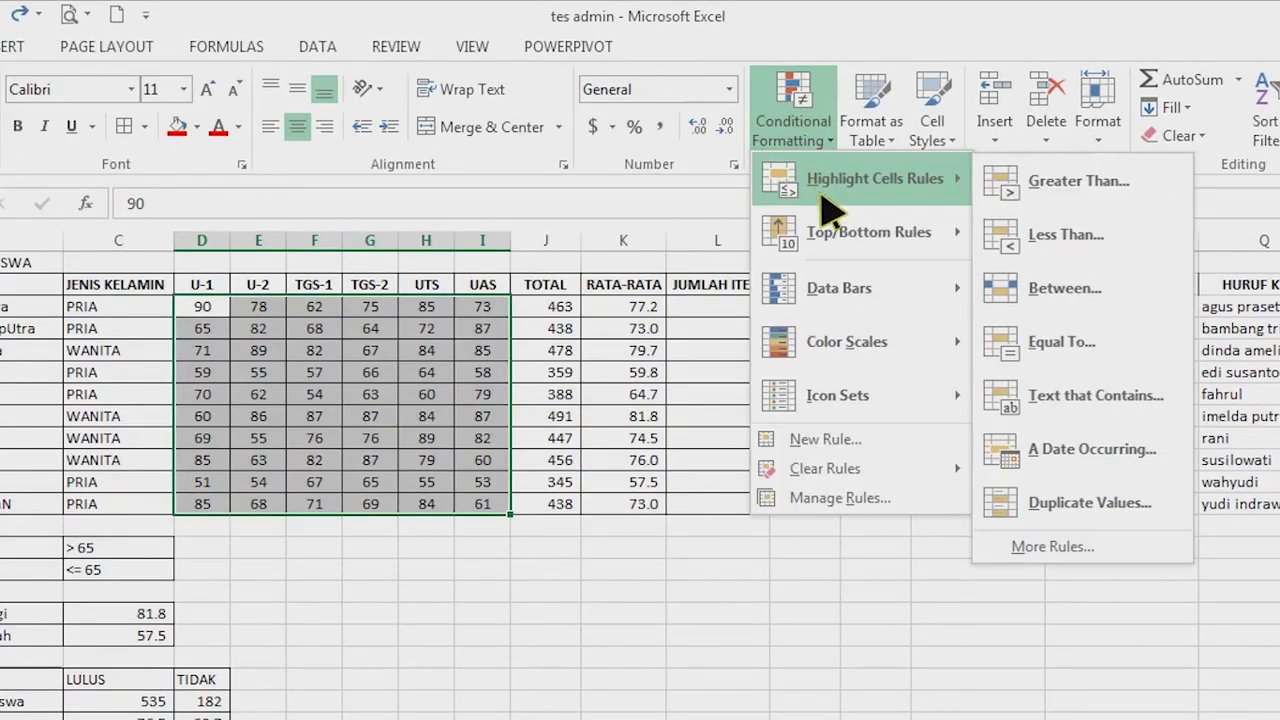
pyautogui.click(1066, 238)
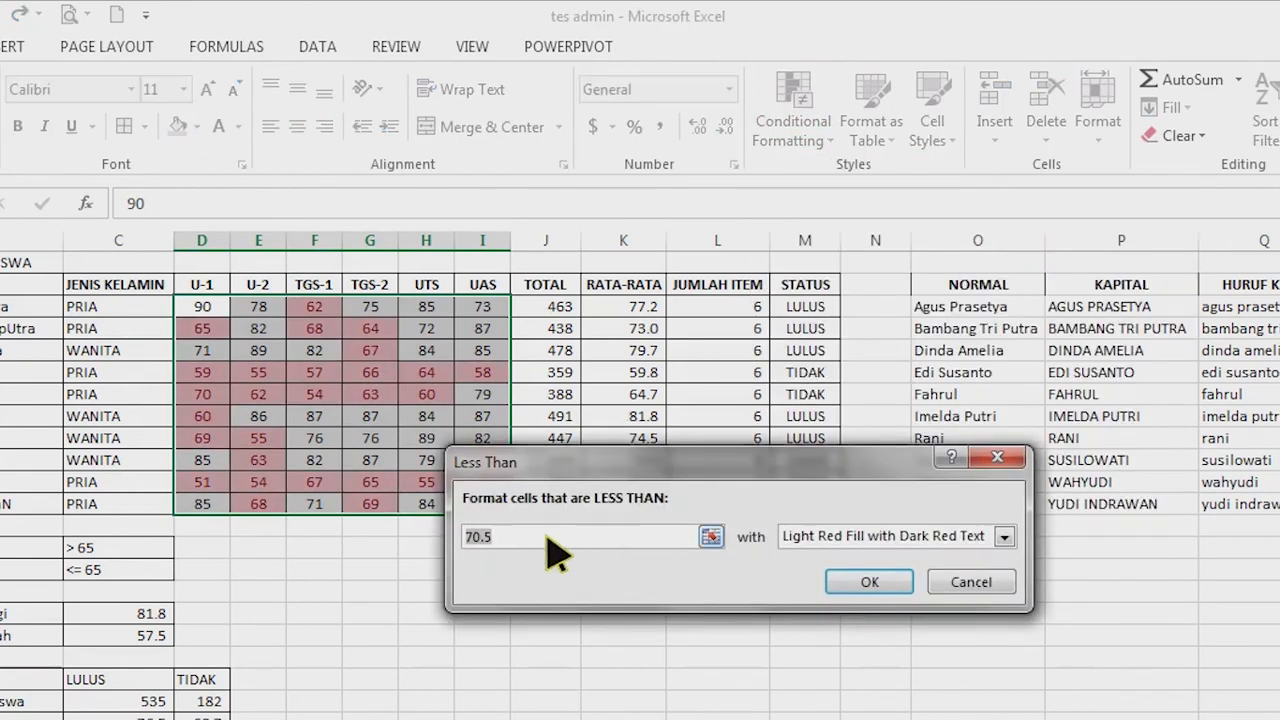
pyautogui.write('65')
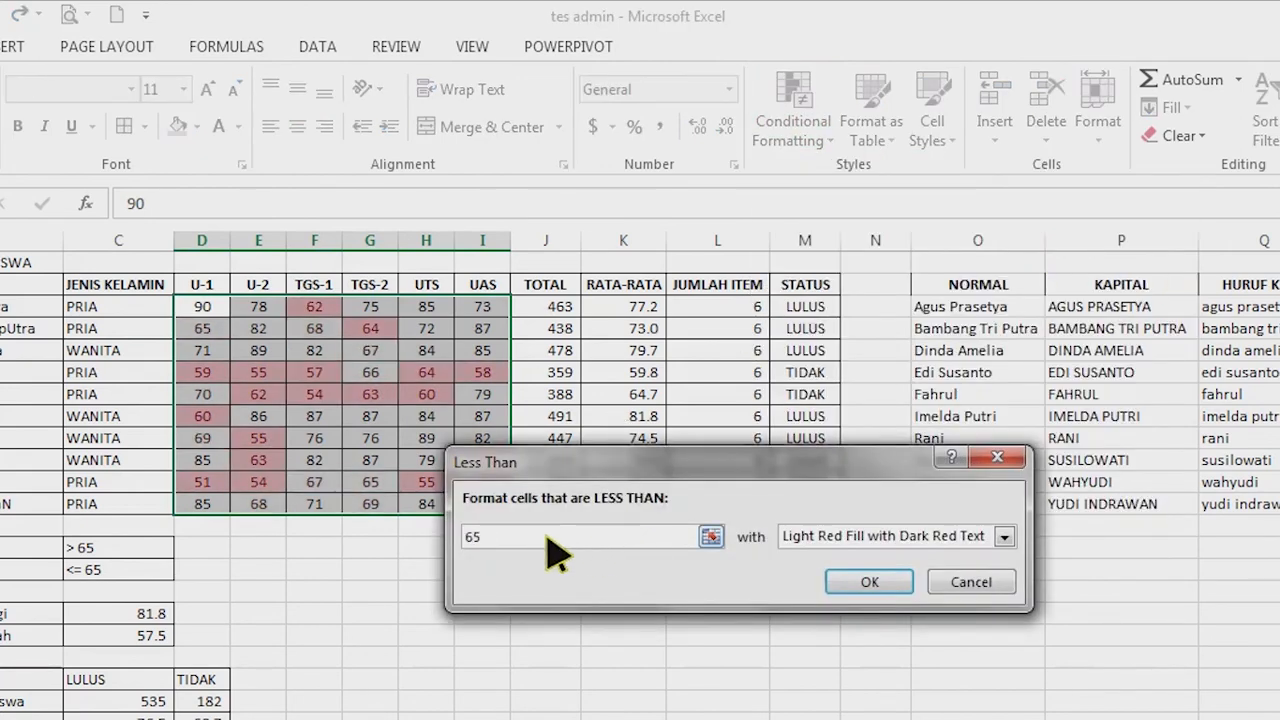
pyautogui.click(867, 581)
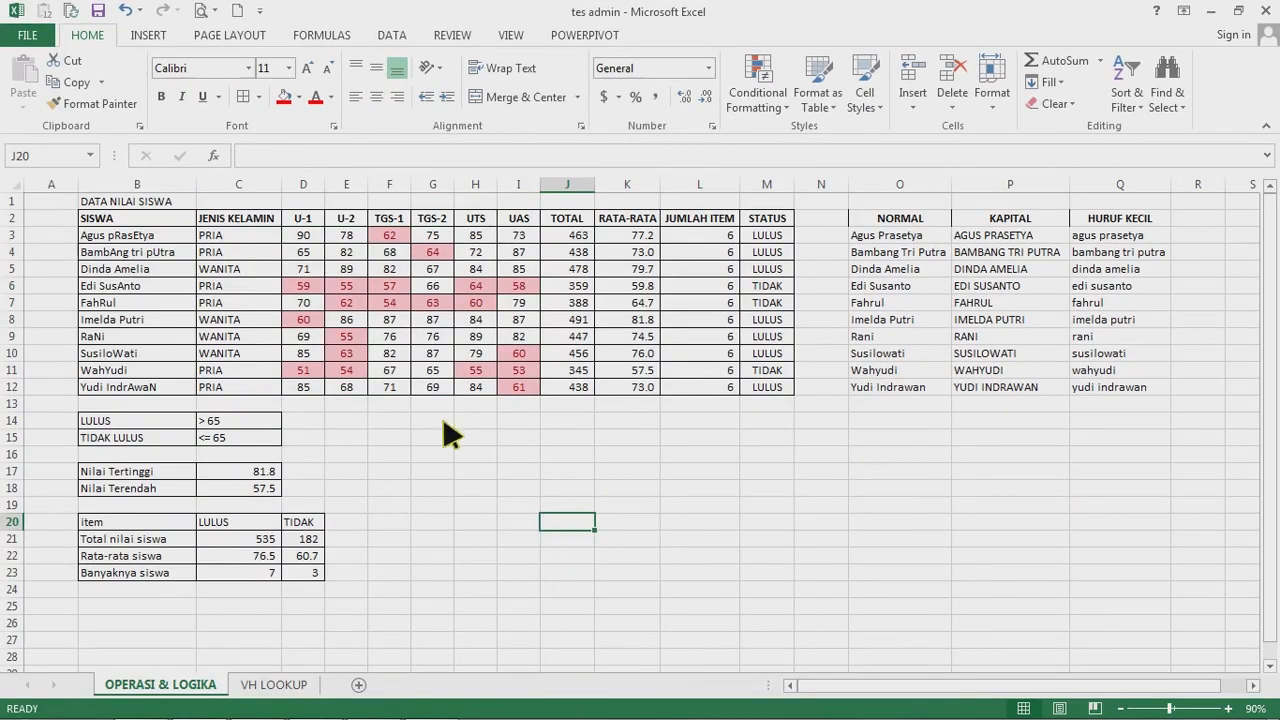
pyautogui.moveTo(318, 240); pyautogui.dragTo(518, 387)
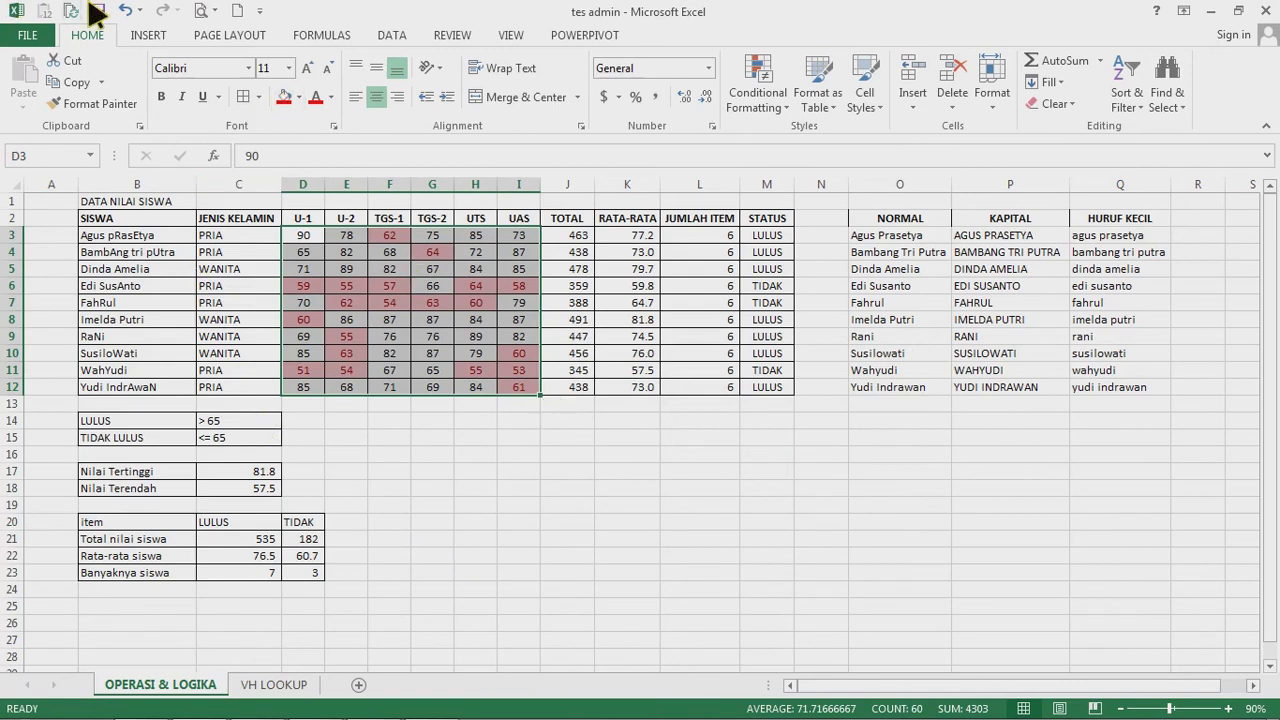
pyautogui.click(600, 323)
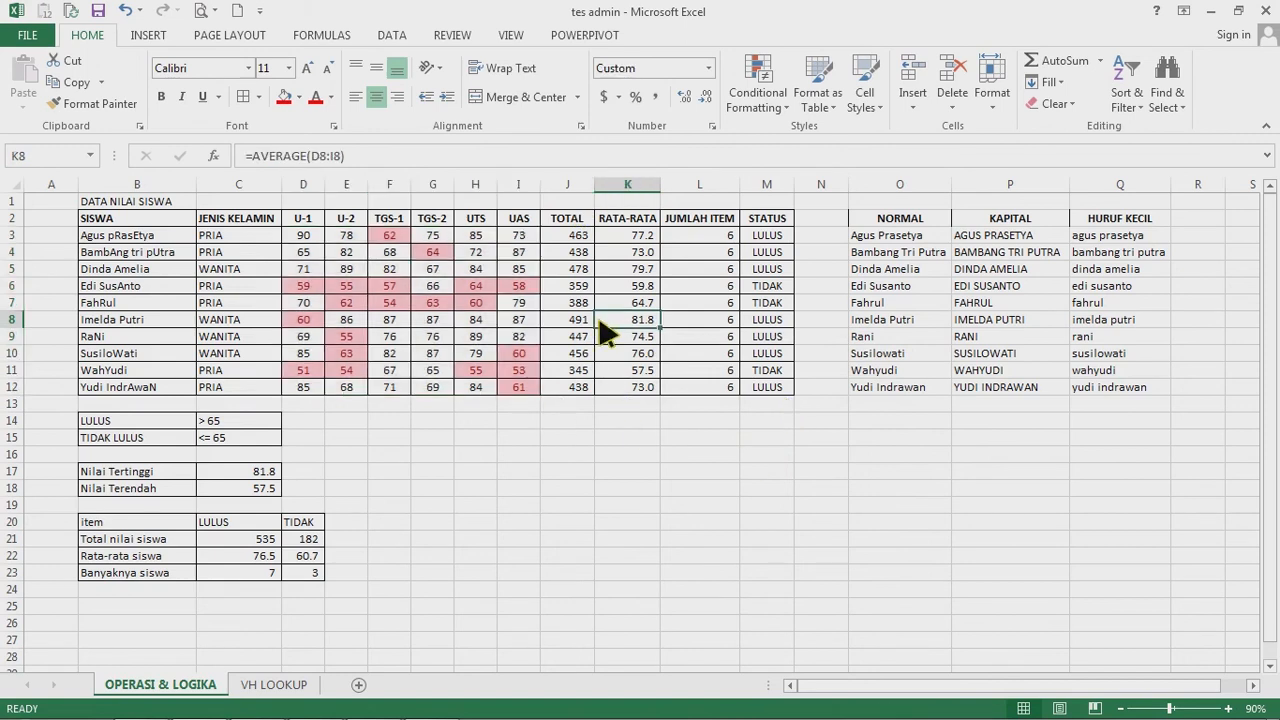